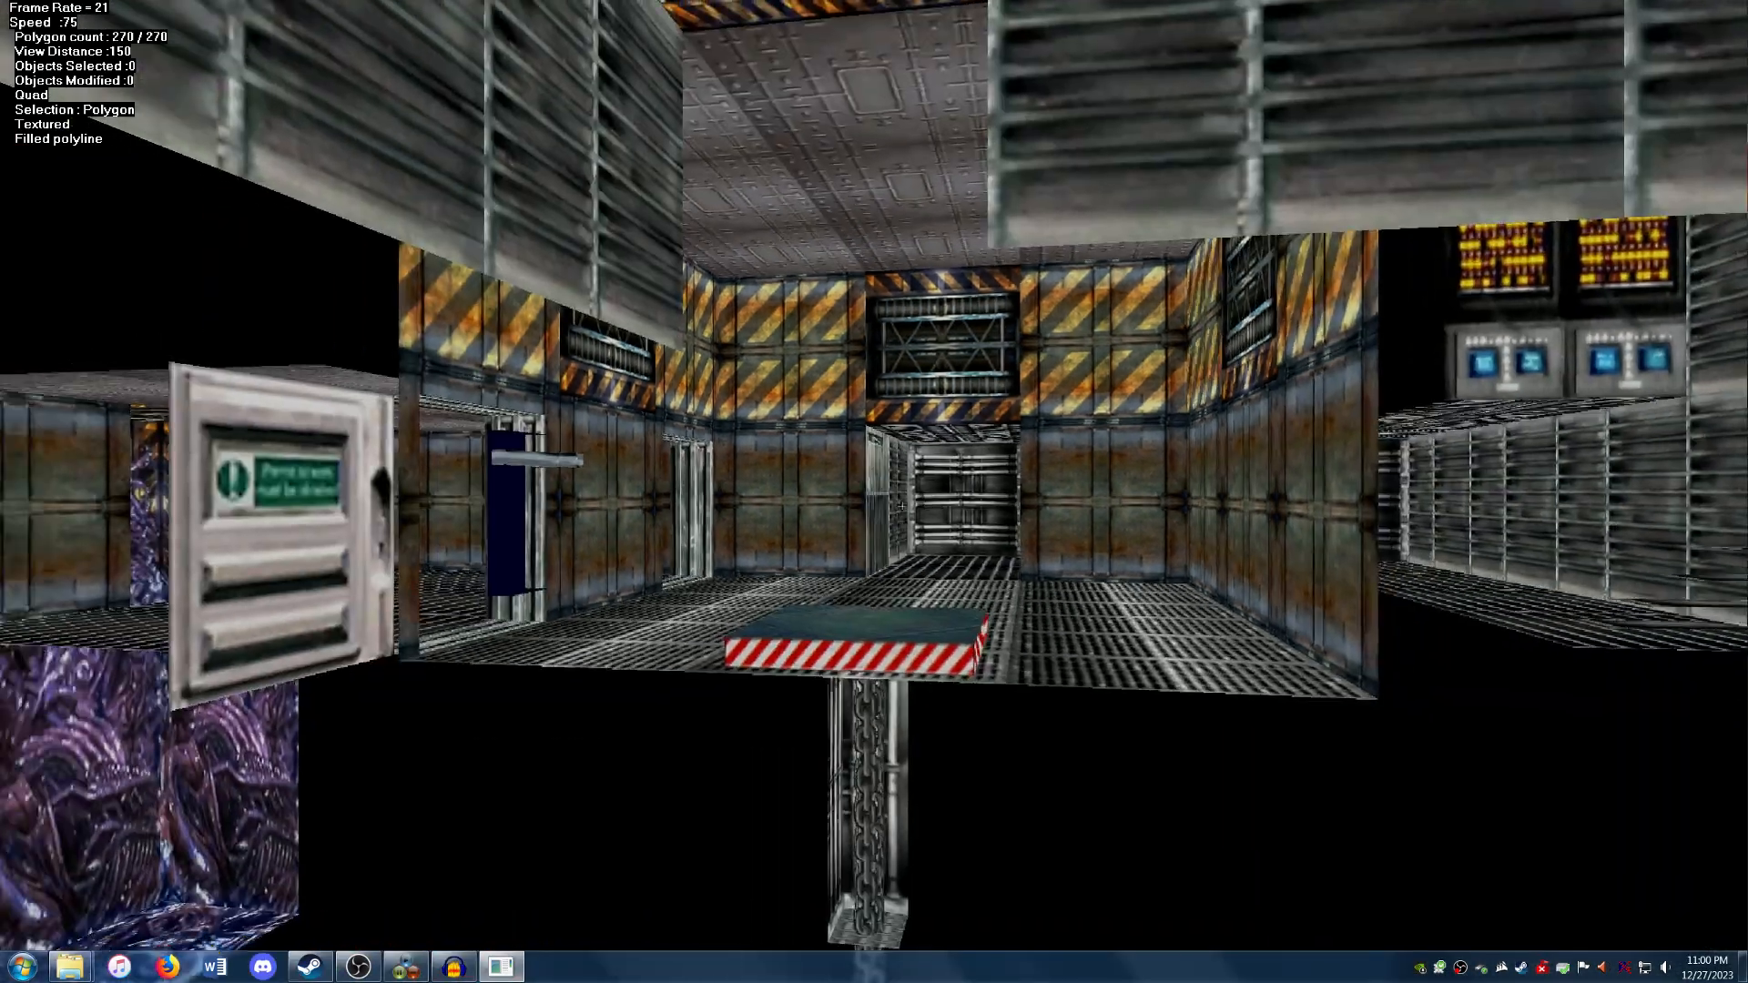
Look over the level's rooms, ceilings and the alien-infested shaft beside the grated room.
key(Up)
key(Down)
key(Left)
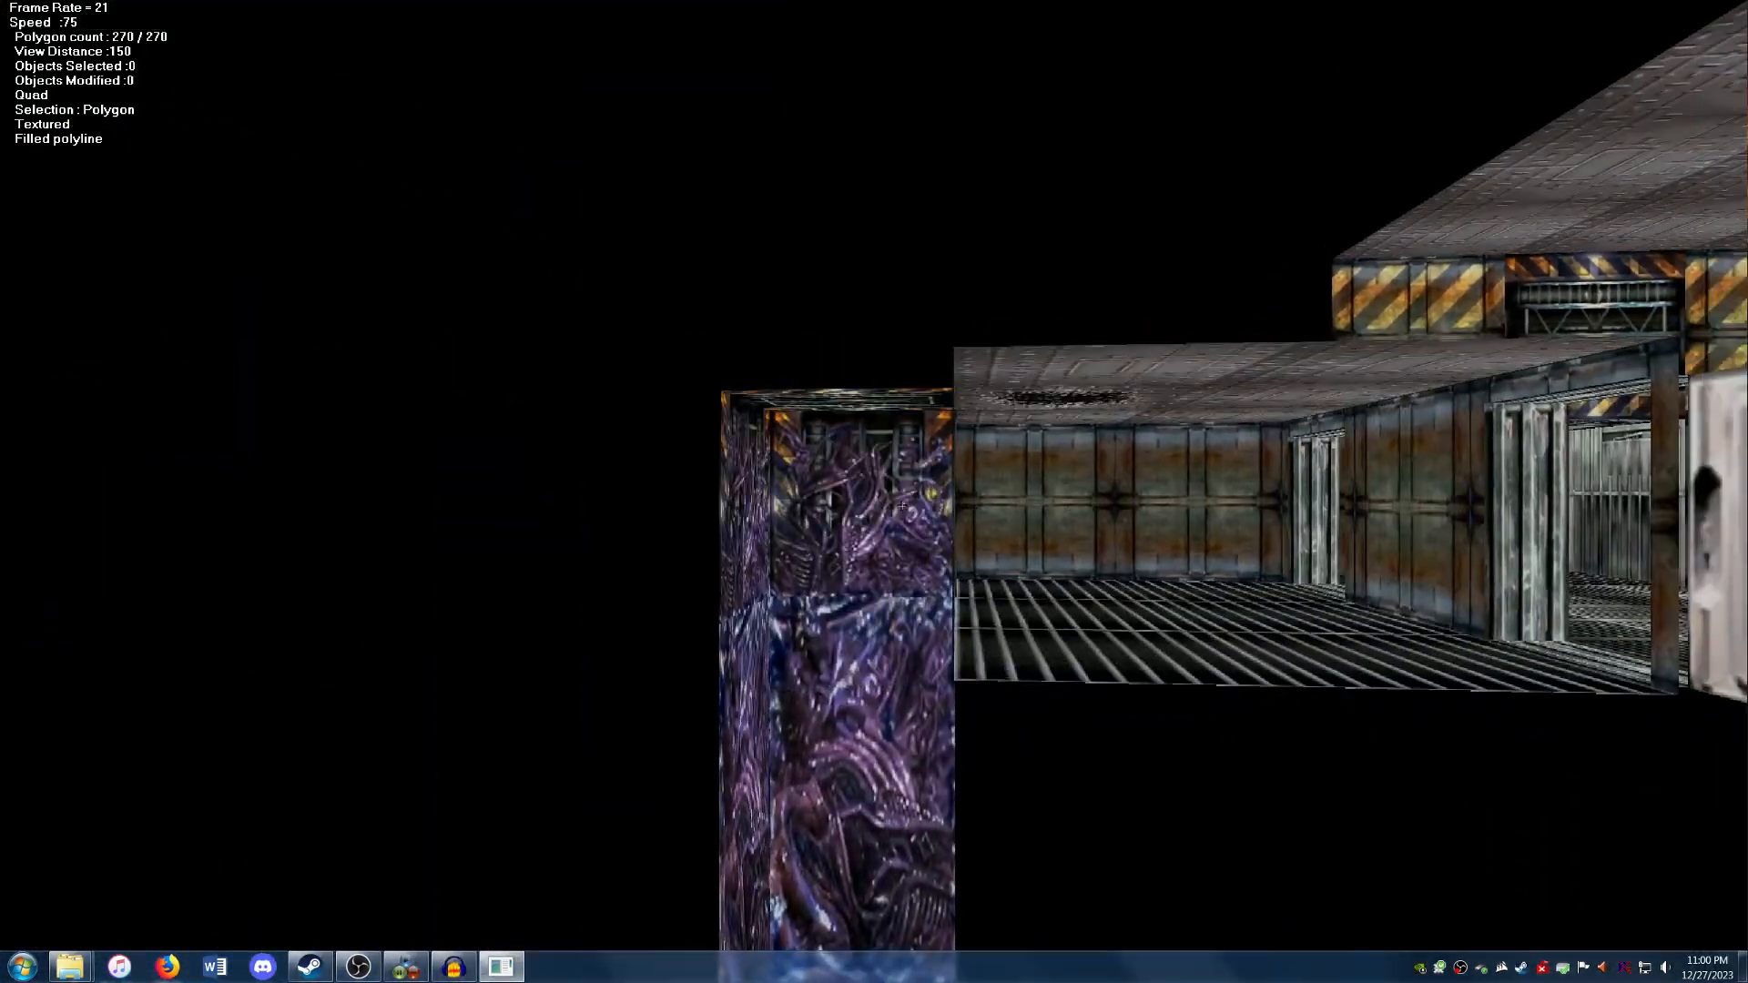
key(Up)
key(Down)
key(Right)
key(Up)
key(Up)
key(Right)
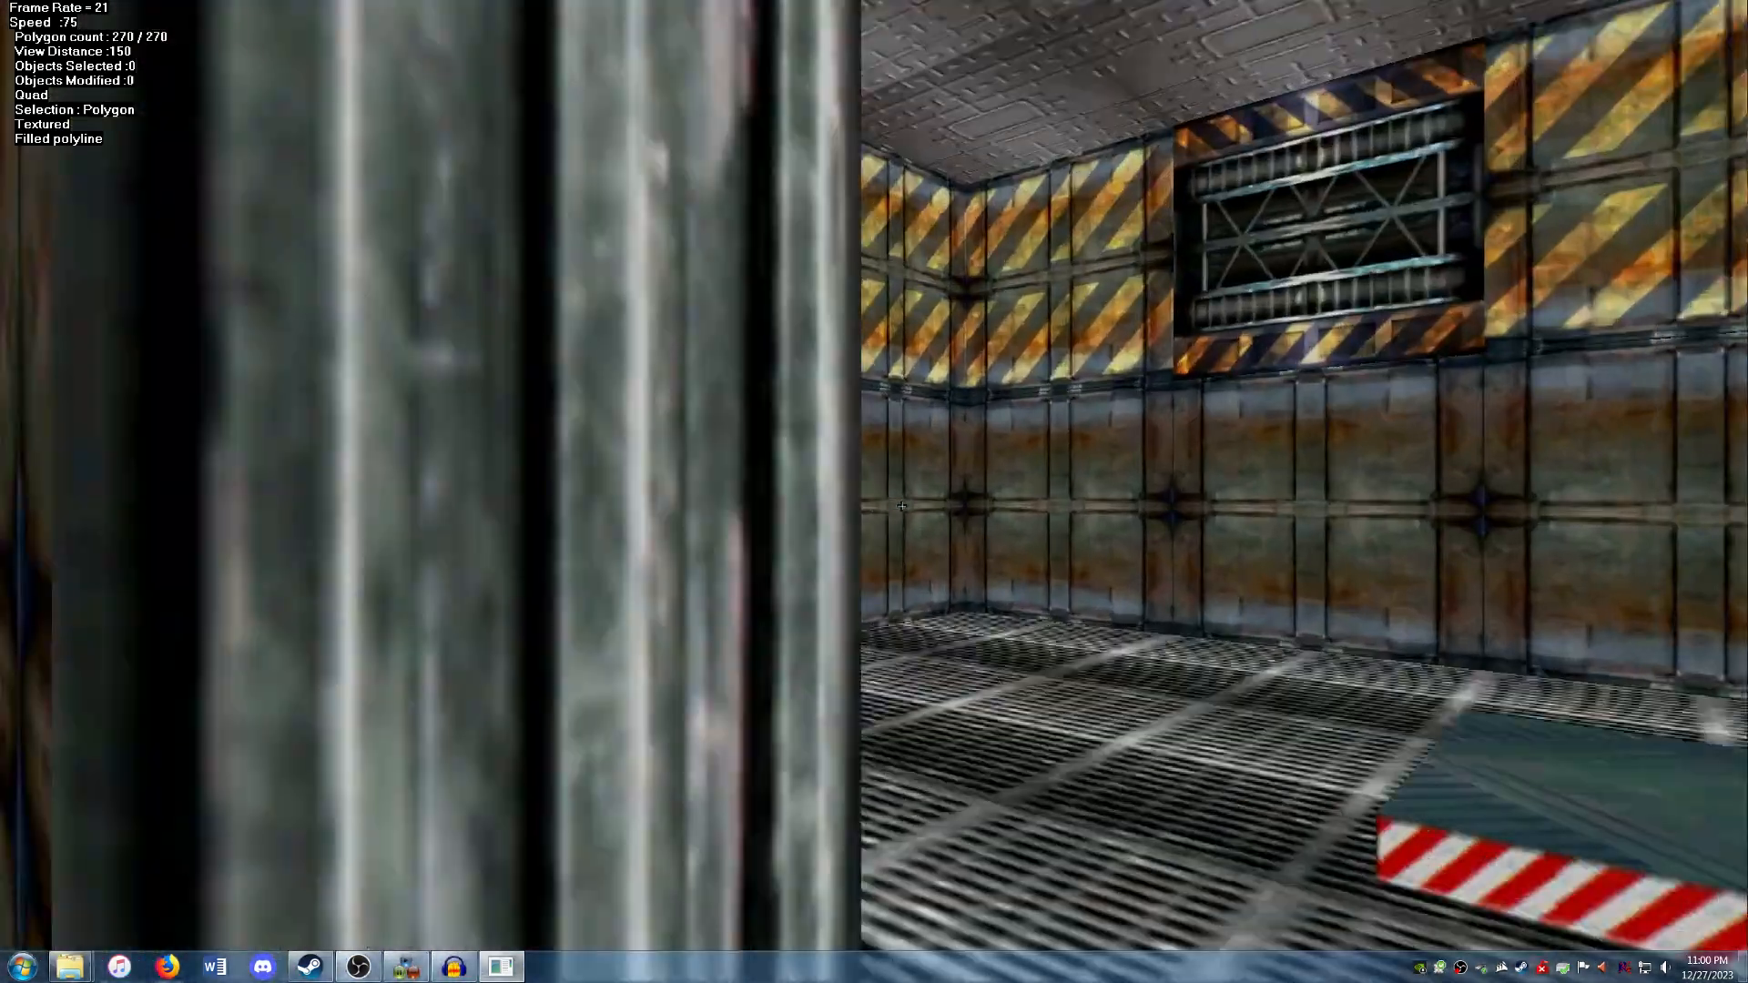
key(Left)
key(Down)
key(Down)
key(Right)
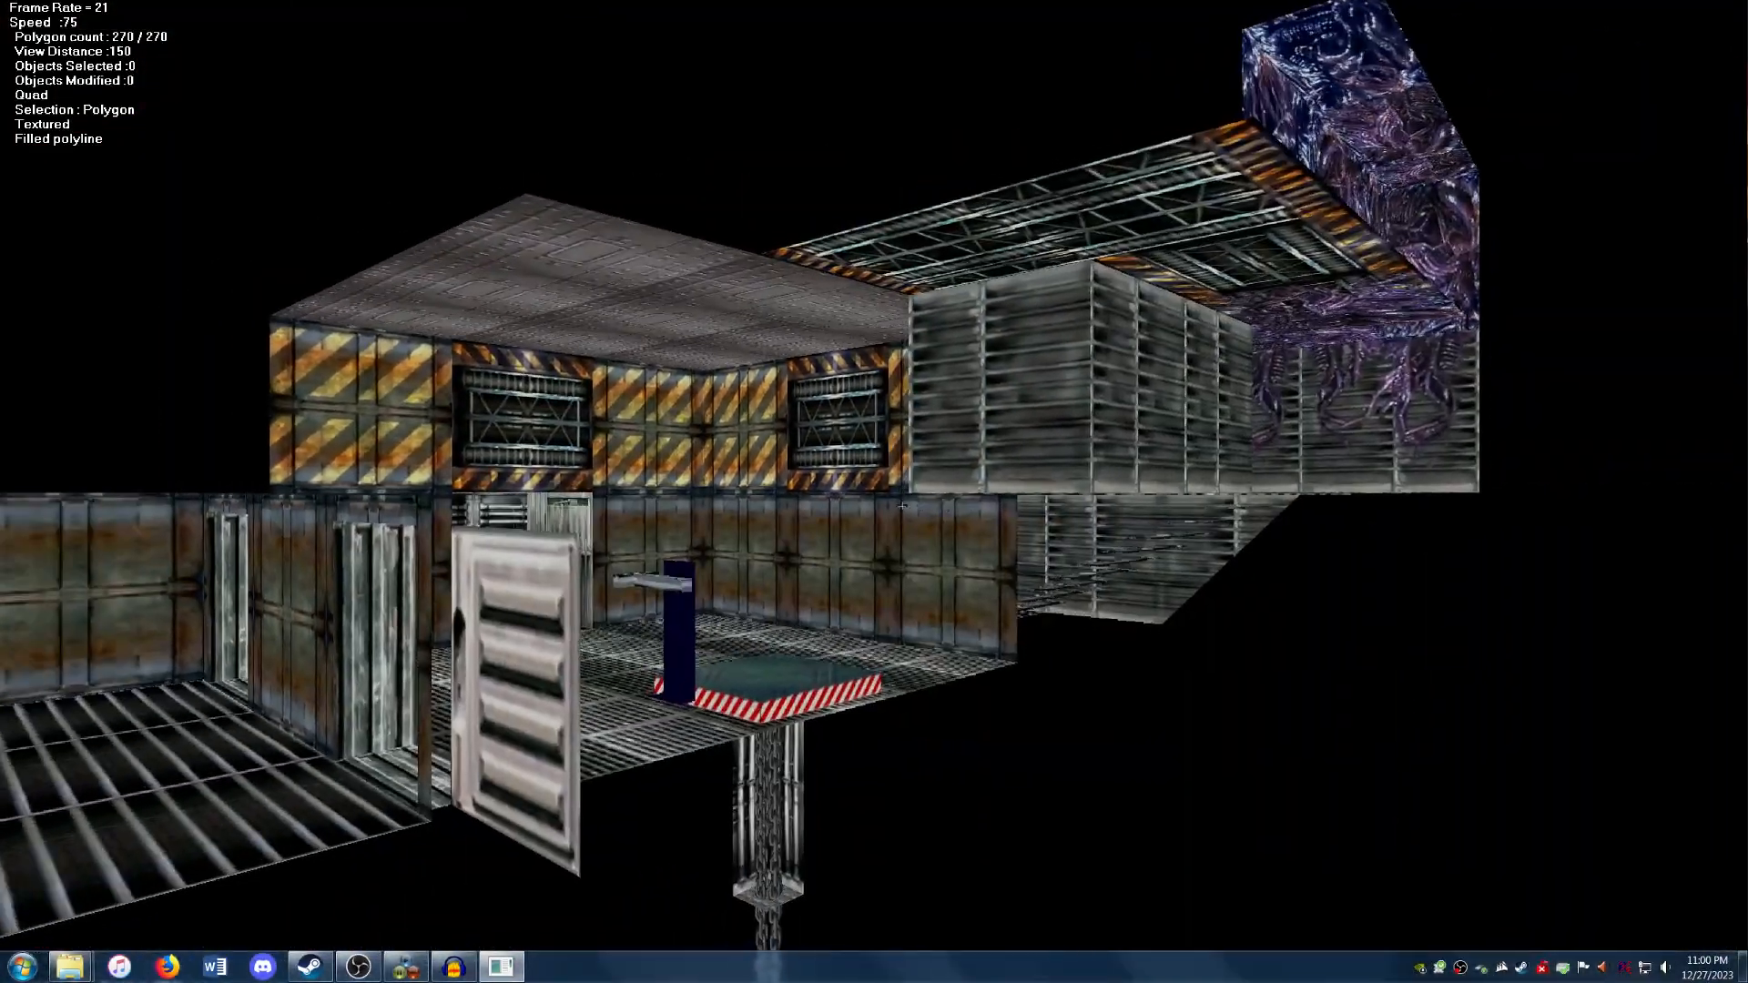
key(Left)
key(Up)
key(Up)
key(Left)
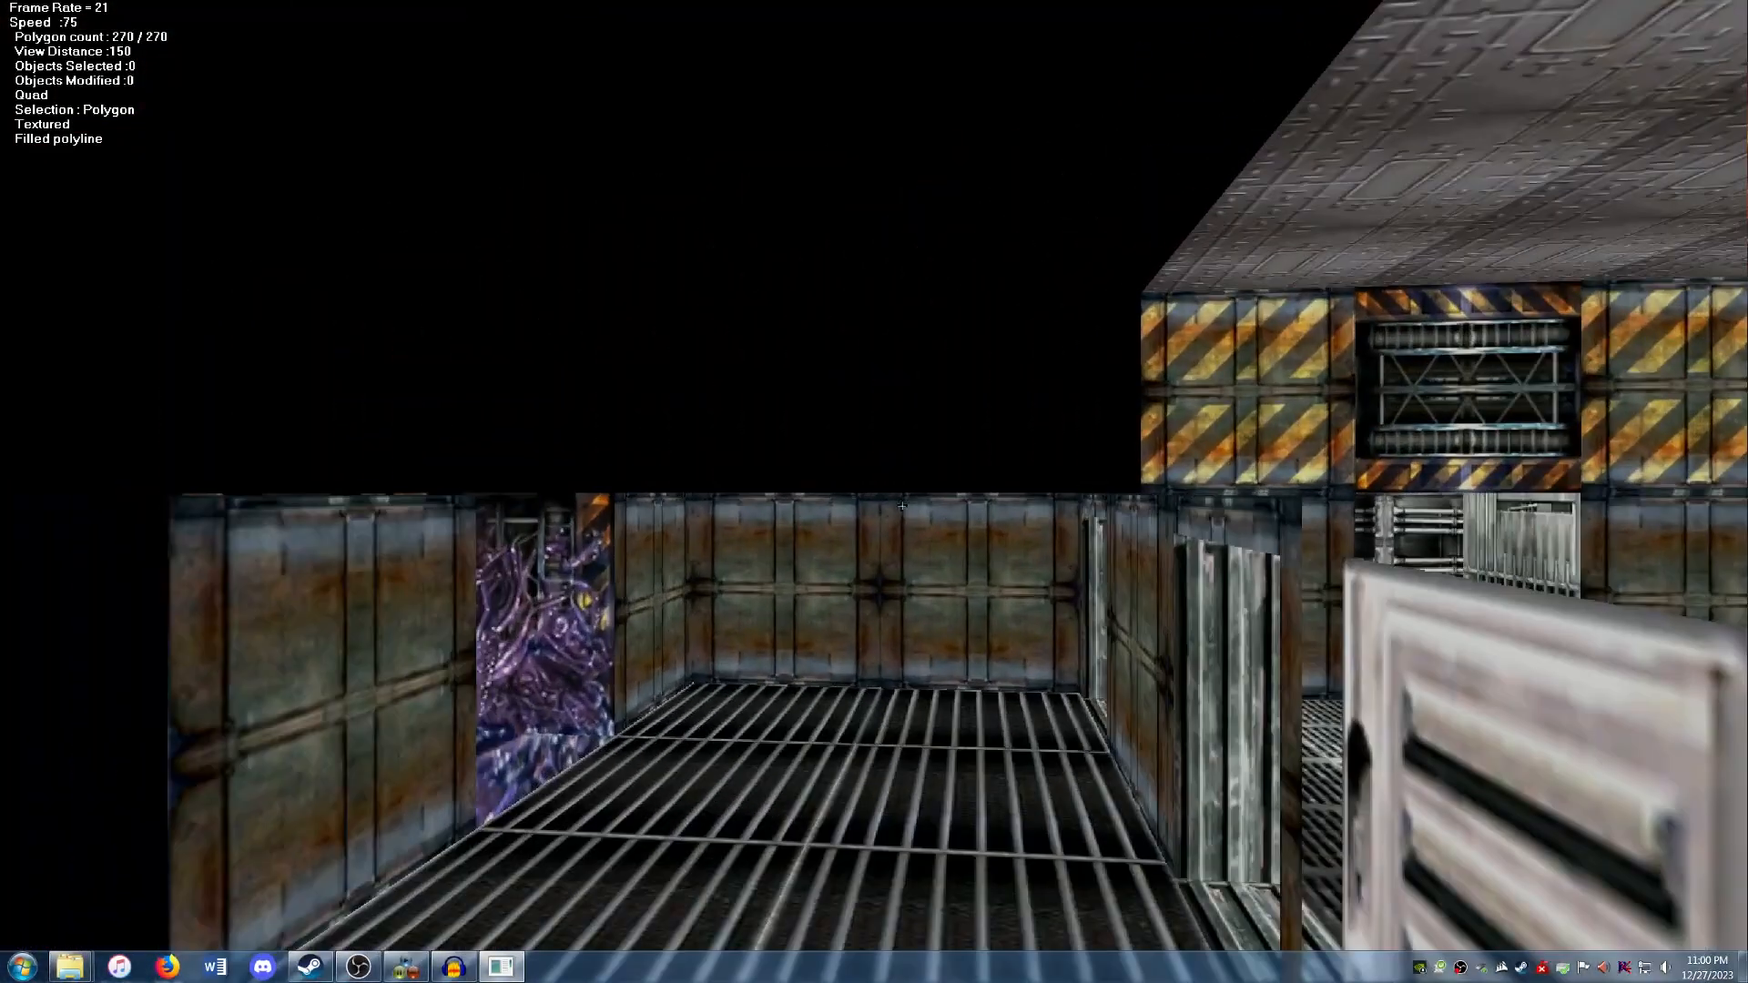
Add the Not Visible flag to the ceiling polygon above the alien-infested shaft and clear the selection.
key(Page_Down)
key(Left)
key(Up)
key(Left)
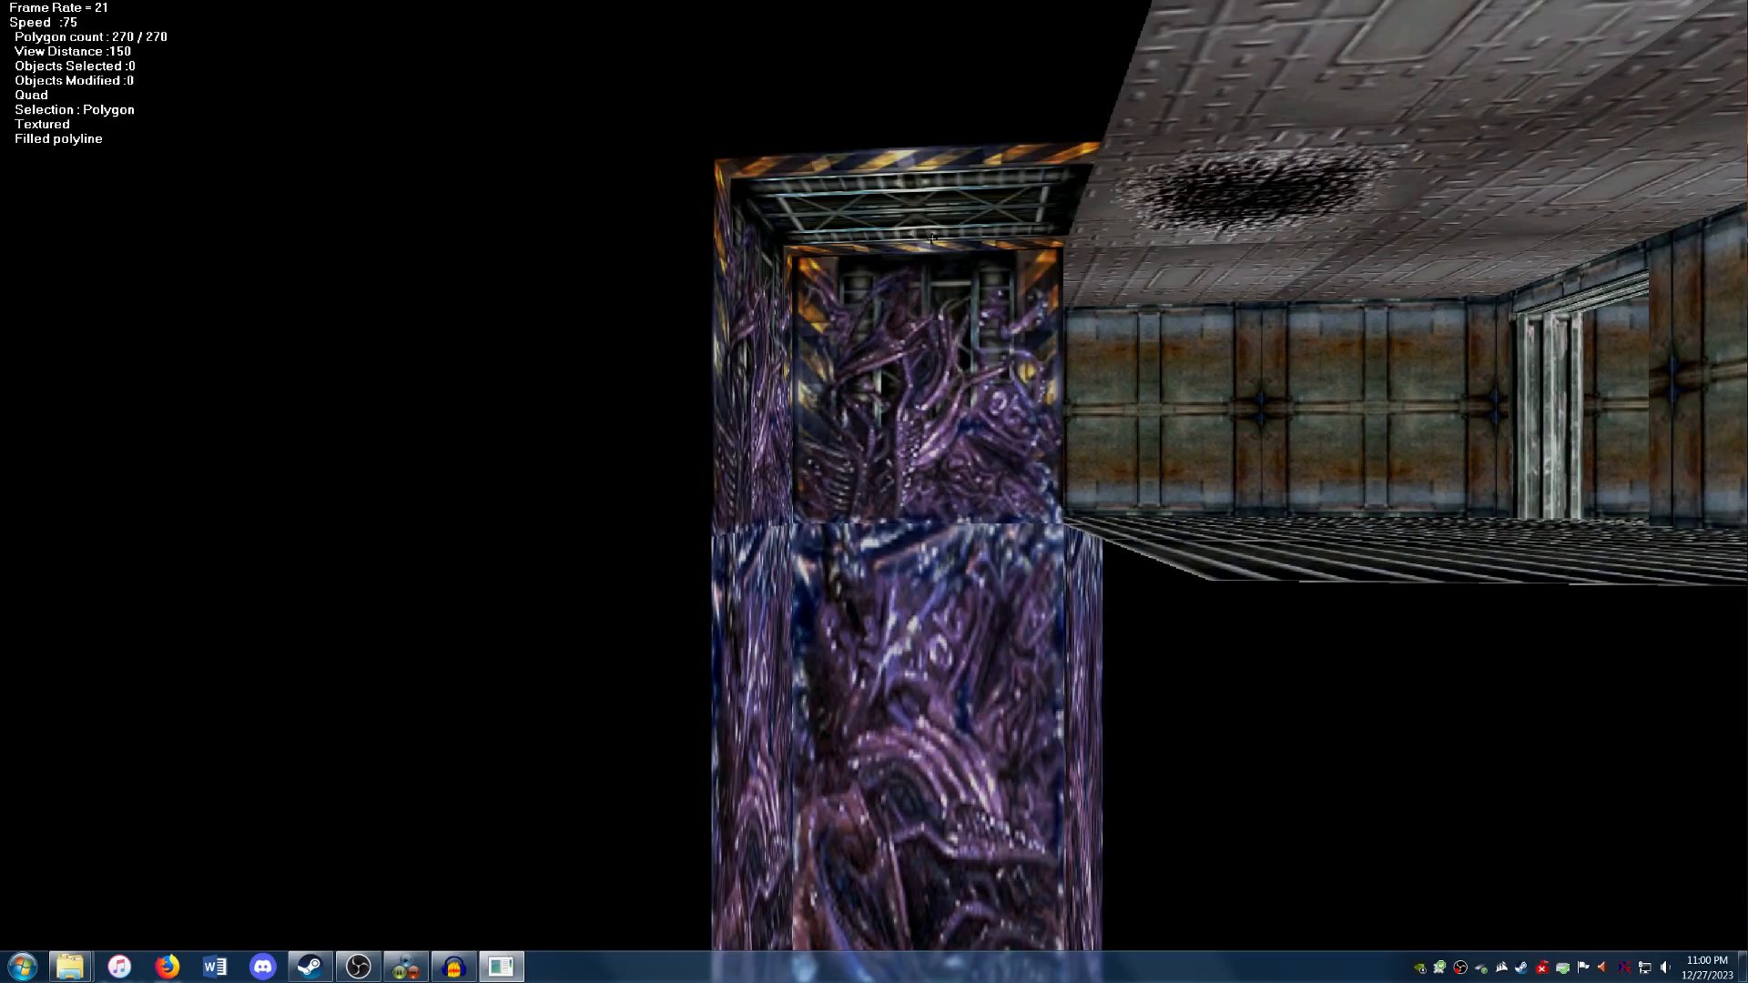
click(892, 204)
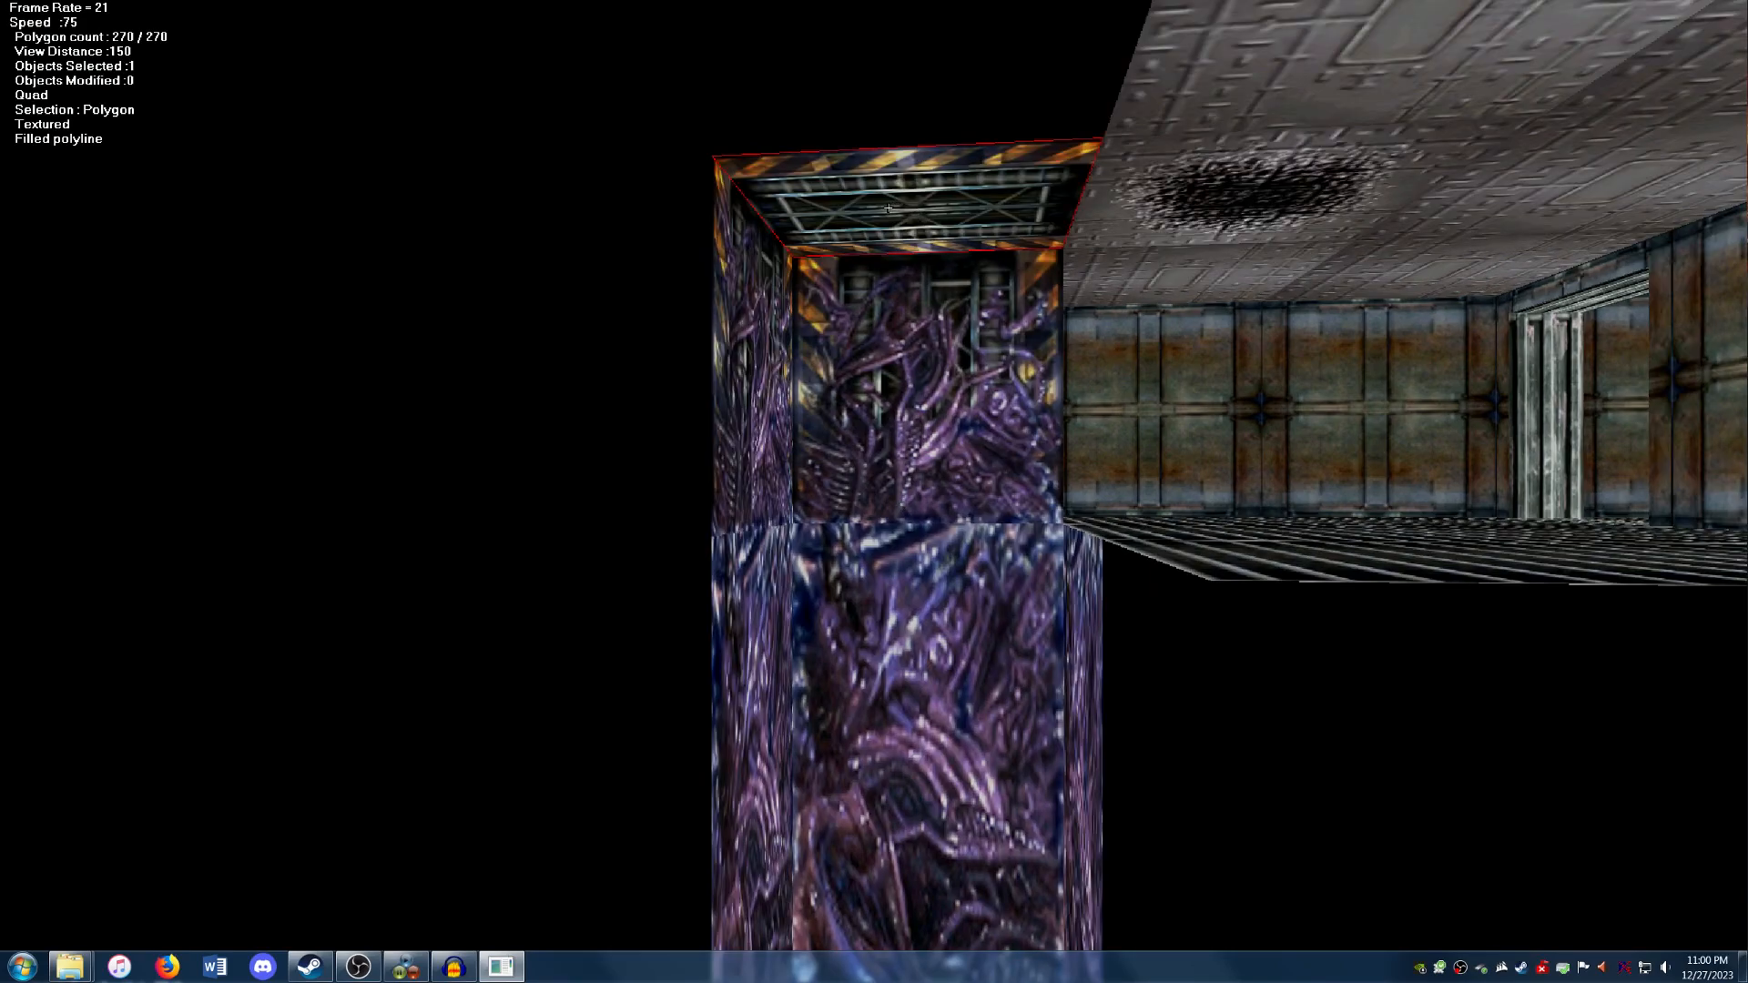
right_click(889, 208)
mouse_move(933, 264)
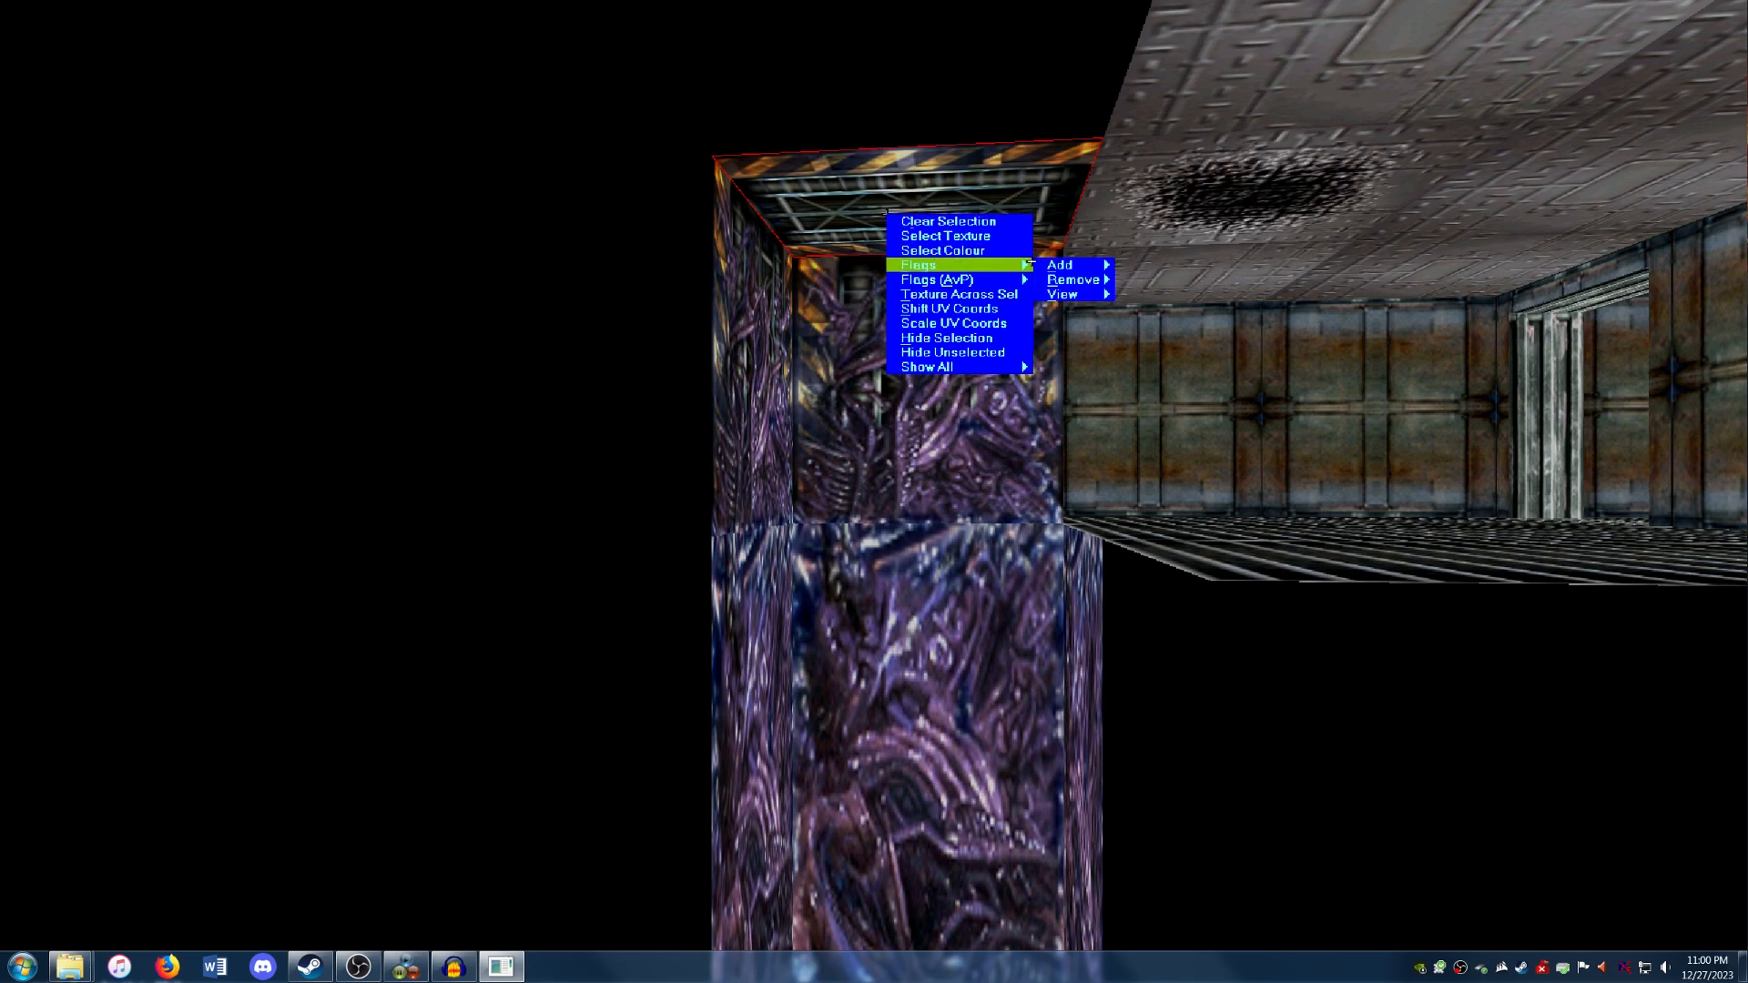
mouse_move(1072, 264)
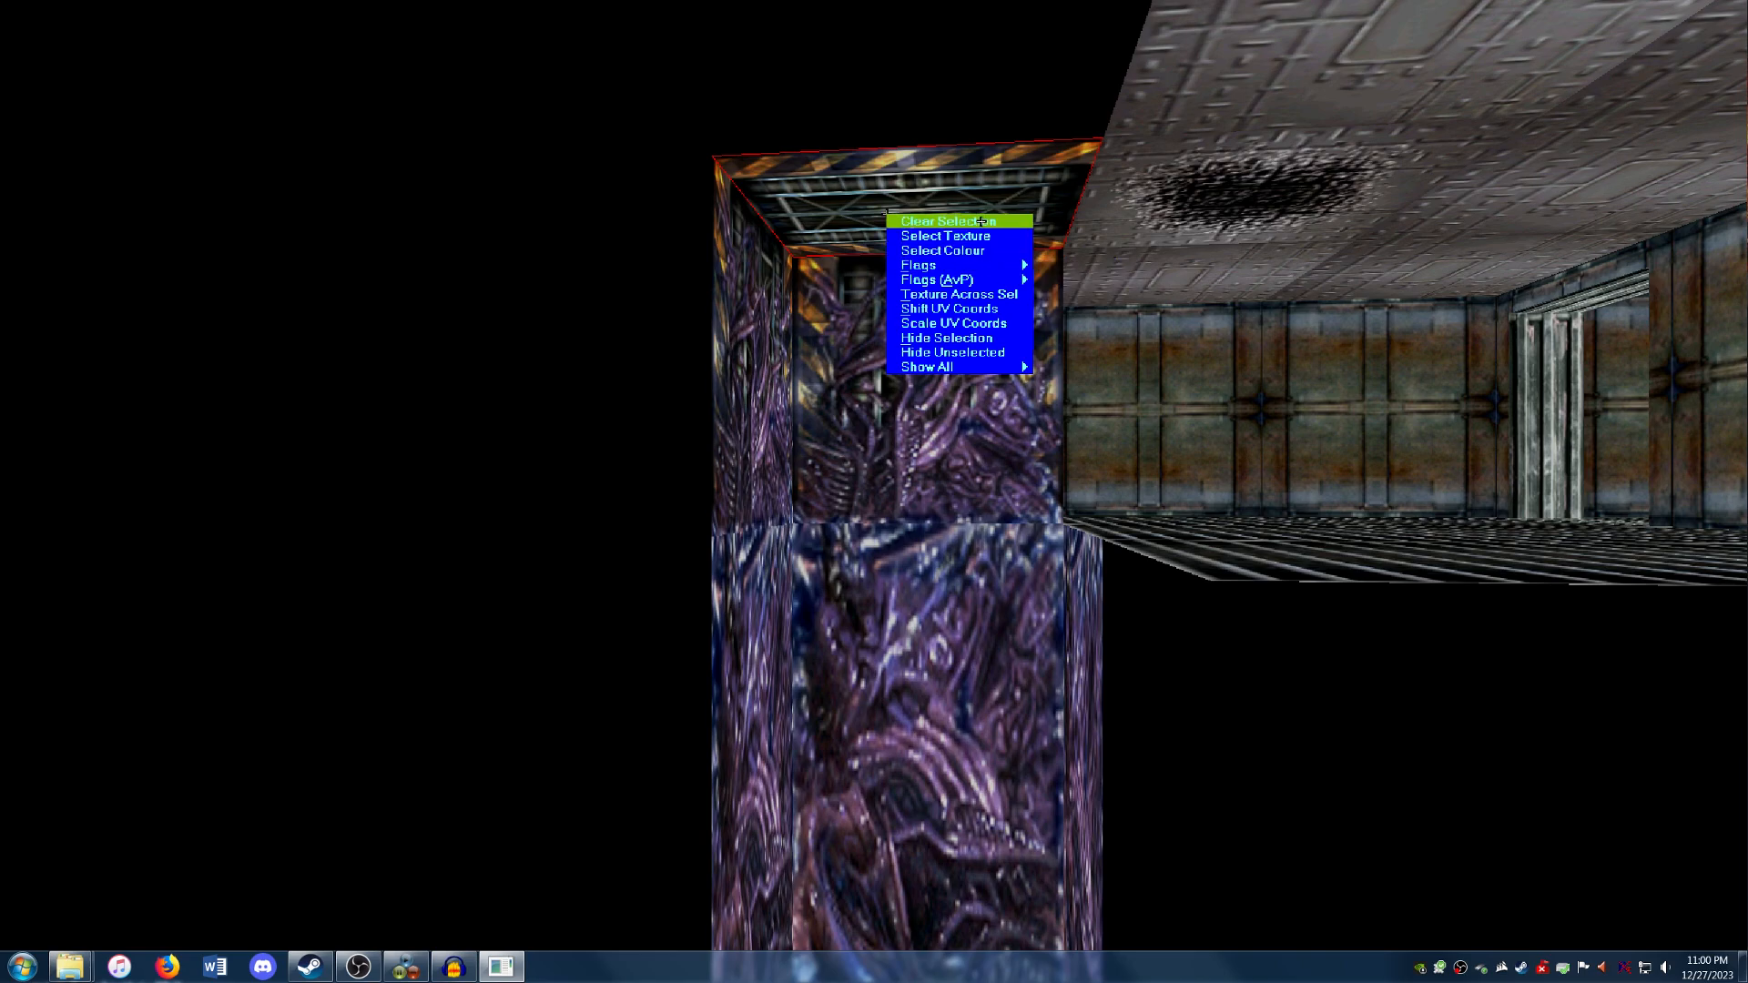
mouse_move(1011, 265)
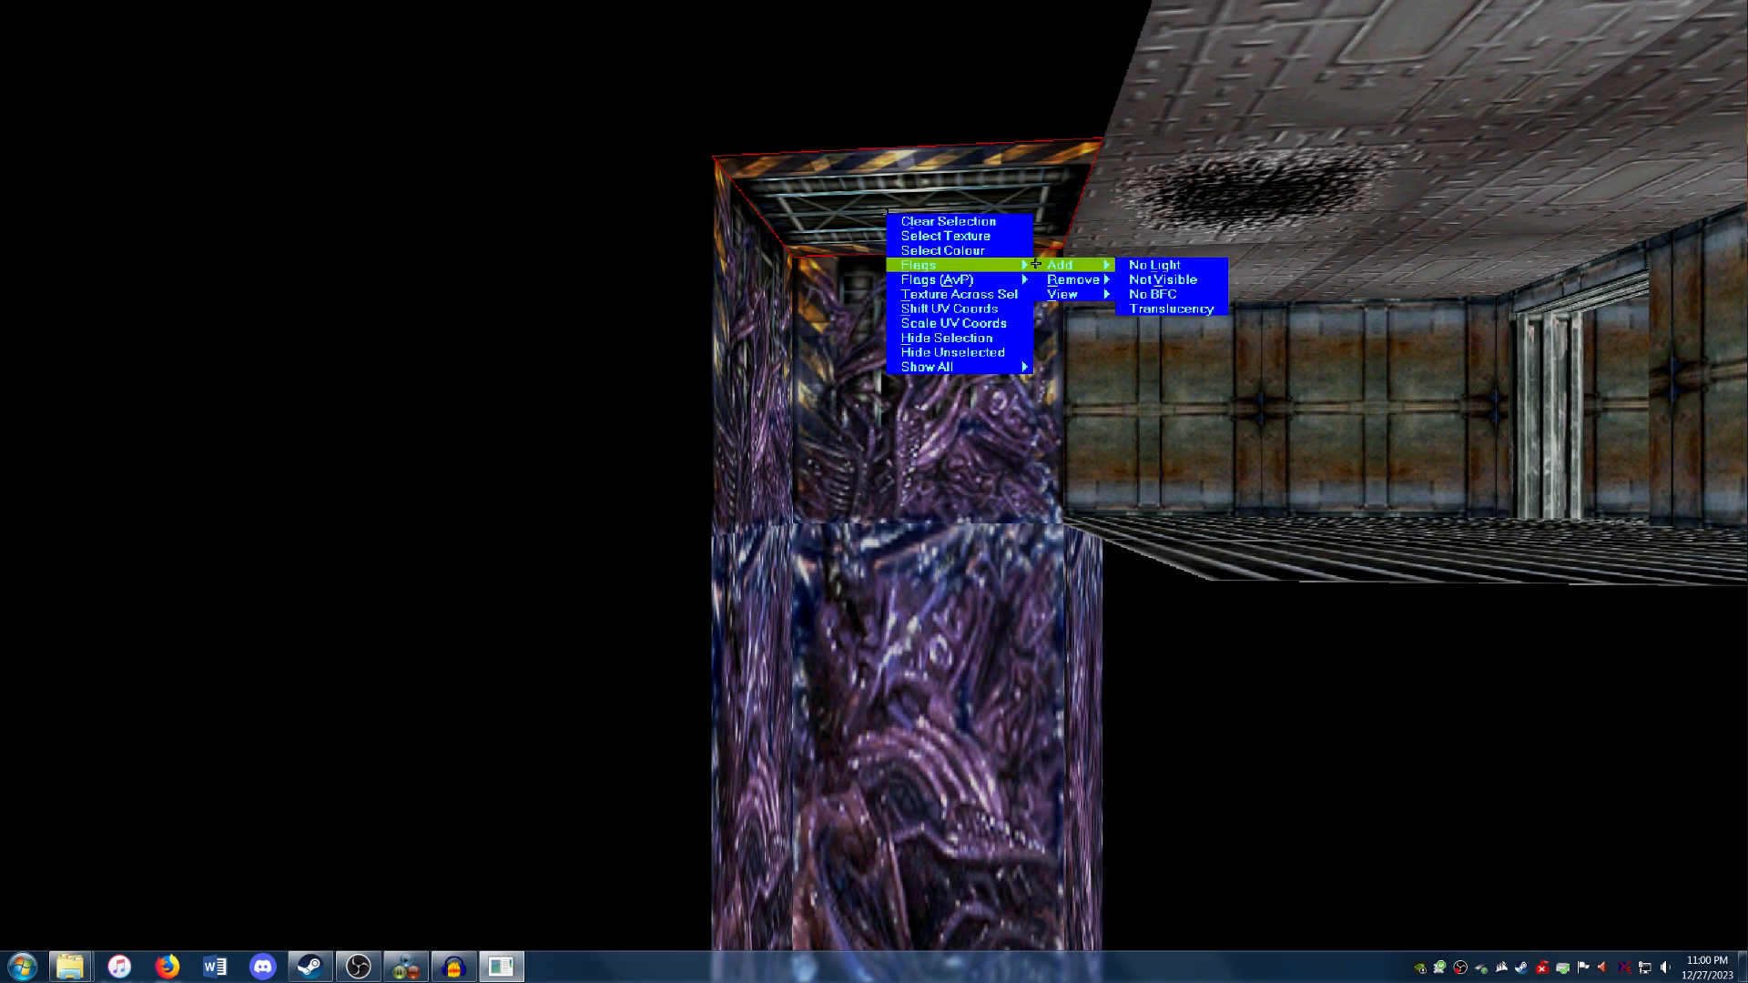
click(1162, 279)
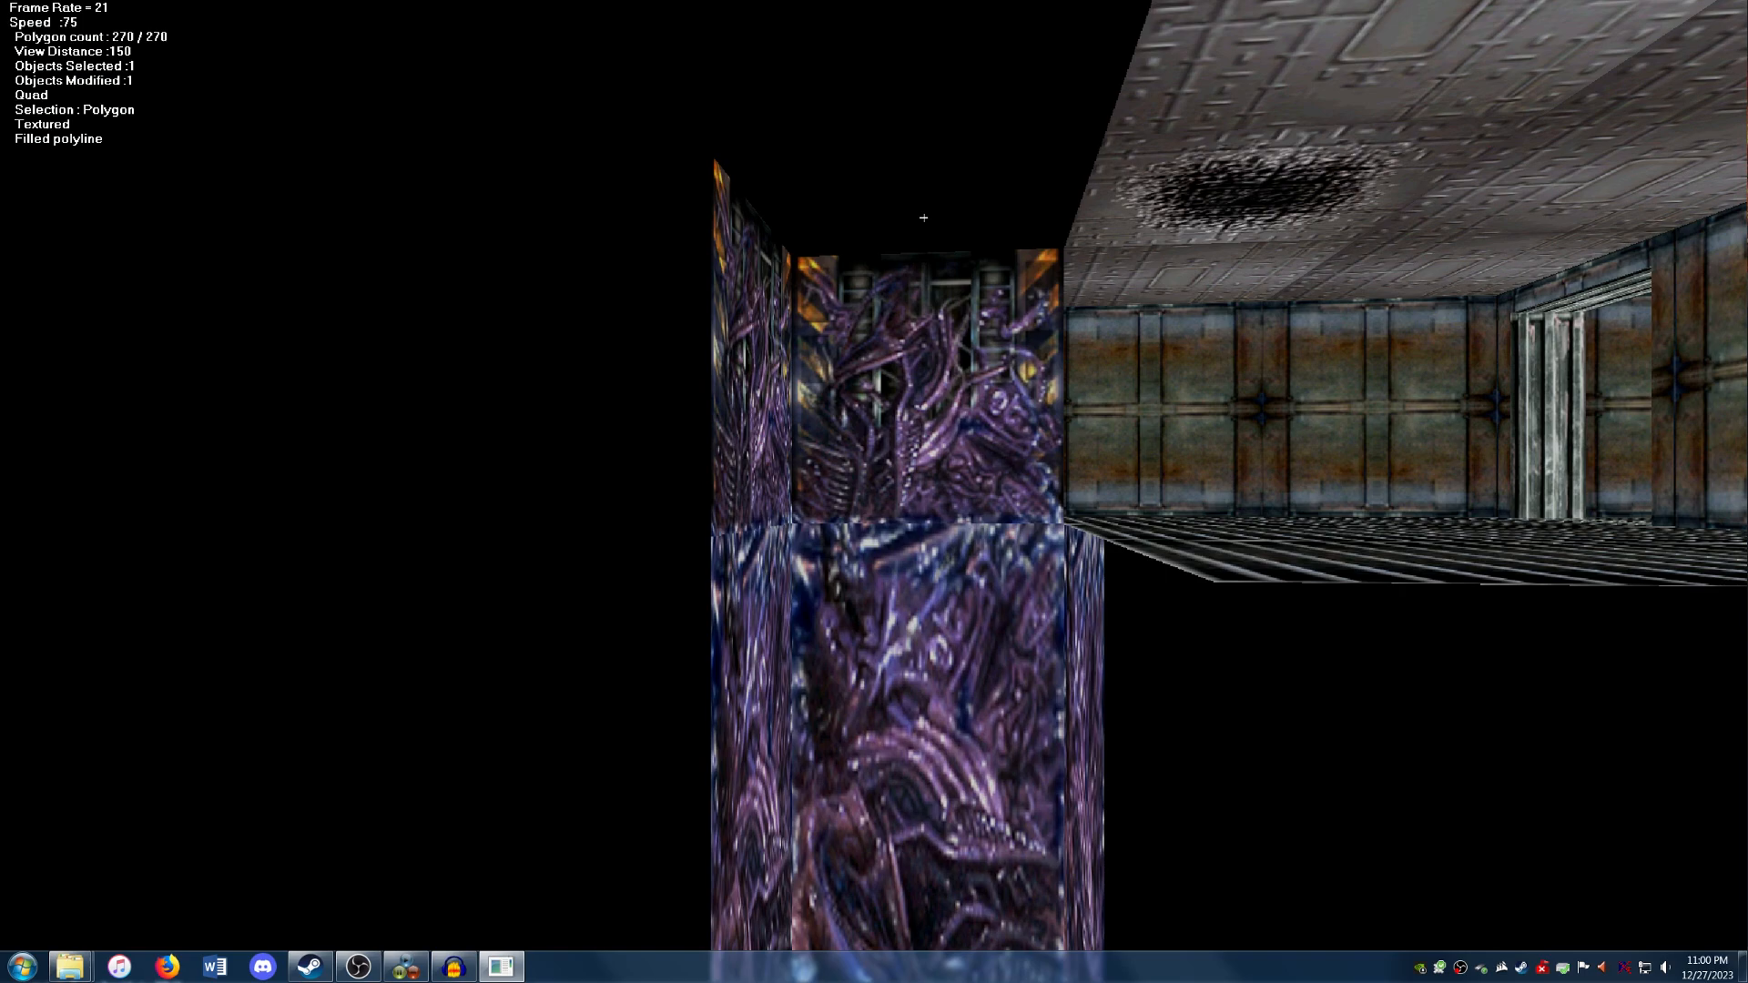
right_click(923, 217)
click(929, 223)
Examine the grated room and the adjoining alien-infested shaft from above.
key(Down)
key(Right)
key(Page_Up)
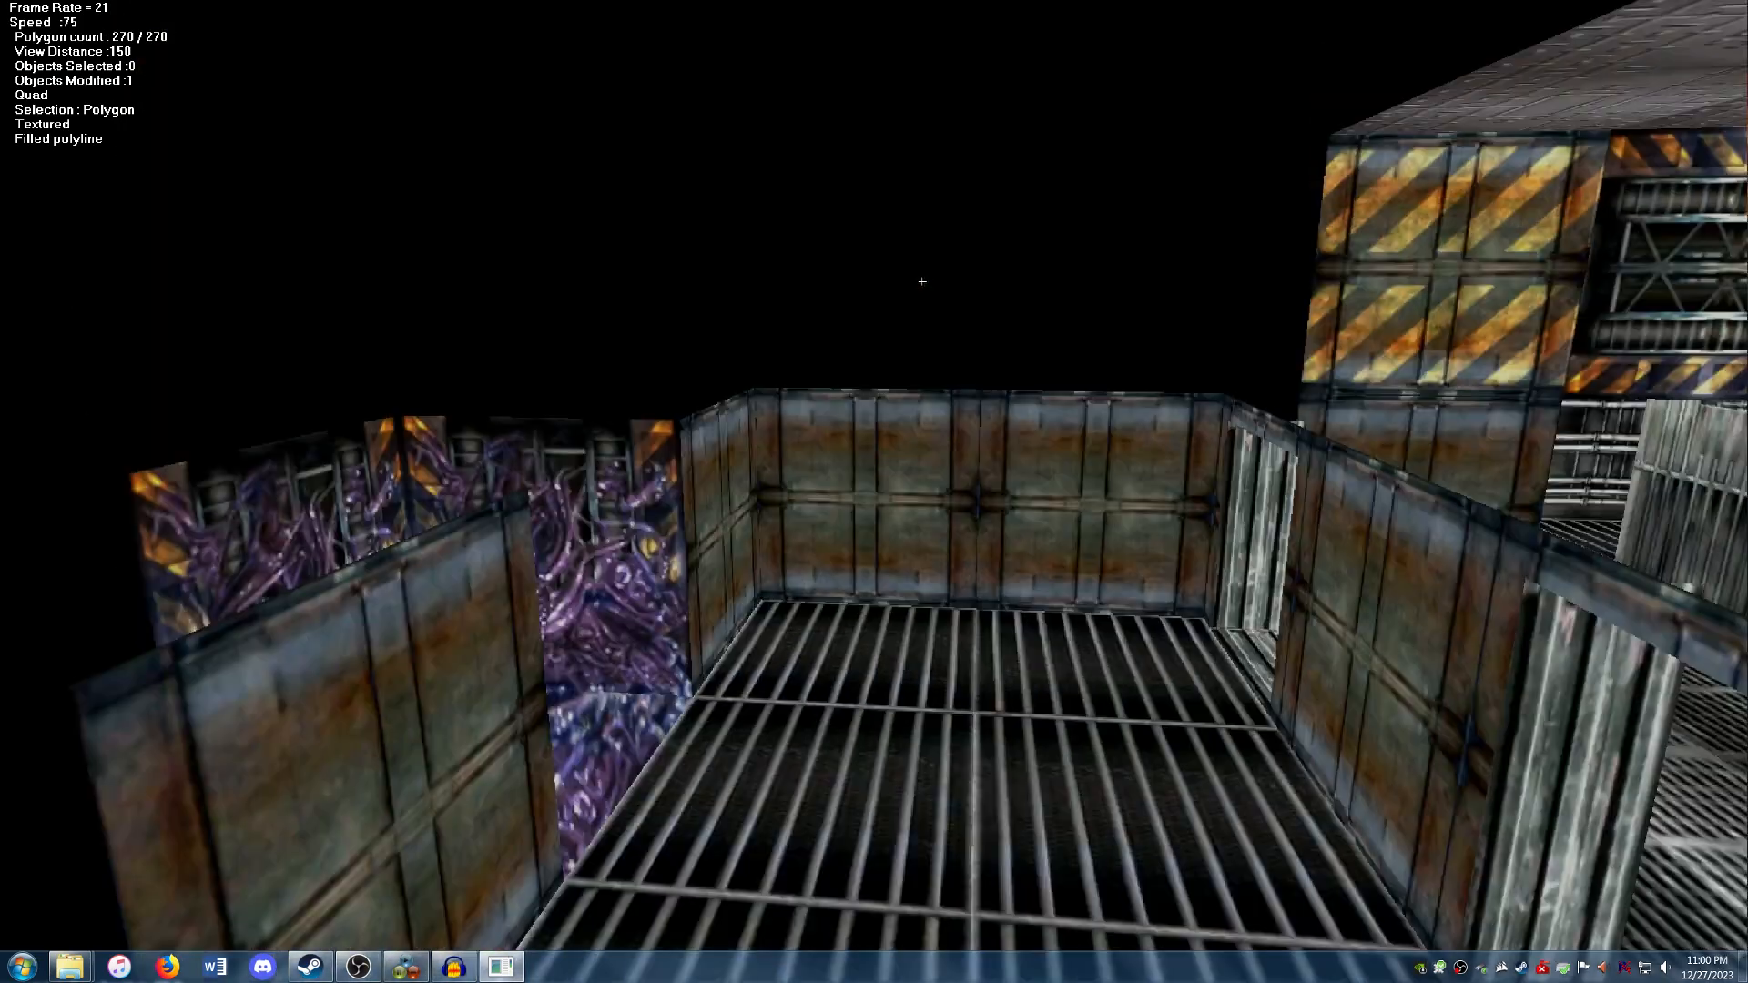
key(Page_Down)
key(Right)
key(Up)
key(Left)
key(Down)
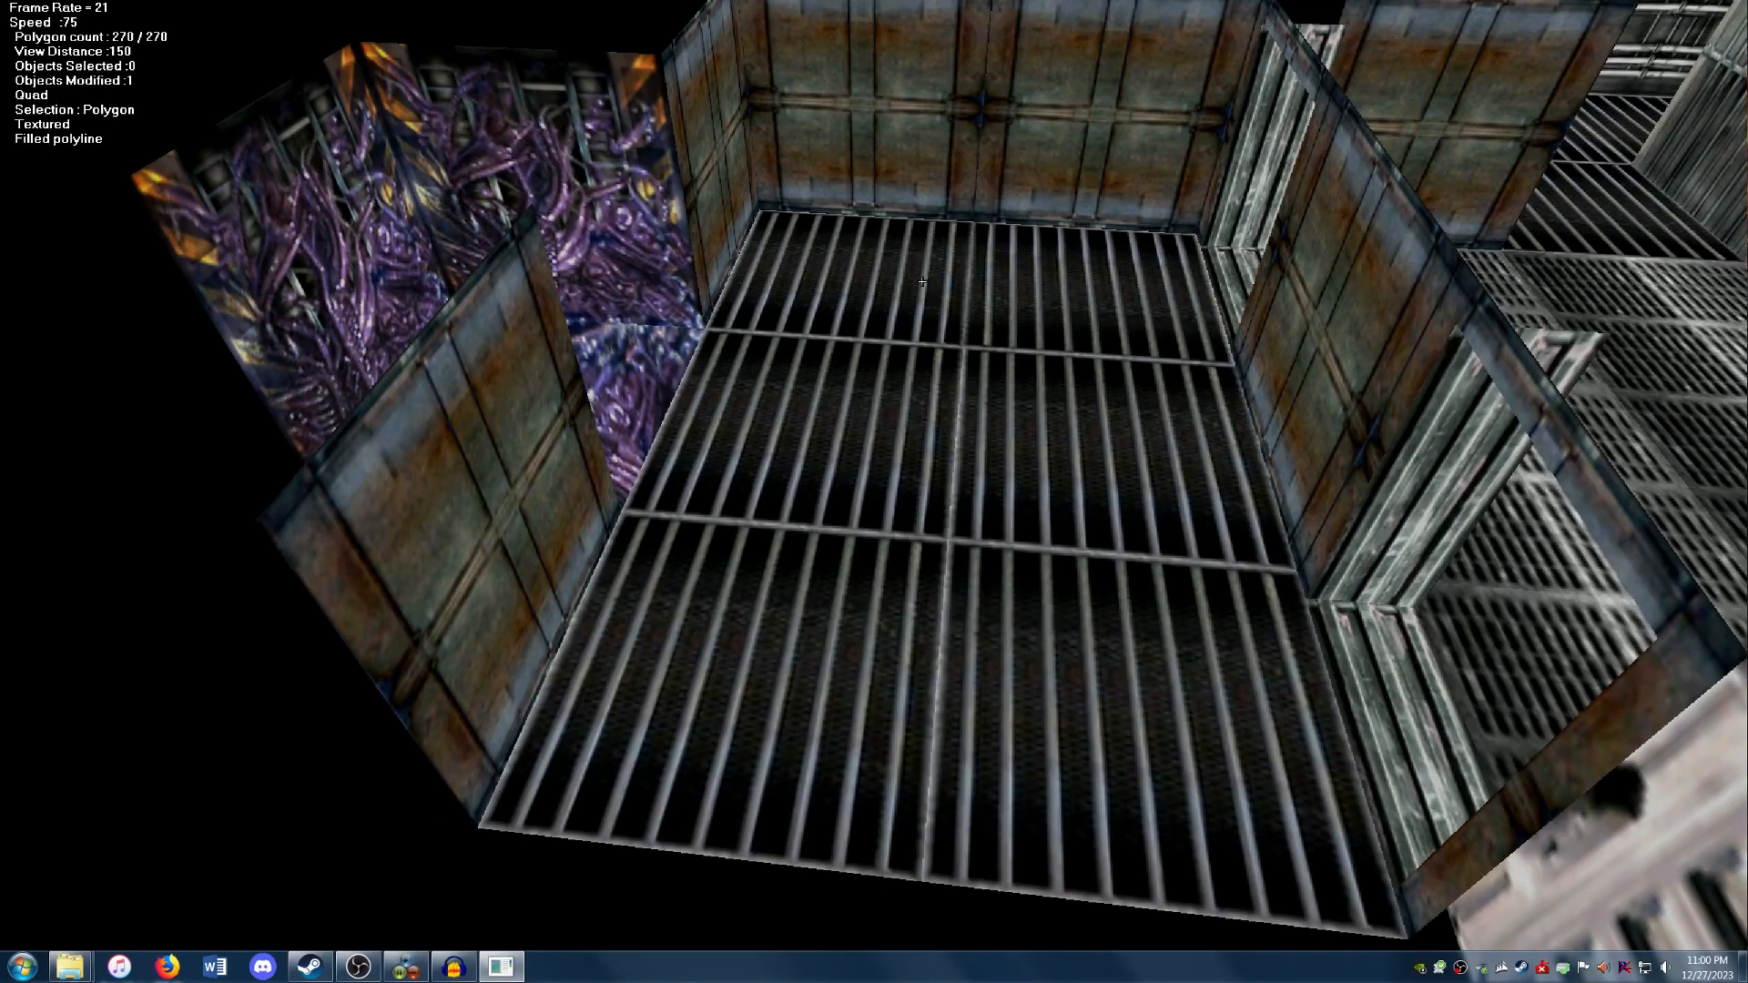
key(Down)
key(Up)
key(Left)
key(Left)
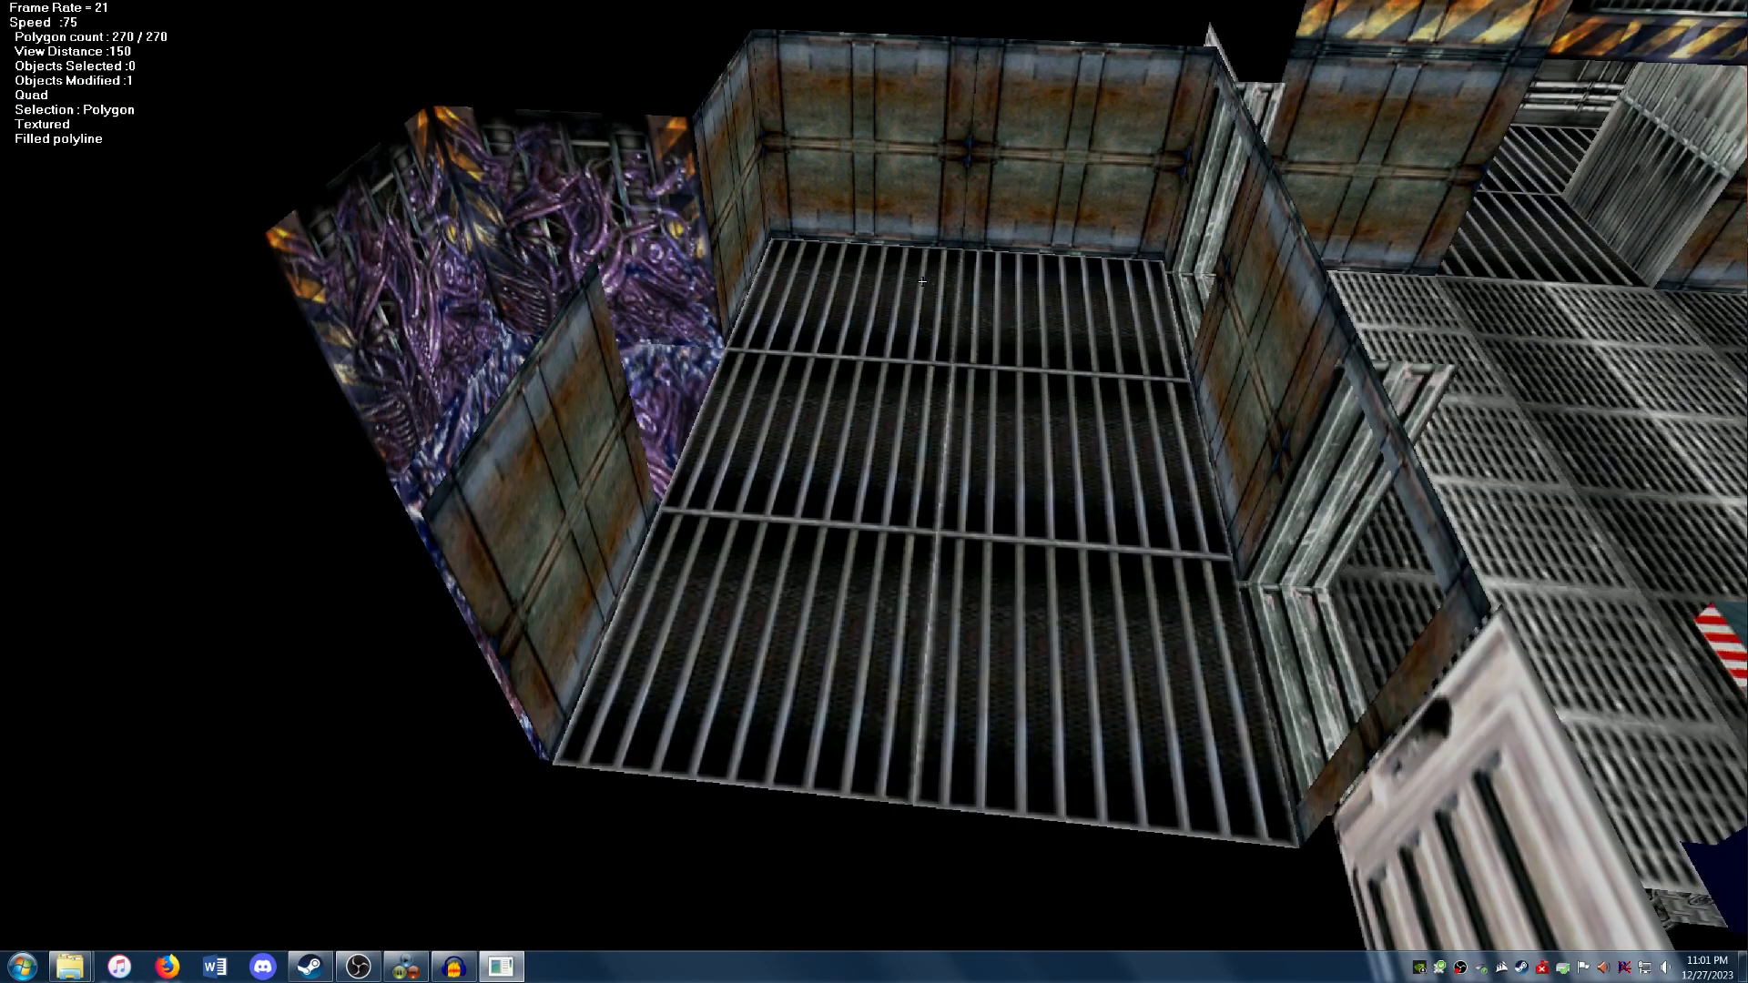
key(Down)
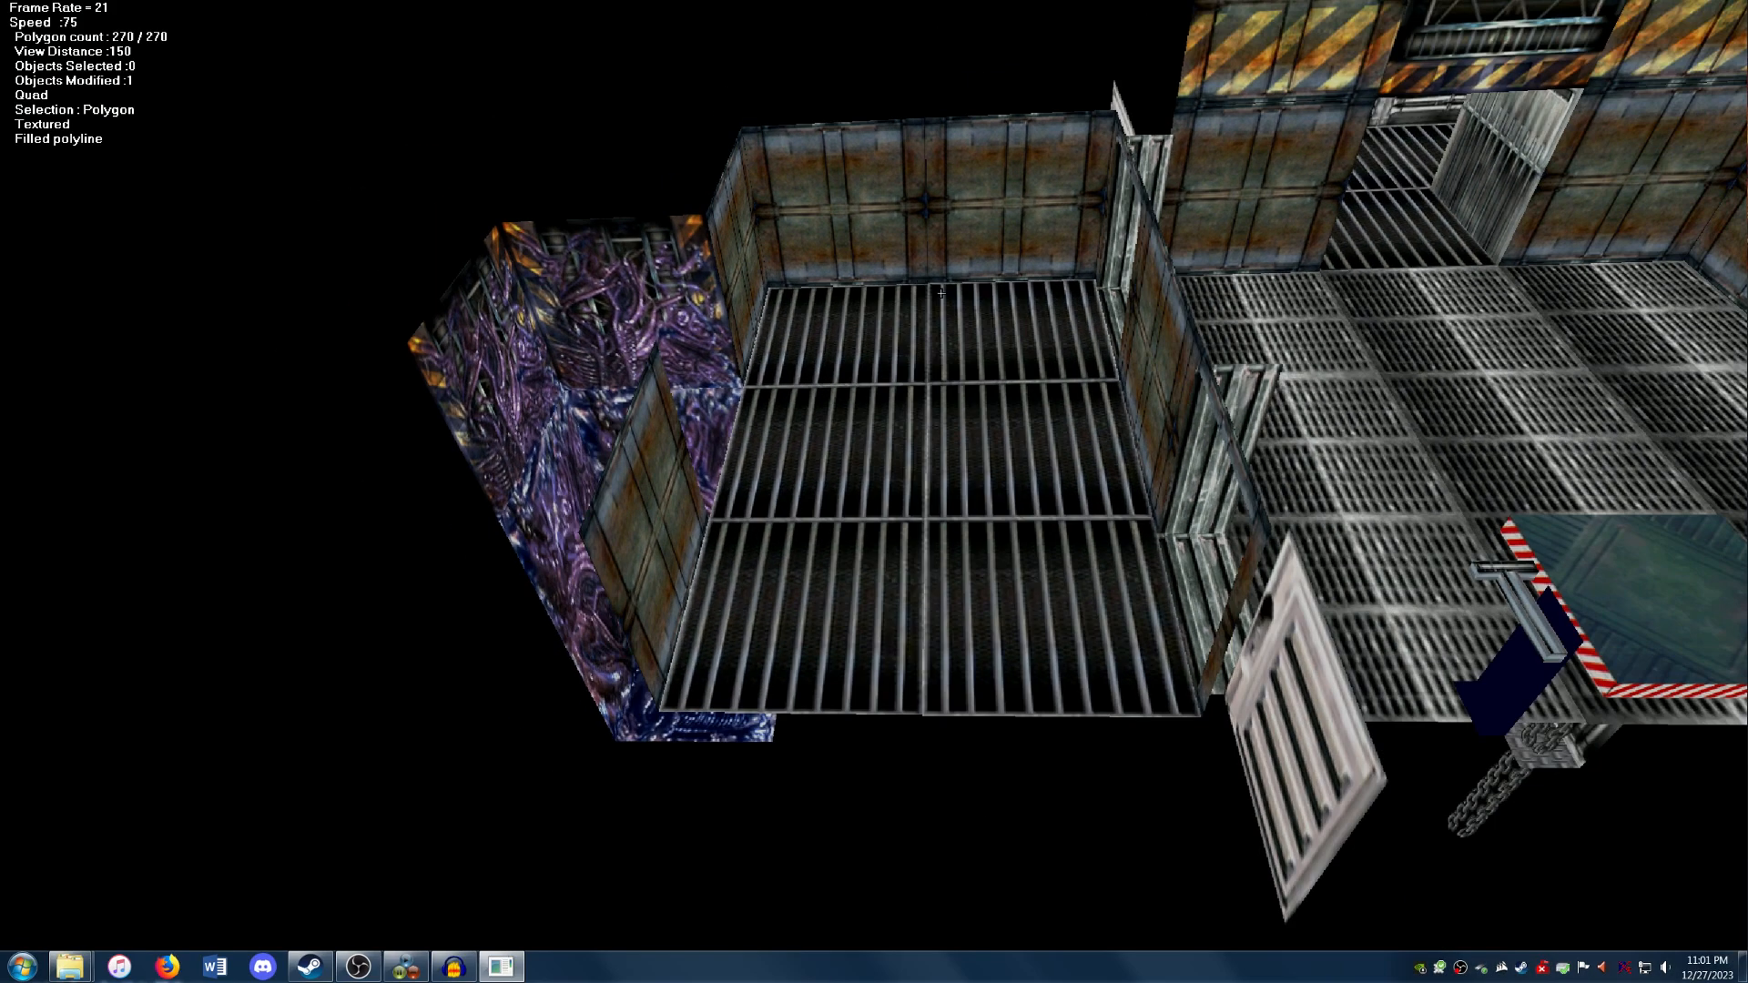
key(Left)
key(Up)
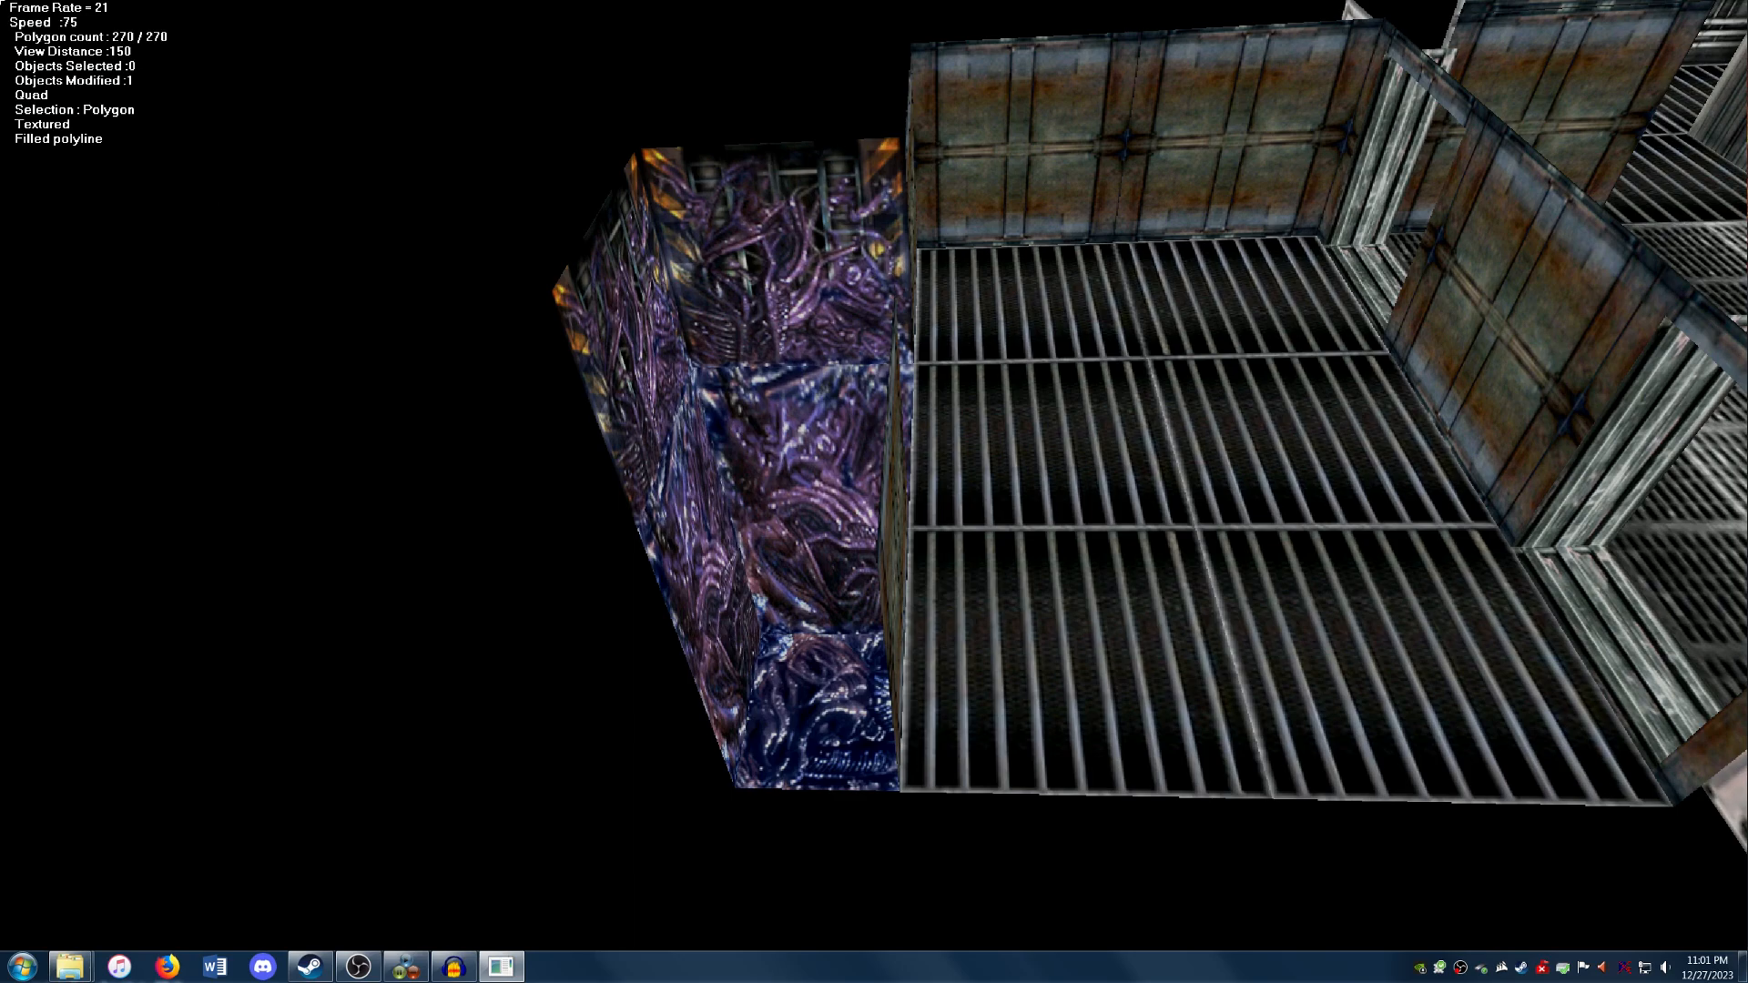
Exit the texture mapping mode and save the changes made.
click(2, 2)
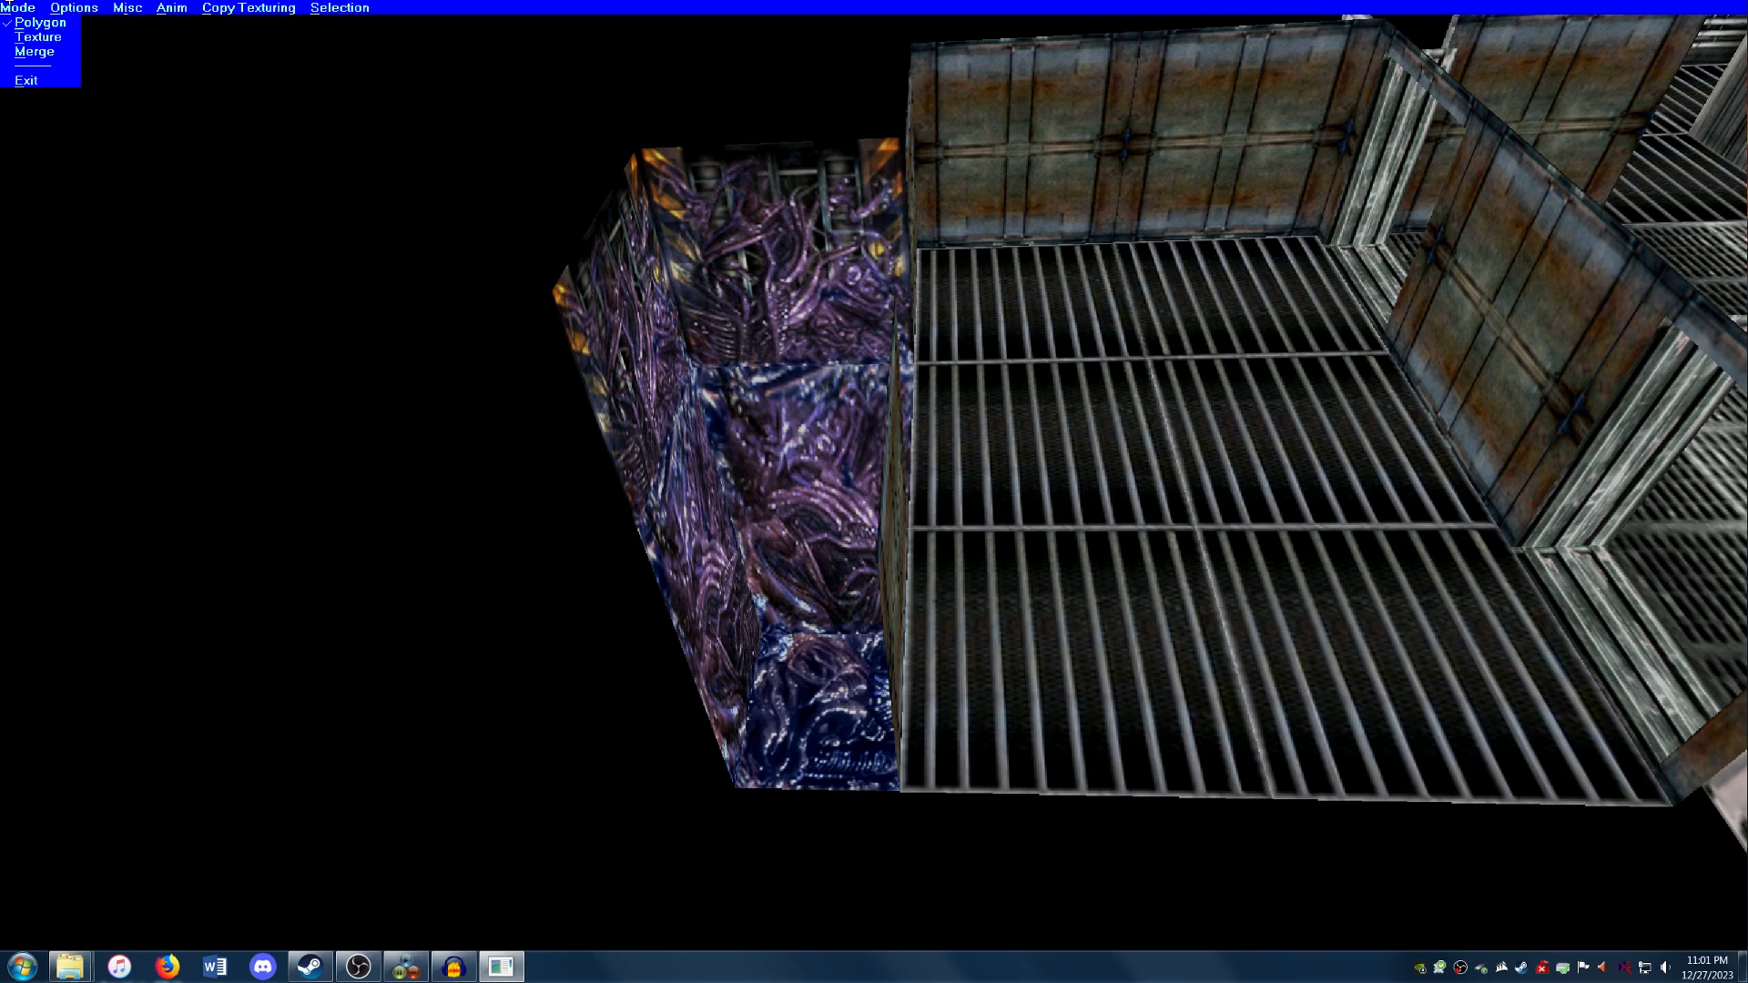
click(34, 78)
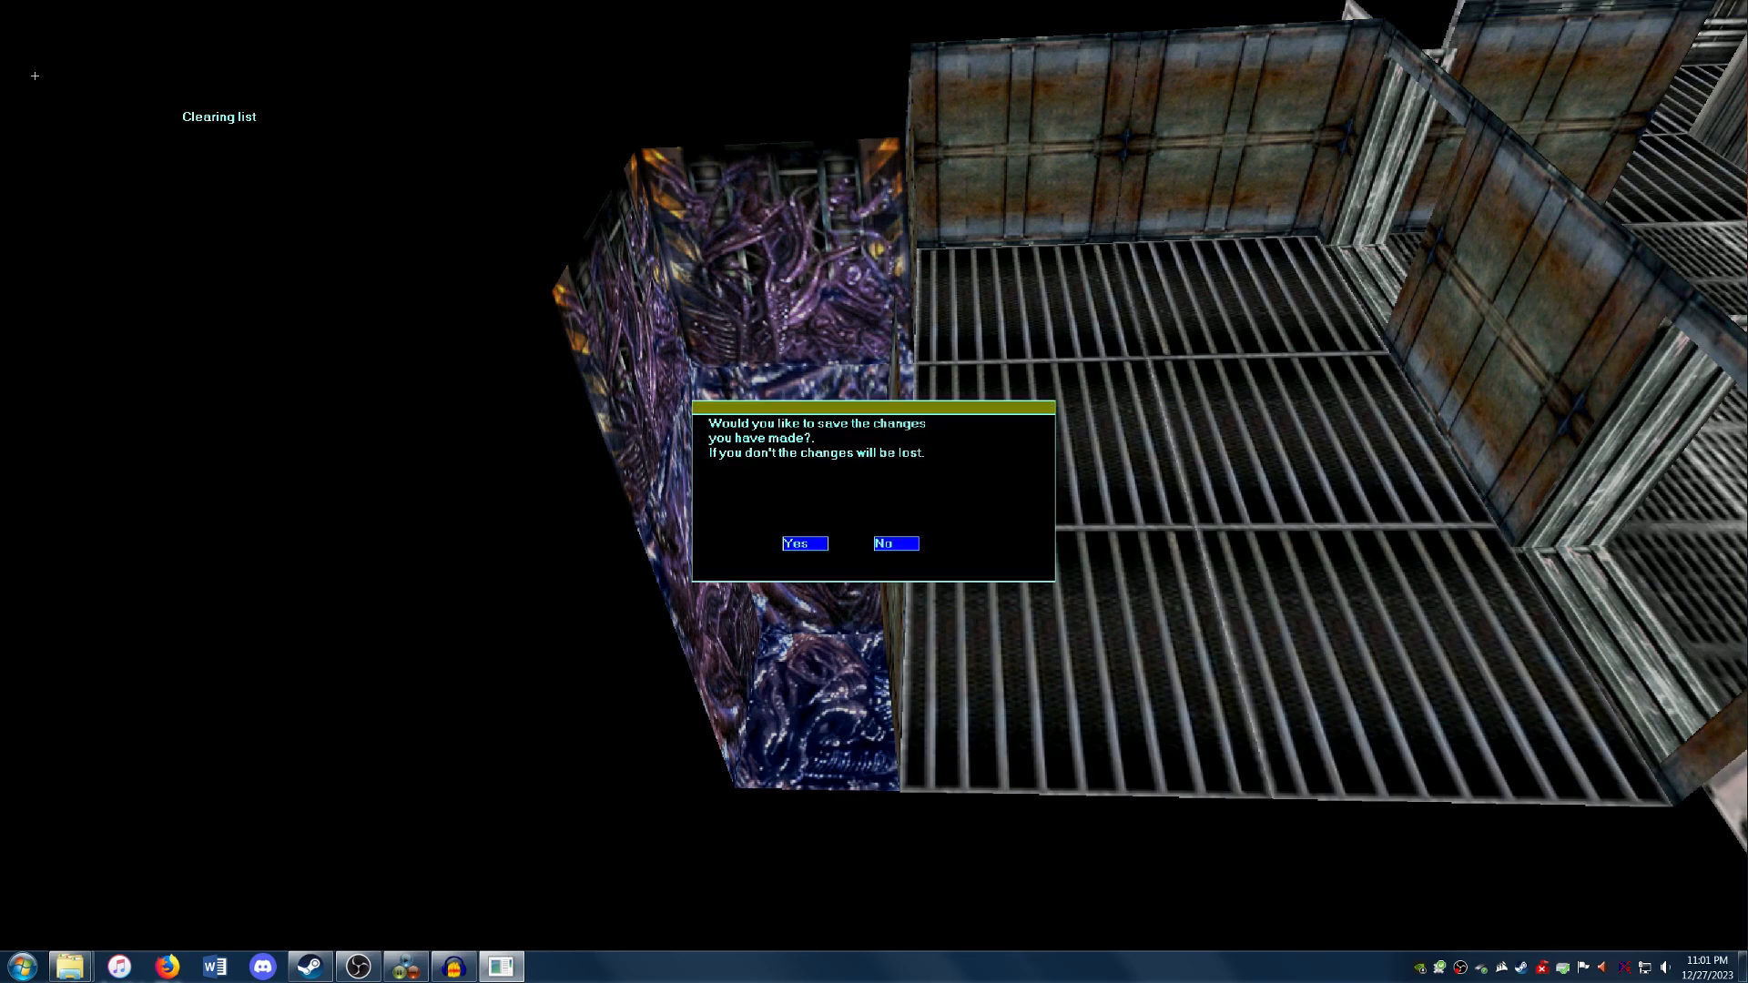
click(804, 544)
Enter the Strategy Data mode in its Normal variant and switch to editing module flags.
click(55, 8)
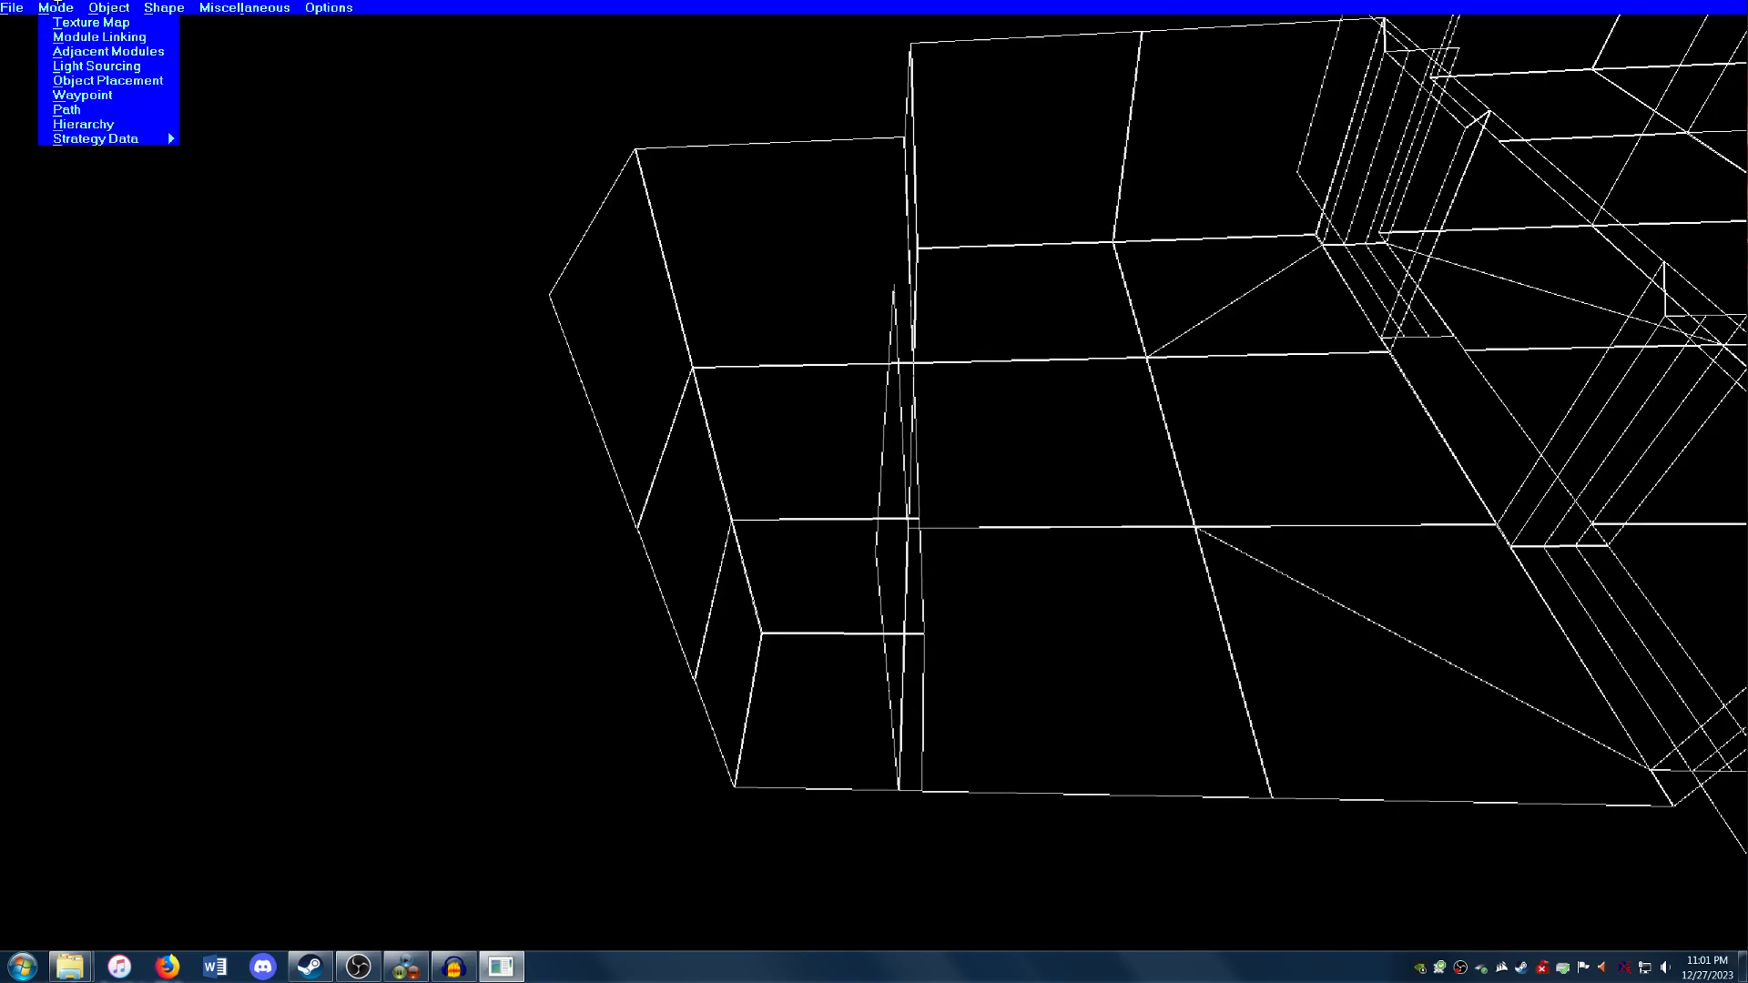
mouse_move(122, 136)
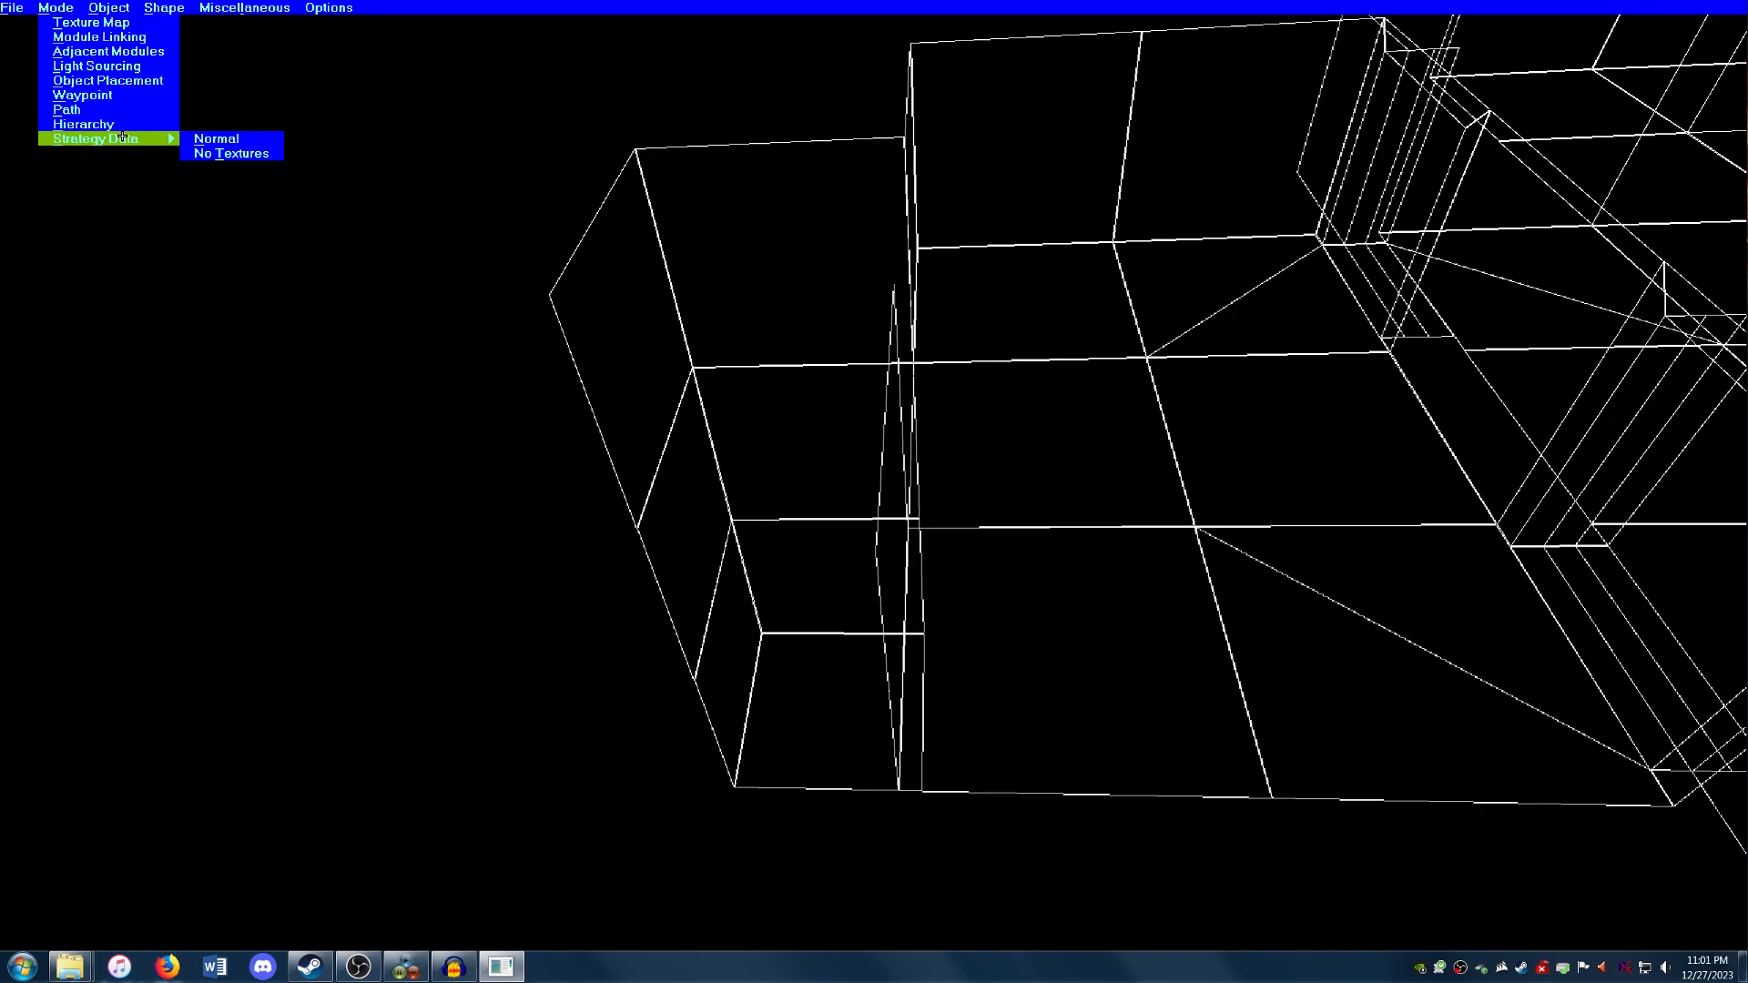
click(205, 139)
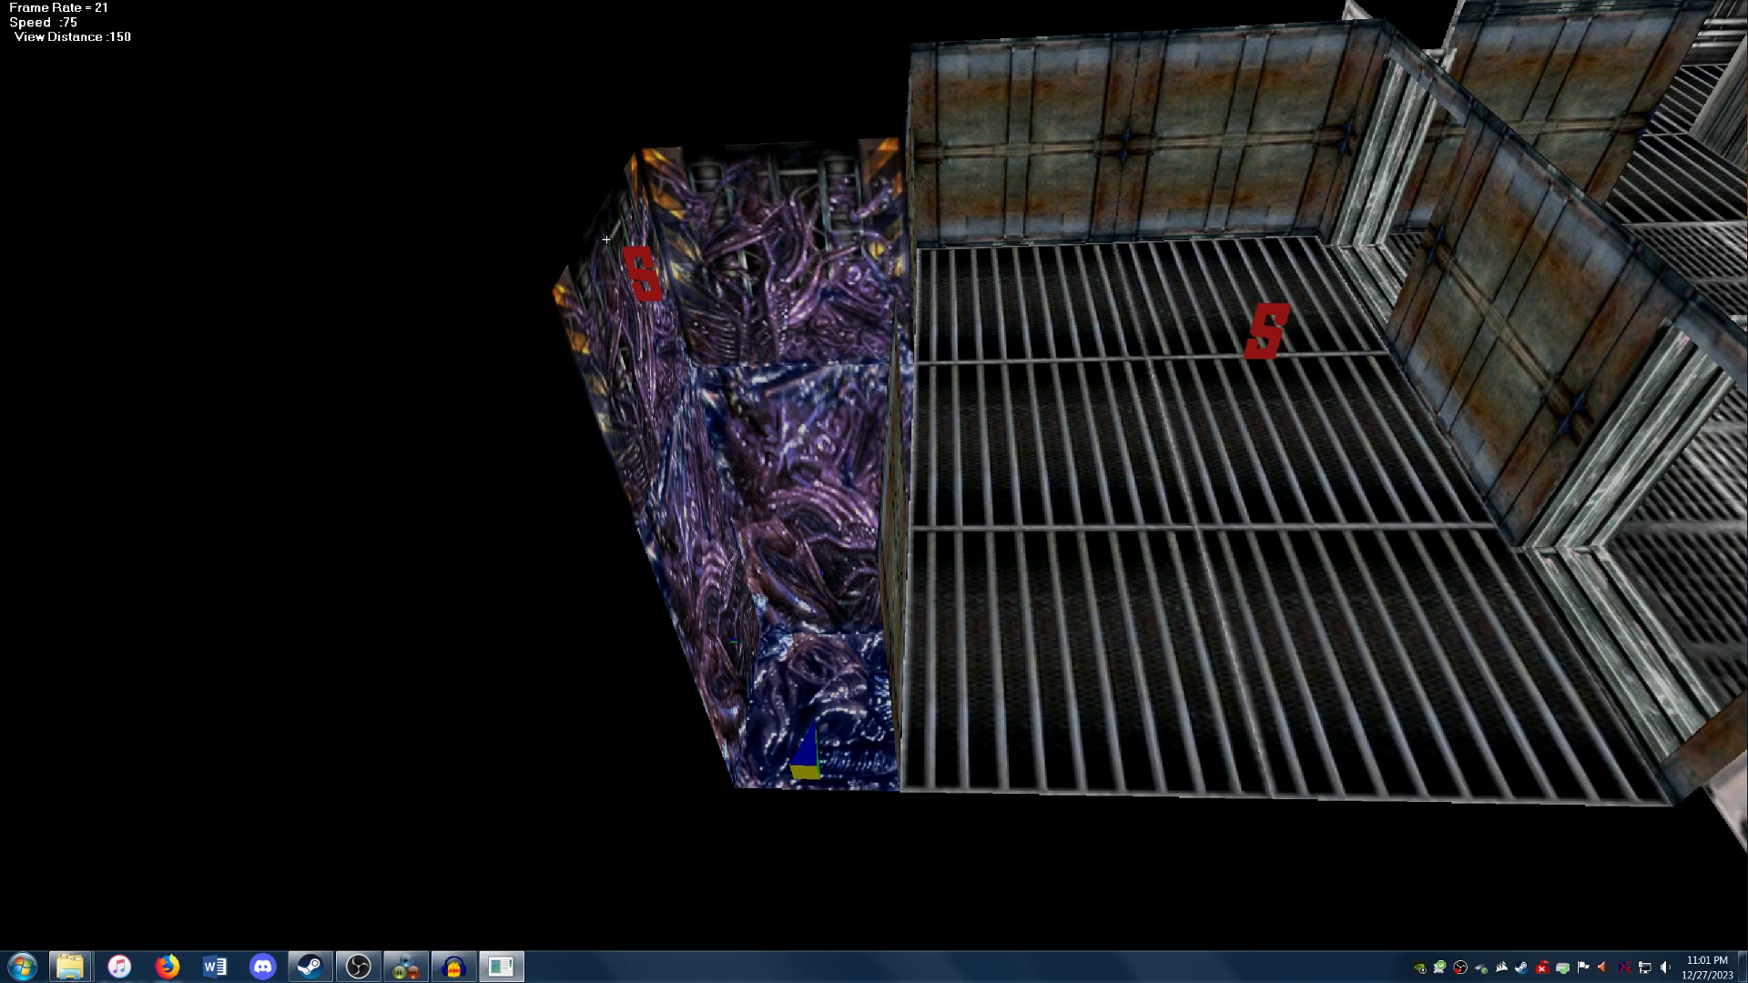
key(Right)
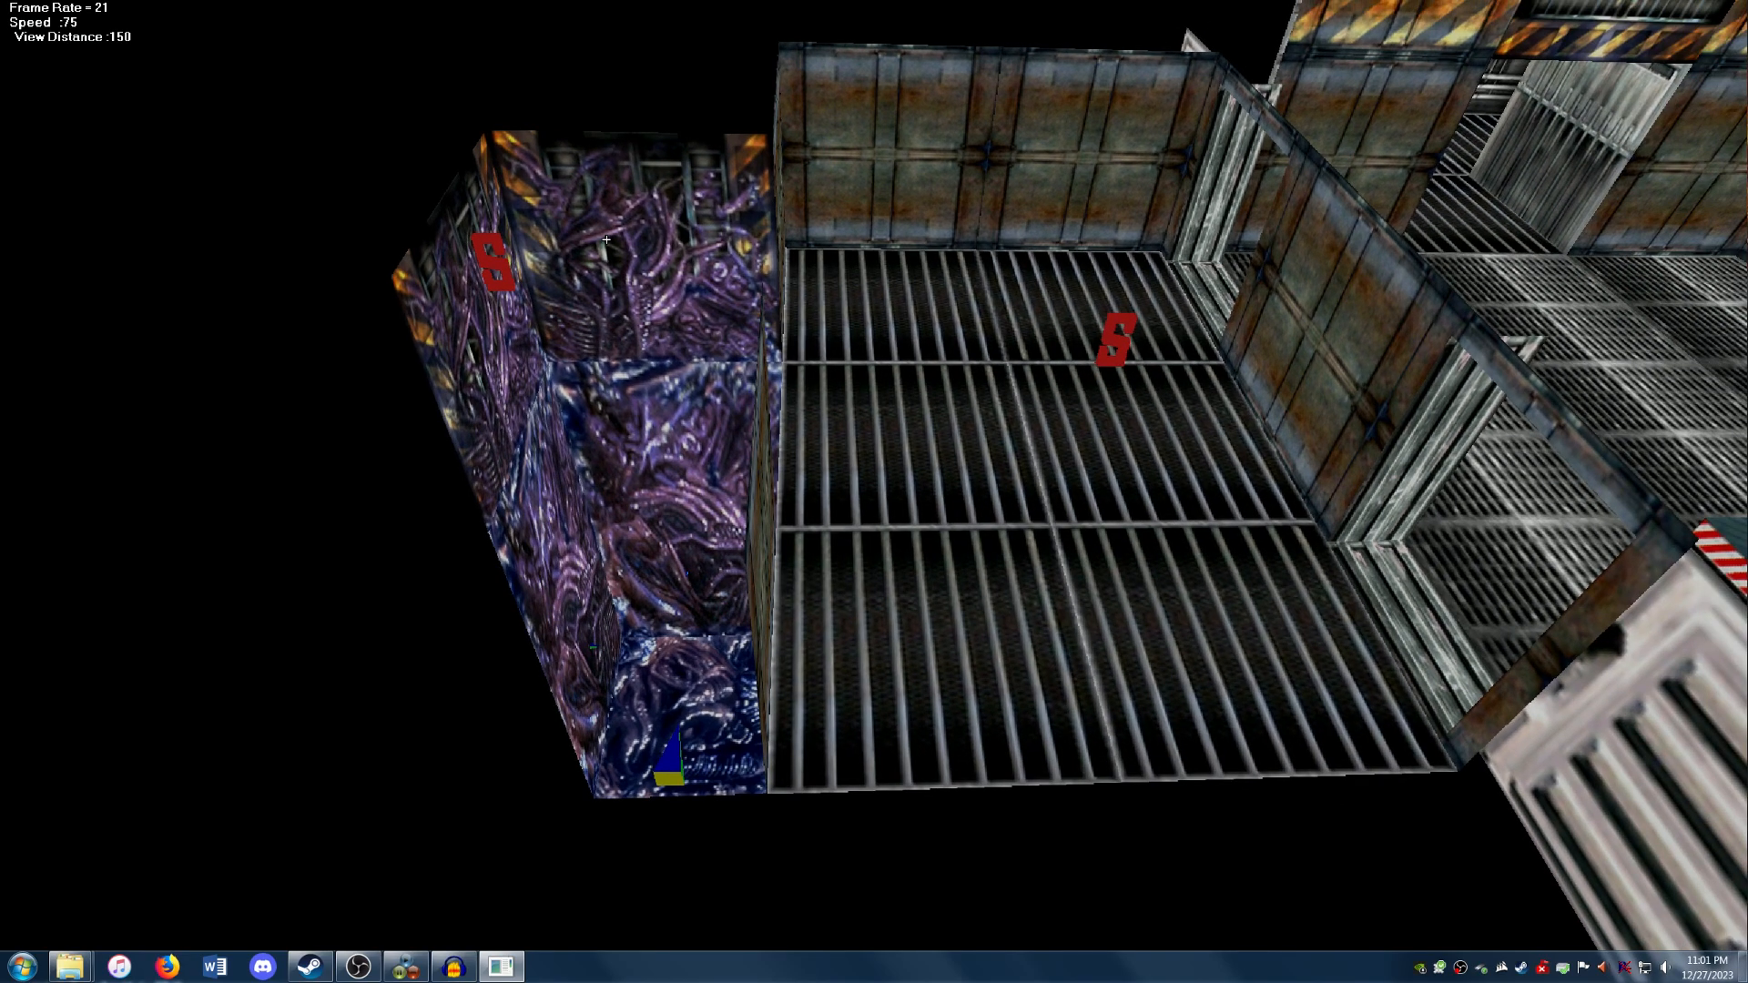
click(30, 5)
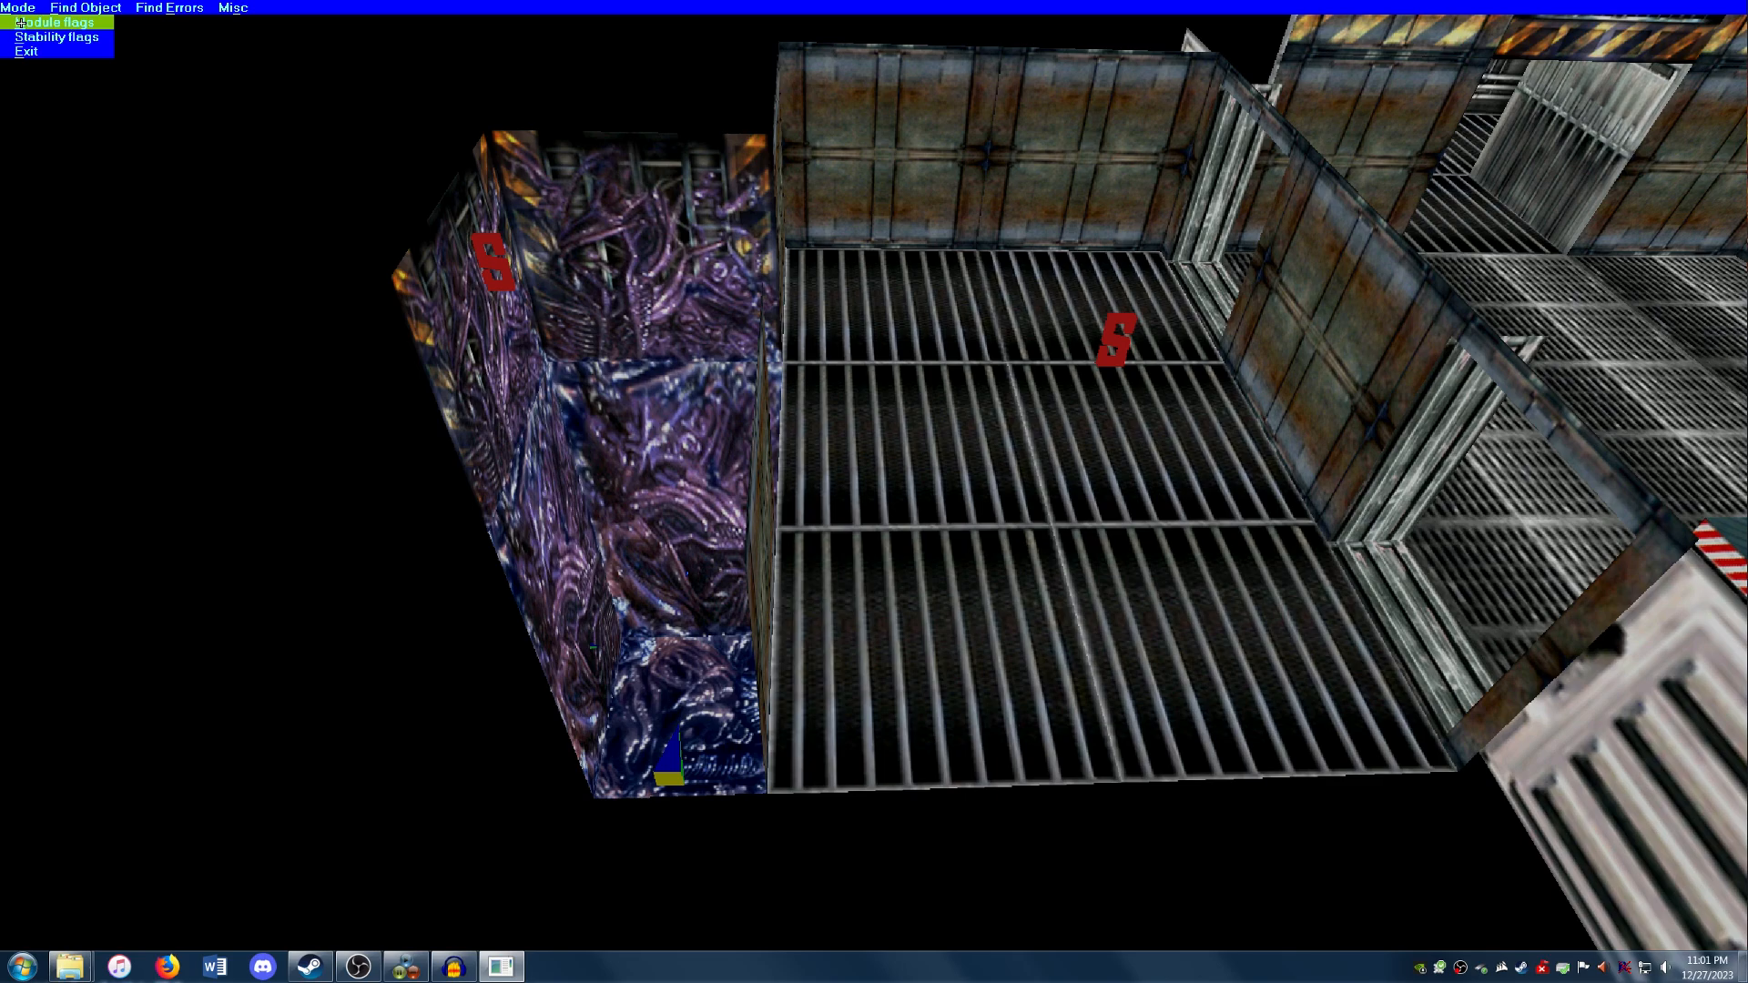
click(20, 23)
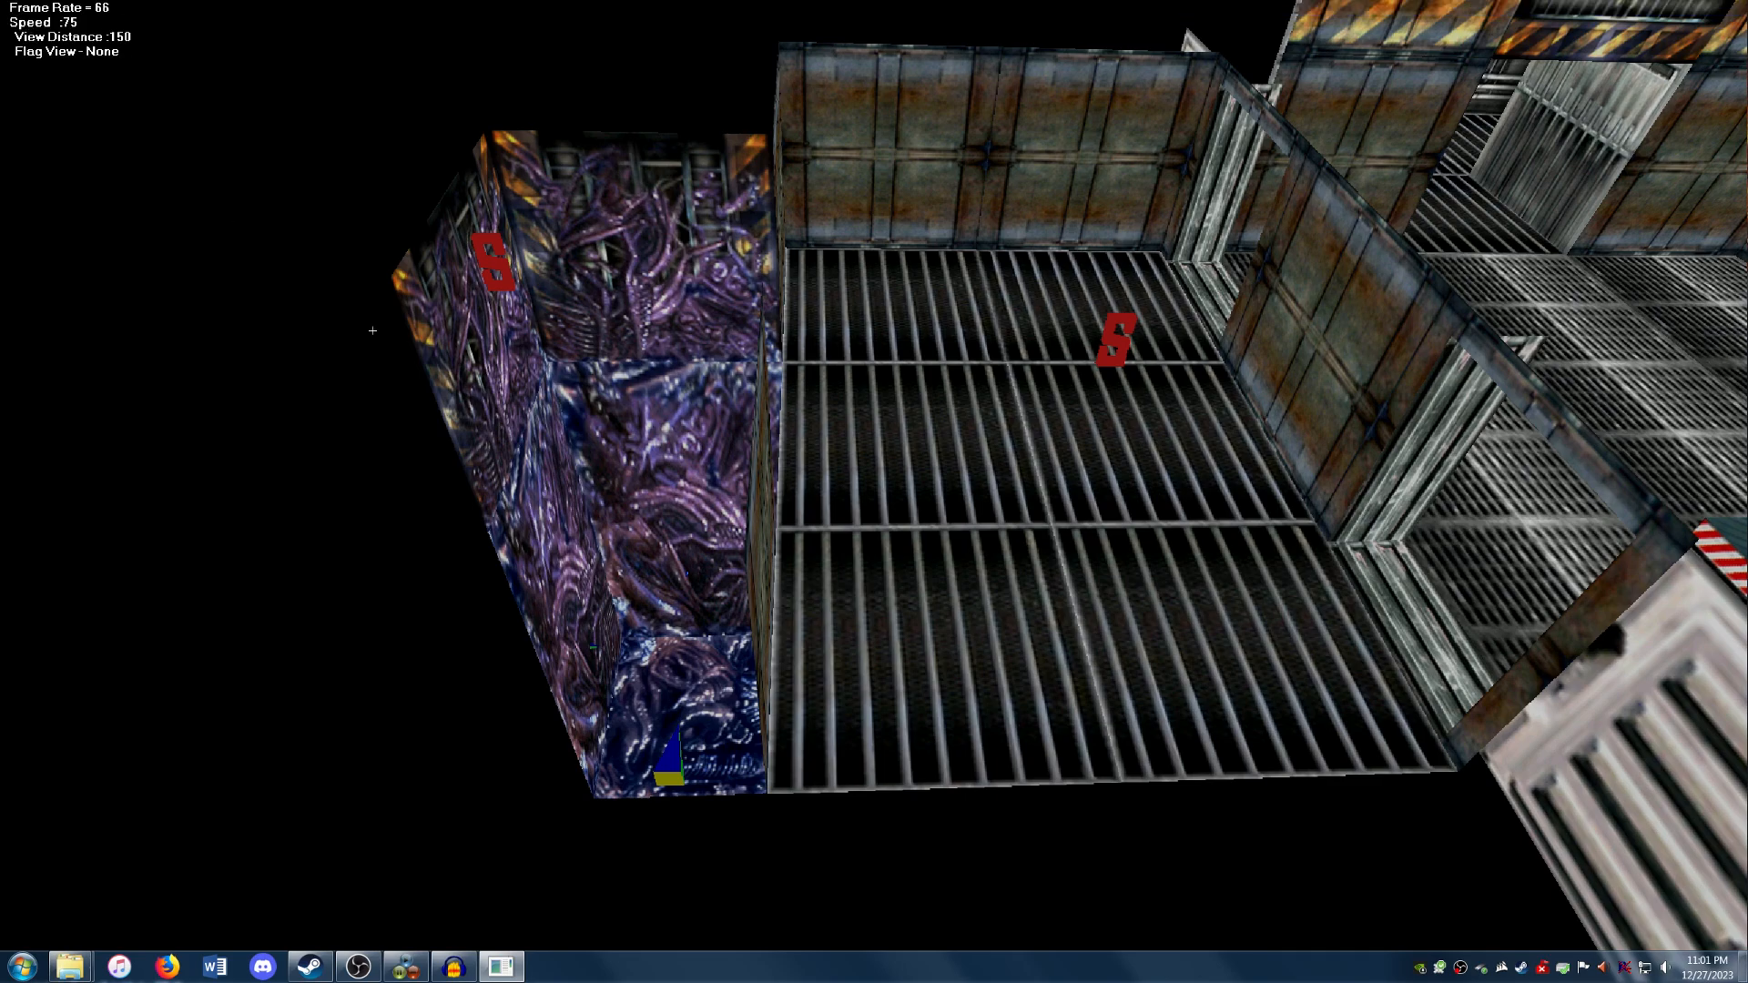
Select the modules of the alien-infested shaft and grated room and add the Sky Visible flag to them.
click(582, 402)
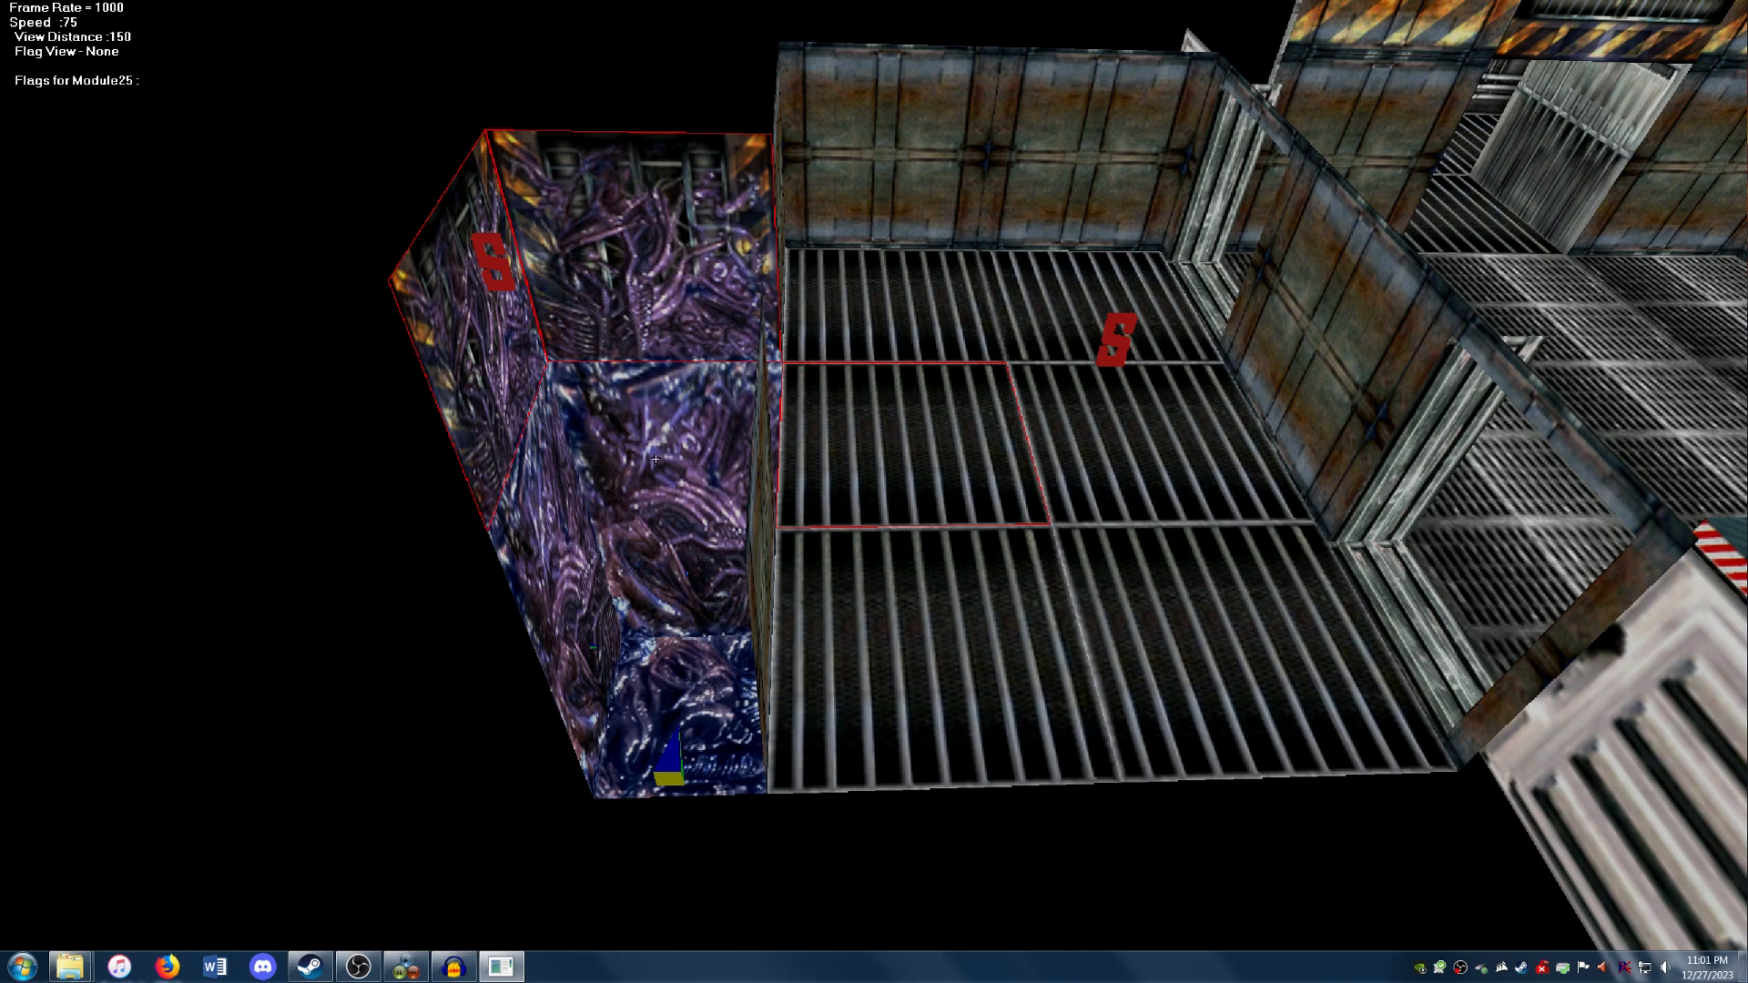
click(944, 535)
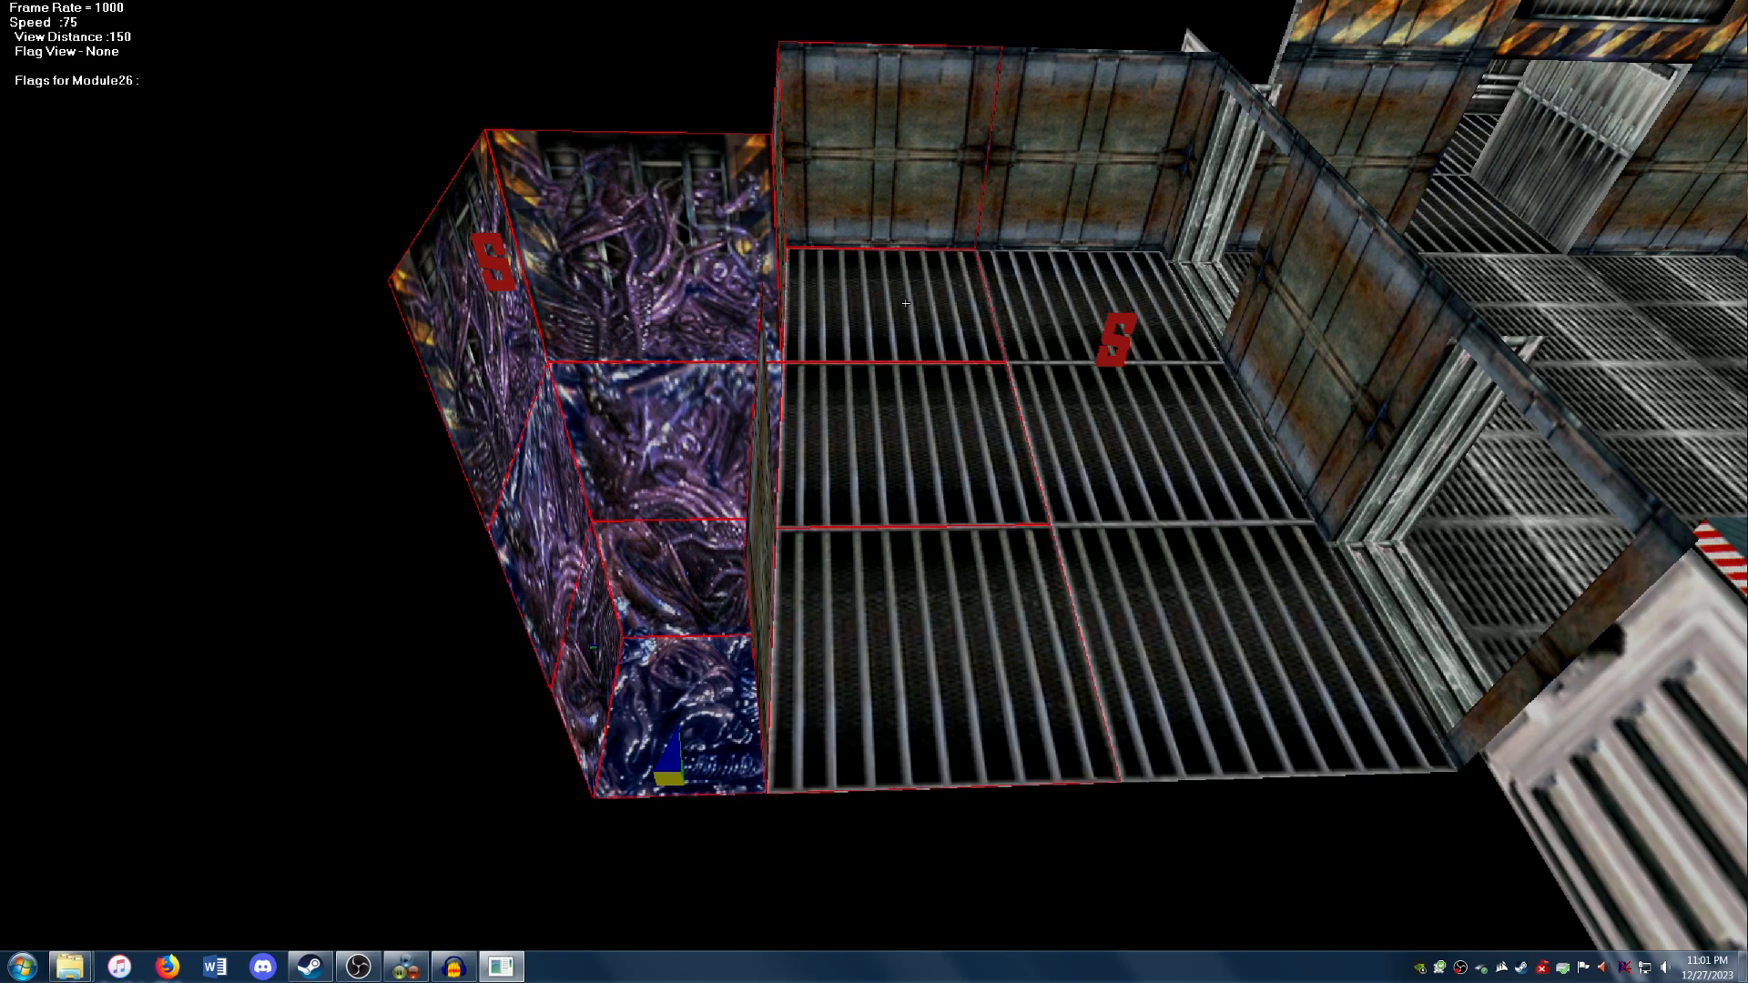
click(1035, 240)
click(1115, 437)
click(1161, 619)
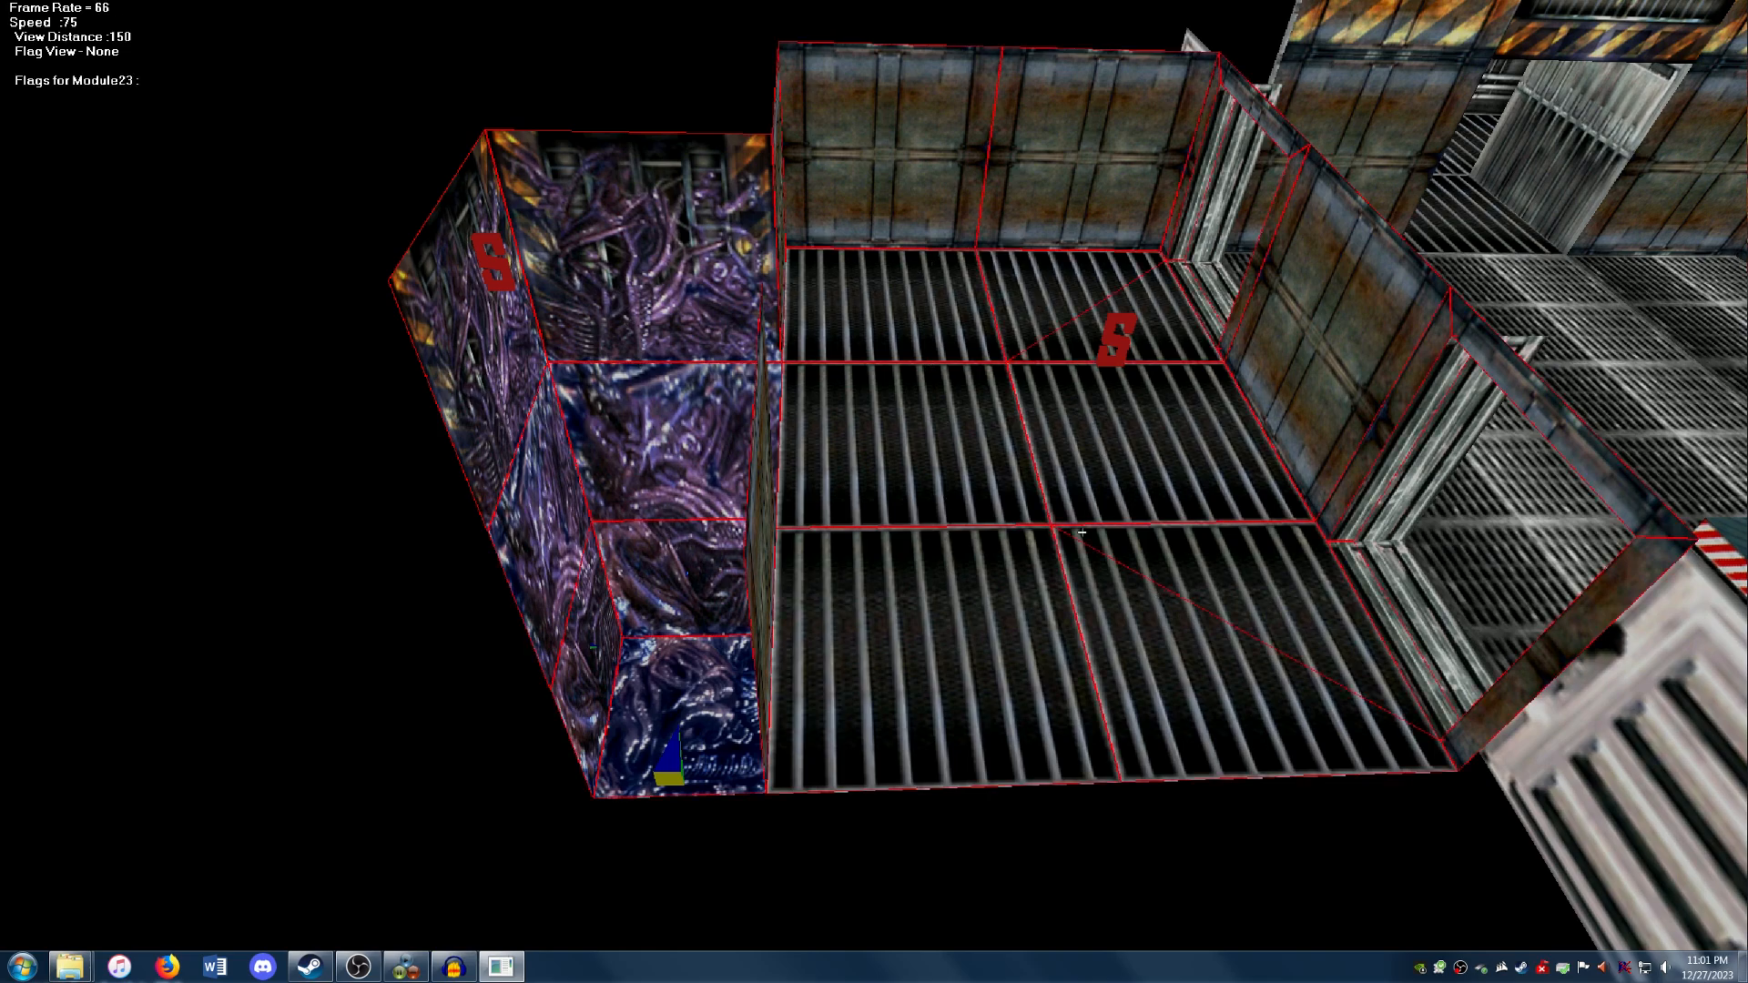
right_click(886, 425)
mouse_move(946, 431)
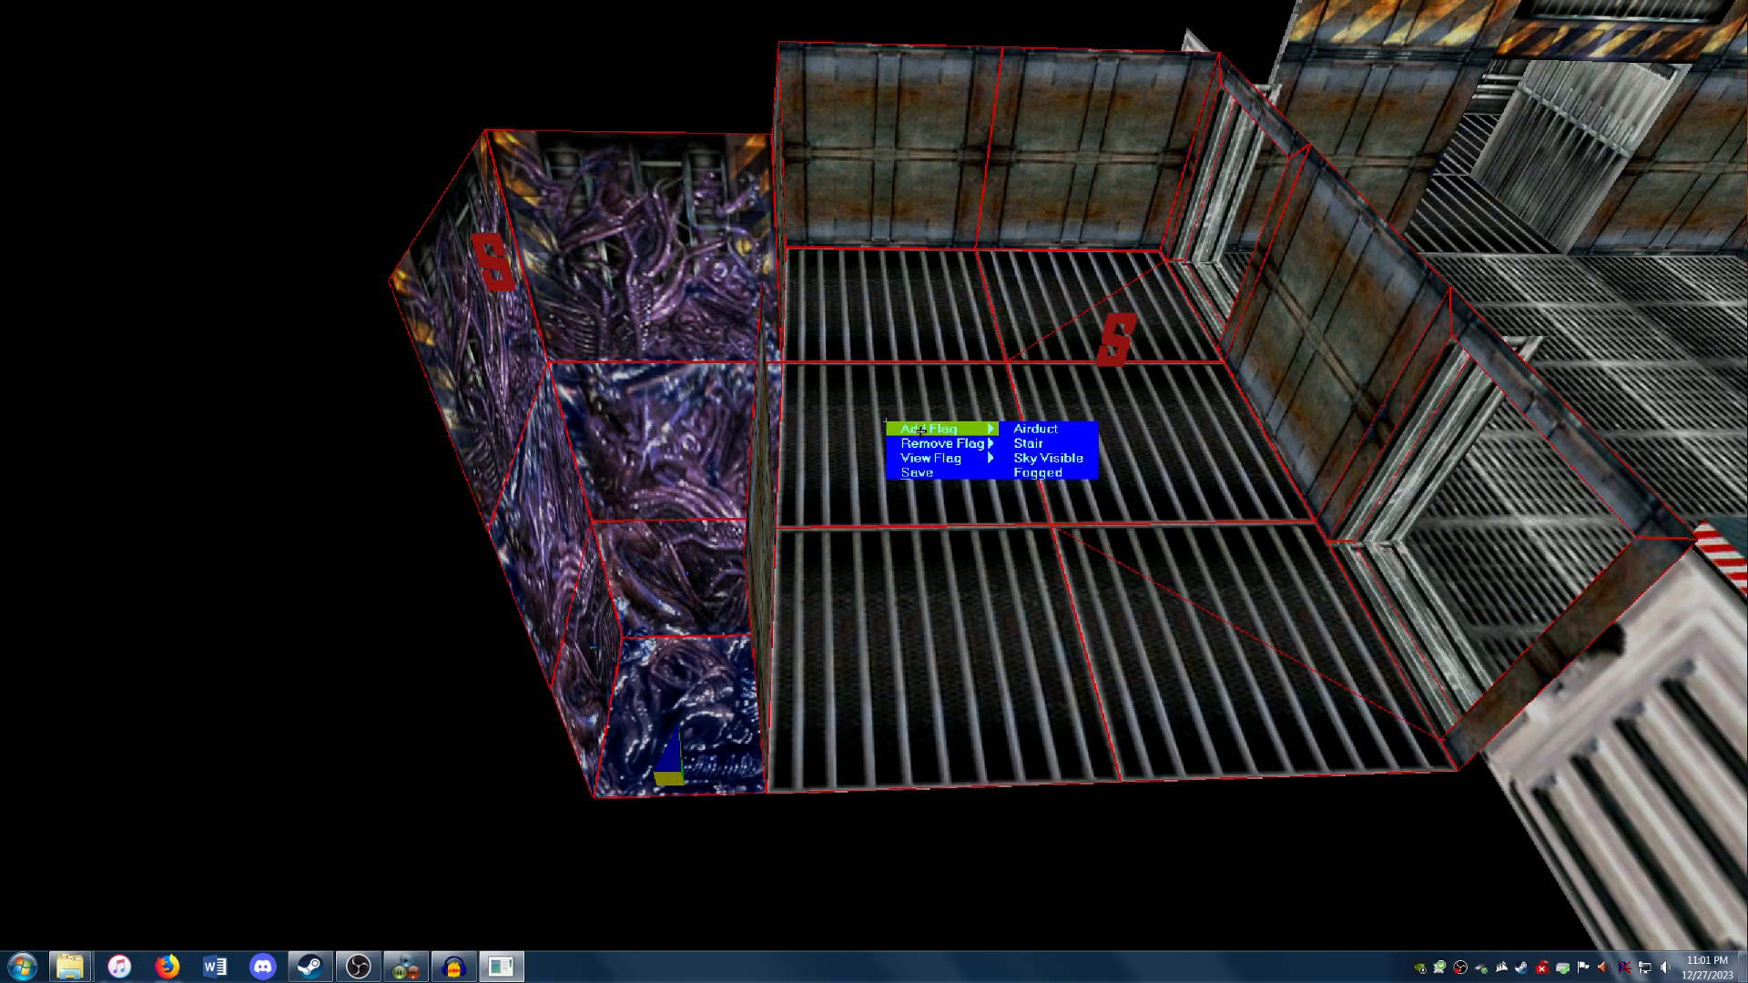
click(1066, 458)
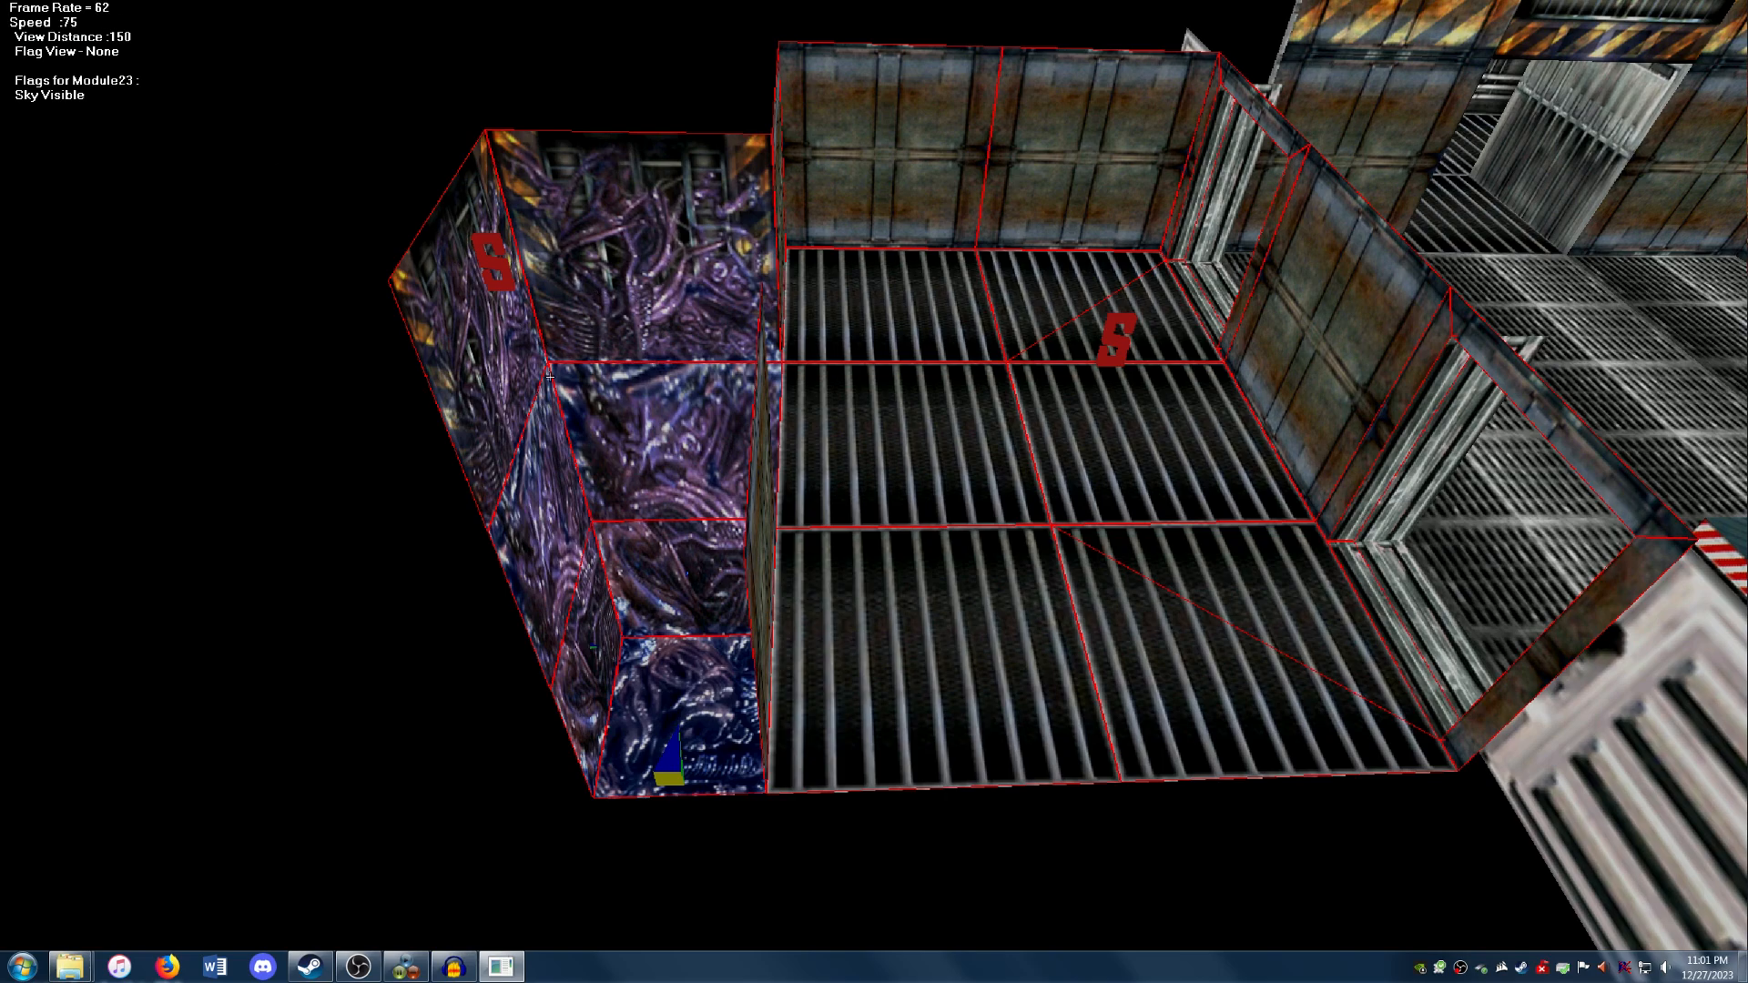
Deselect the shaft and grated room modules and turn on the flag view for Sky Visible.
shift+click(669, 437)
shift+click(1168, 583)
shift+click(1129, 446)
shift+click(1076, 329)
shift+click(935, 290)
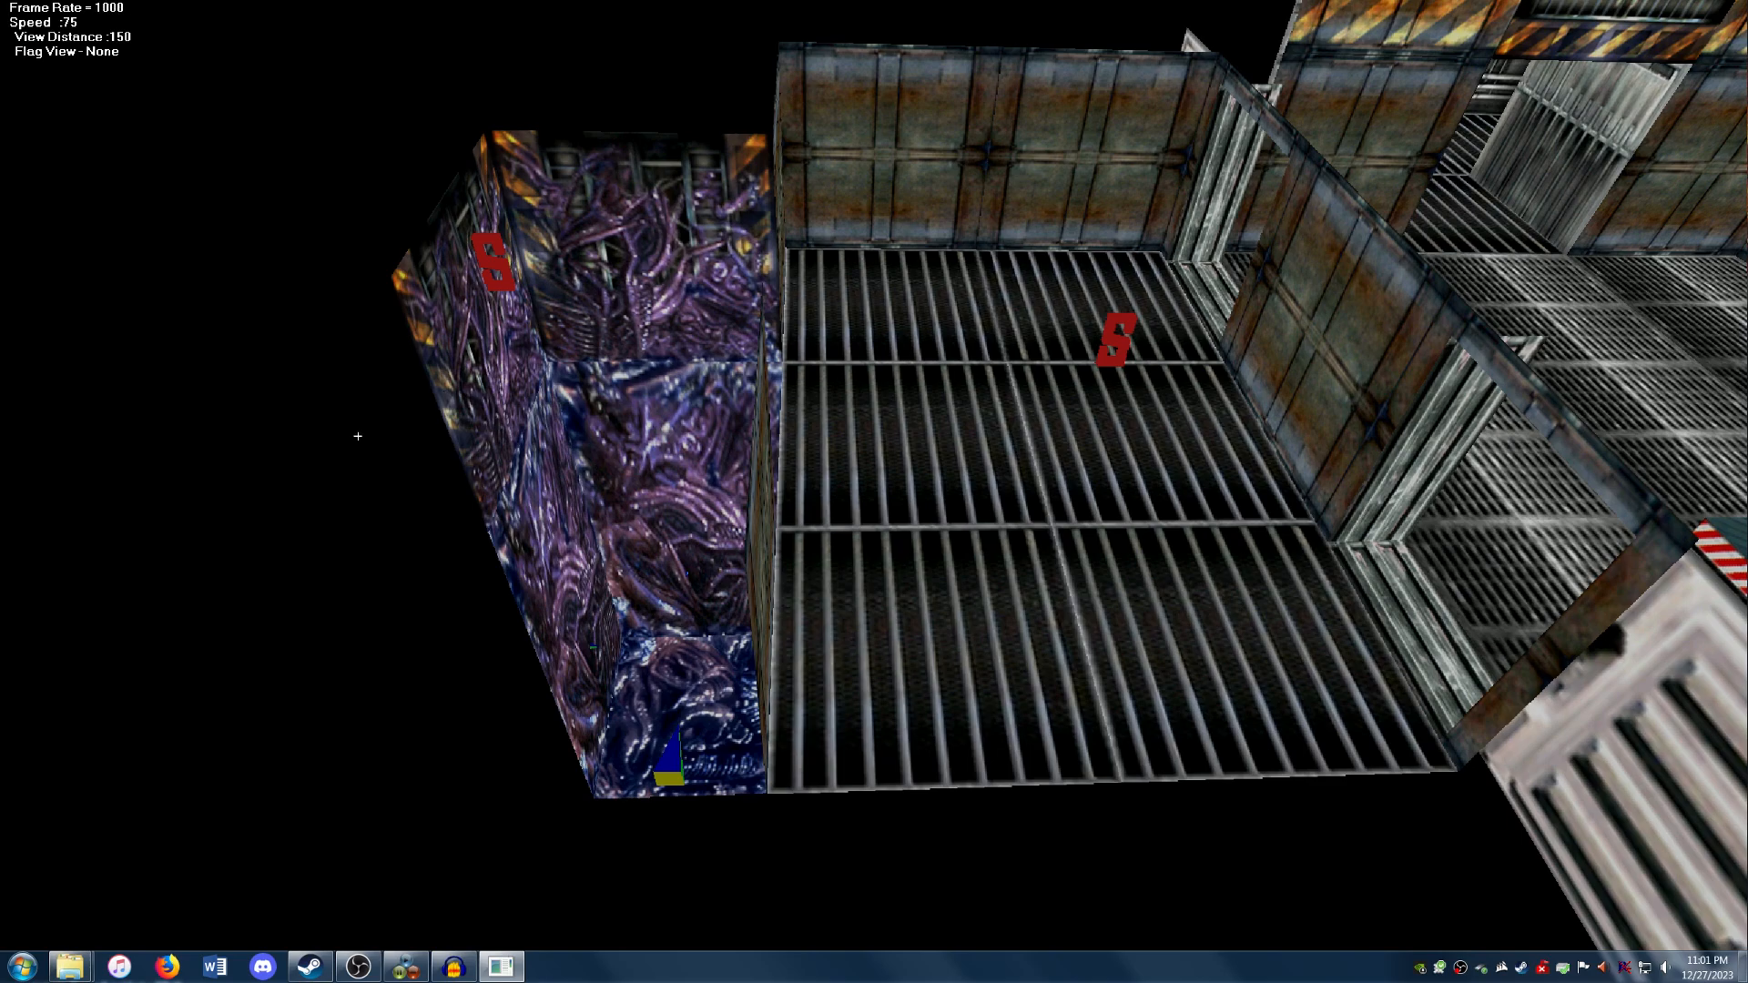
right_click(297, 410)
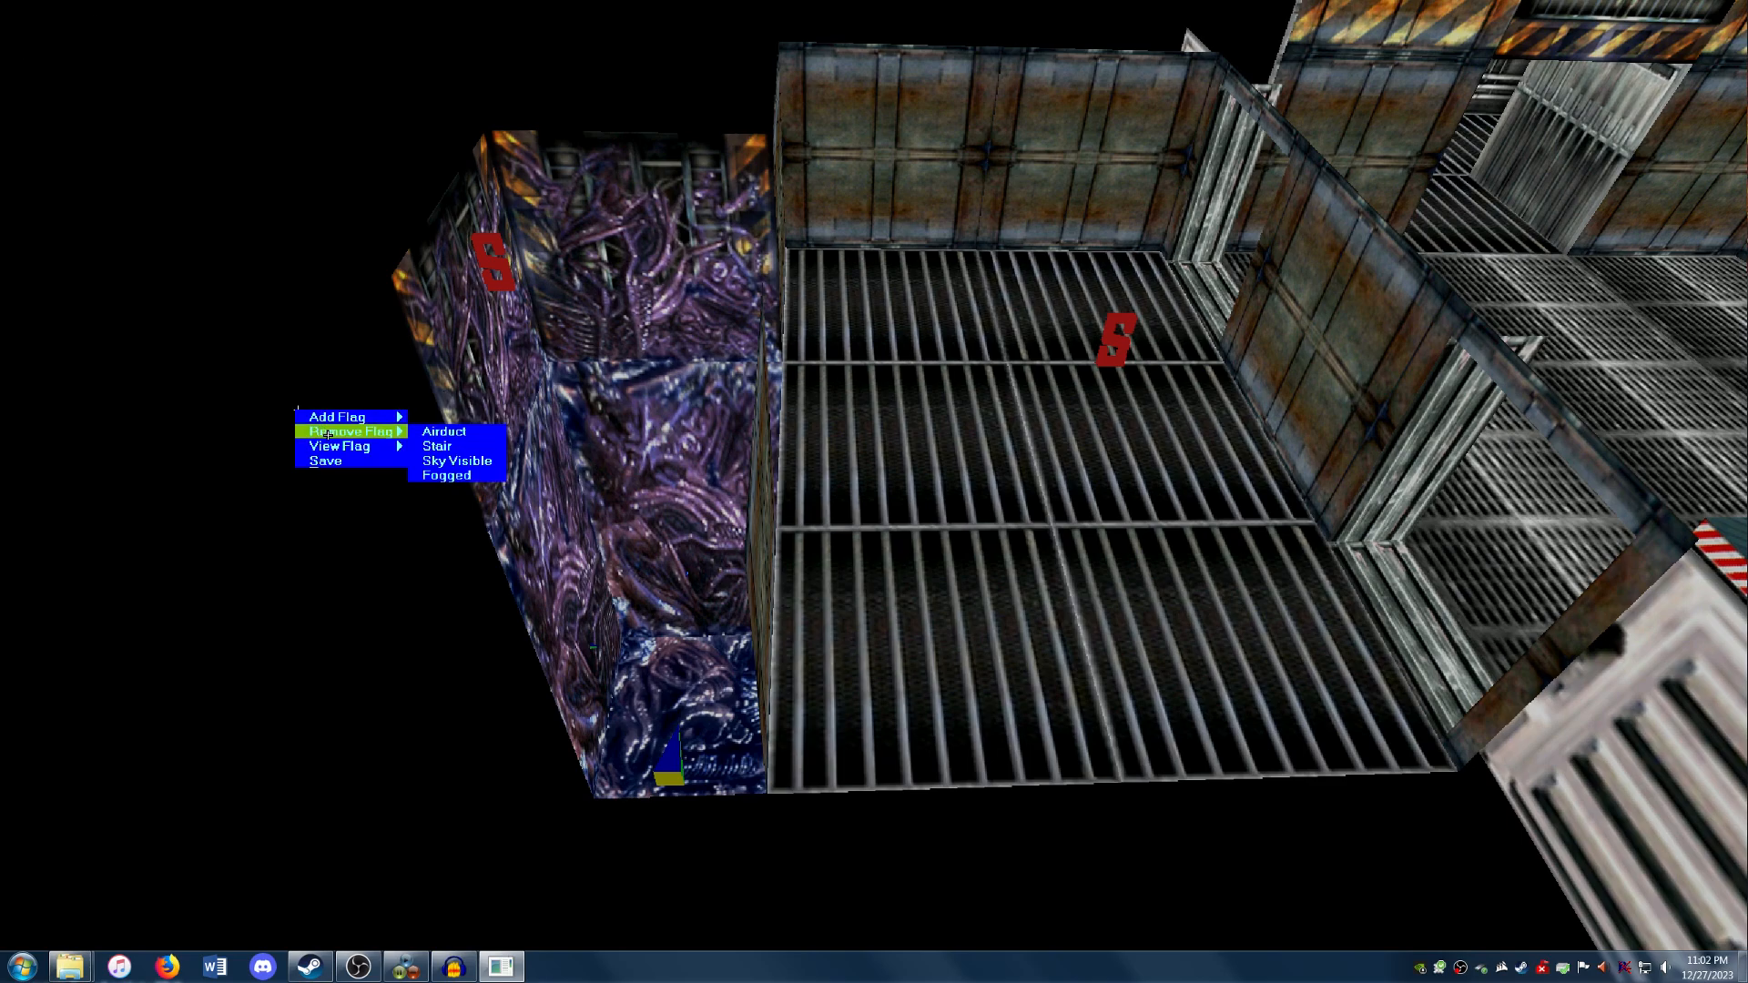
mouse_move(382, 446)
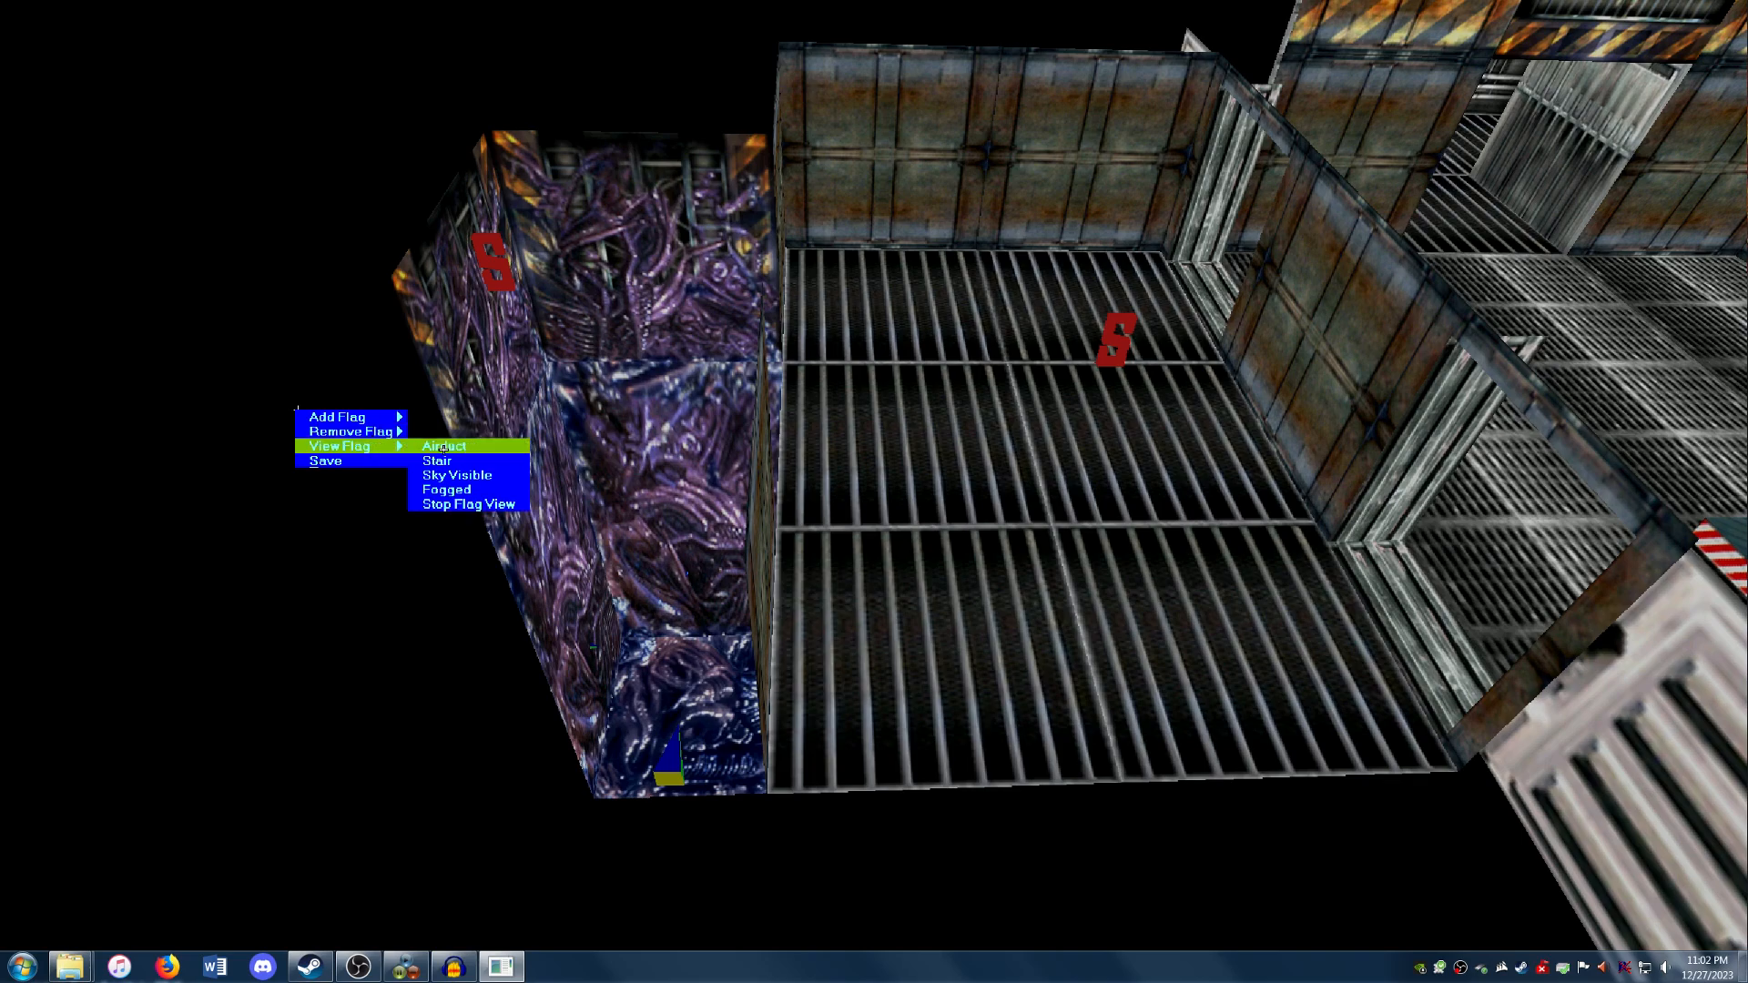
click(458, 474)
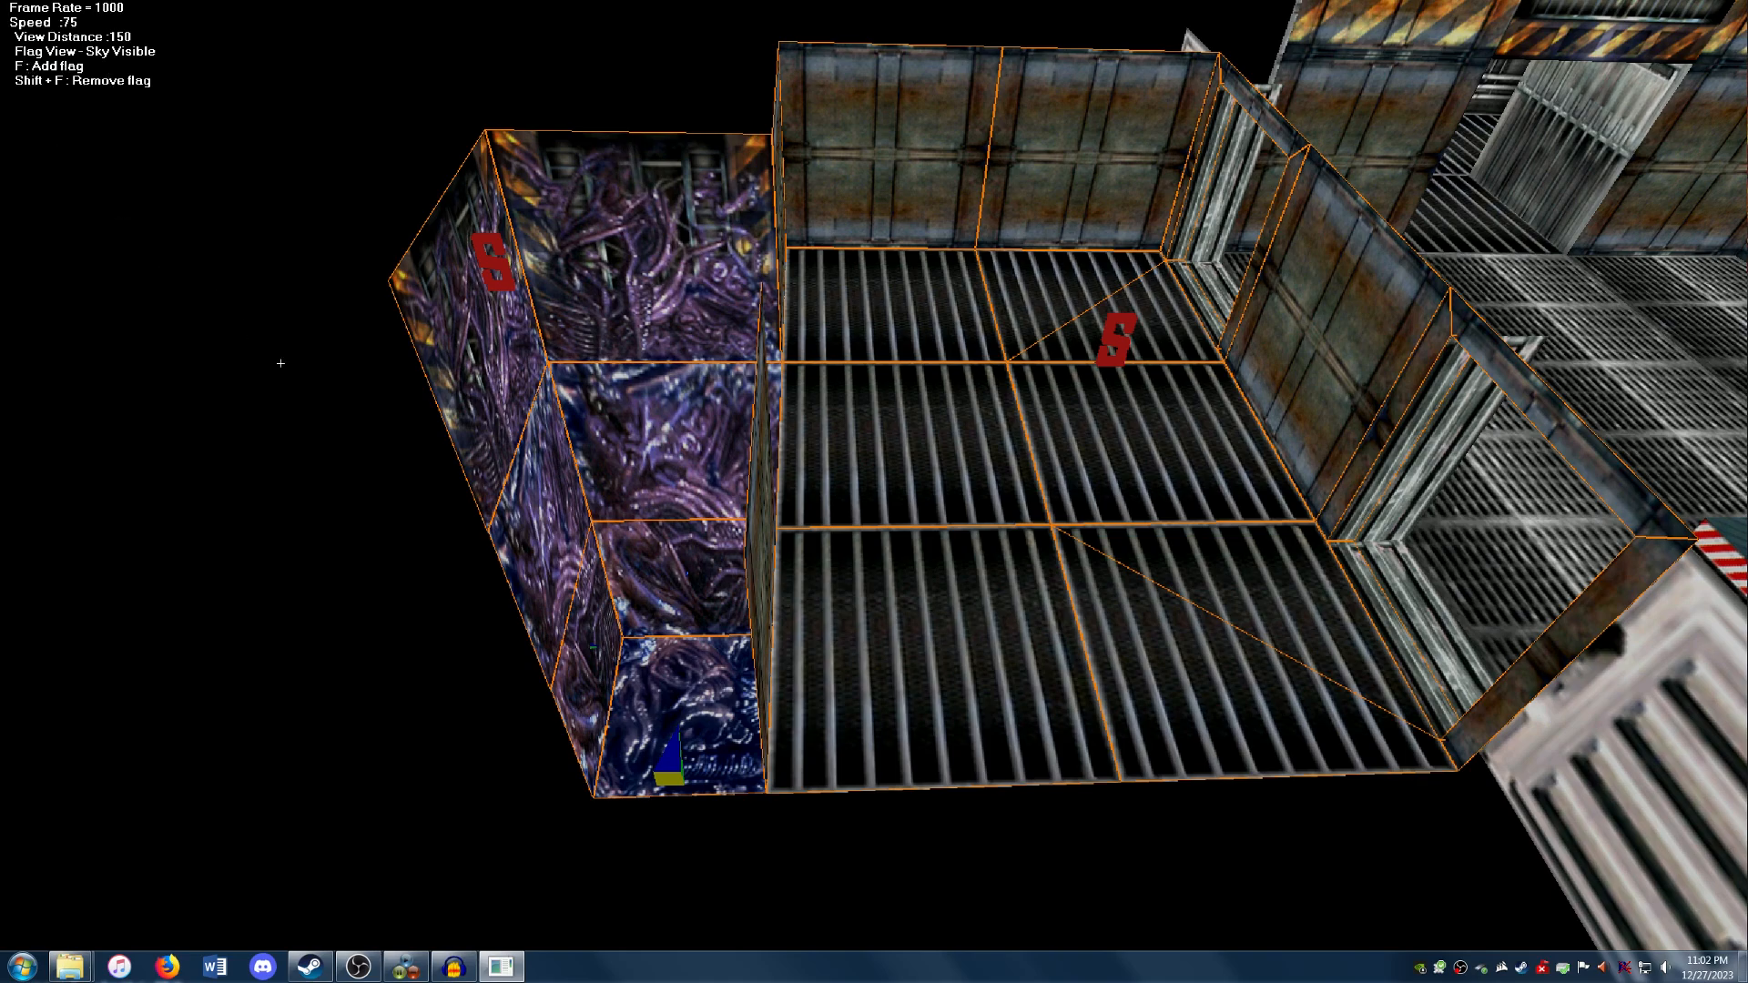
Save the module flags.
right_click(323, 435)
click(367, 487)
scroll(913, 332, down, 3)
scroll(913, 331, up, 3)
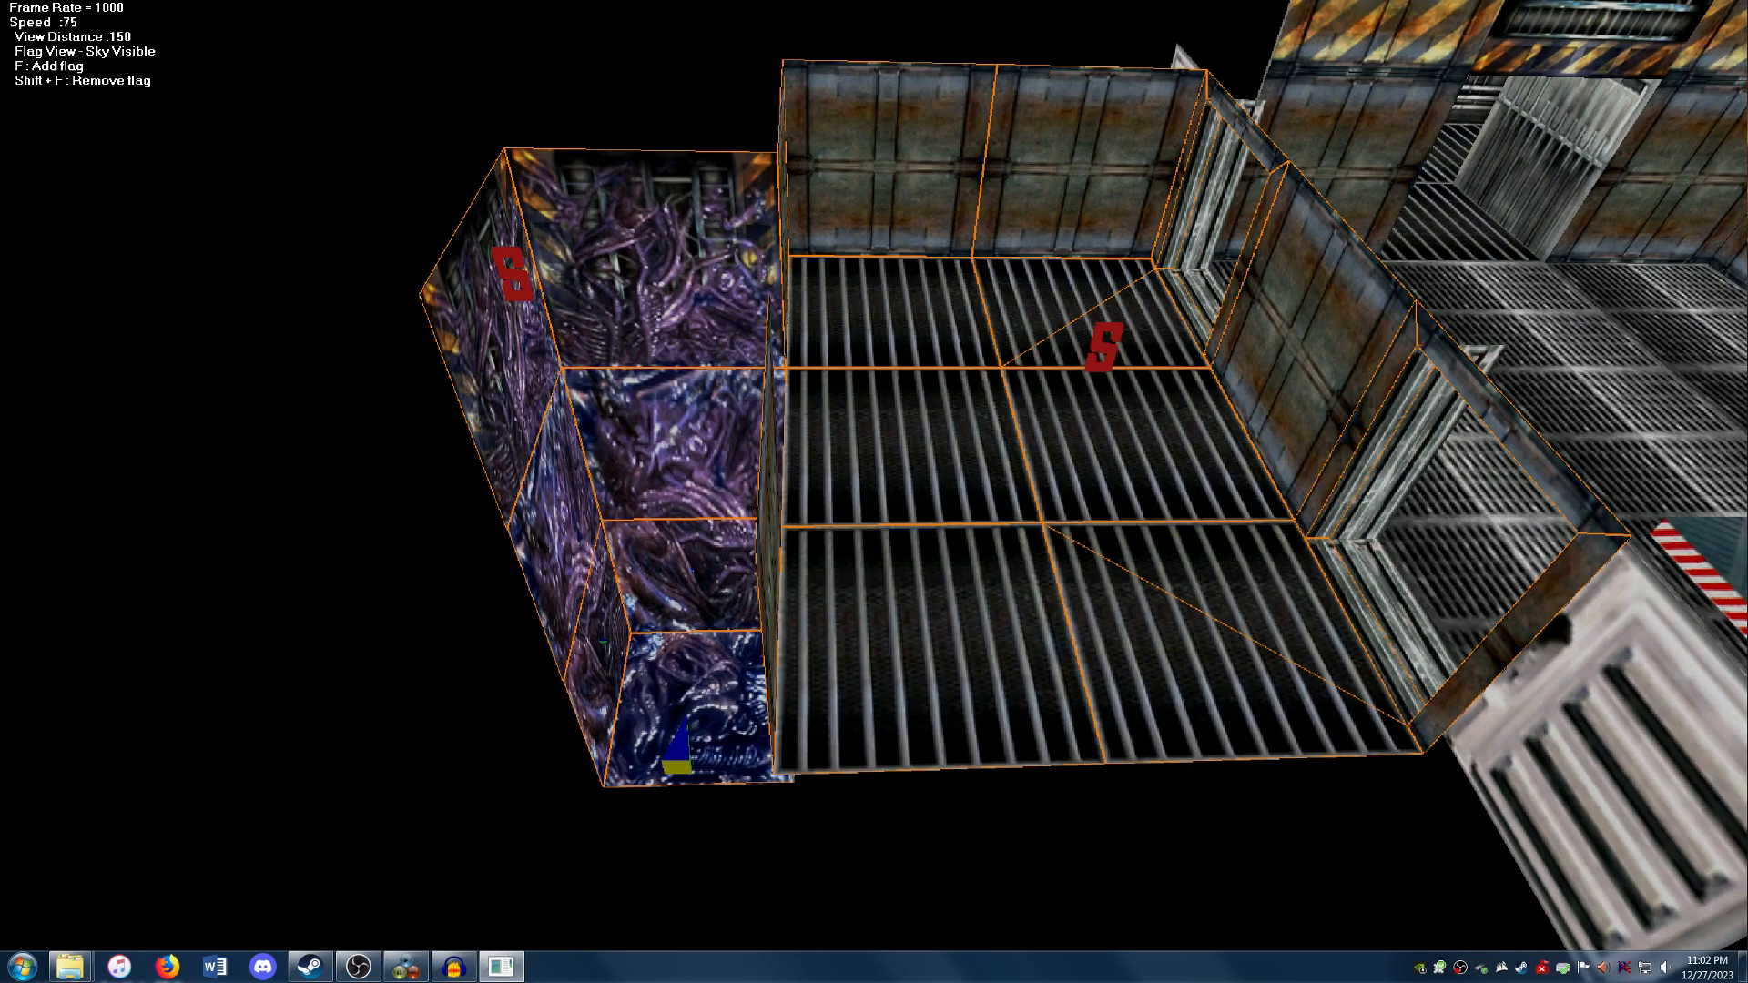
key(Right)
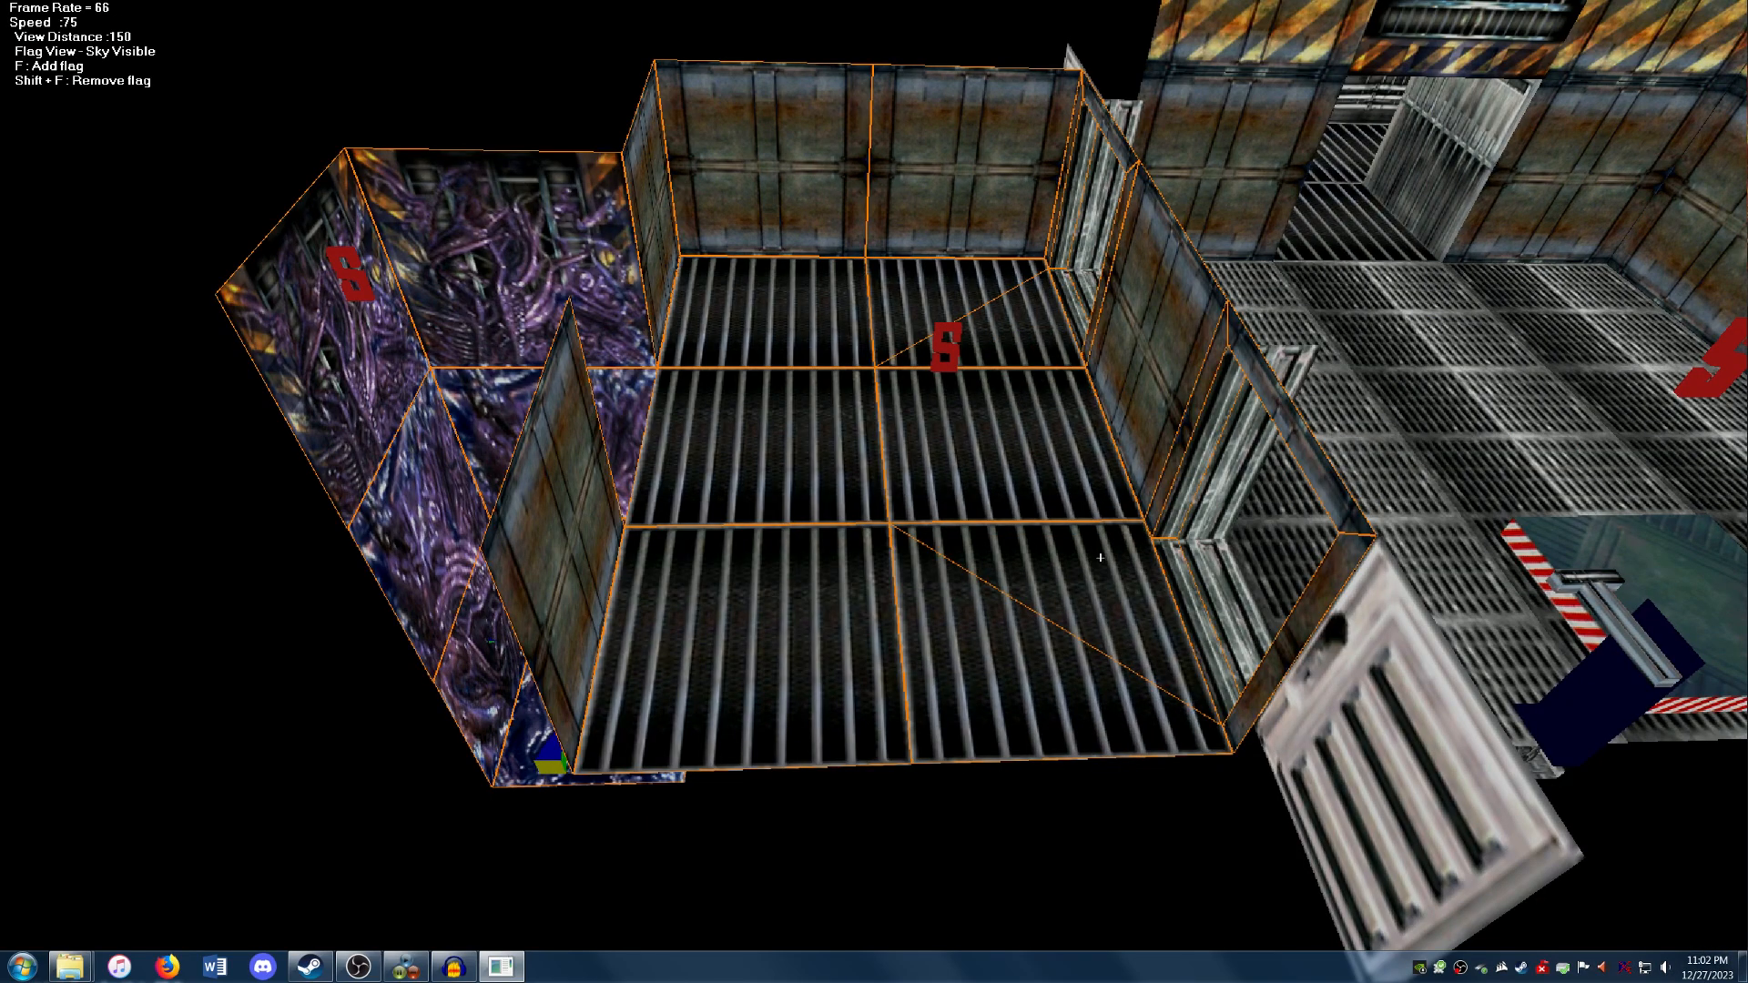
key(Down)
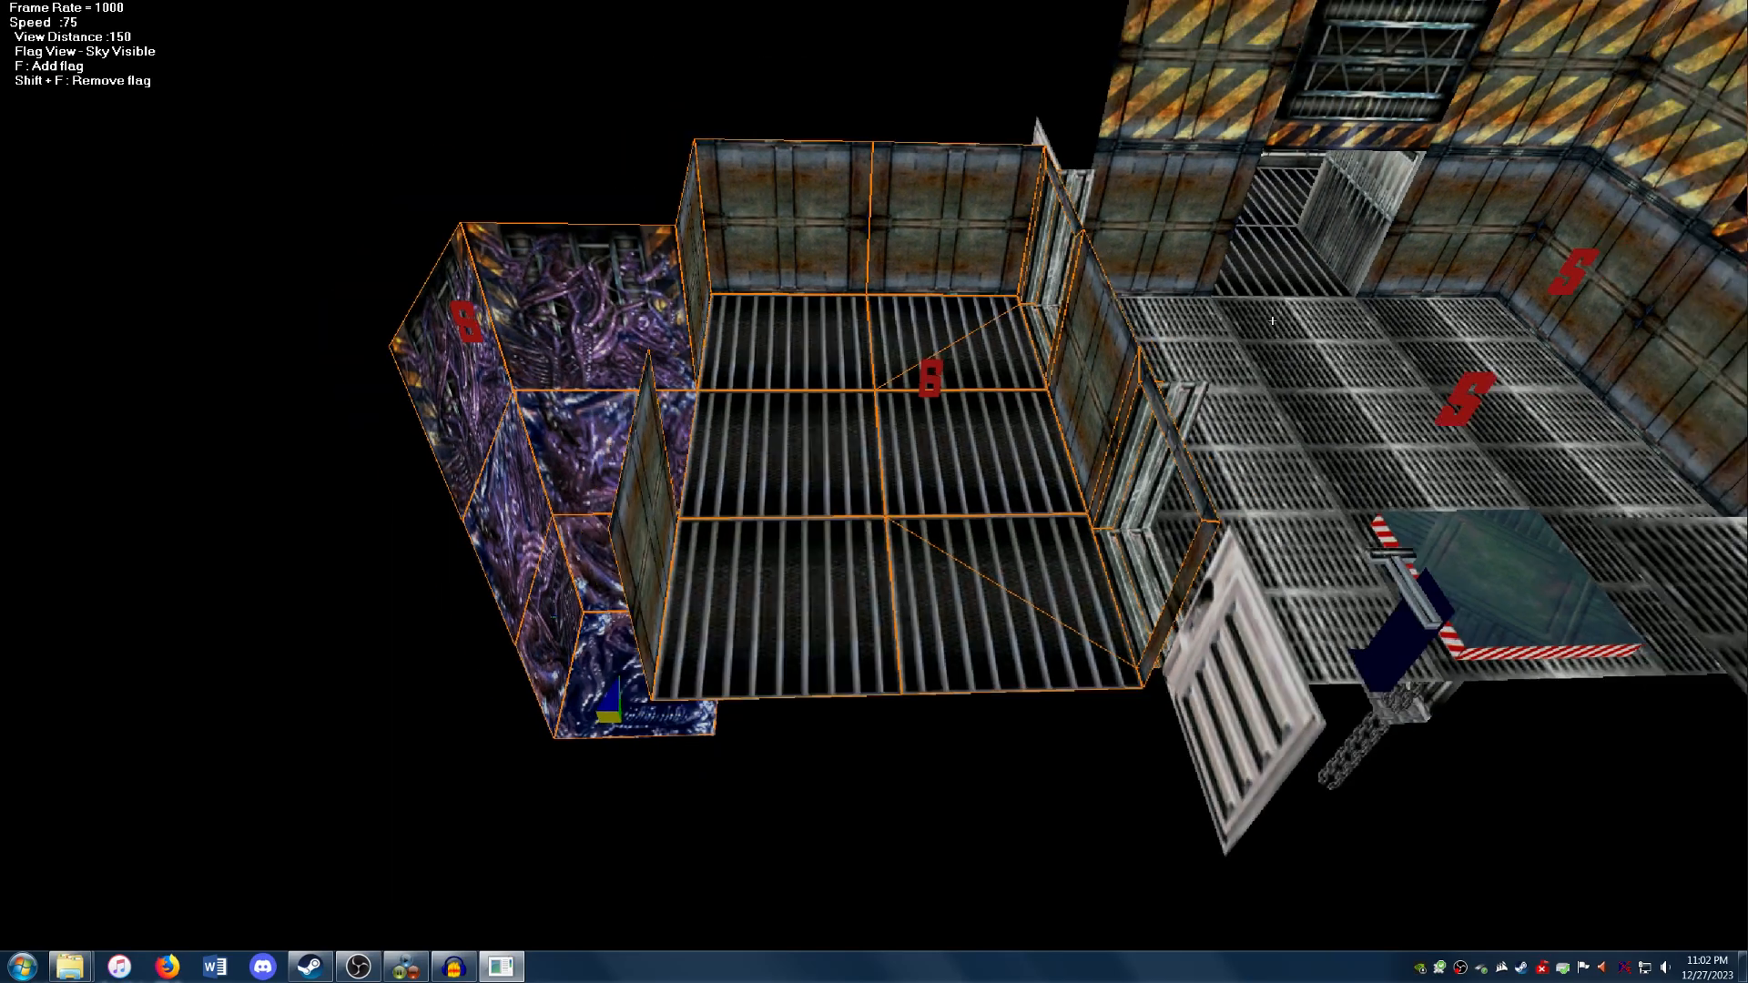
Exit module flag editing and the Strategy Data mode and quit the level editor.
key(Right)
key(Up)
key(Right)
key(Down)
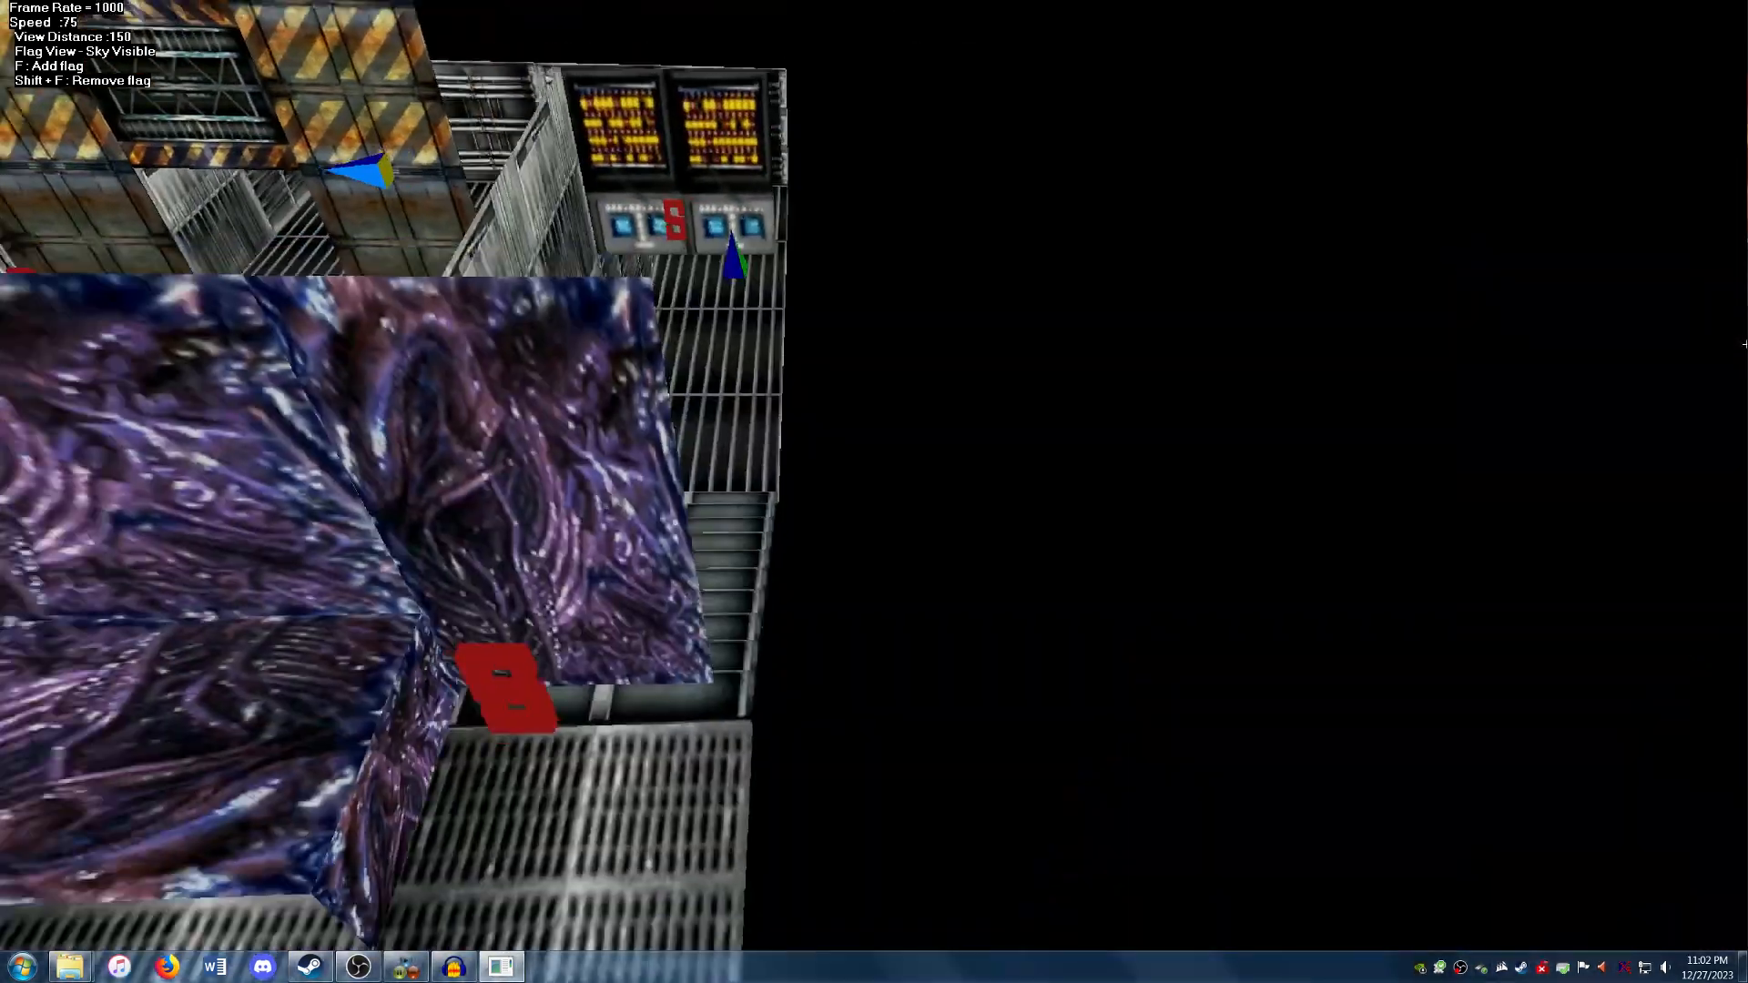
key(Left)
key(Up)
click(20, 8)
click(26, 20)
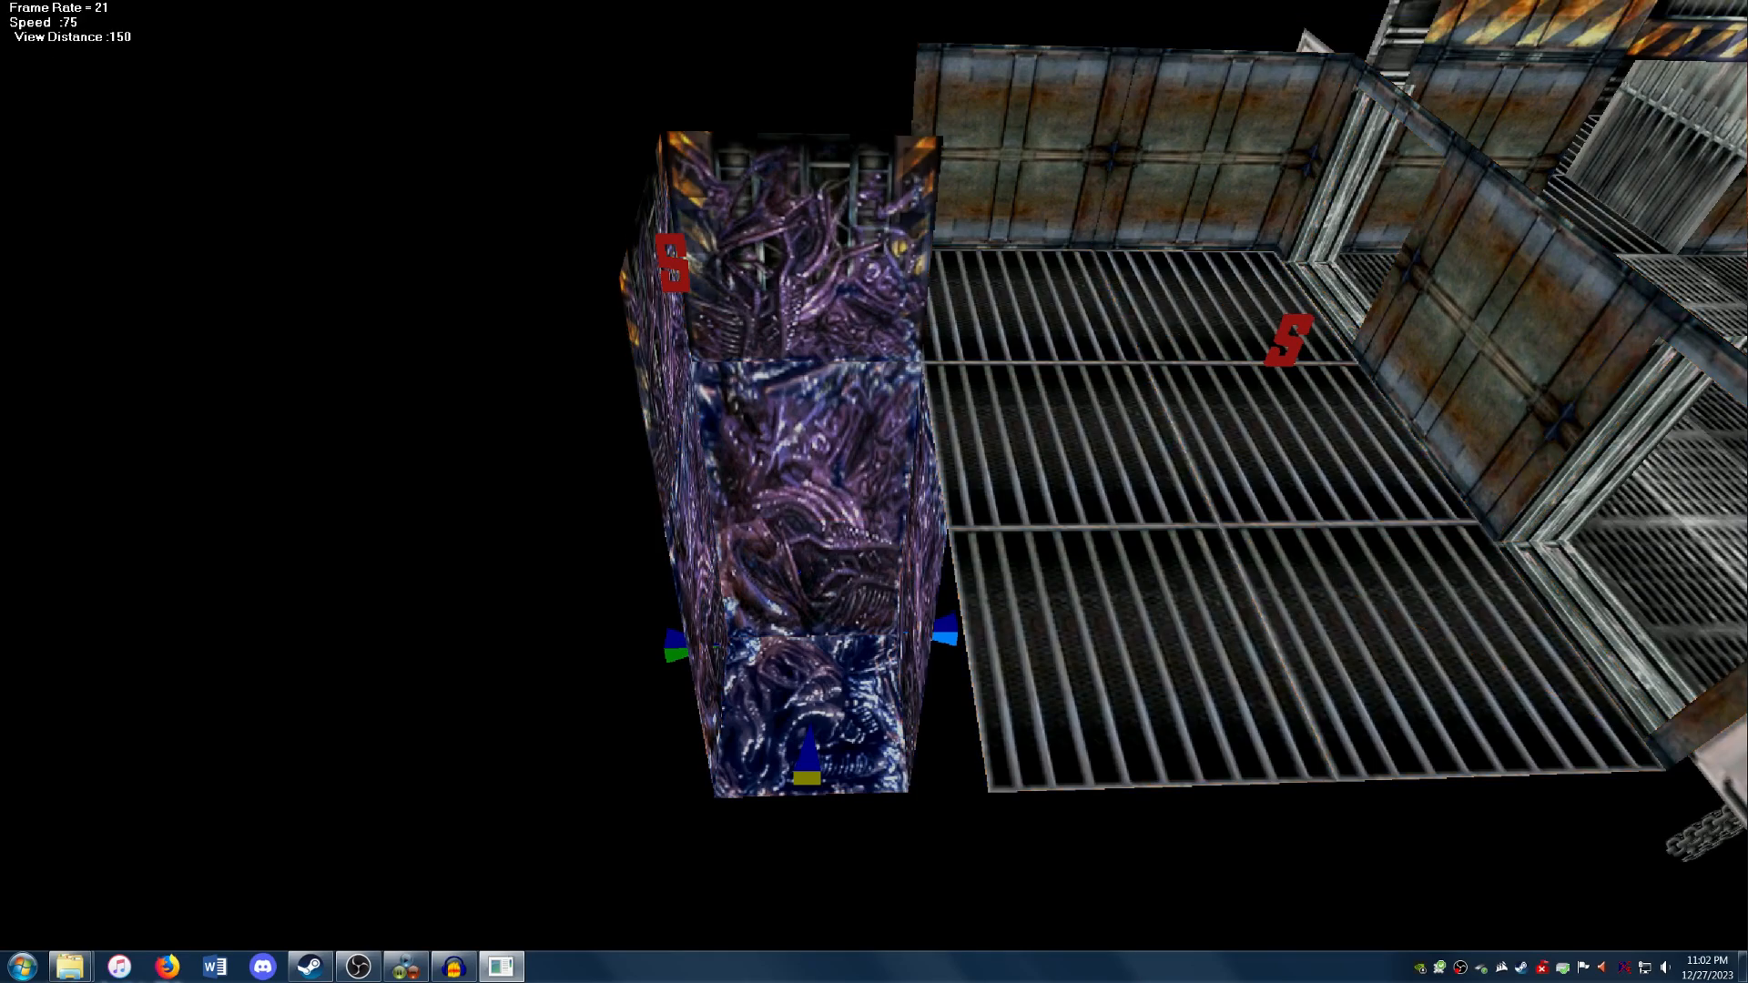
click(20, 8)
click(27, 39)
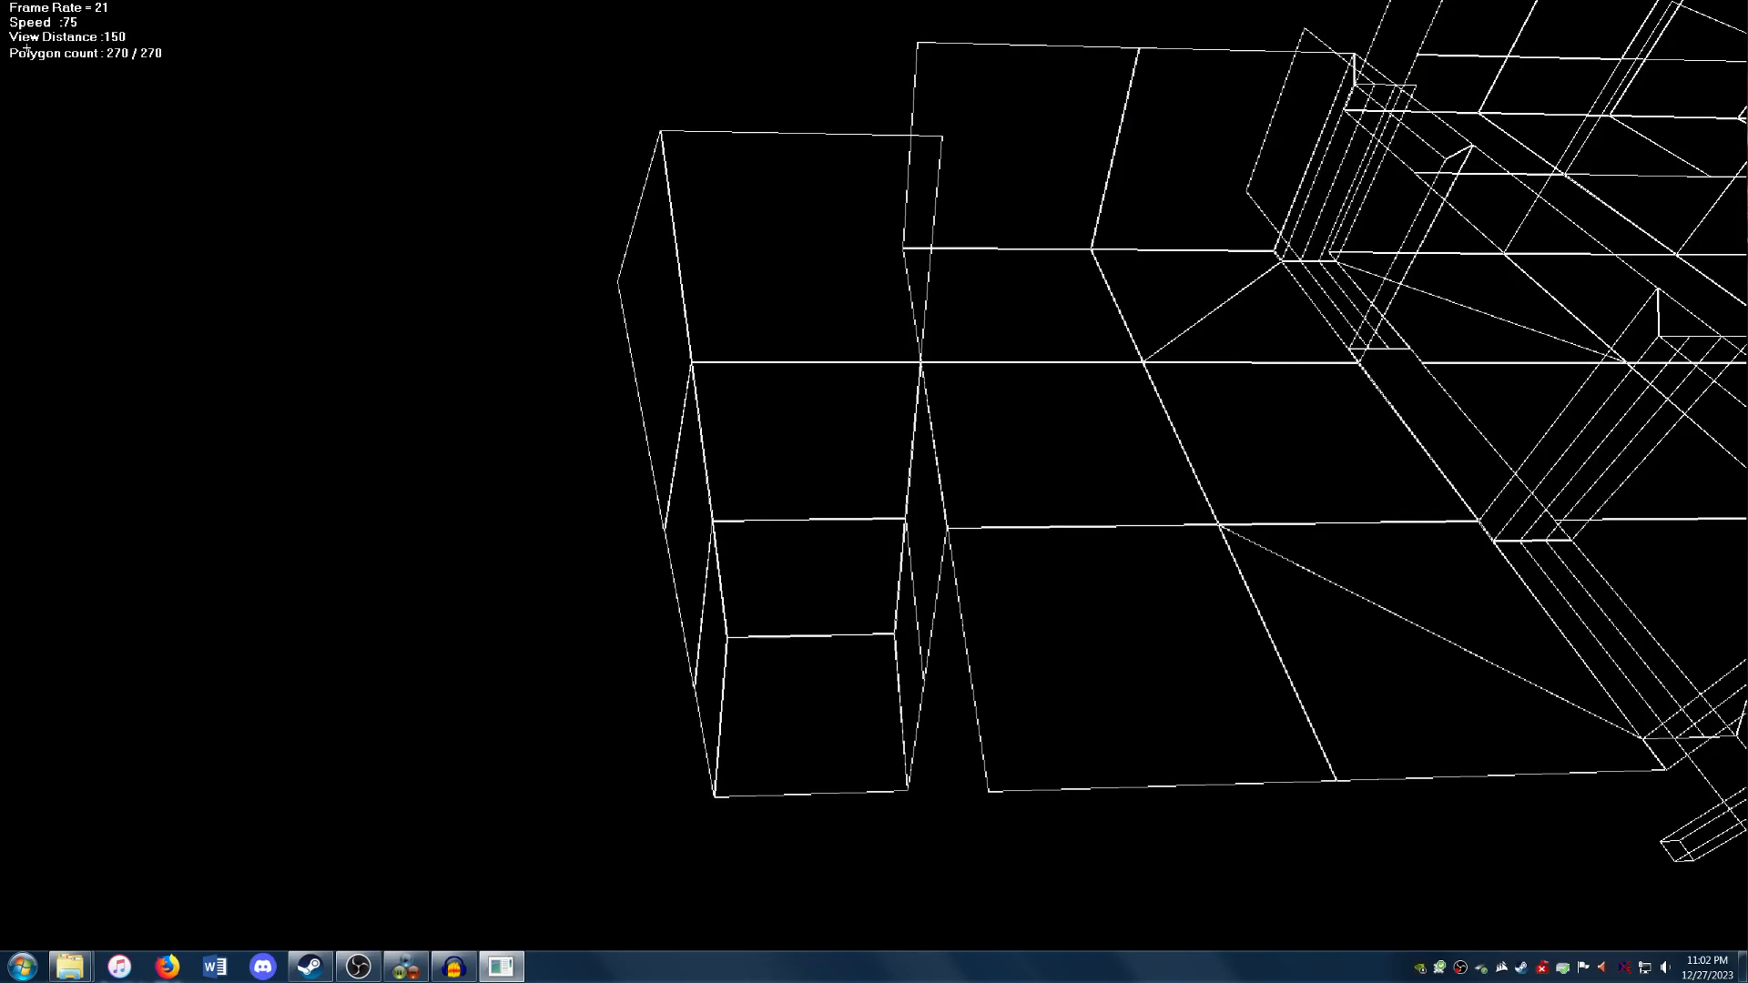
click(7, 8)
click(11, 21)
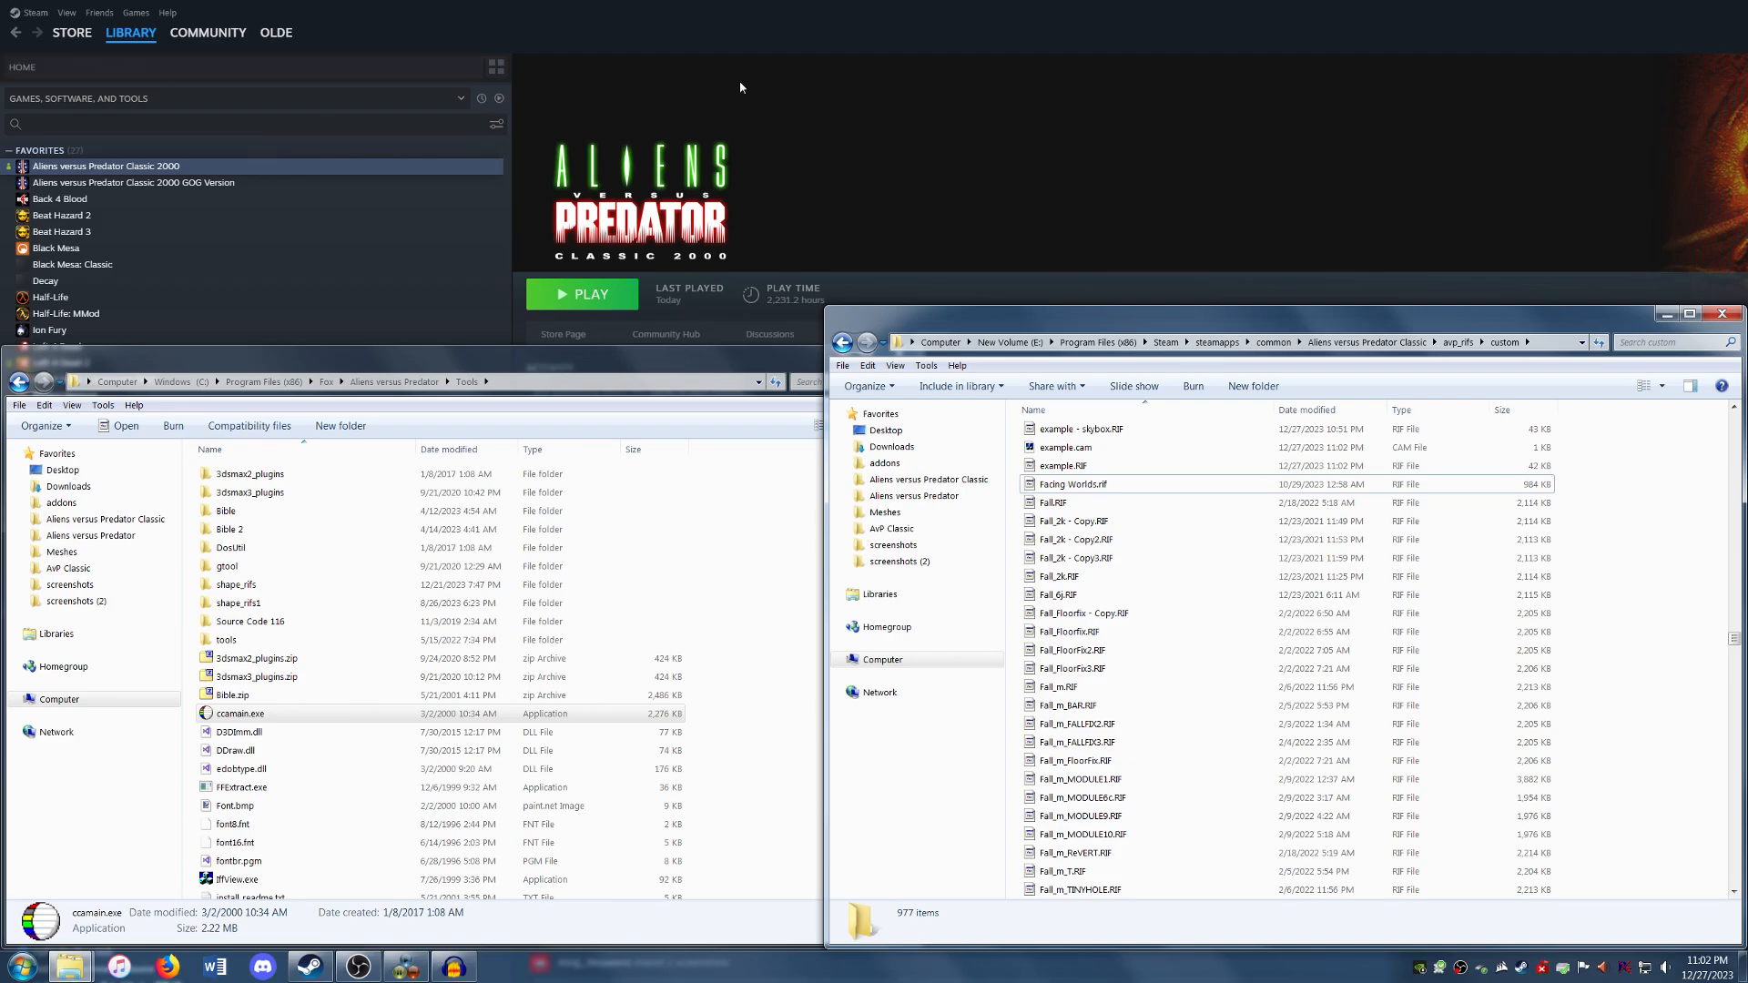
Switch to Steam, launch Aliens versus Predator Classic 2000 and open its multiplayer configuration.
click(715, 97)
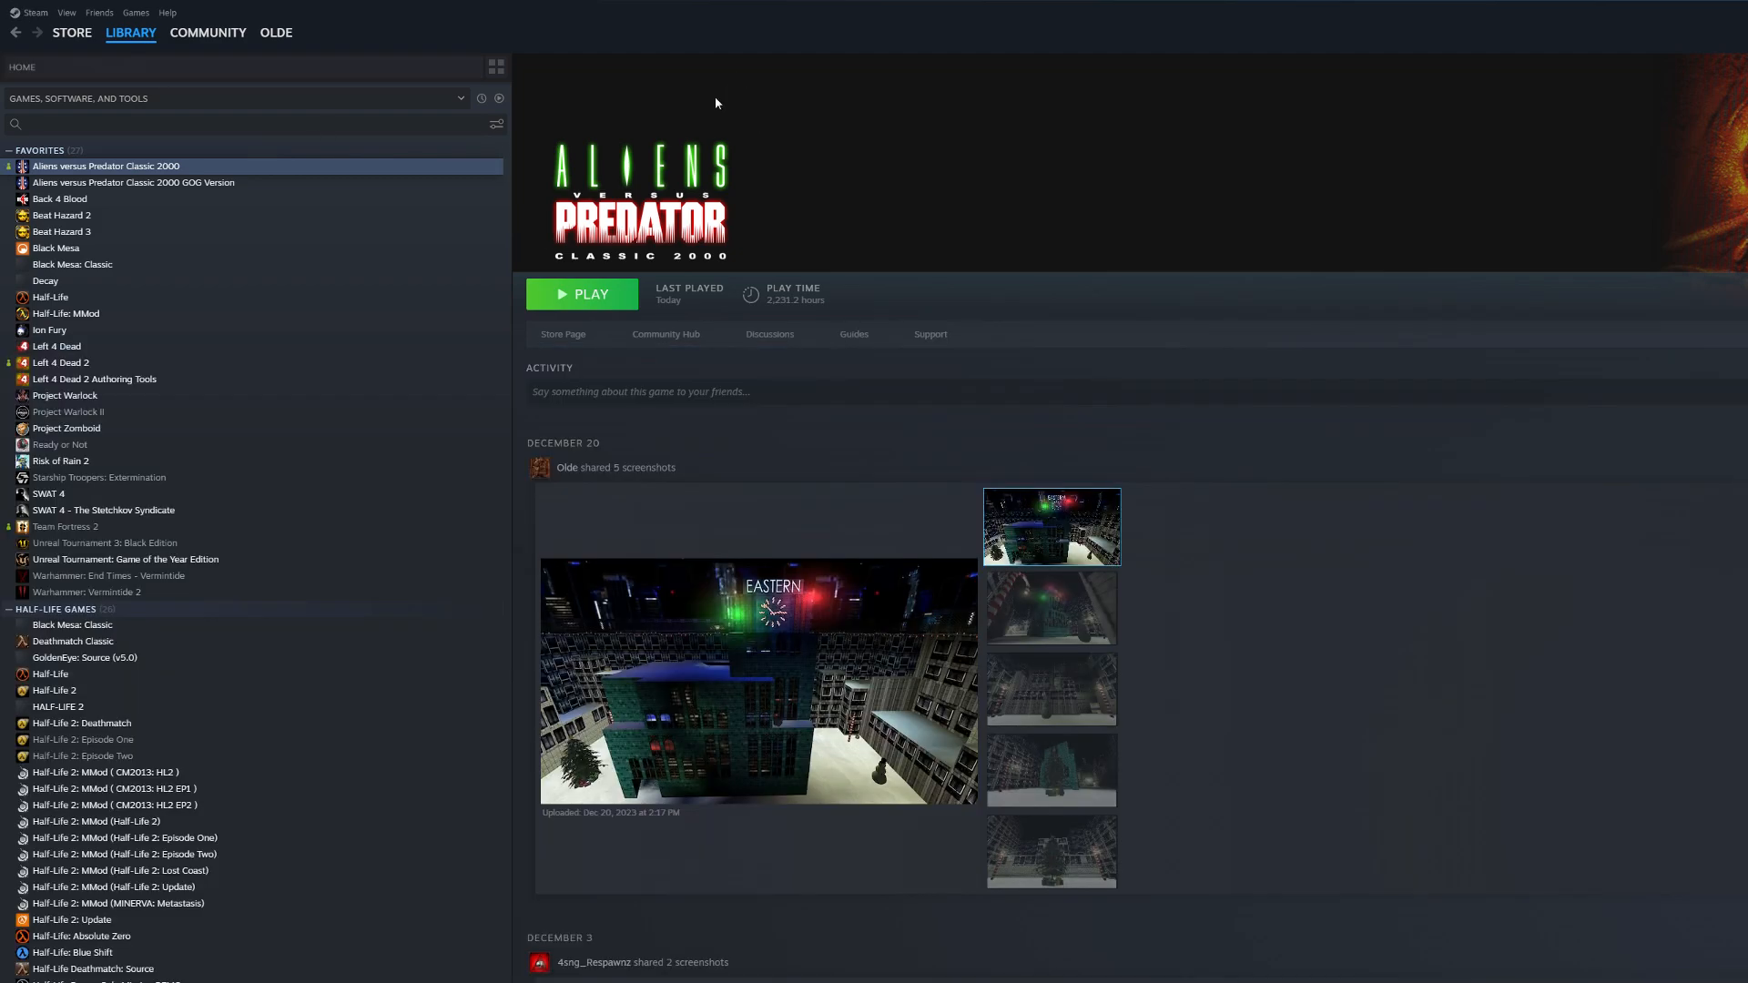
click(592, 296)
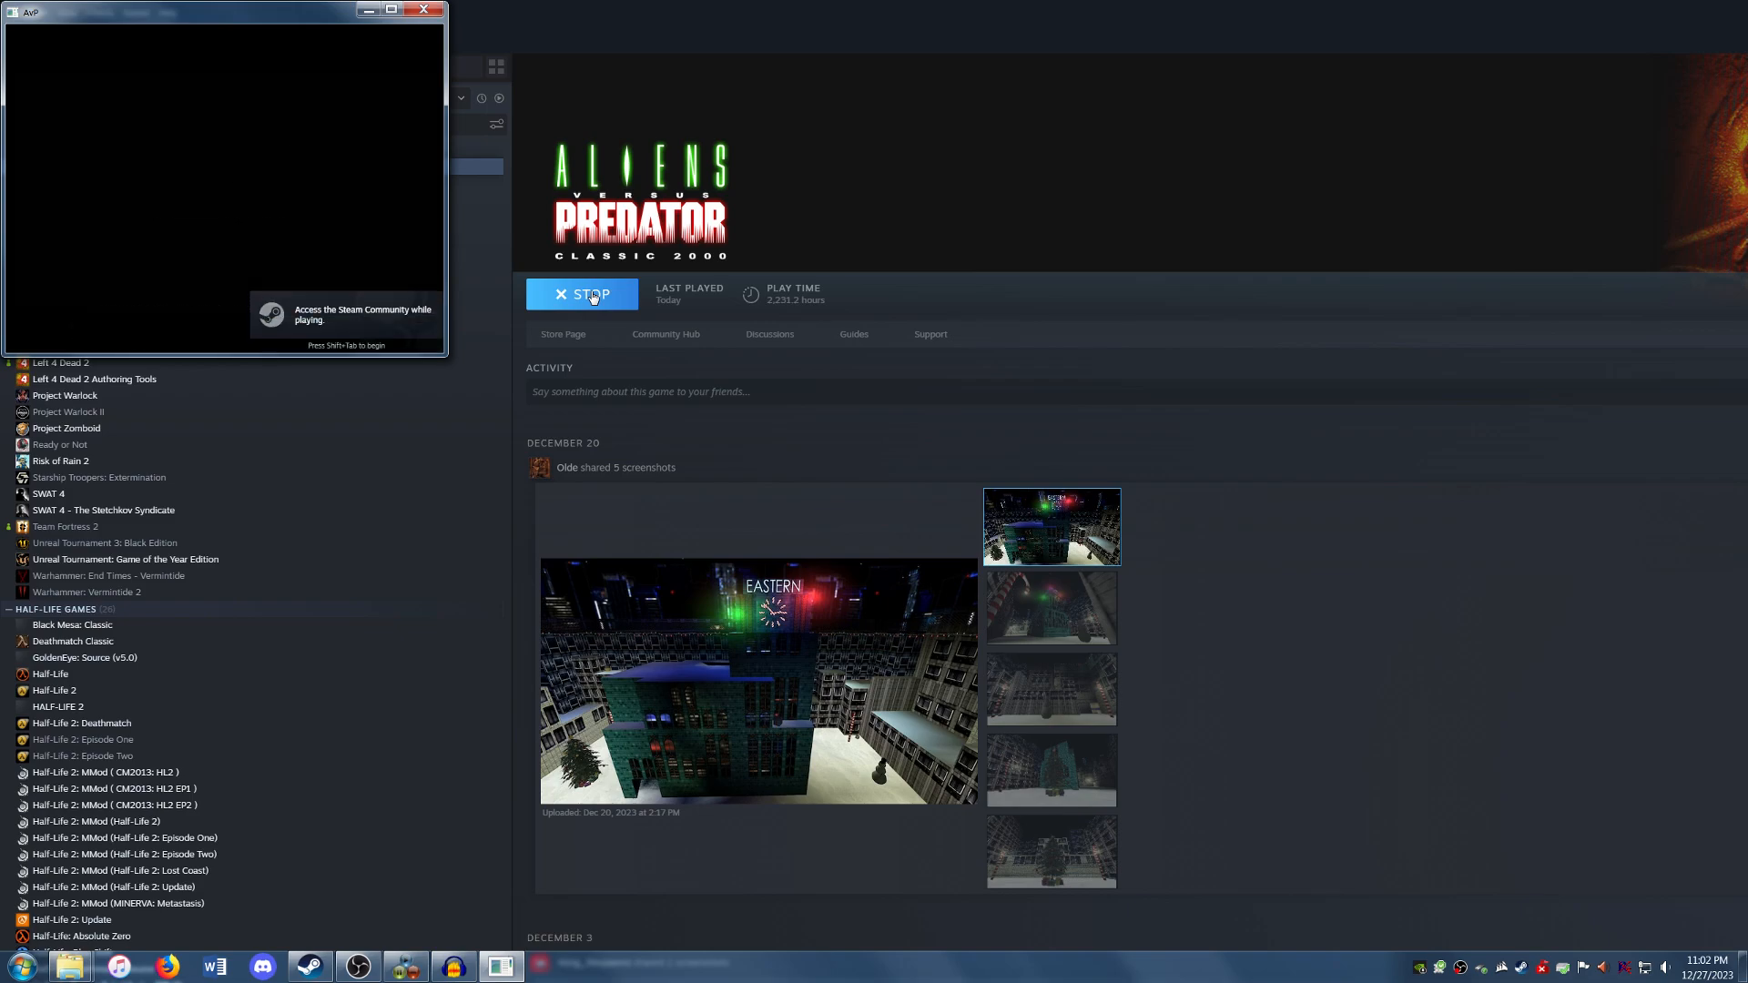
key(Down)
key(Down)
key(Return)
key(Return)
Start a multiplayer Deathmatch game on the custom example level and enter the match.
key(Down)
key(Down)
key(Down)
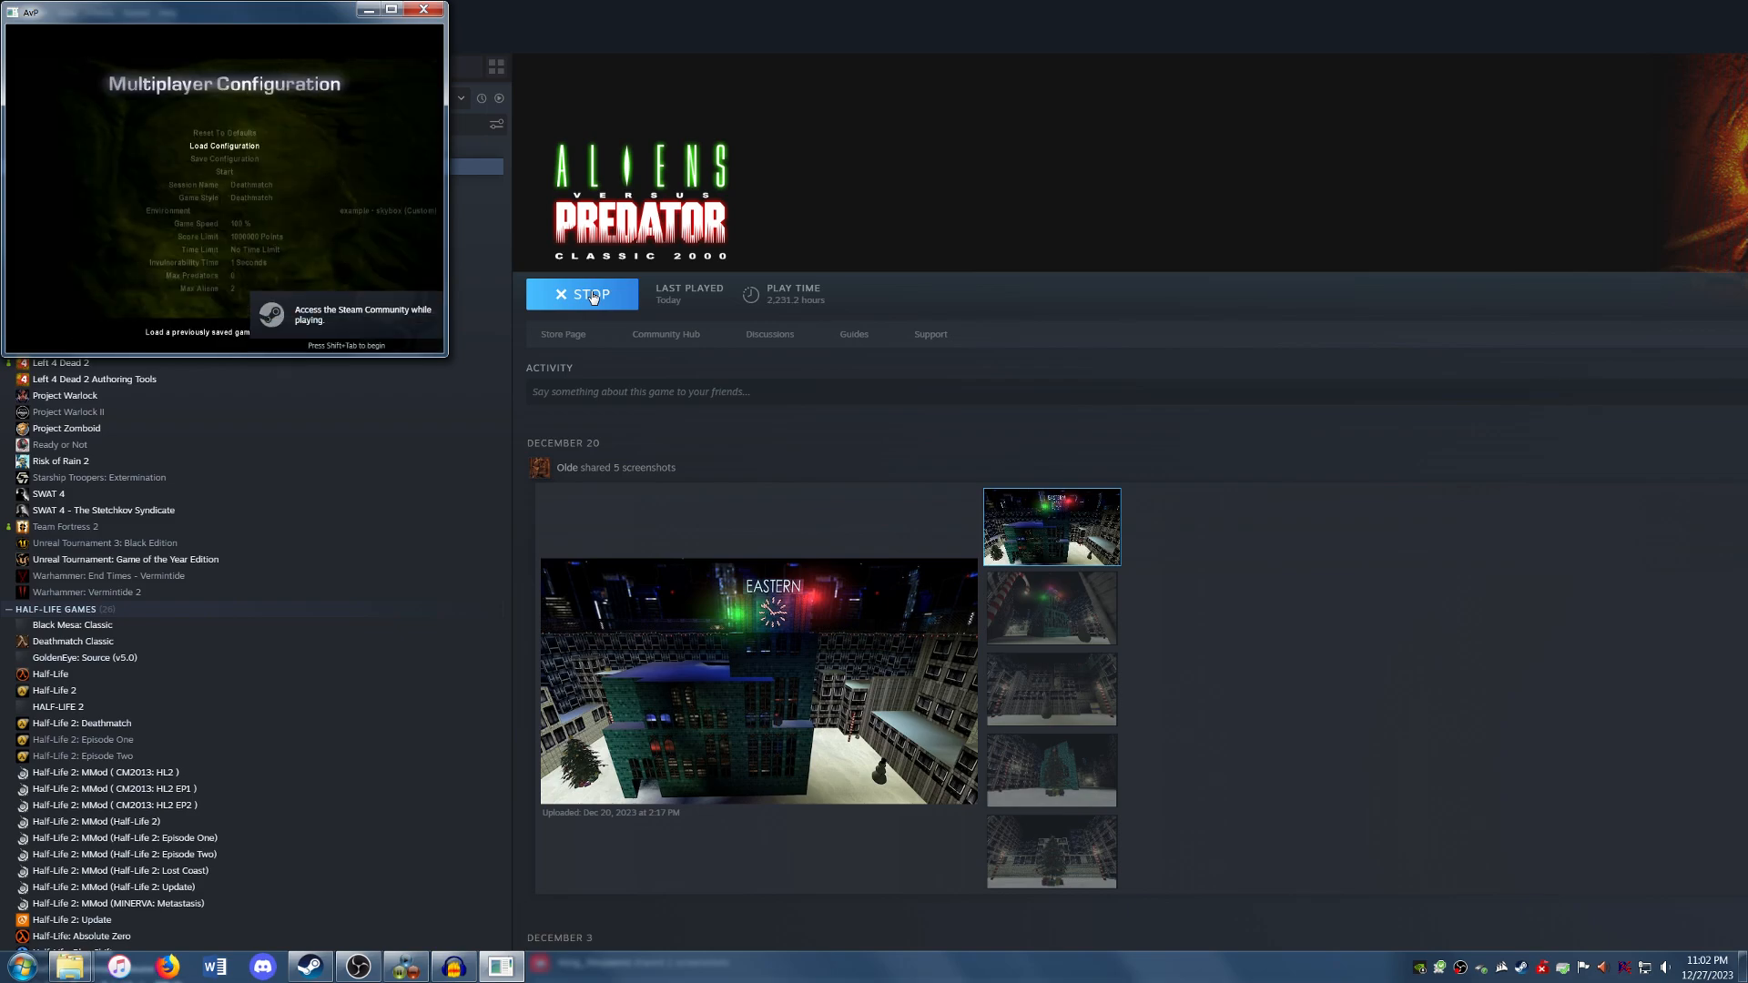
key(Up)
key(Up)
key(Up)
key(Return)
key(Down)
key(Return)
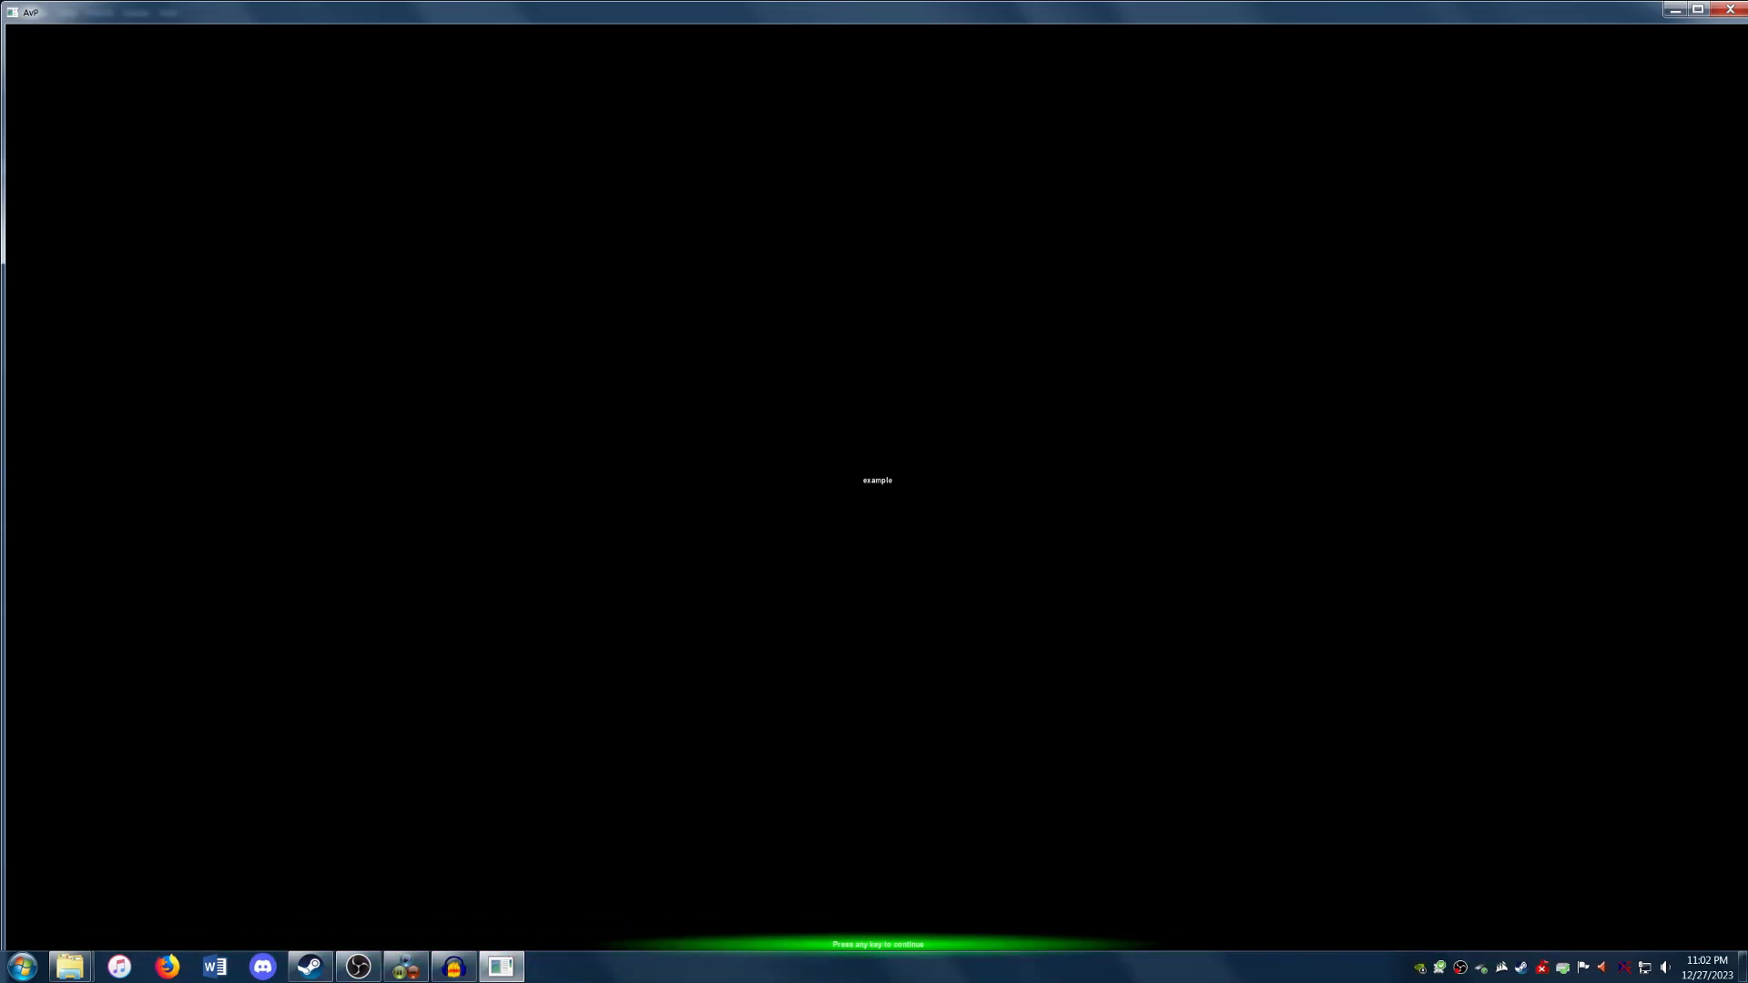
key(Return)
Walk through the example level and examine the sky above the alien-infested shaft and the ceiling of the grated room.
key(w)
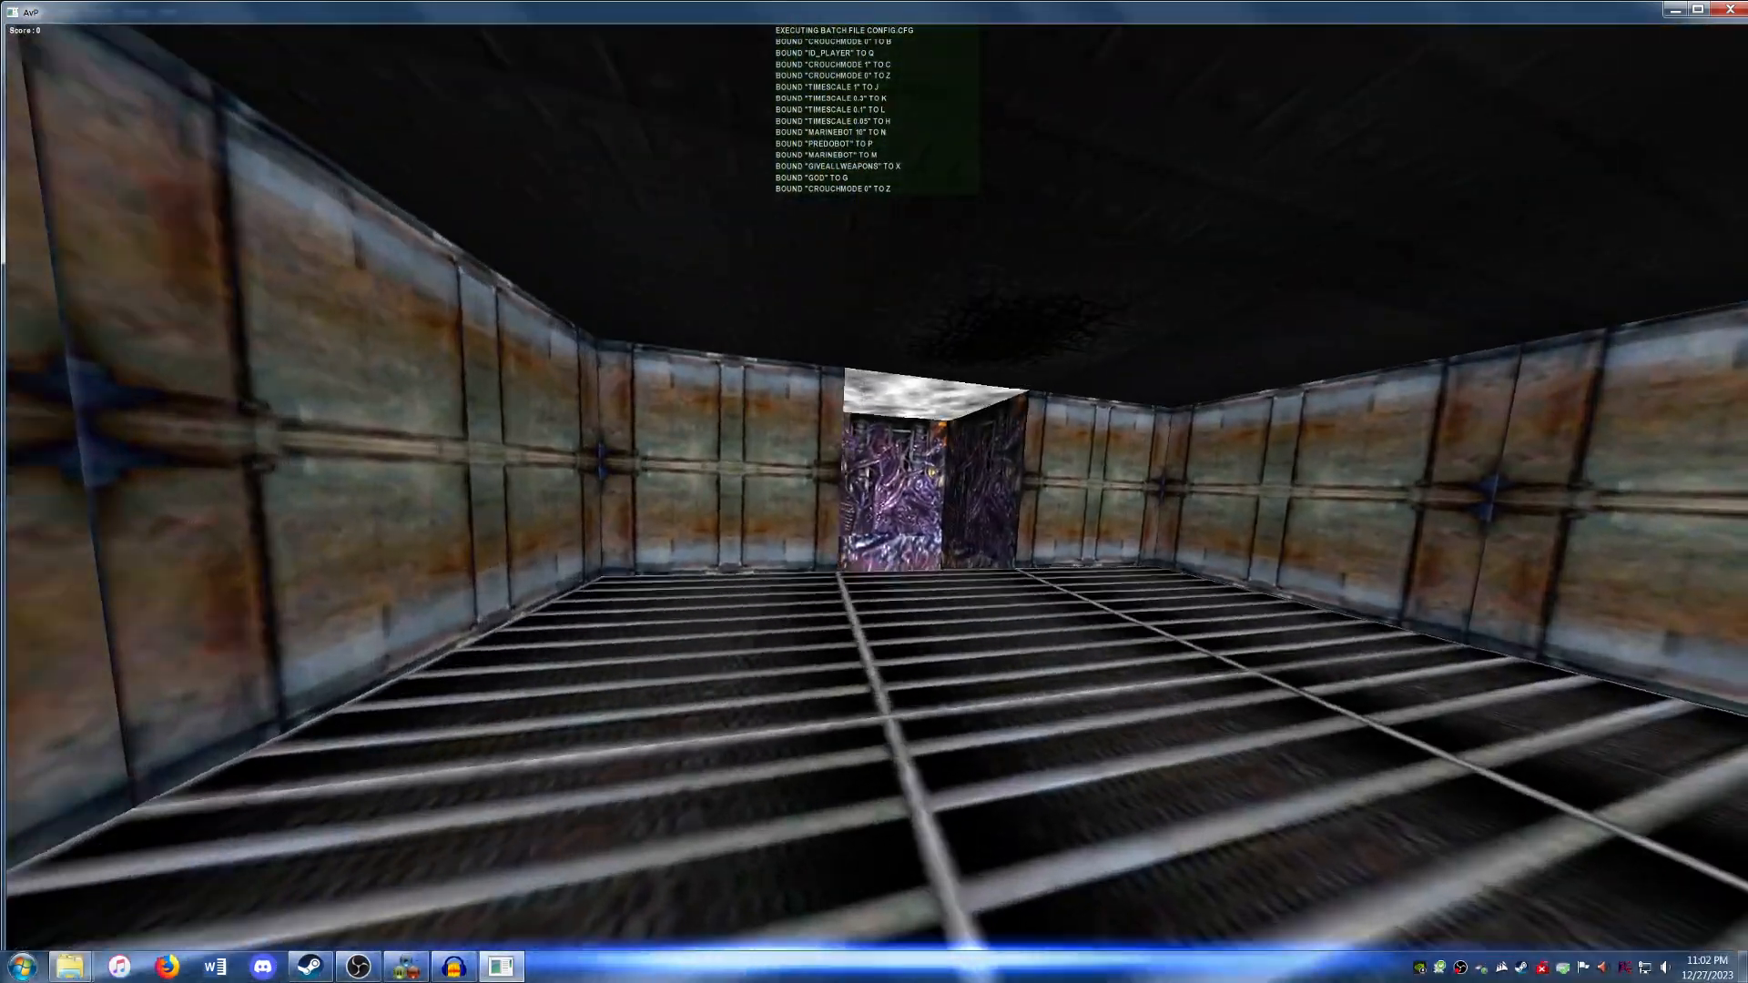
key(w)
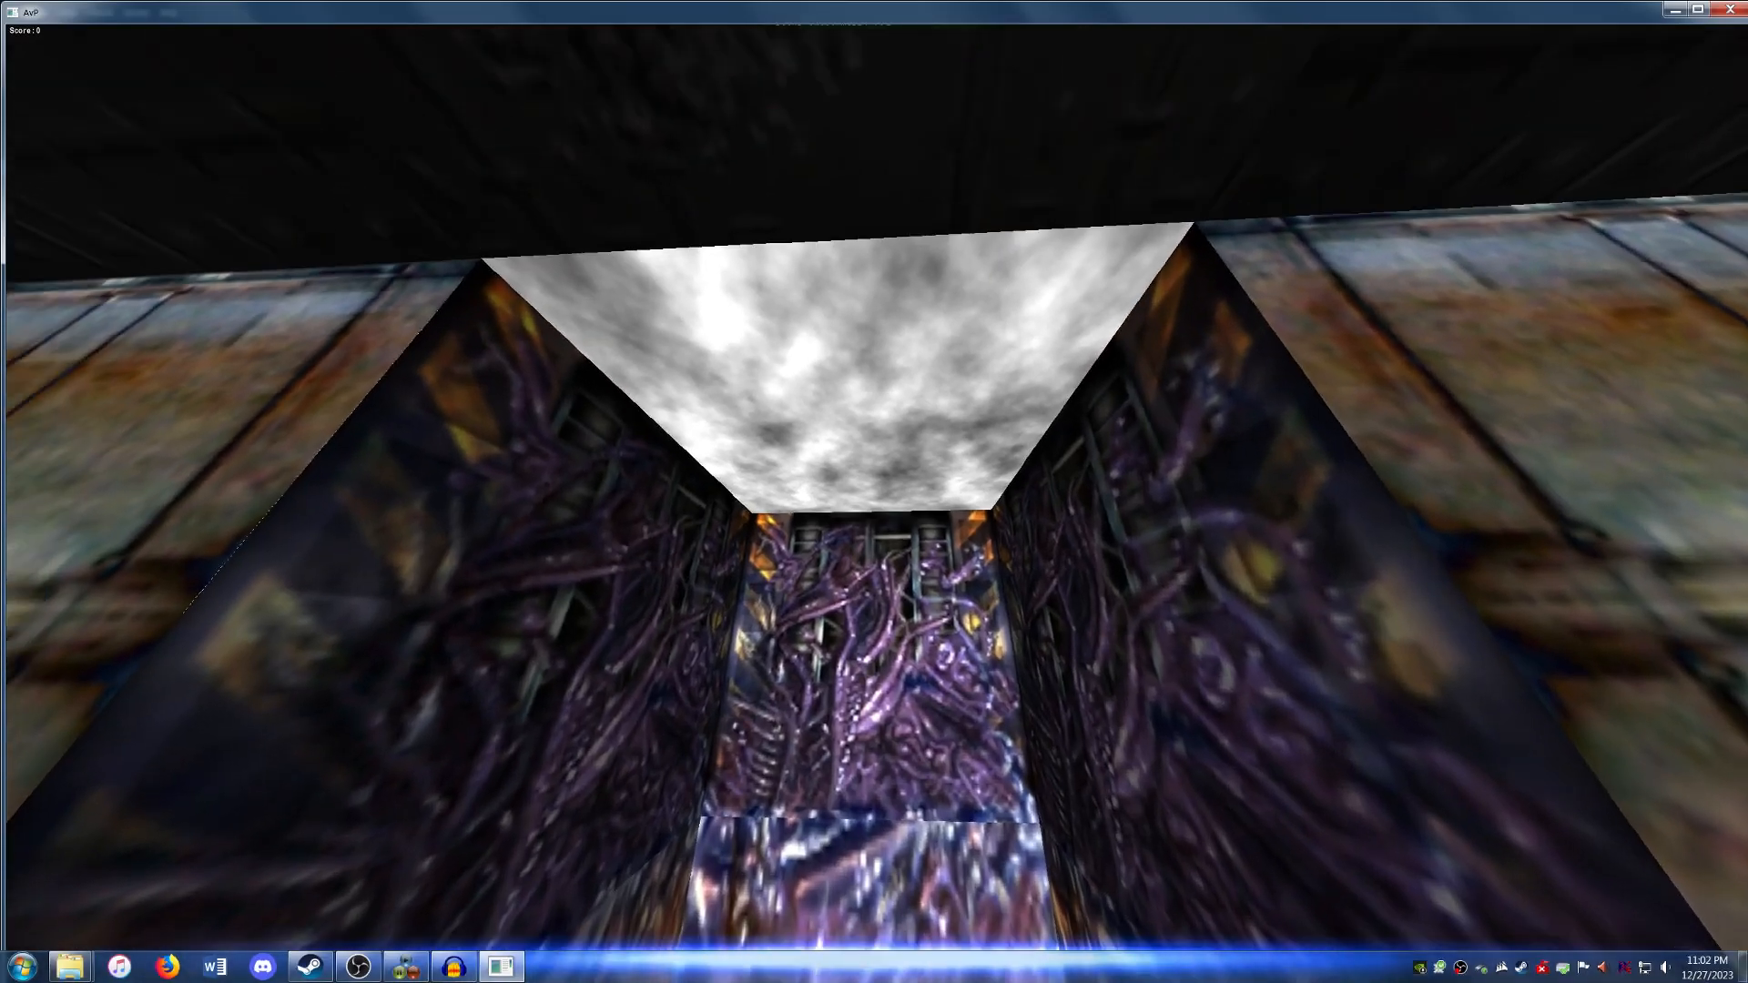
key(w)
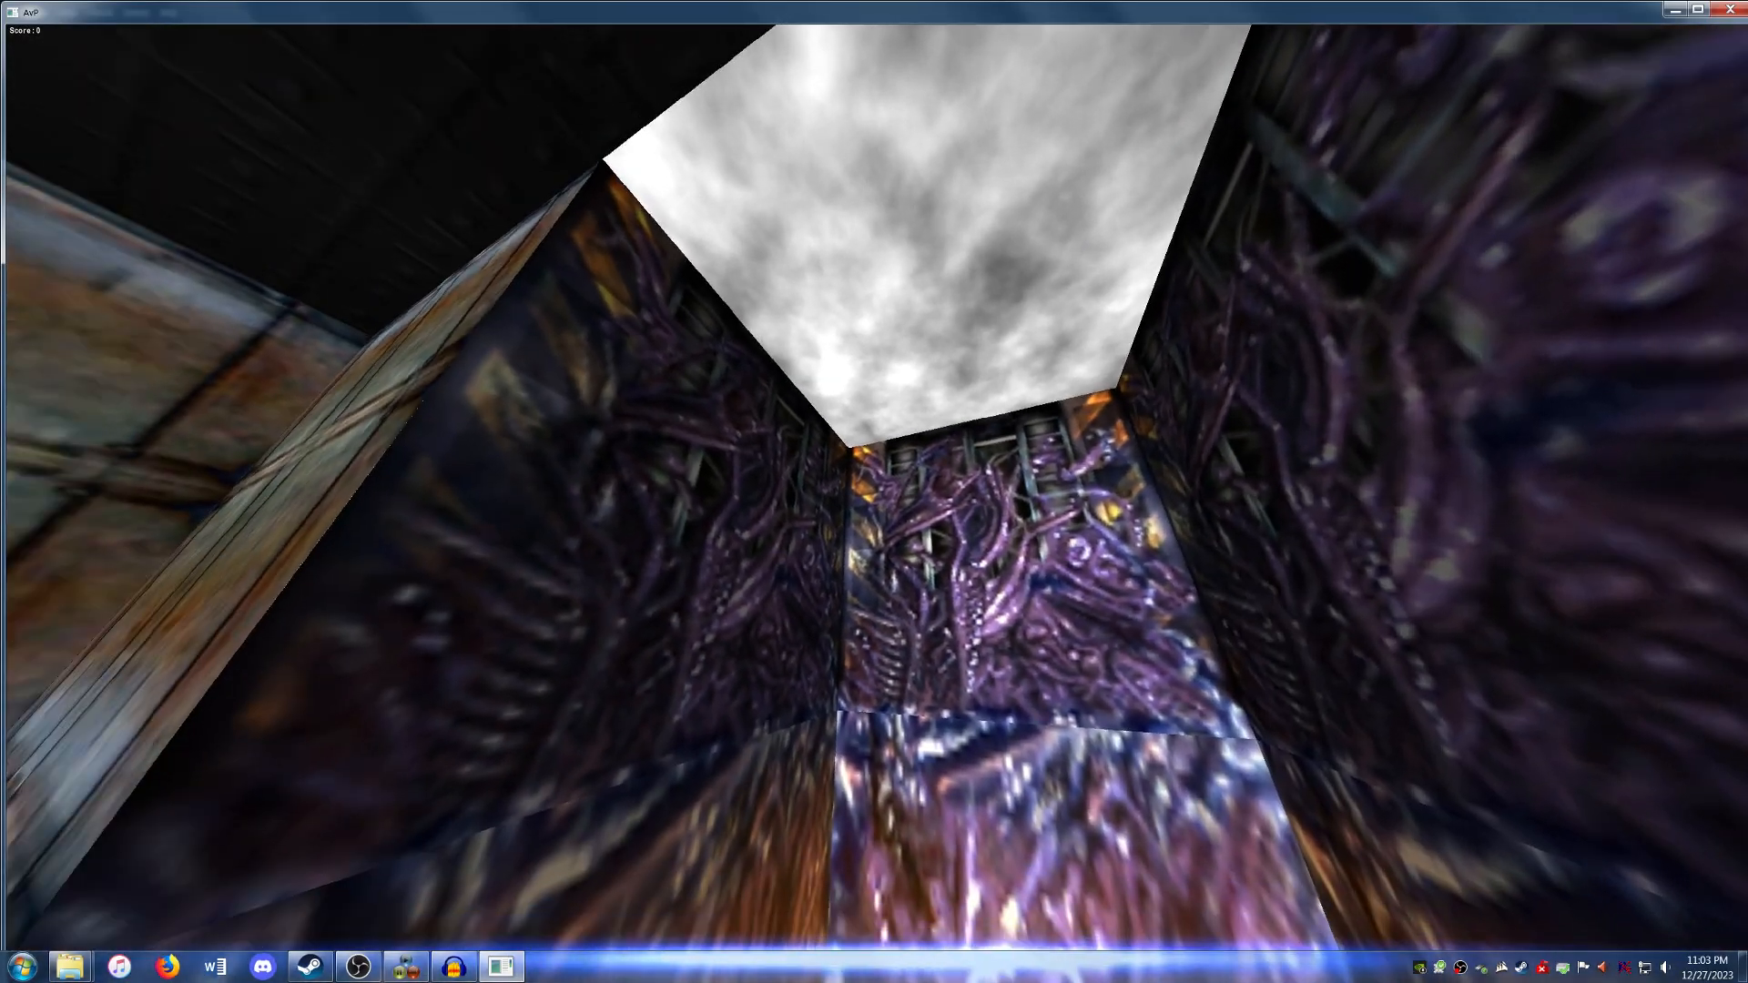
key(w)
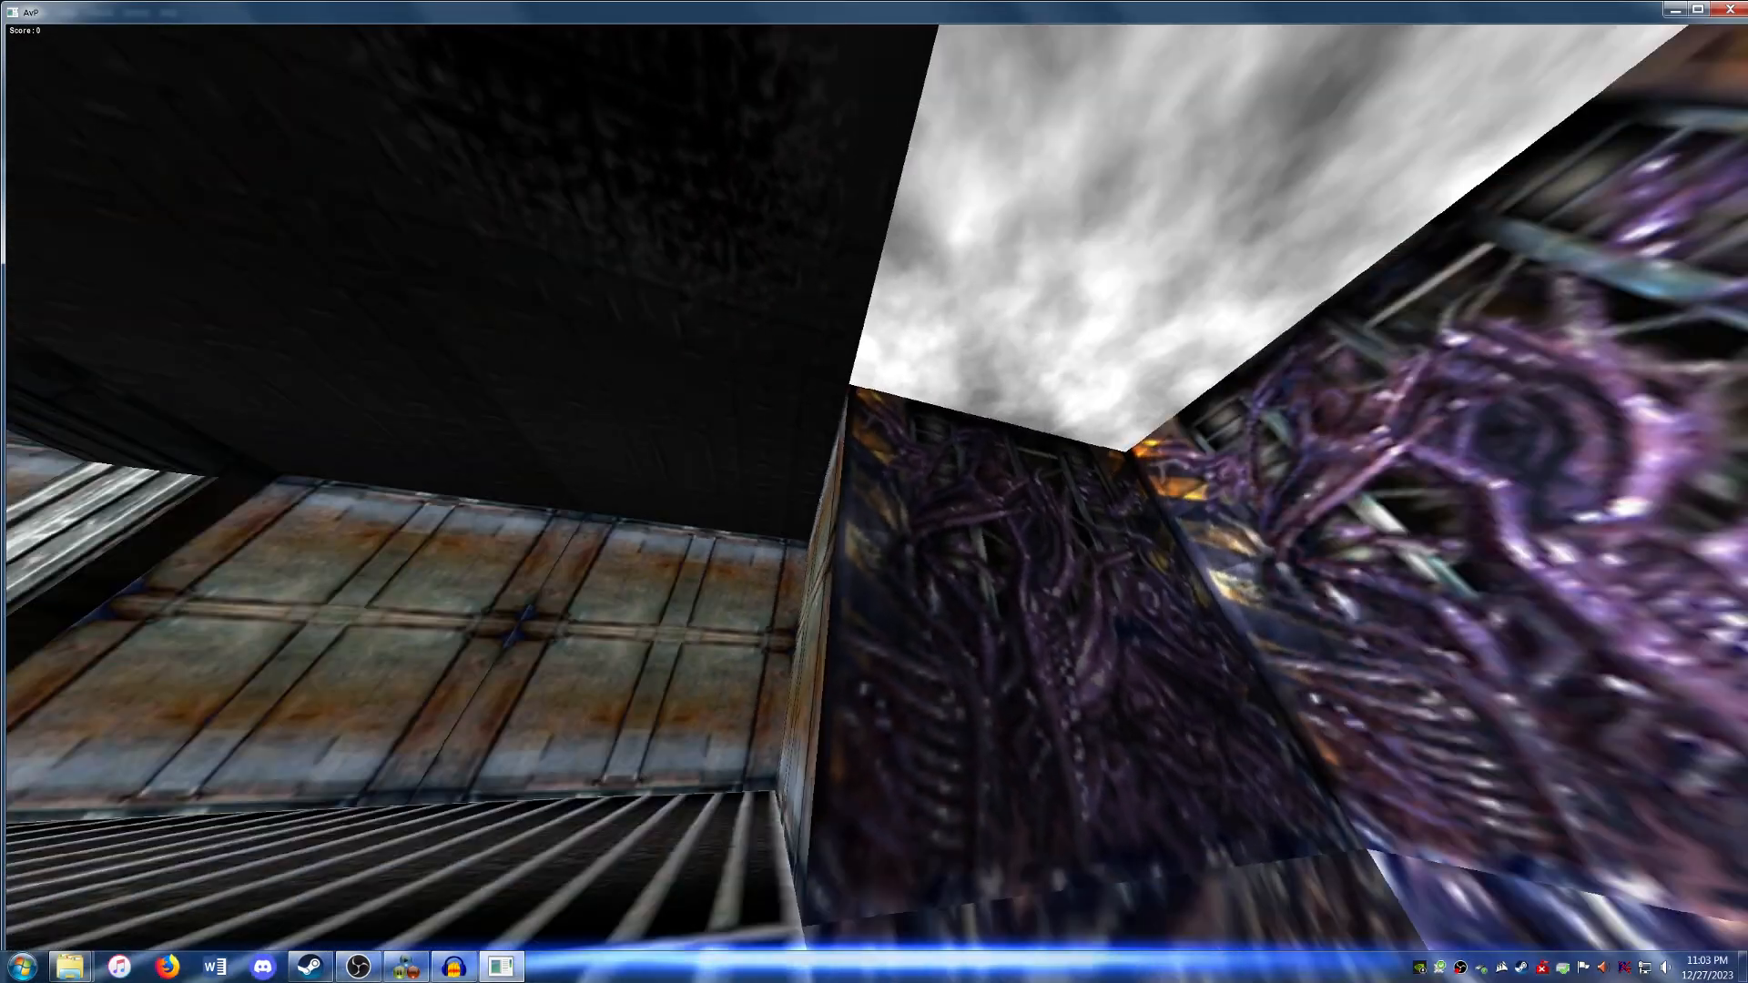
key(w)
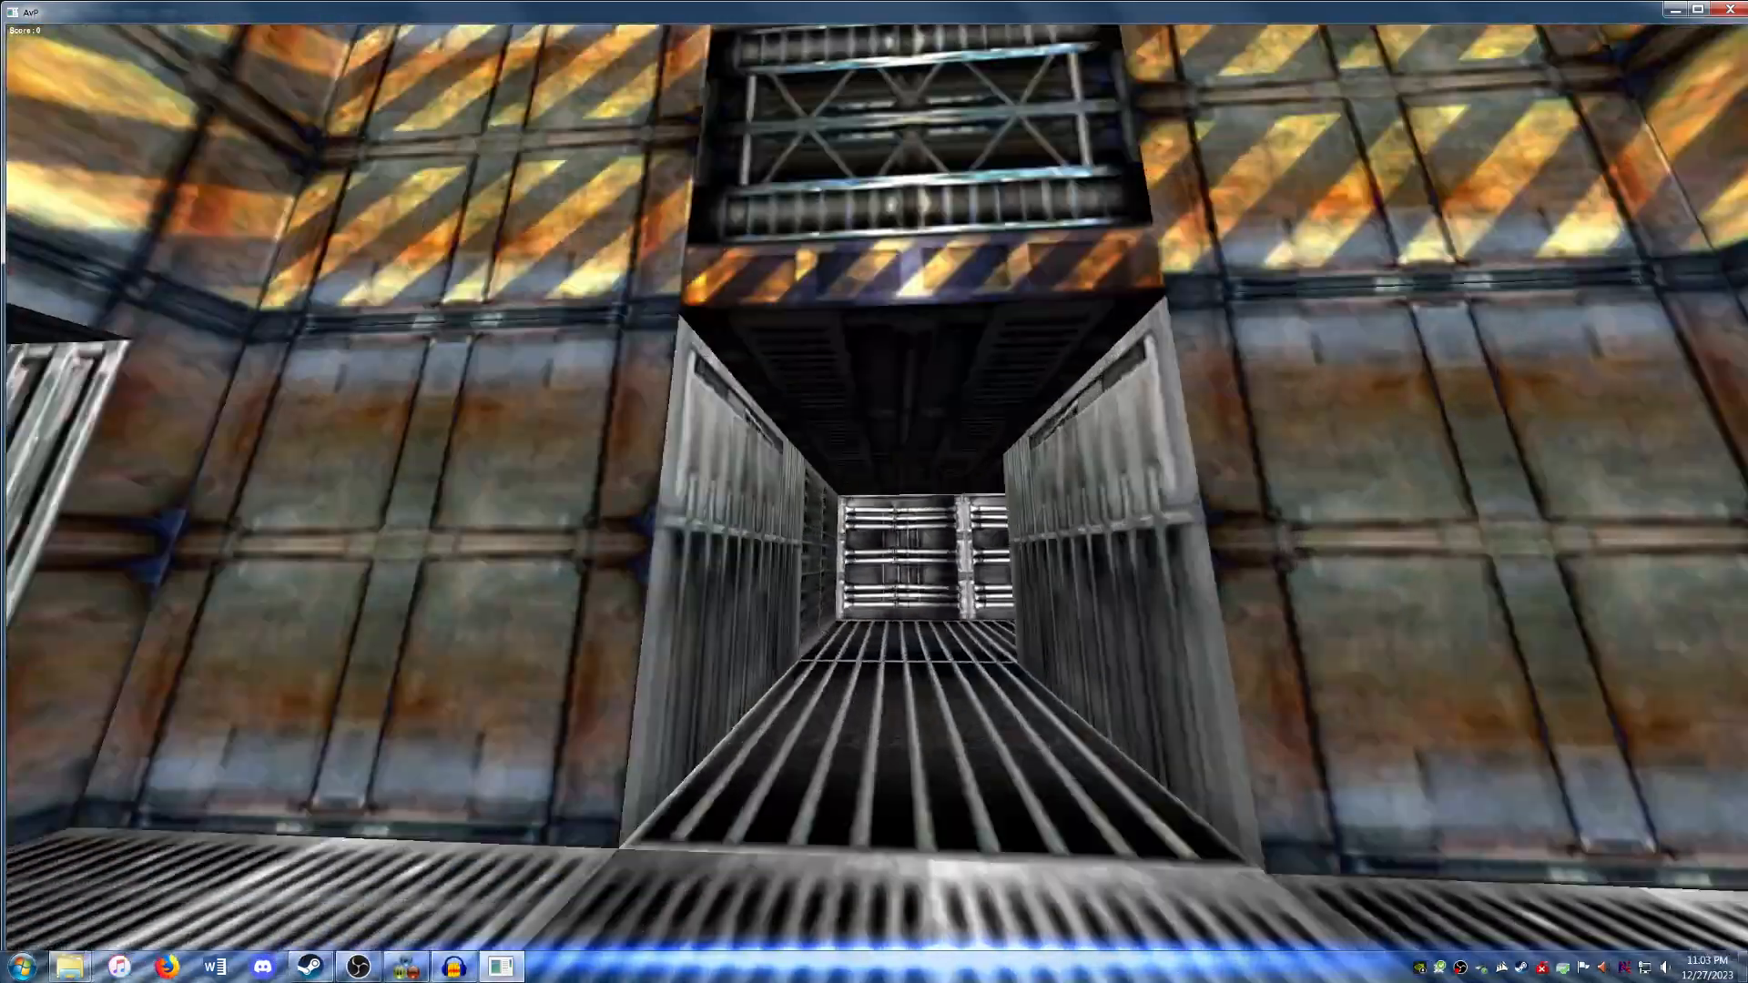
key(w)
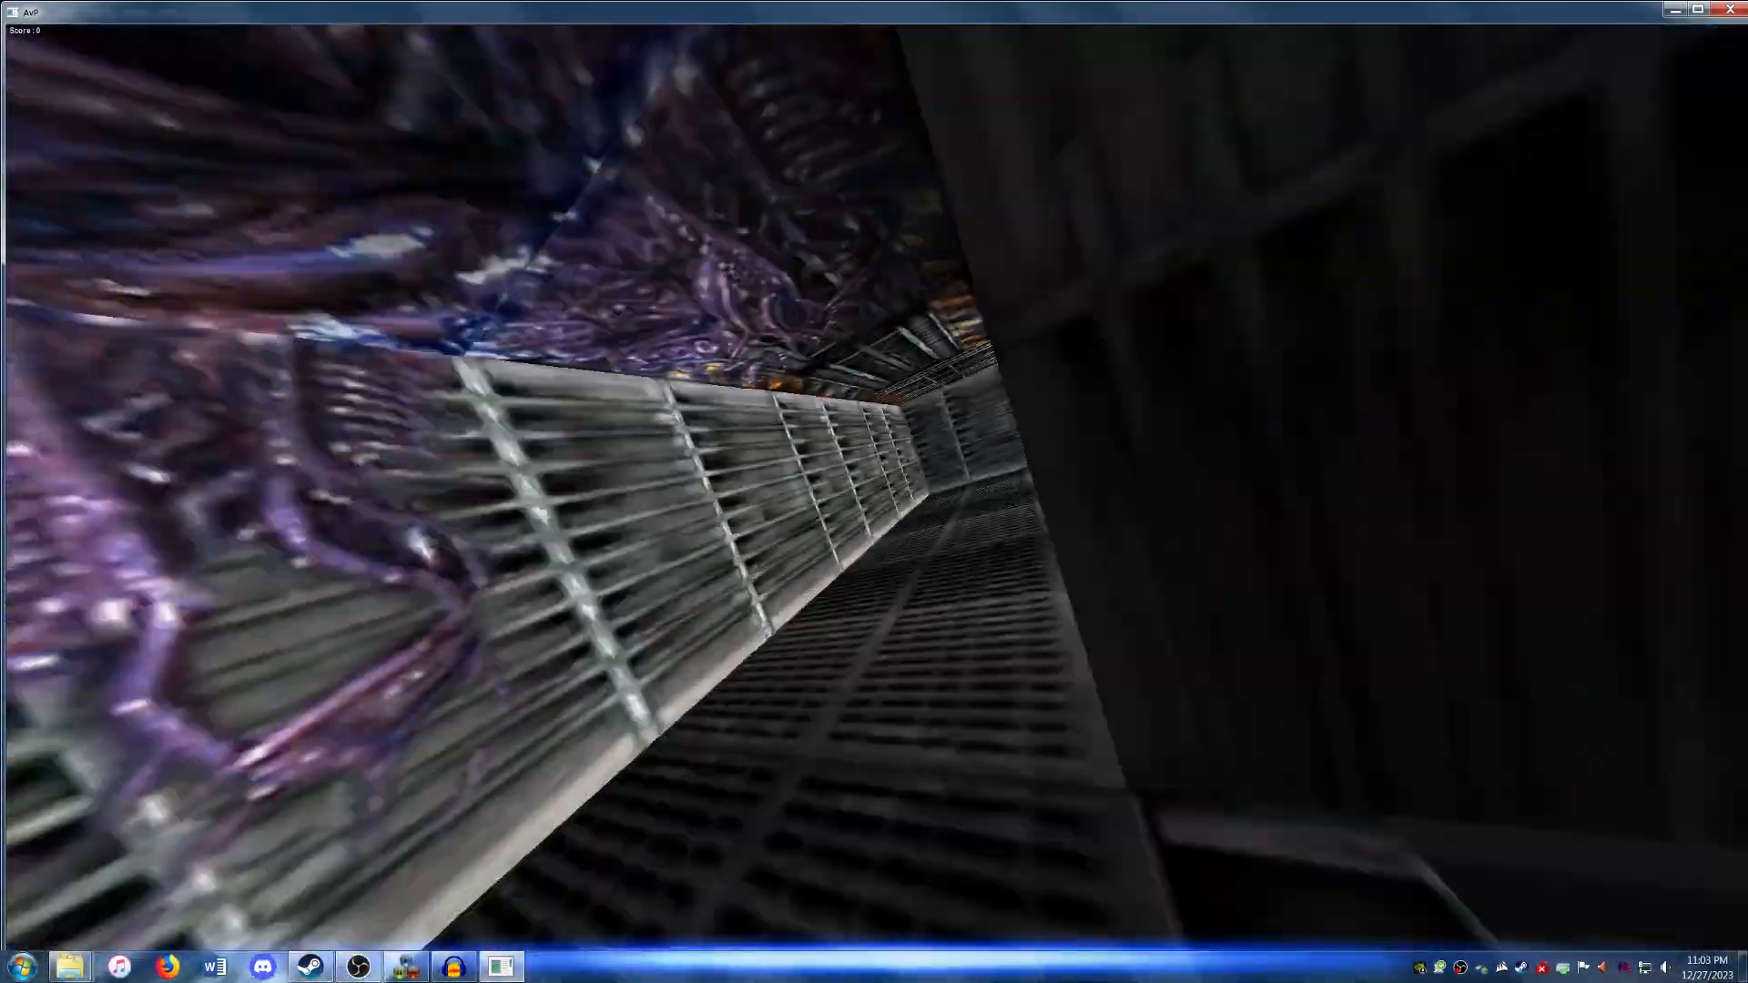
key(w)
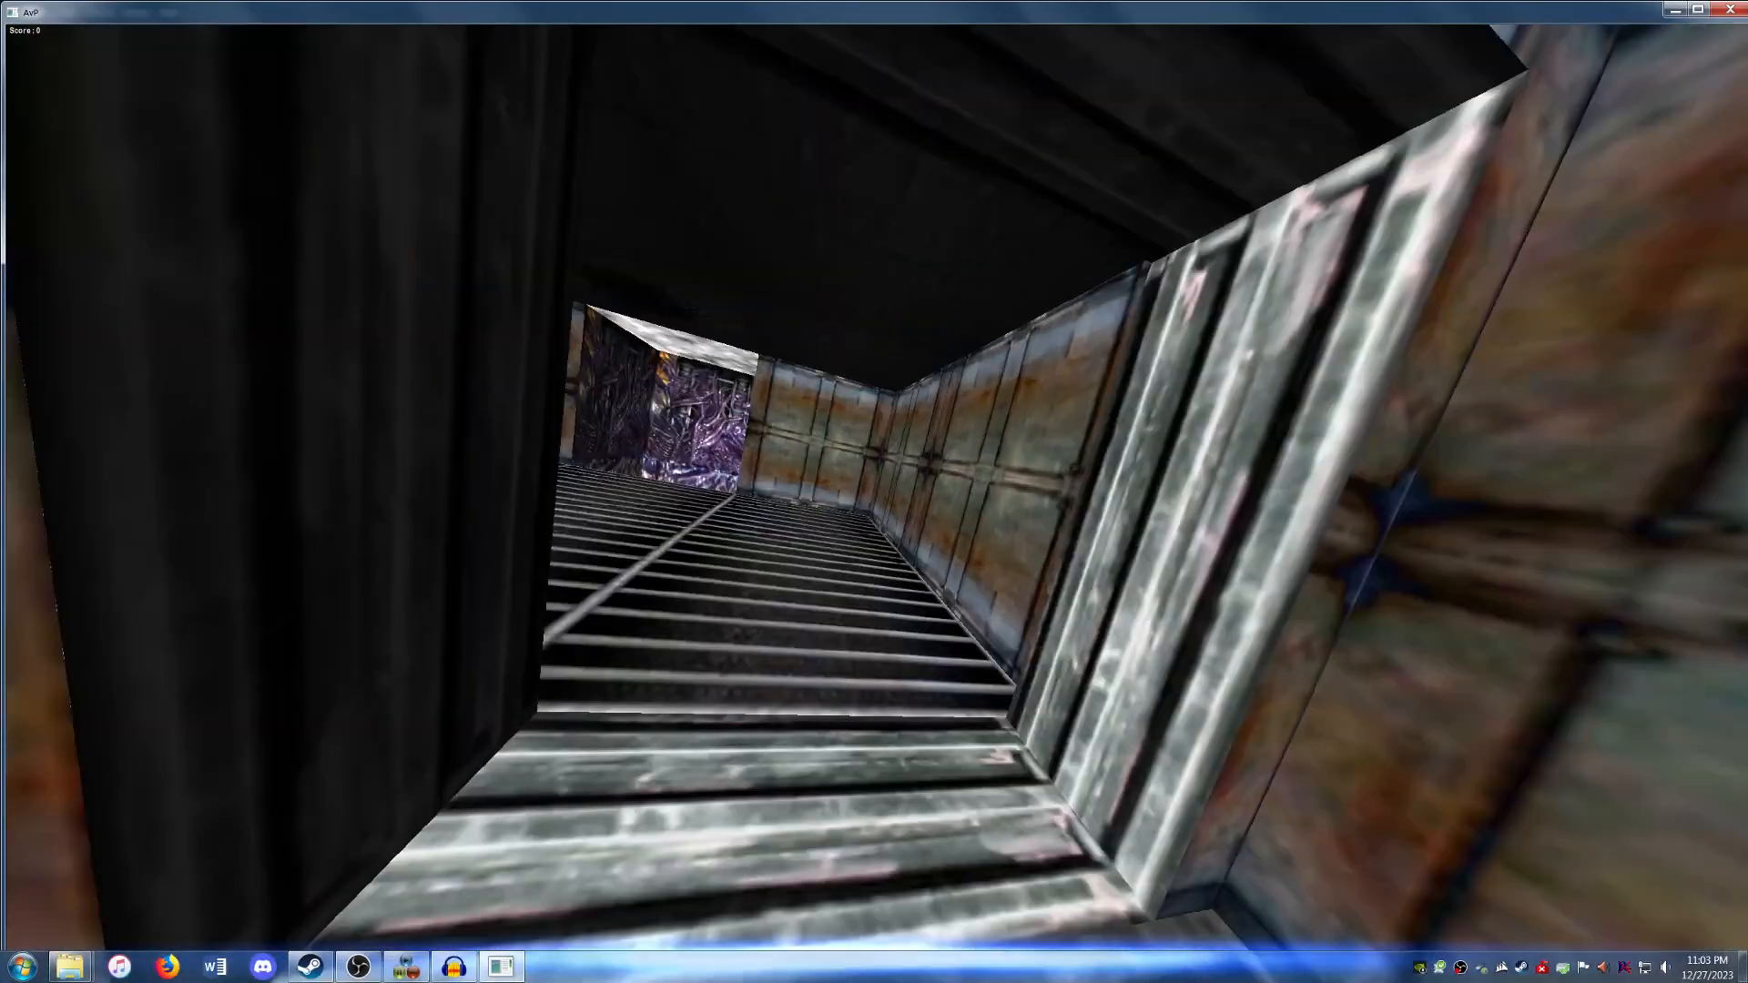
key(w)
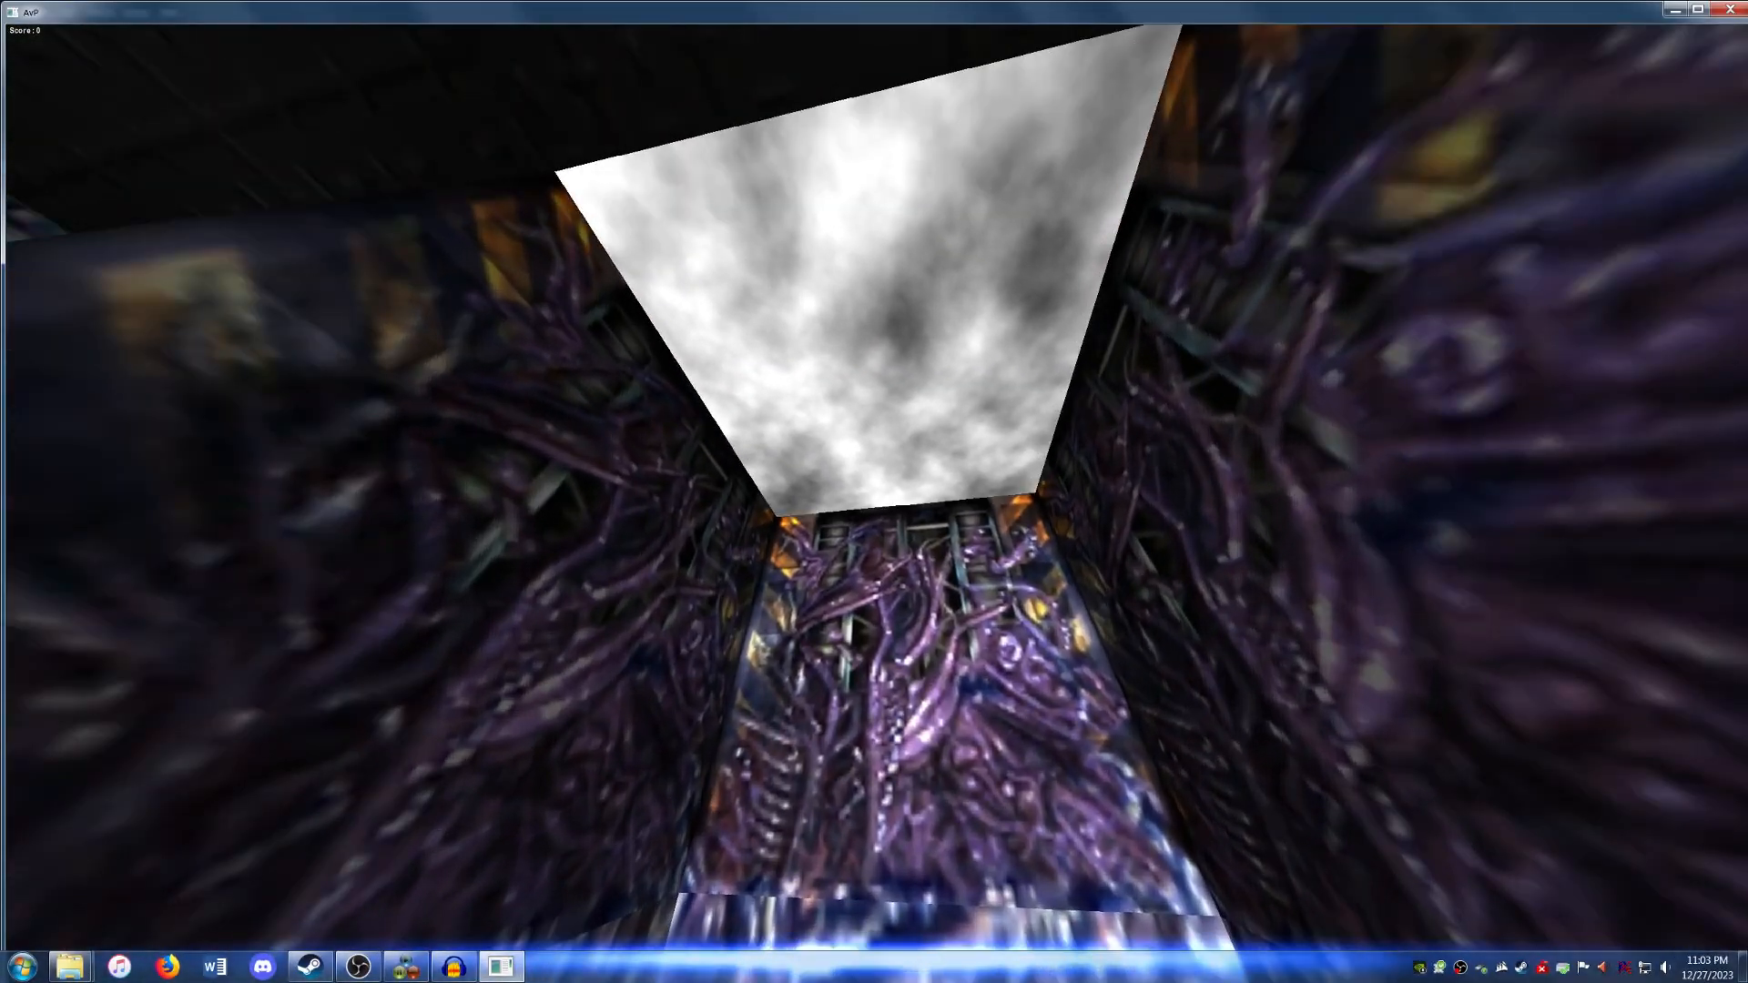
key(s)
key(w)
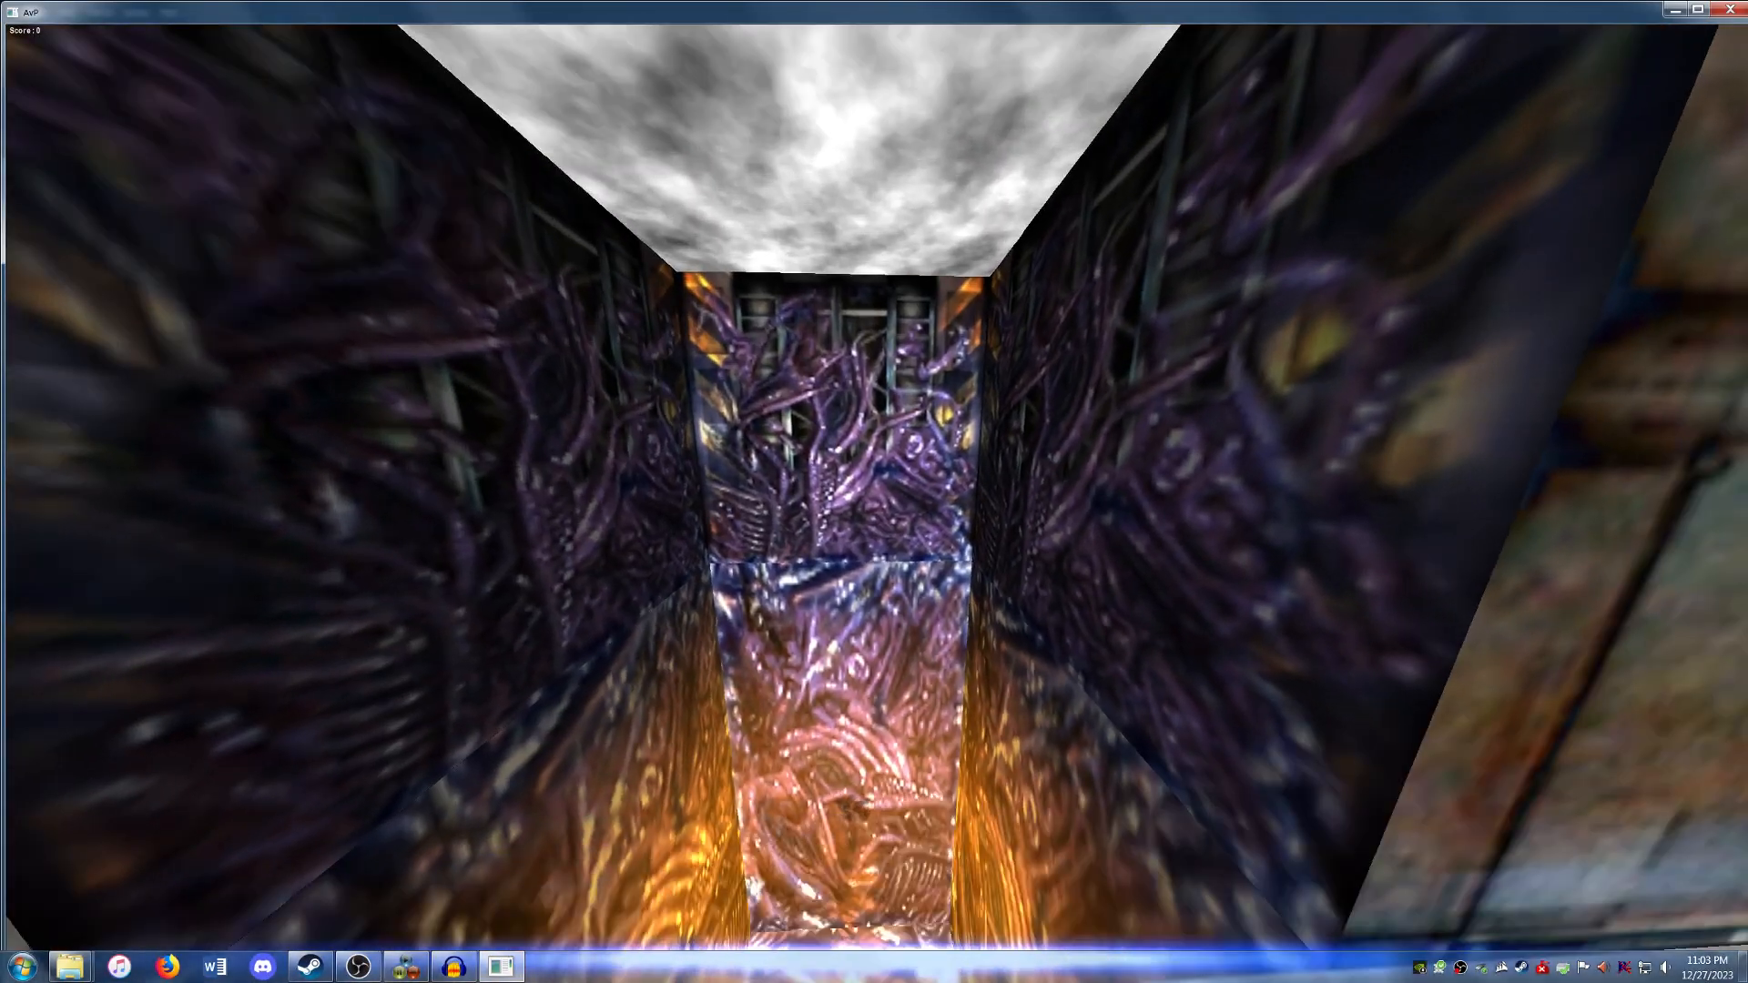
Abort the match and quit the game.
key(Escape)
key(Up)
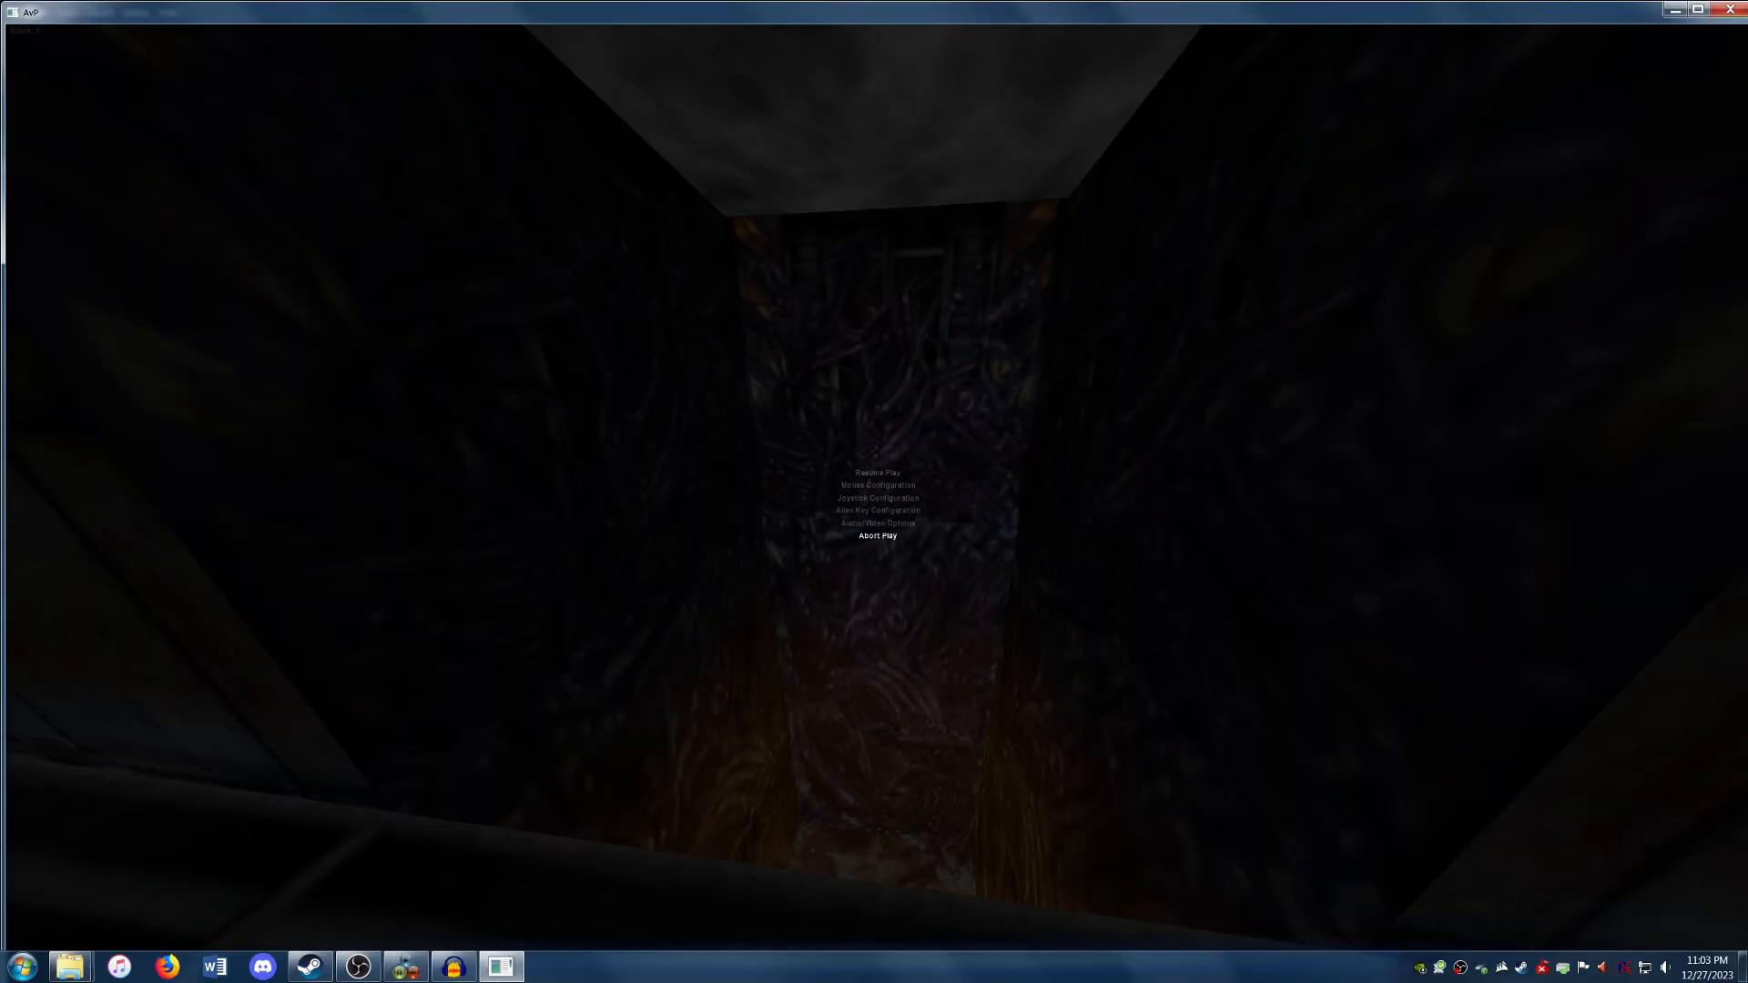
key(Return)
key(Up)
key(Up)
key(Down)
key(Return)
key(Return)
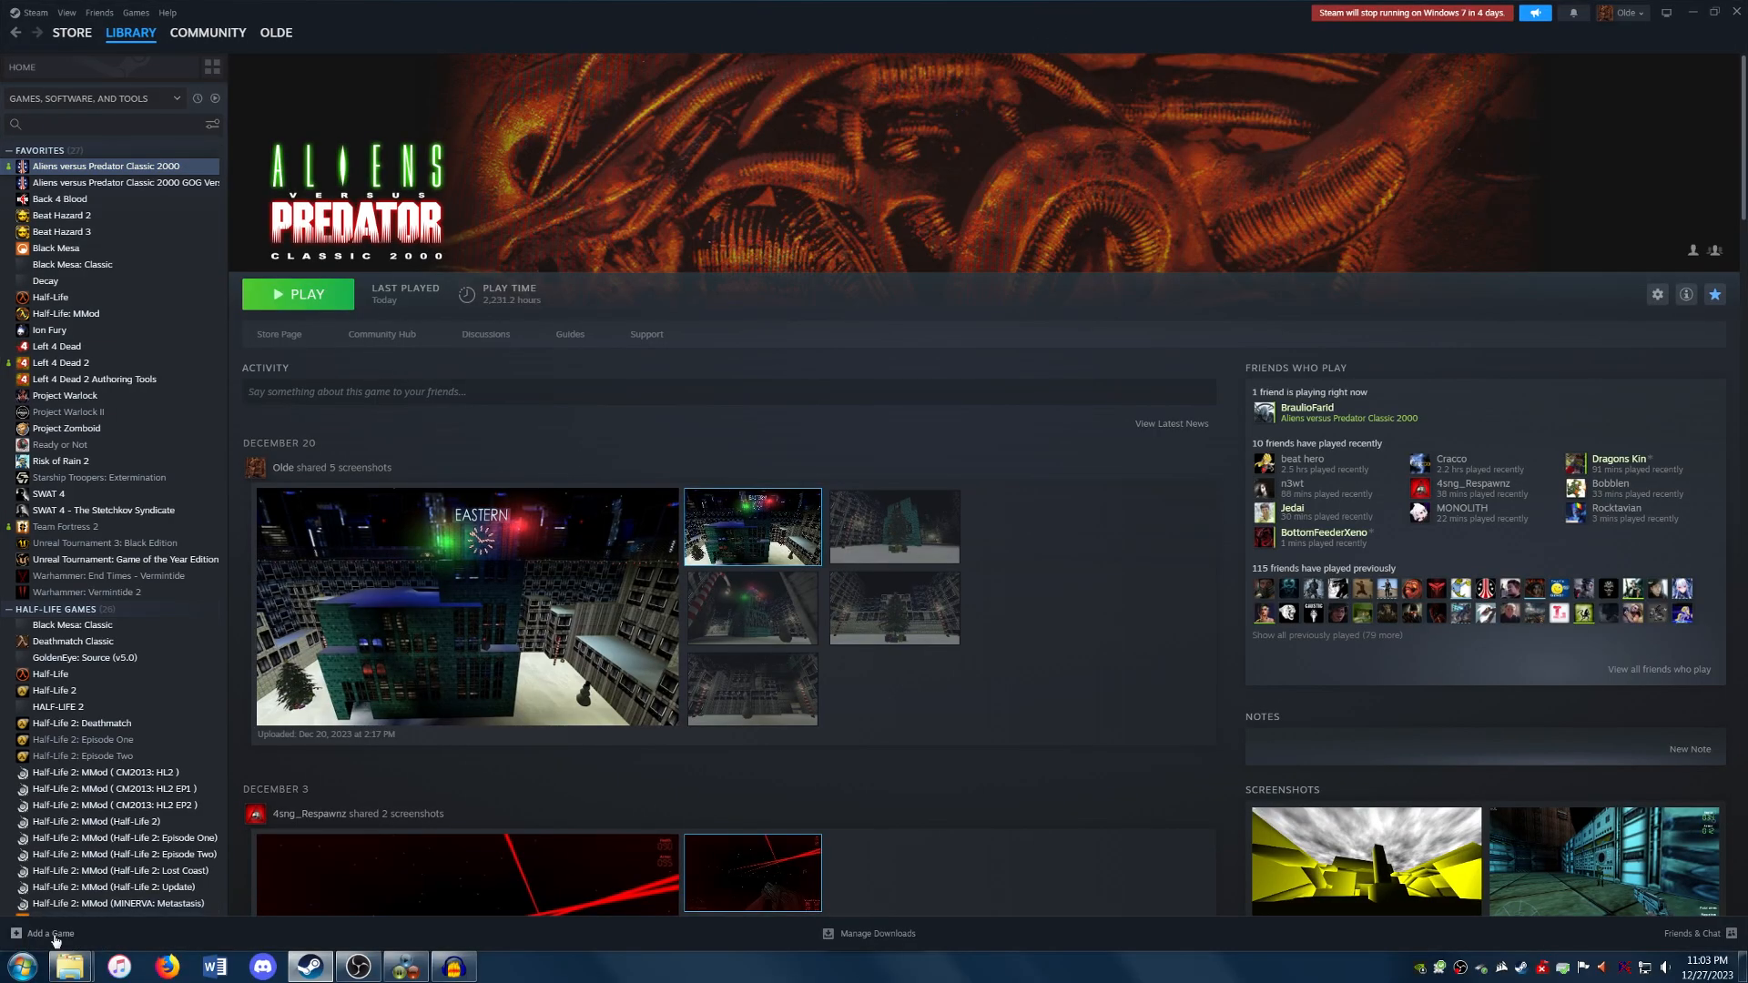
Run ccamain.exe from the Tools folder and load example.RIF from the custom folder.
mouse_move(70, 966)
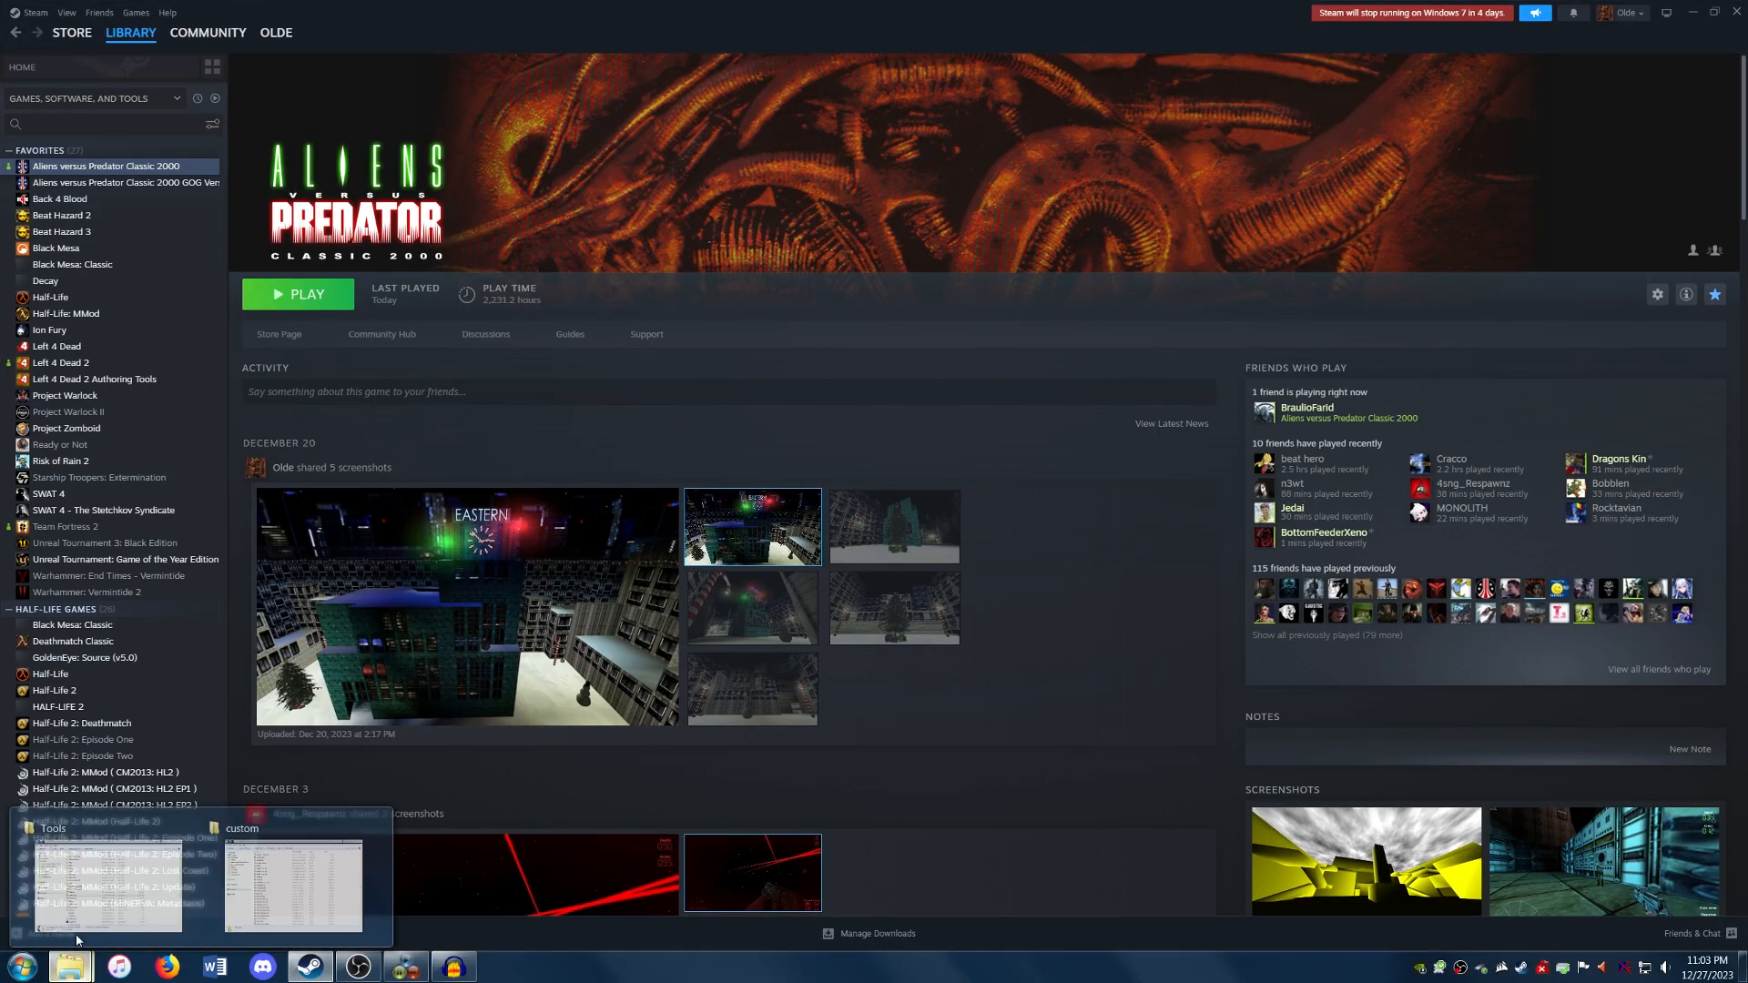
click(79, 883)
double_click(330, 715)
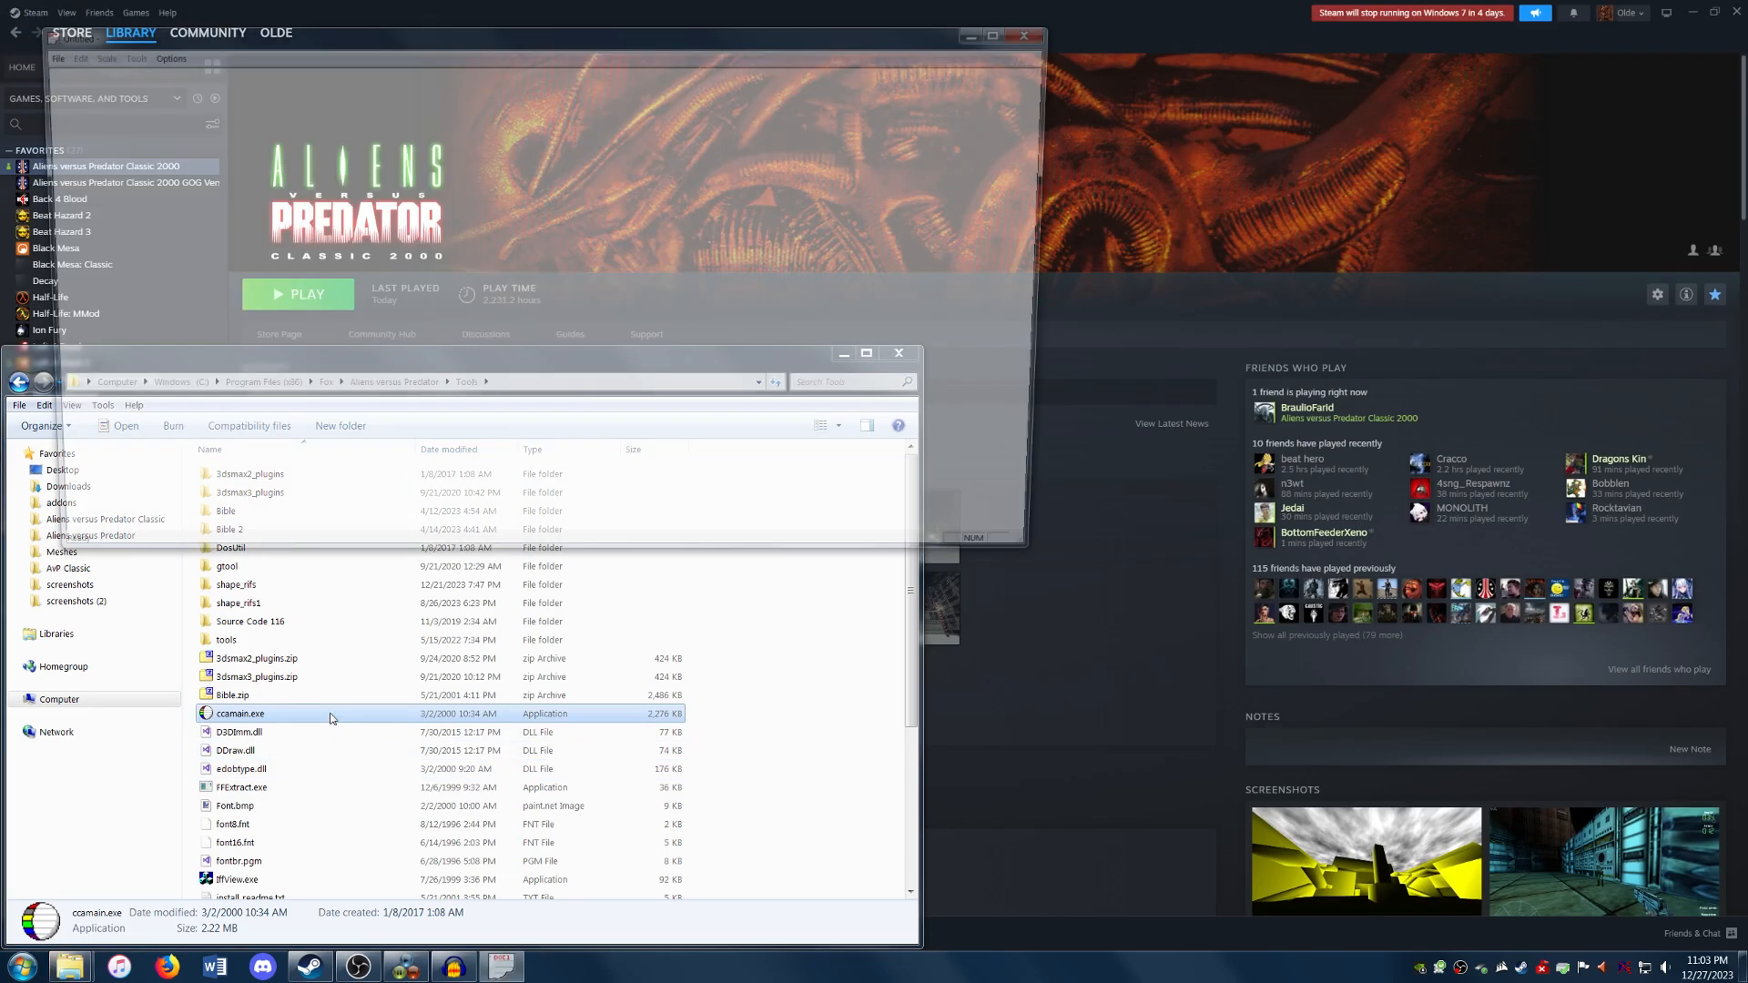
click(37, 53)
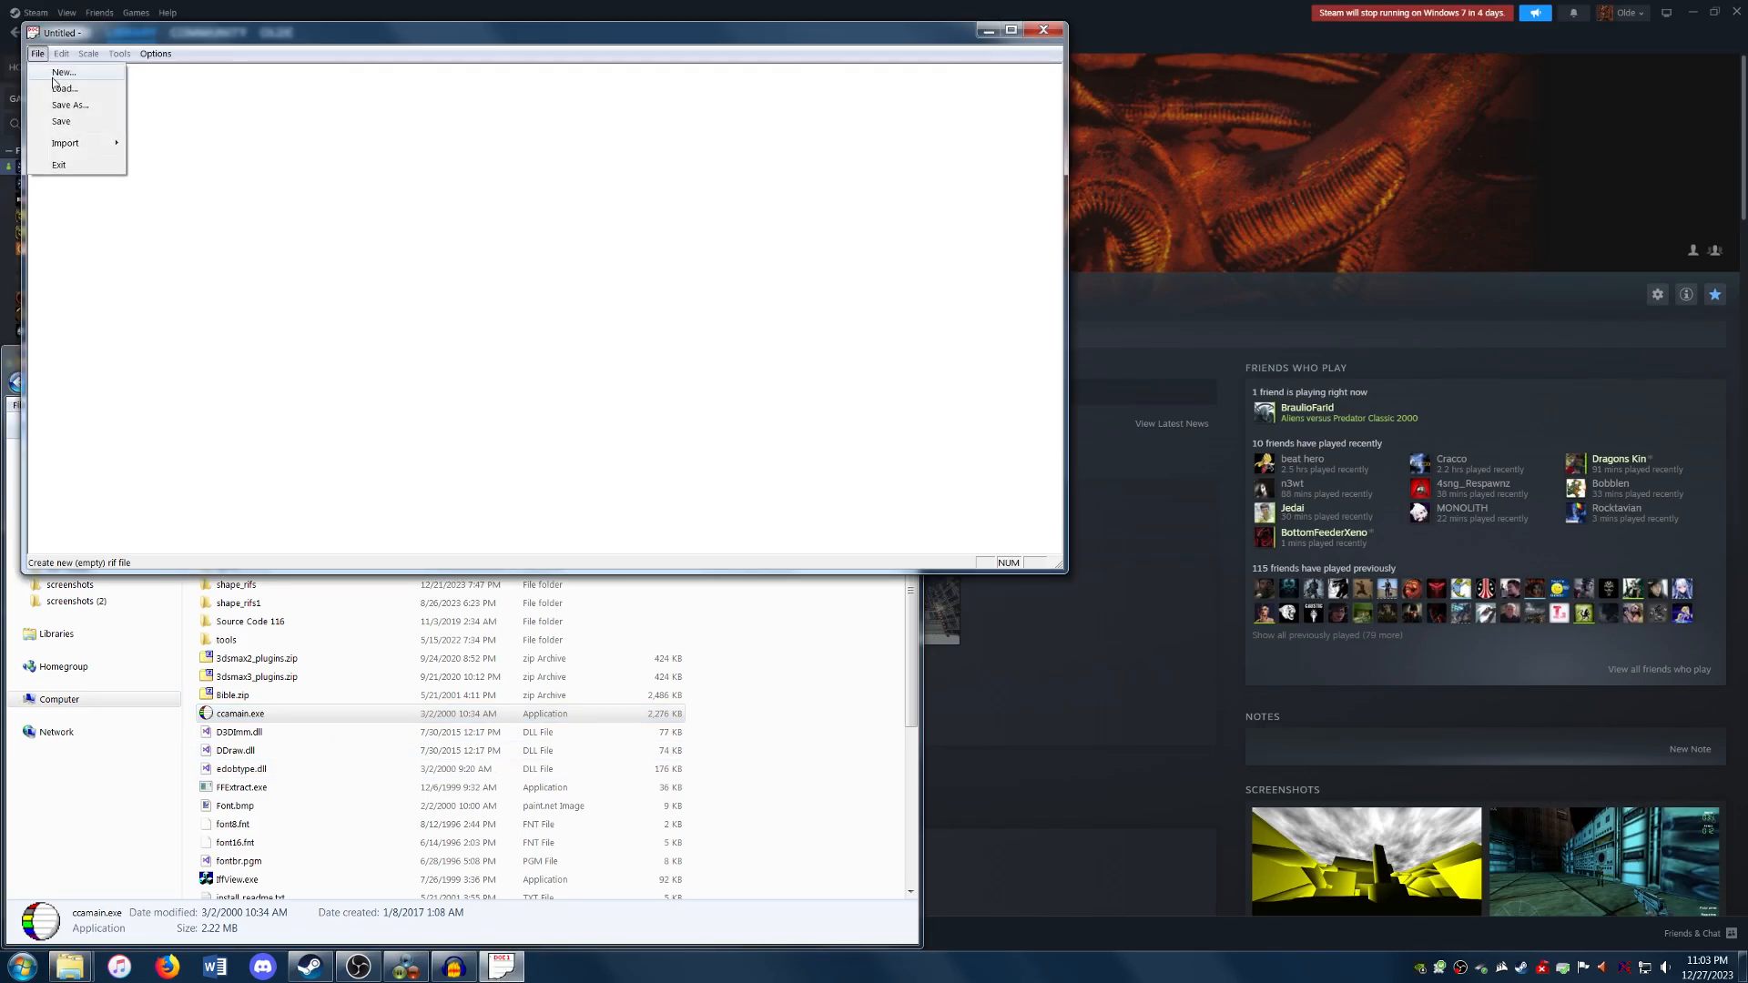
click(56, 88)
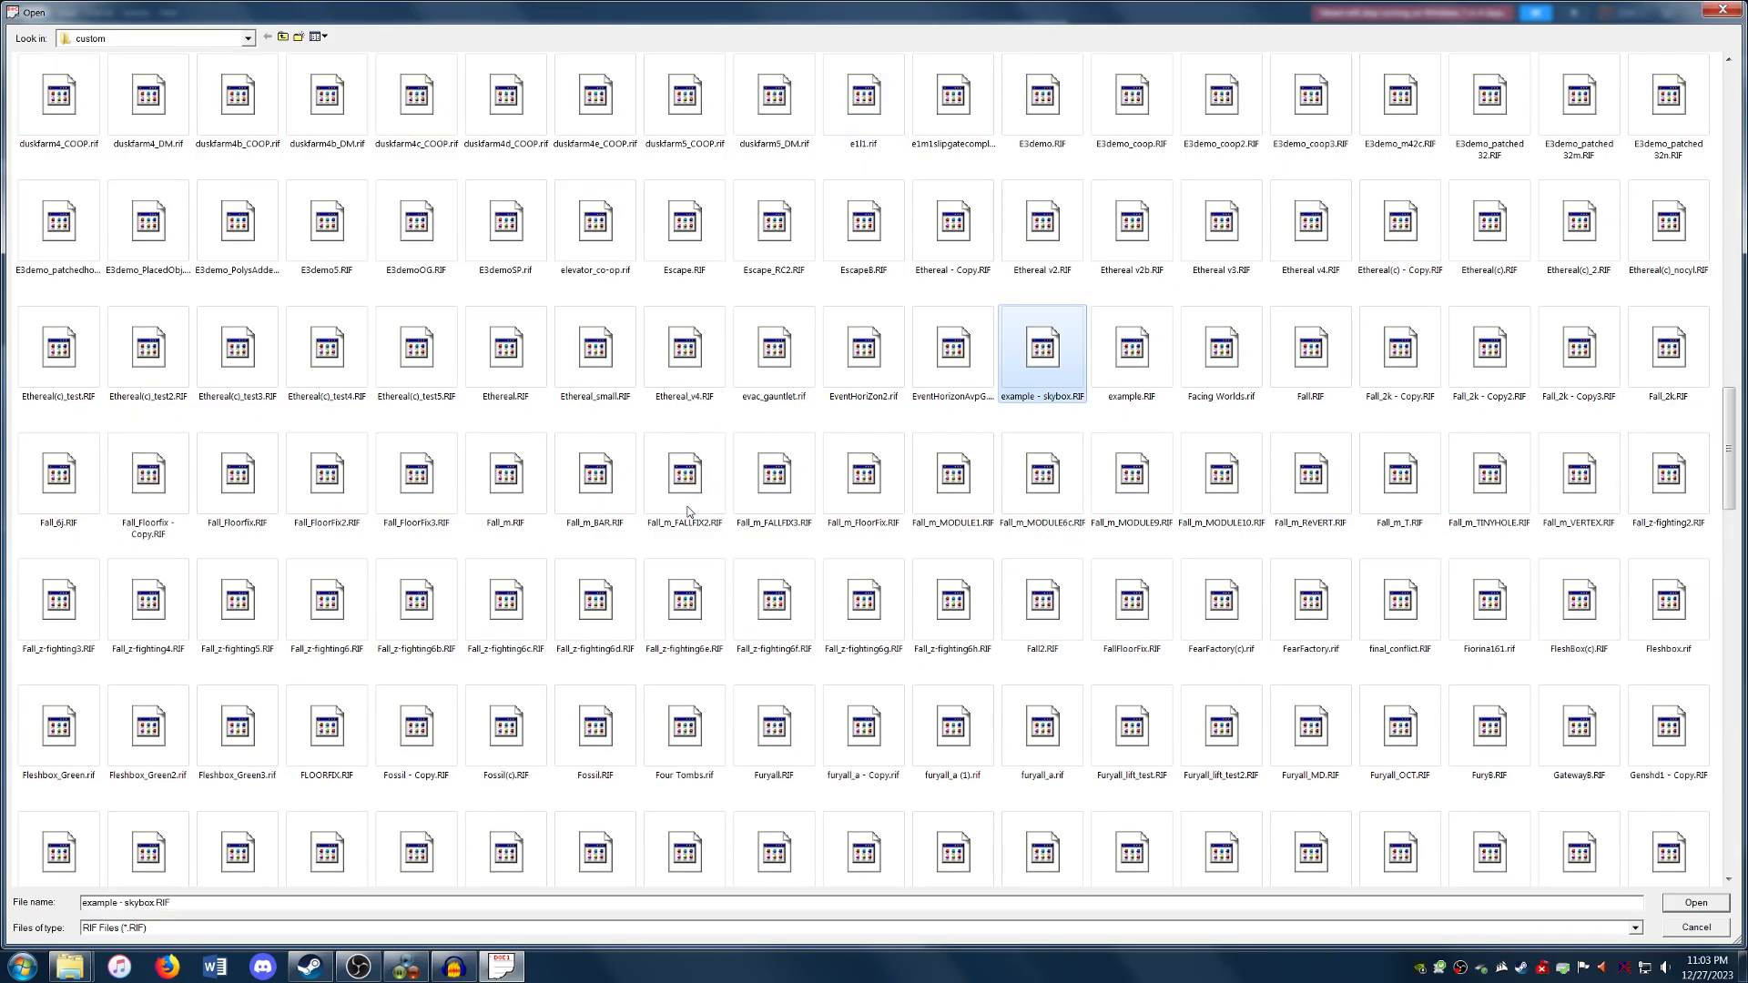
key(Right)
key(Return)
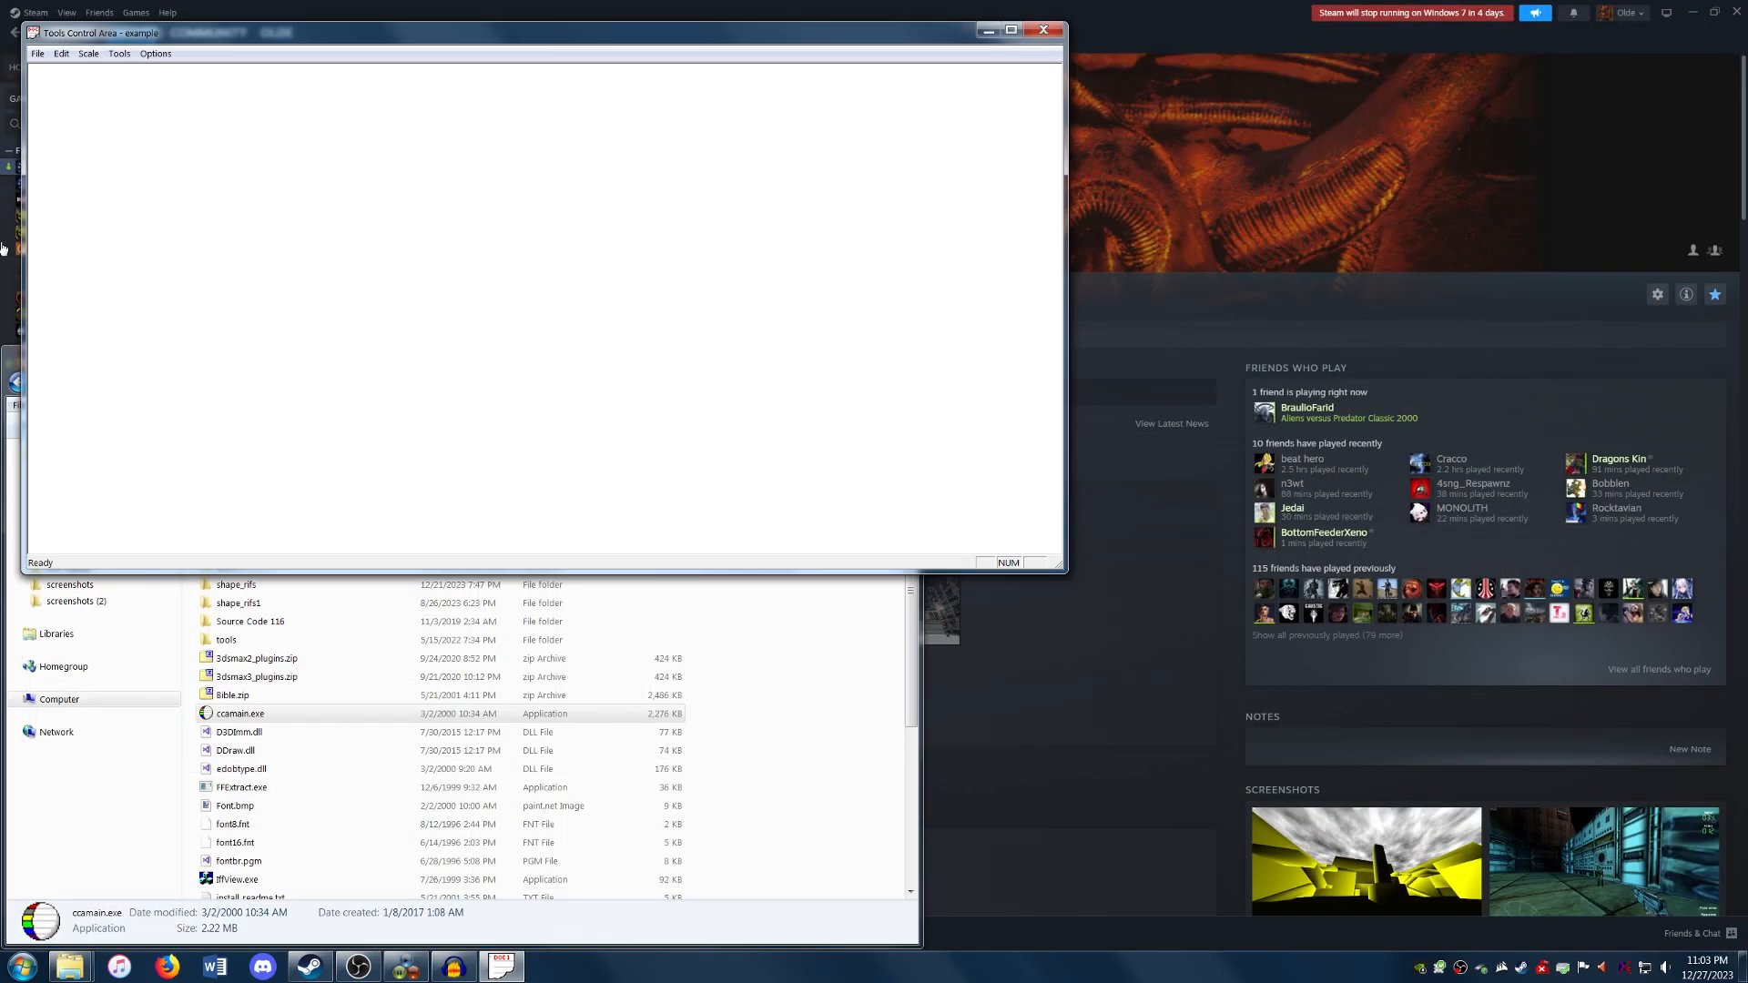
Set the level's sky colour to red 20 and green 20 in the AvP Environment Settings, and save and close the level.
click(60, 55)
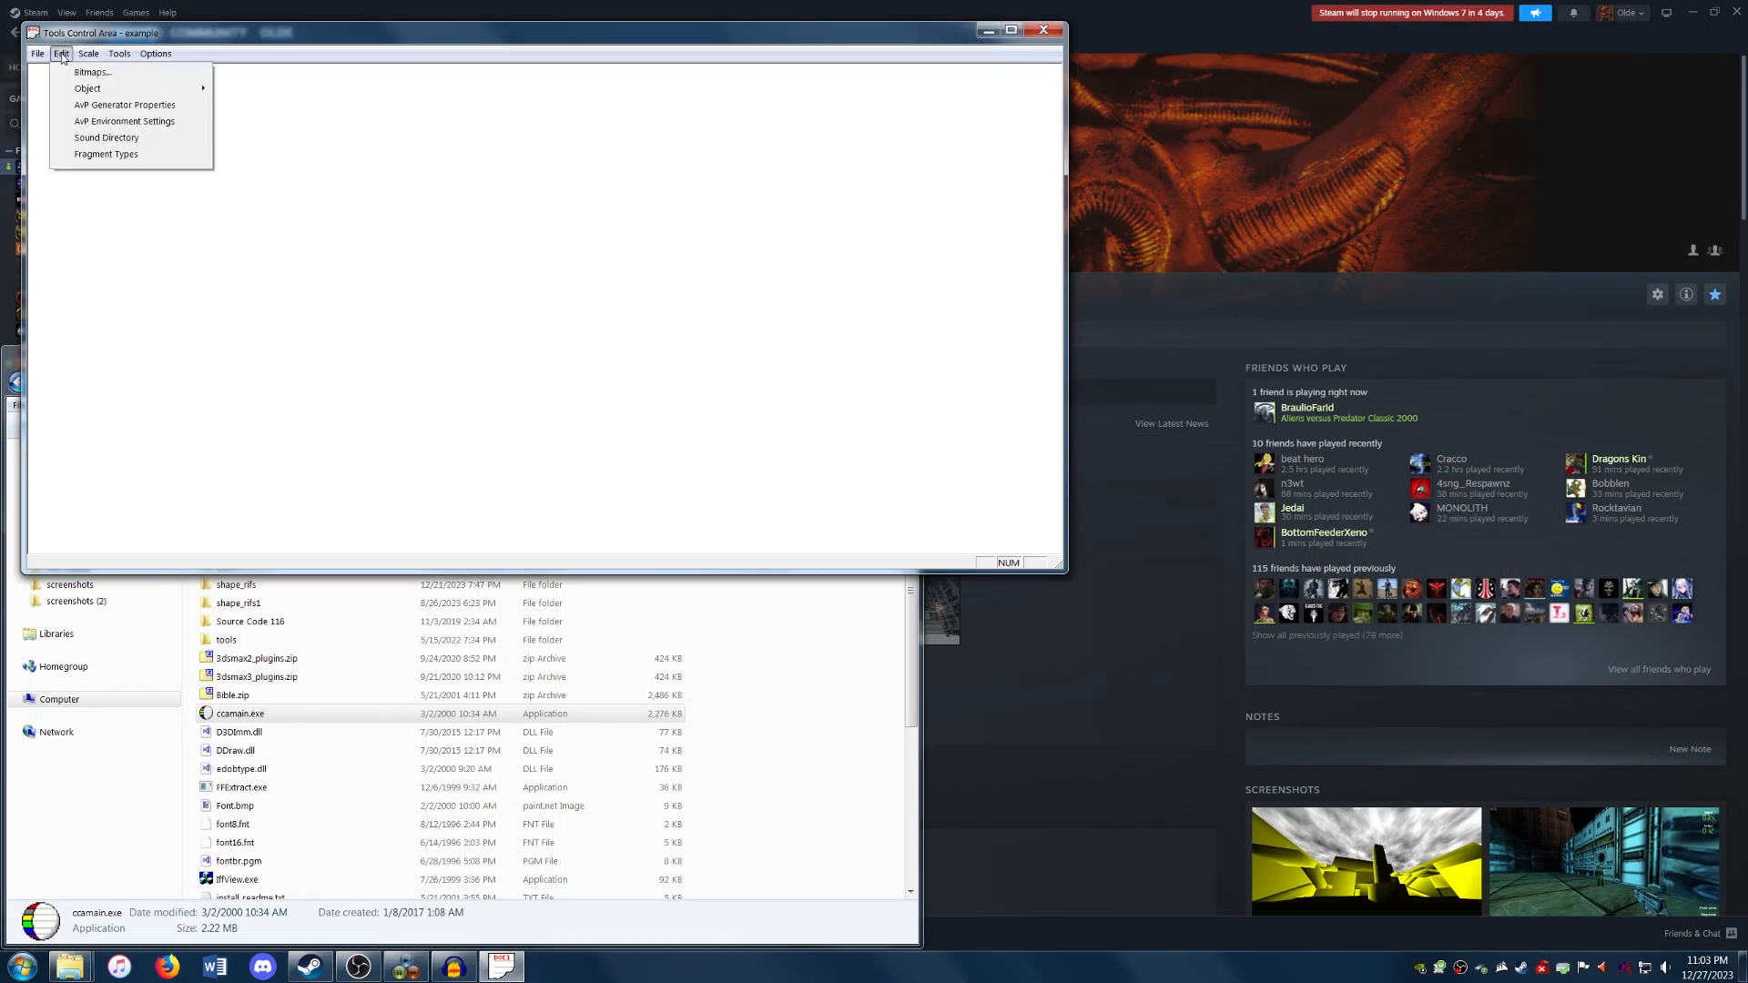
click(150, 124)
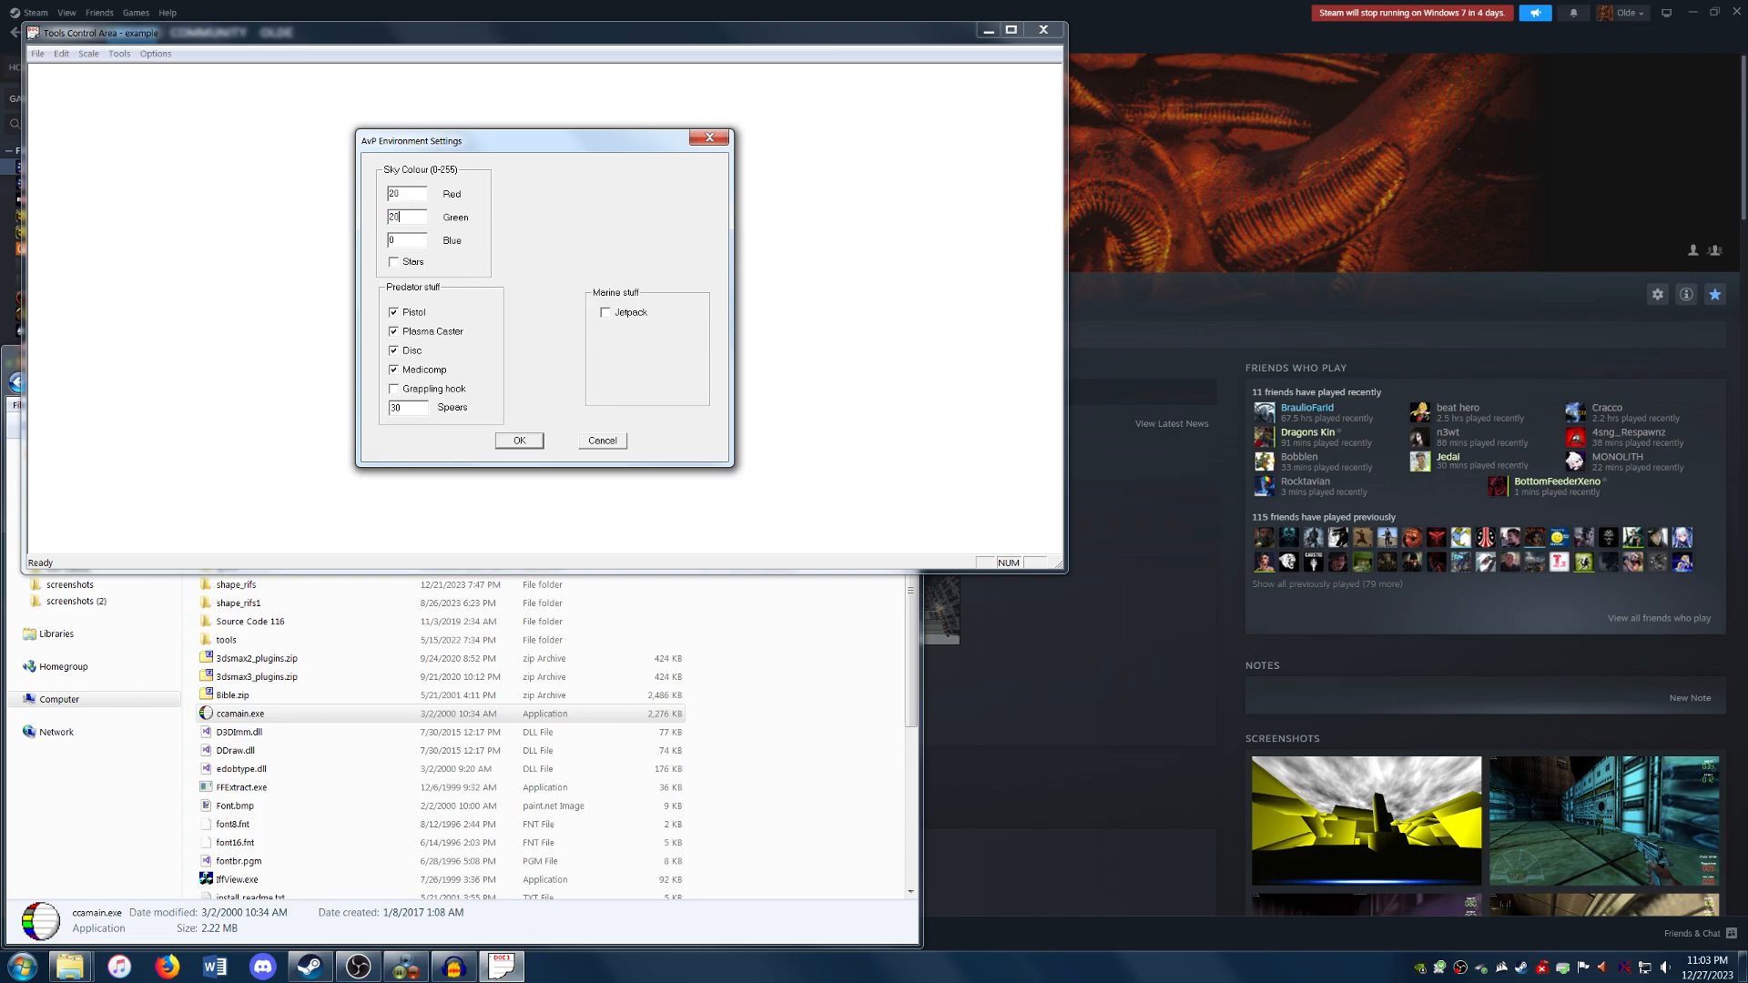
click(524, 443)
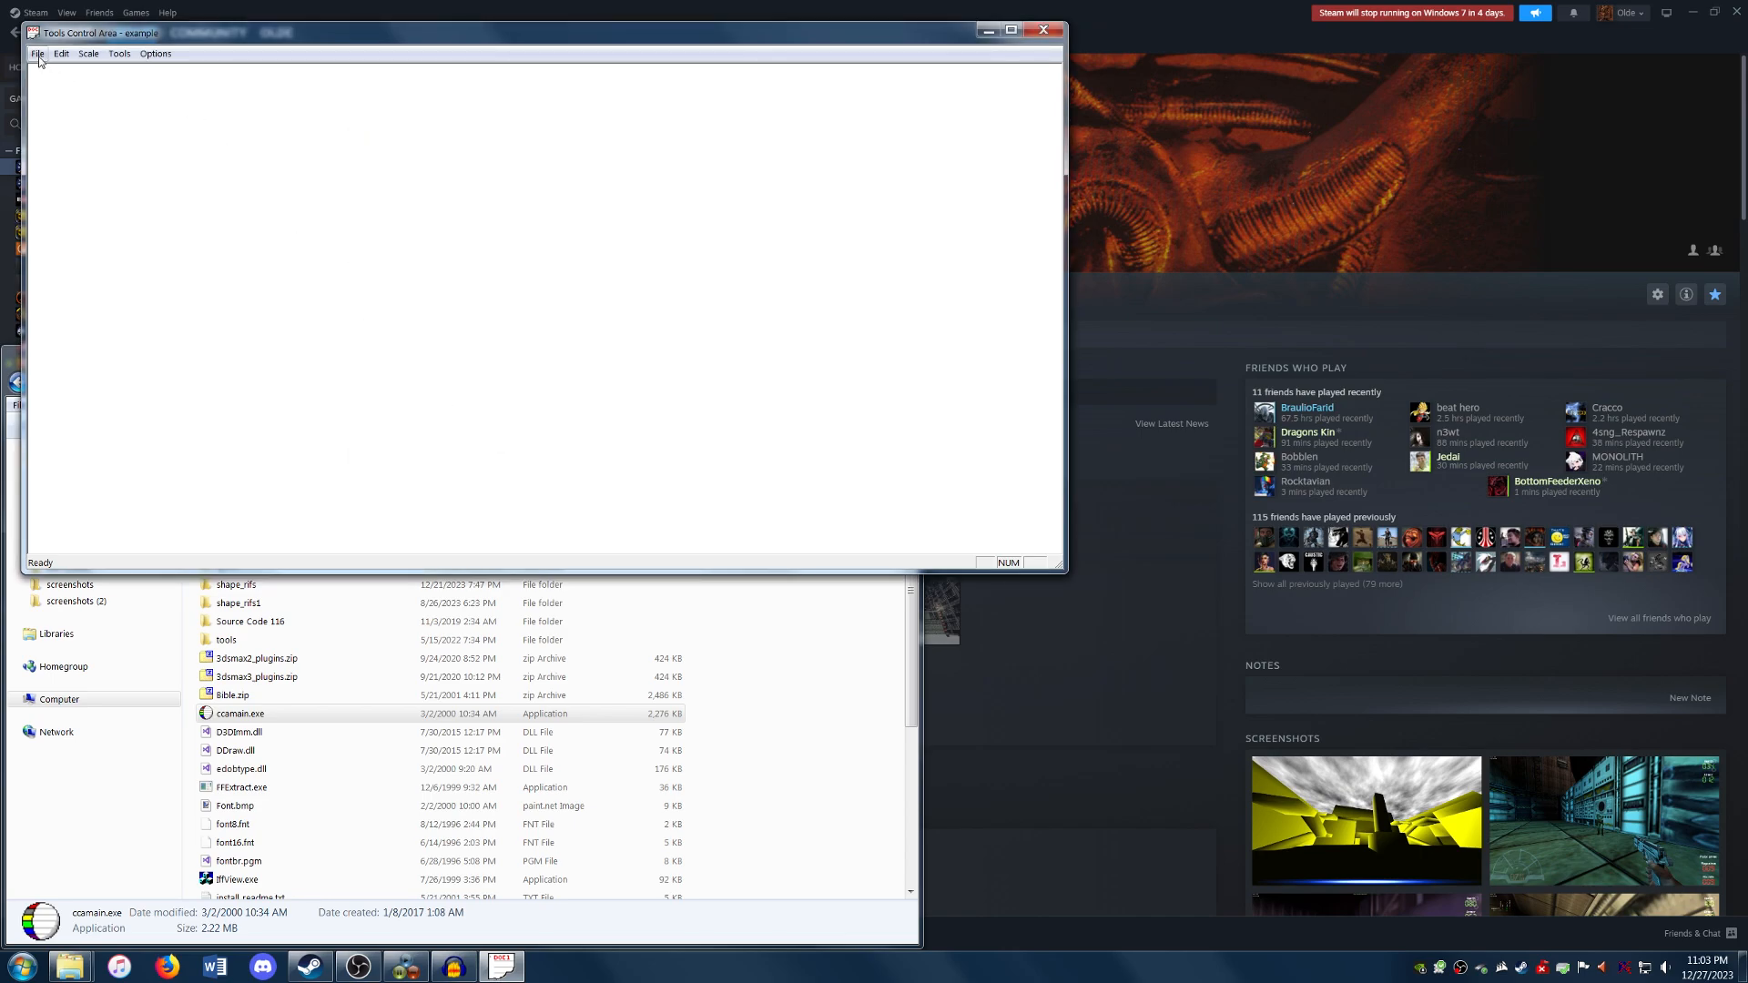
click(1038, 31)
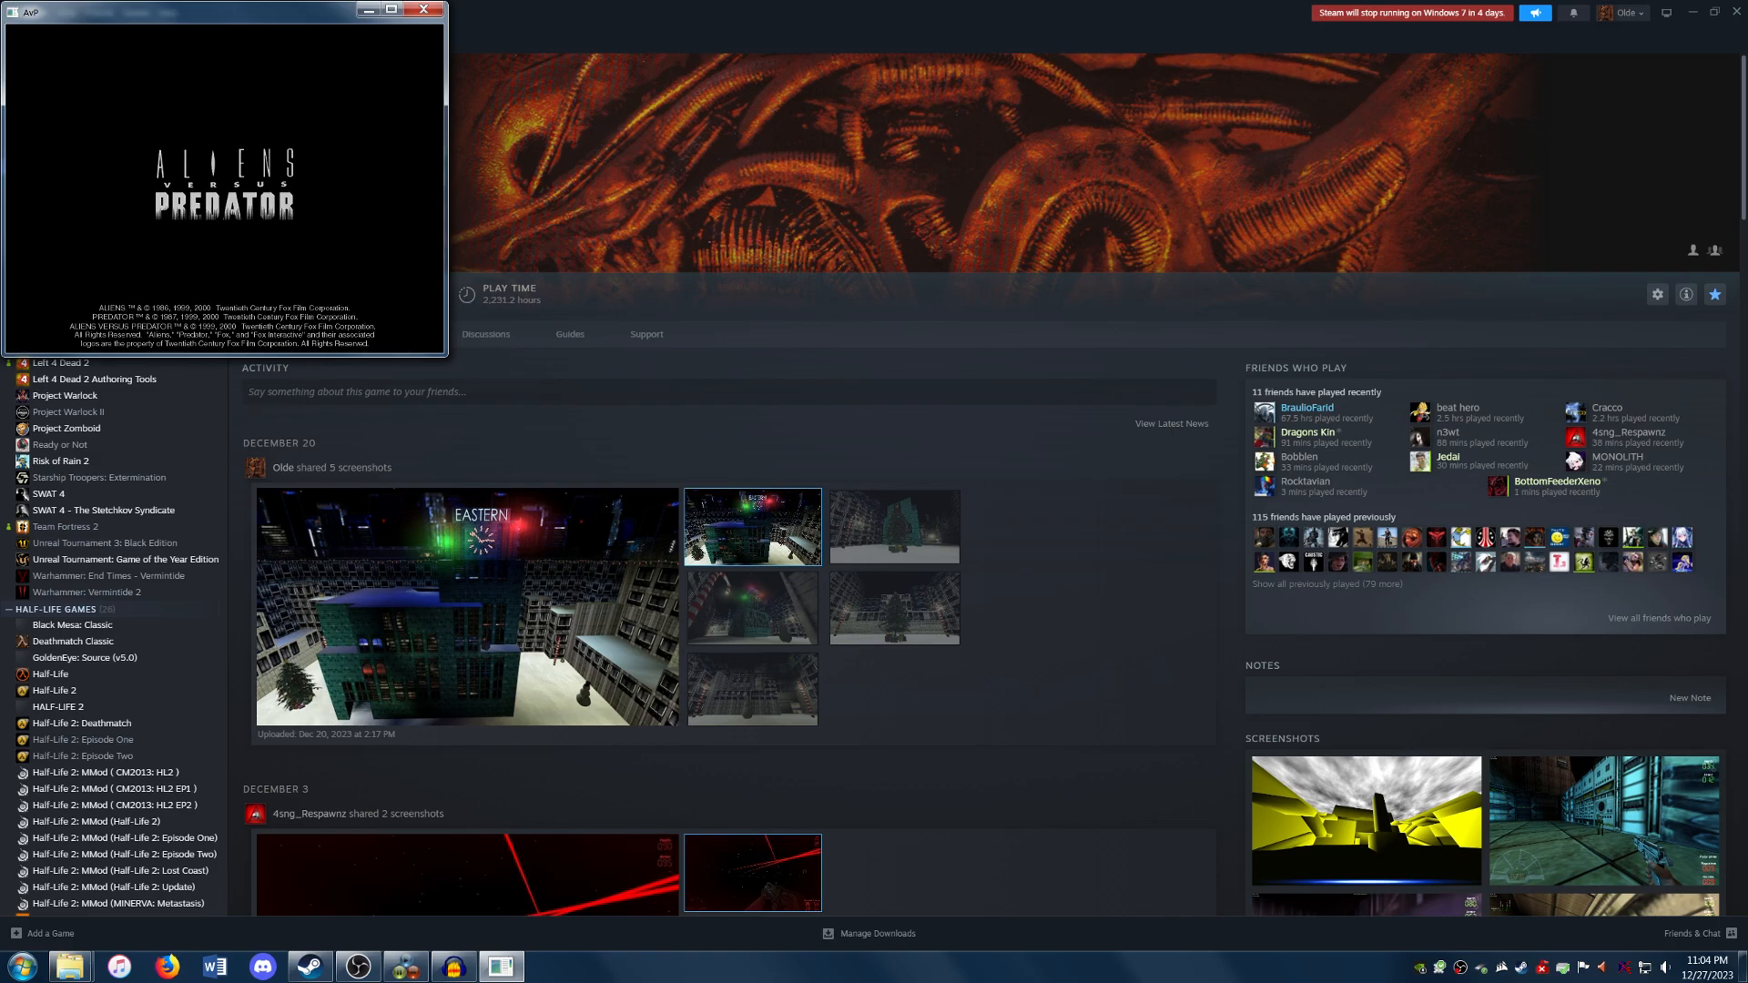
Start another multiplayer match on the example level to test the edited sky colour.
key(Return)
key(Return)
key(Down)
key(Down)
key(Return)
key(Return)
key(Return)
key(Return)
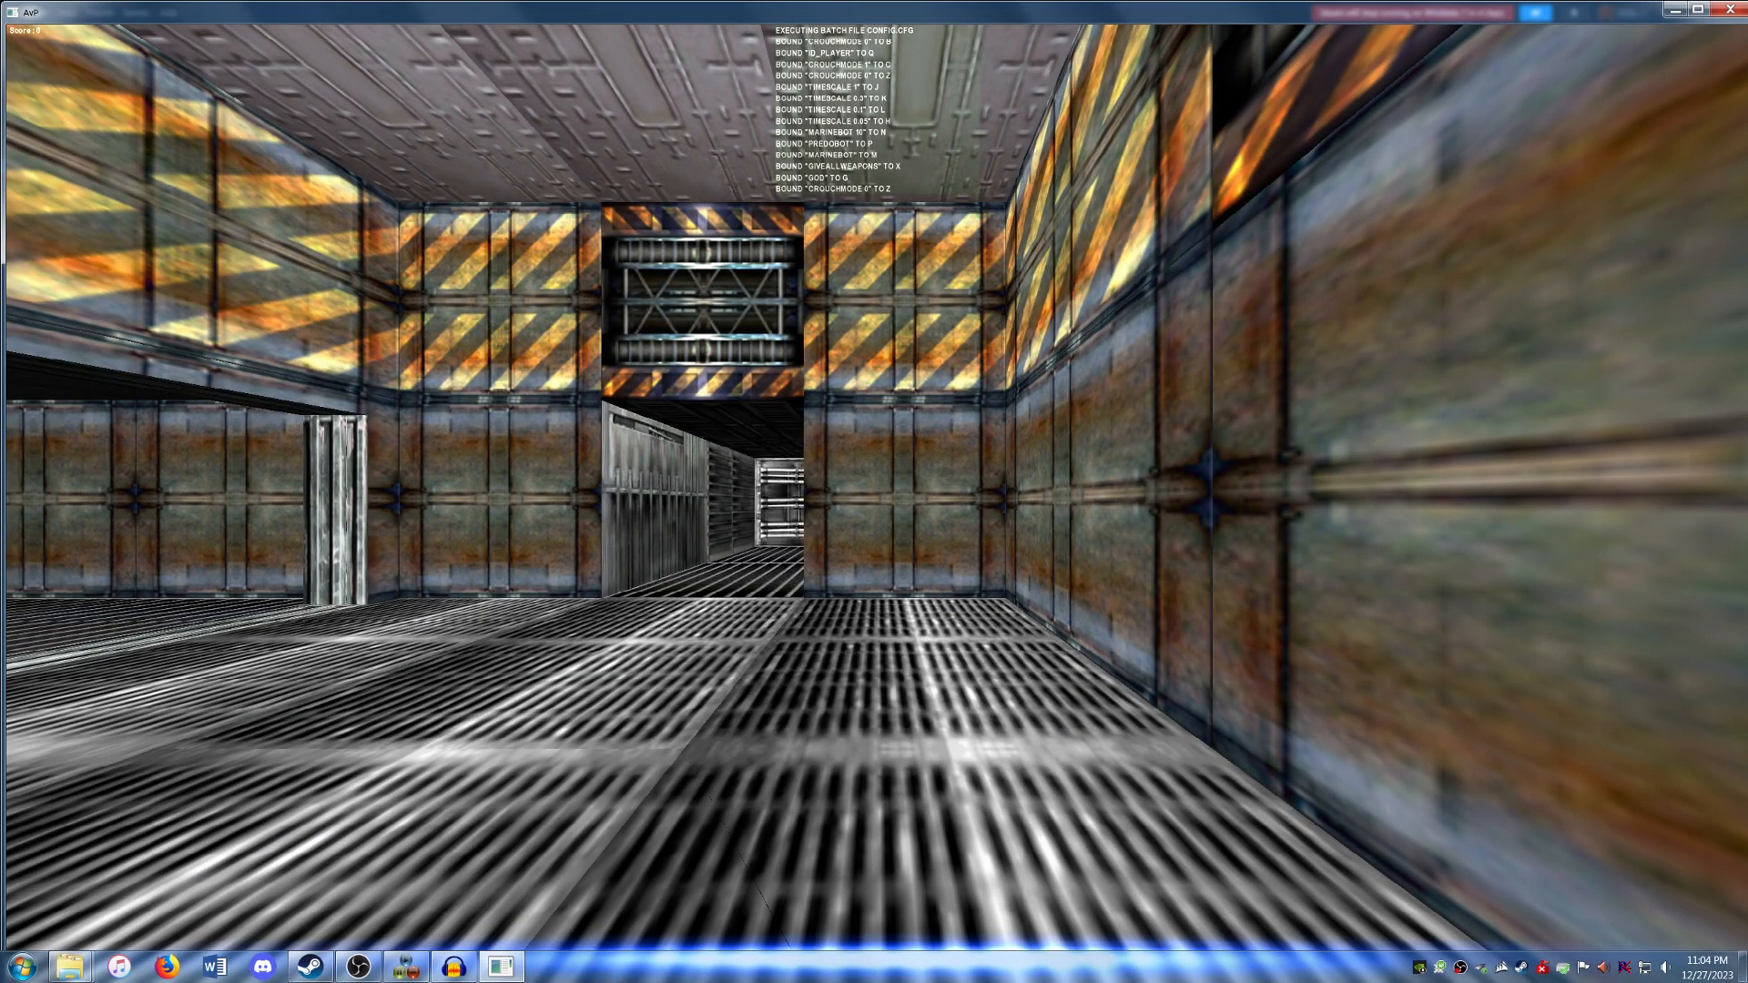
Walk from the main room to the alien-infested shaft and examine the sky colour above it.
key(w)
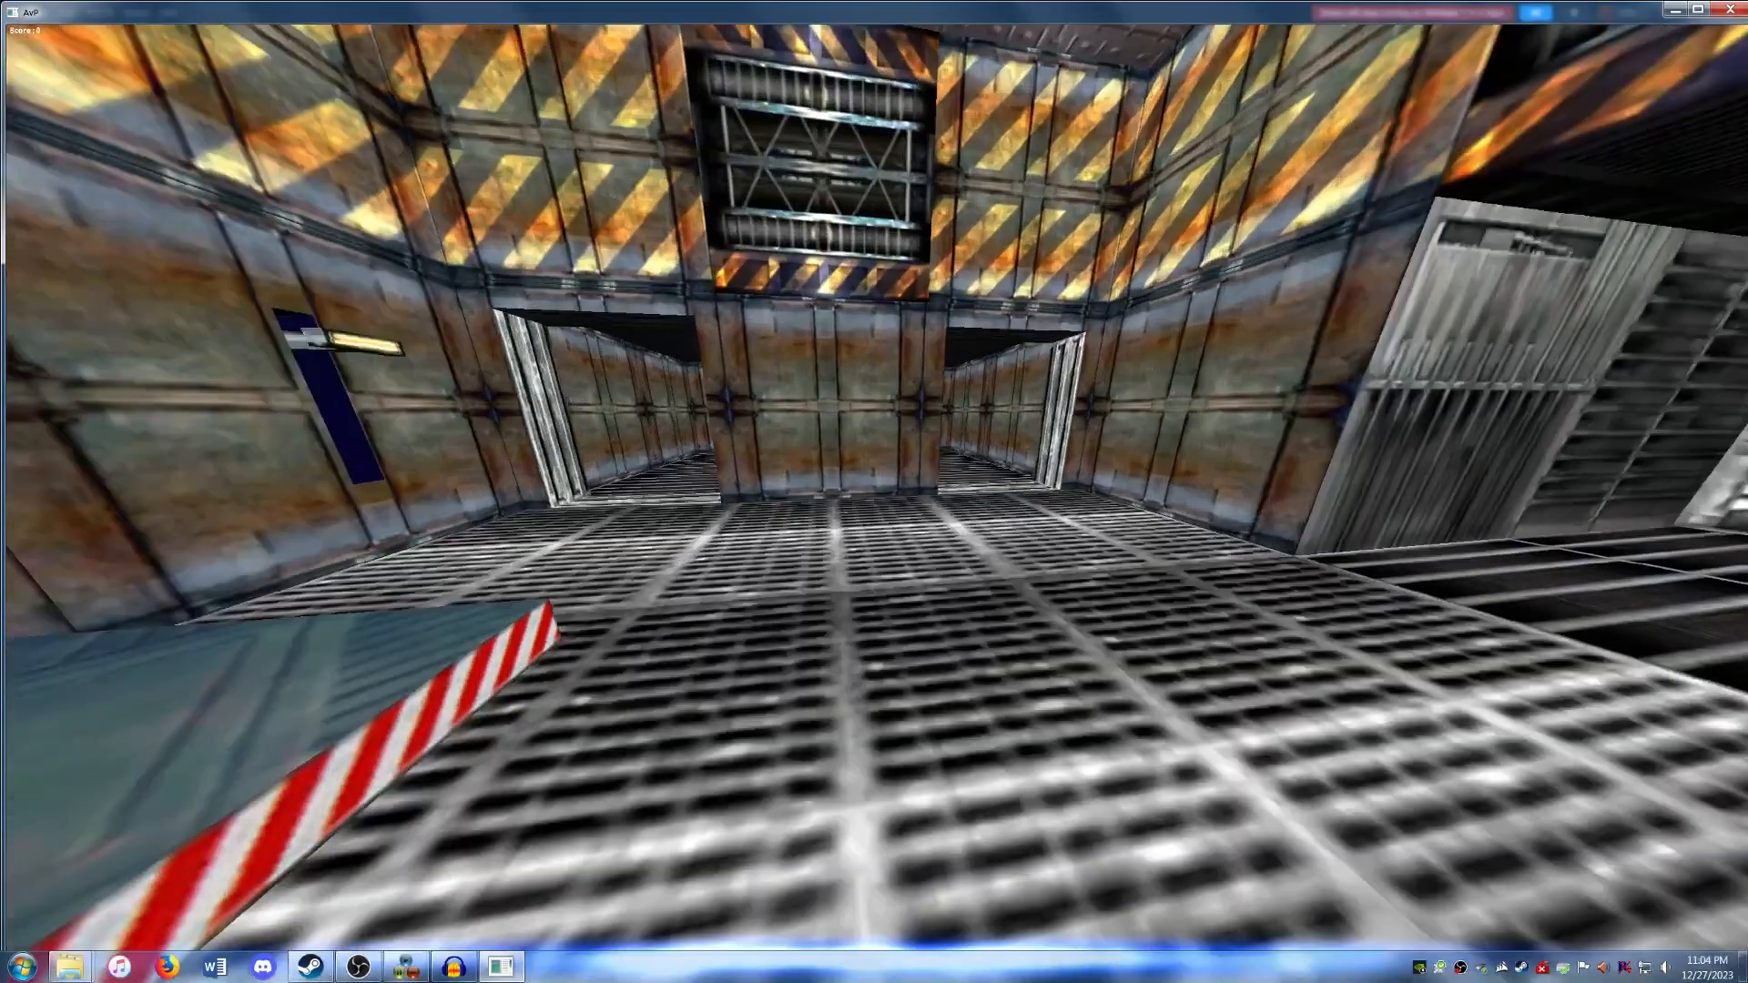
key(w)
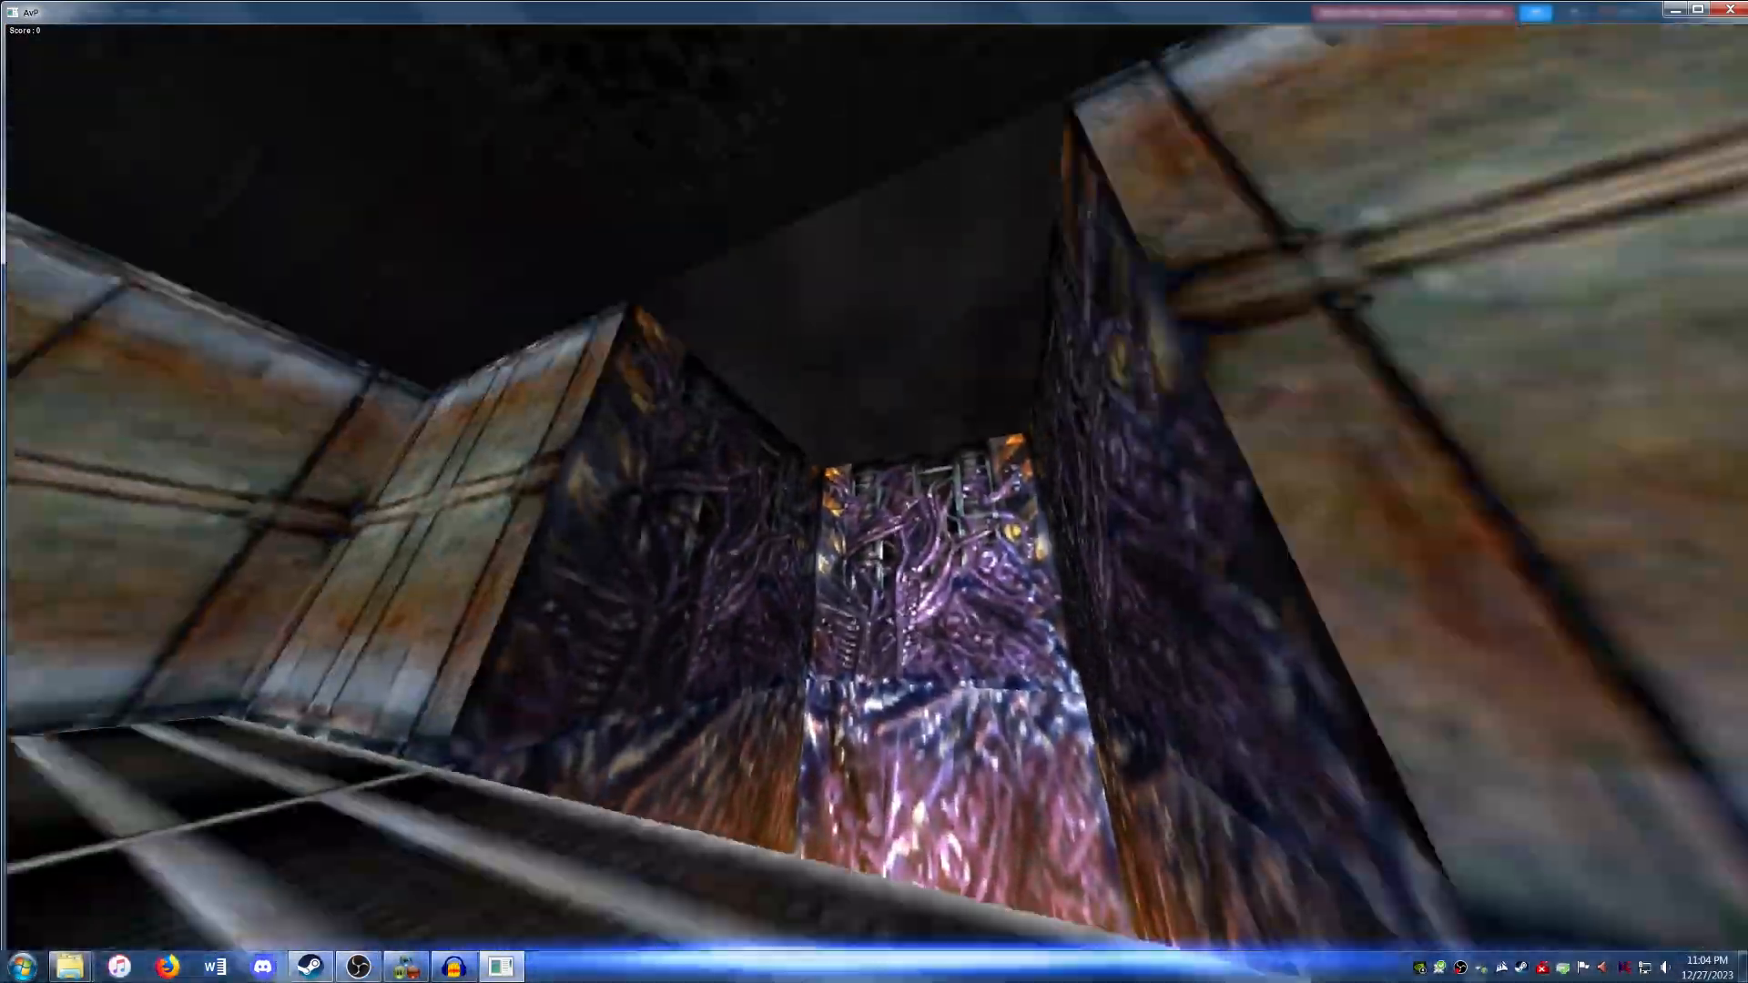
key(w)
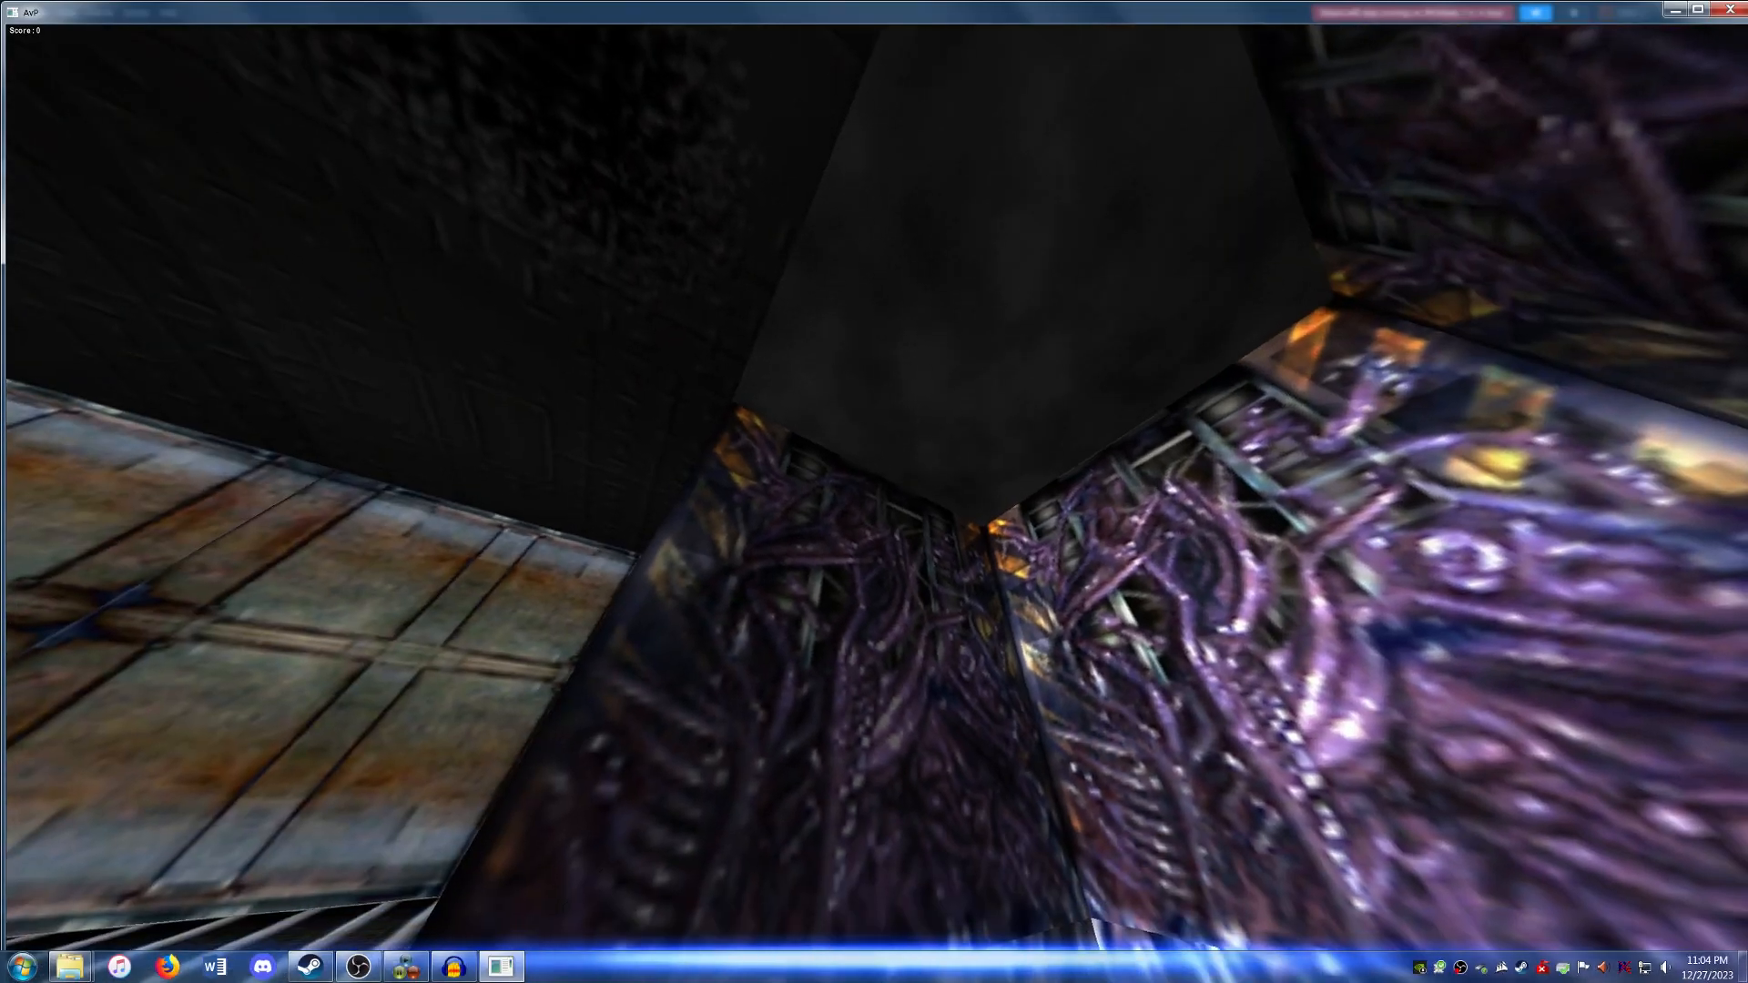
key(w)
key(w)
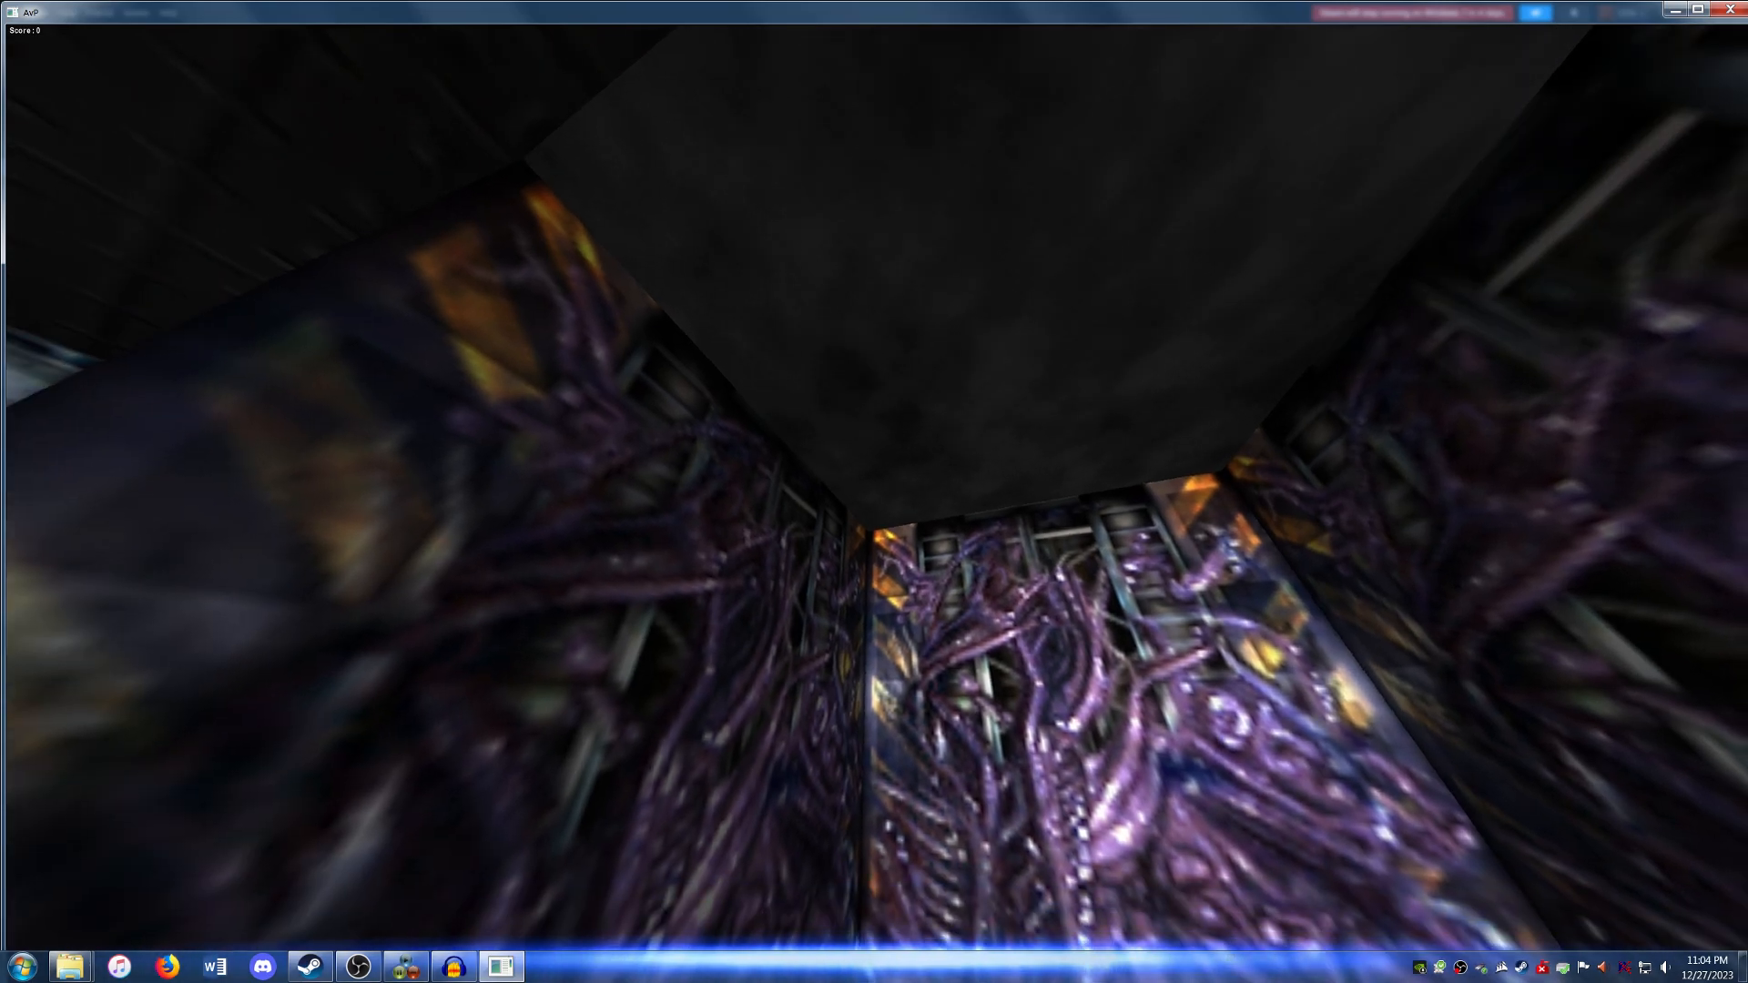
key(s)
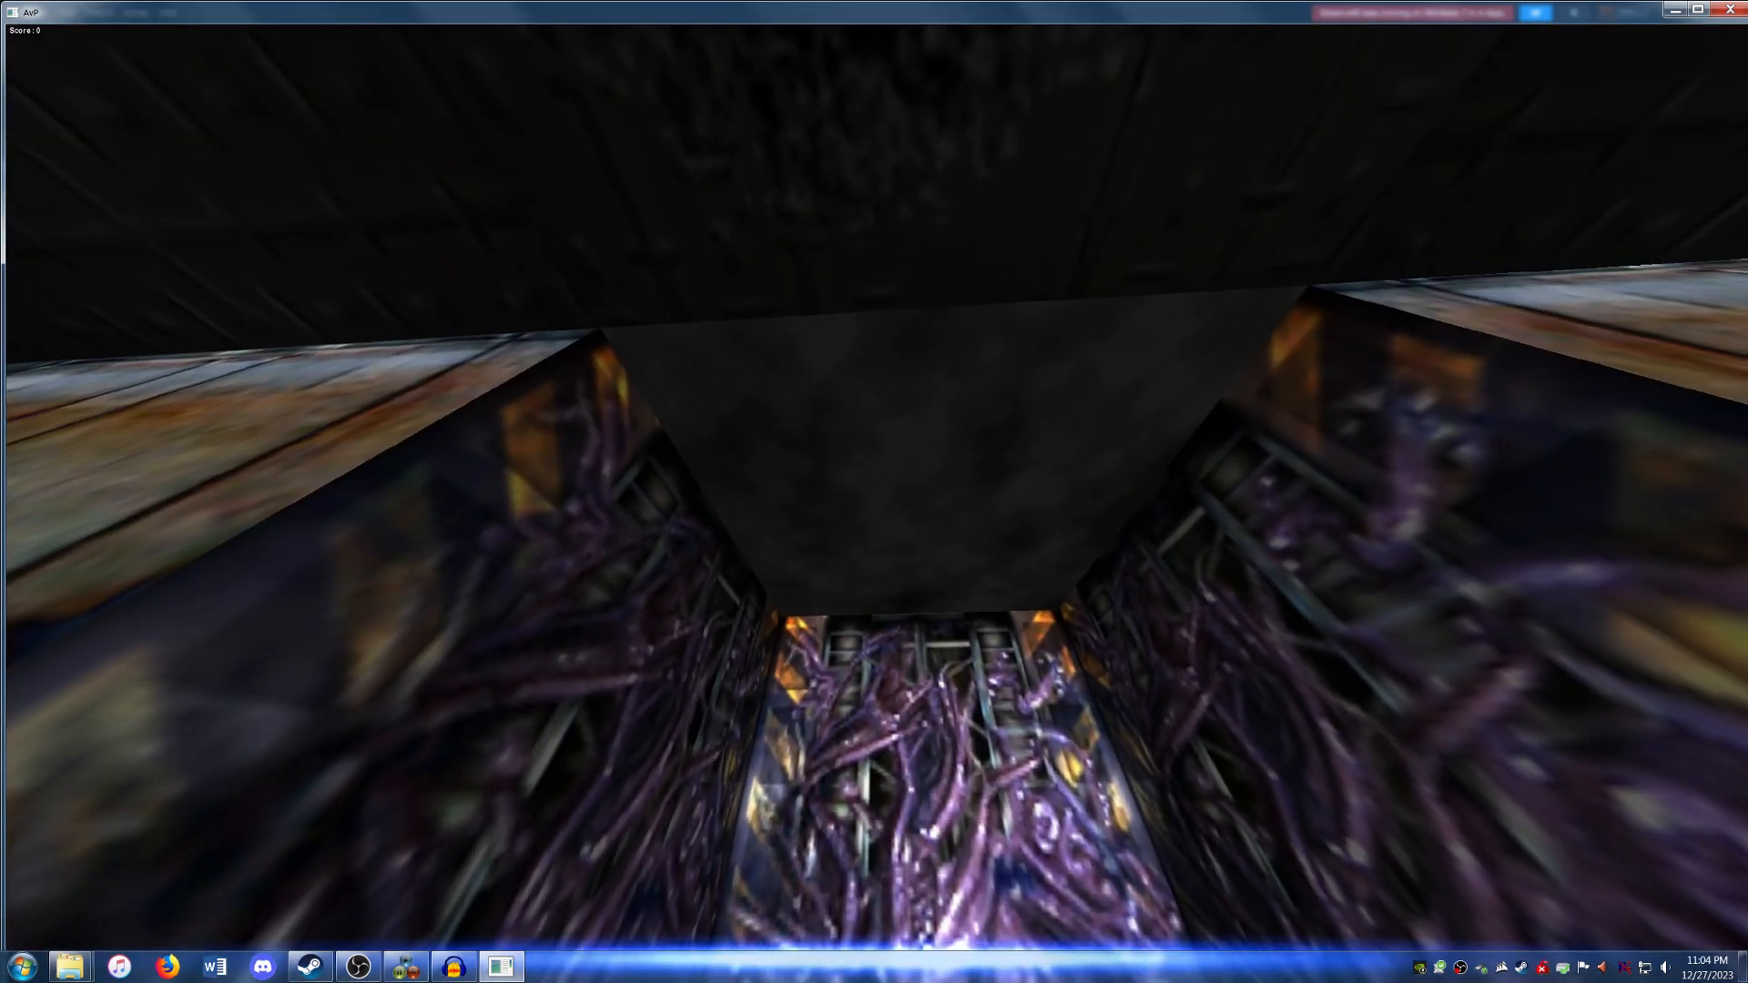
key(w)
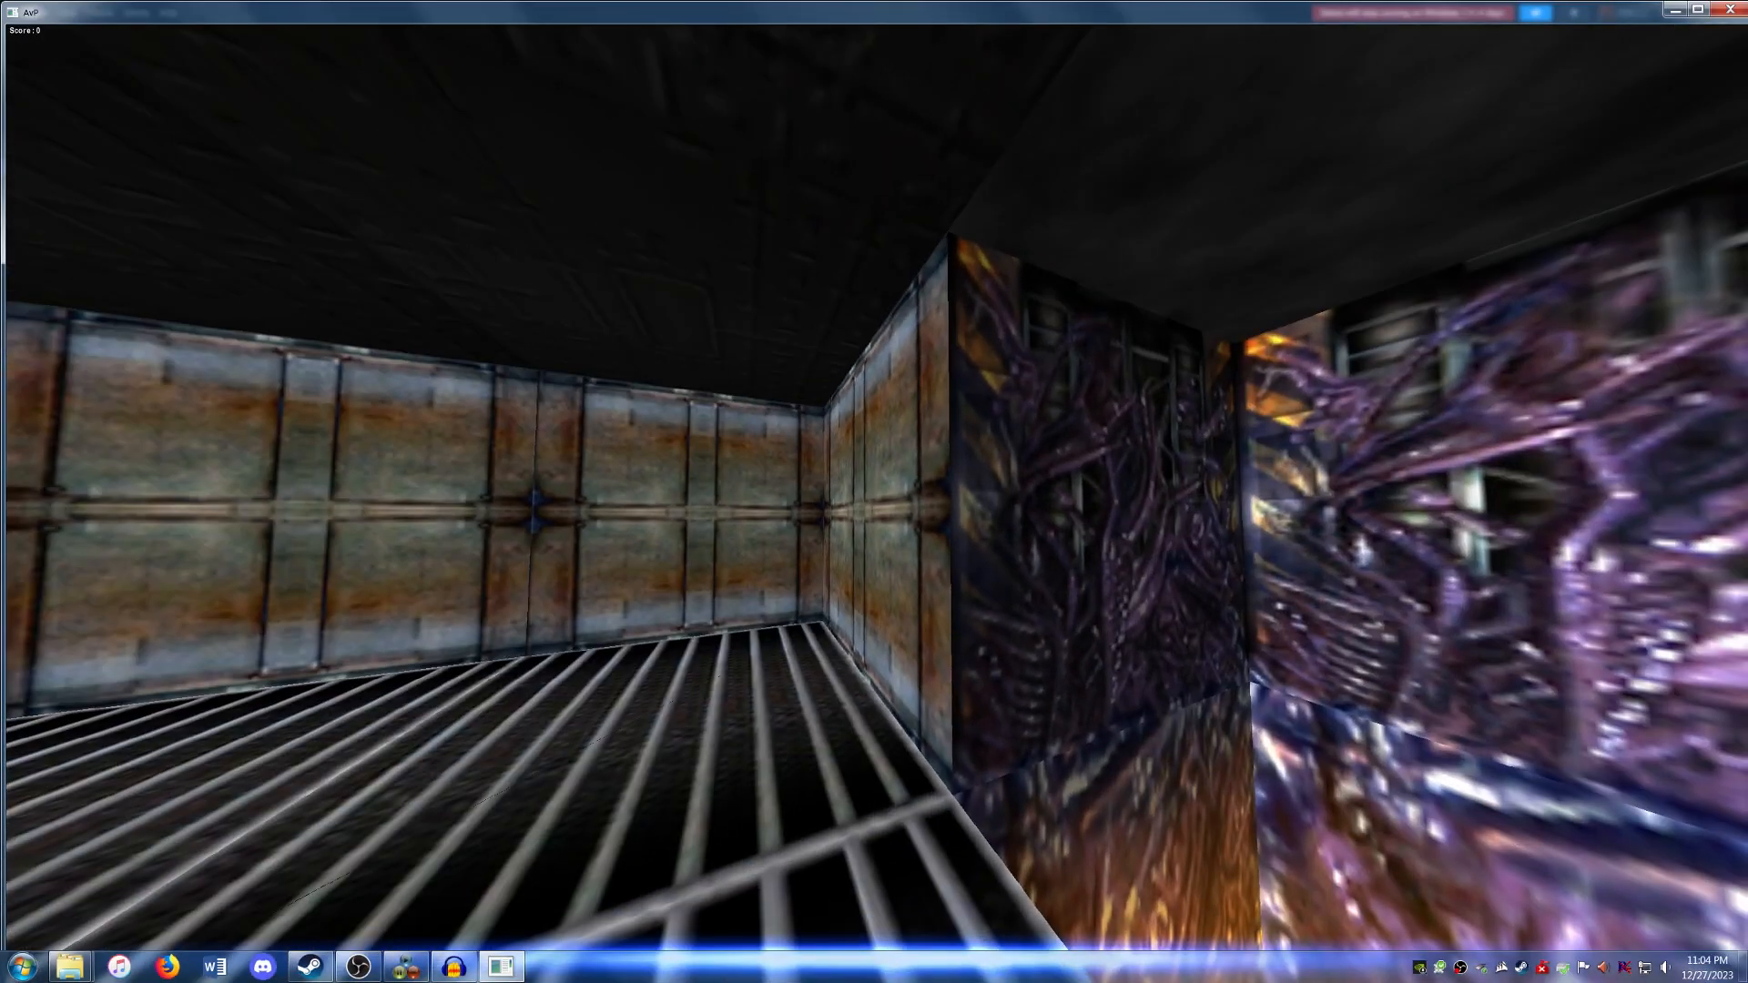
Abort the running multiplayer match and exit the game.
key(Escape)
key(Up)
key(Return)
key(Escape)
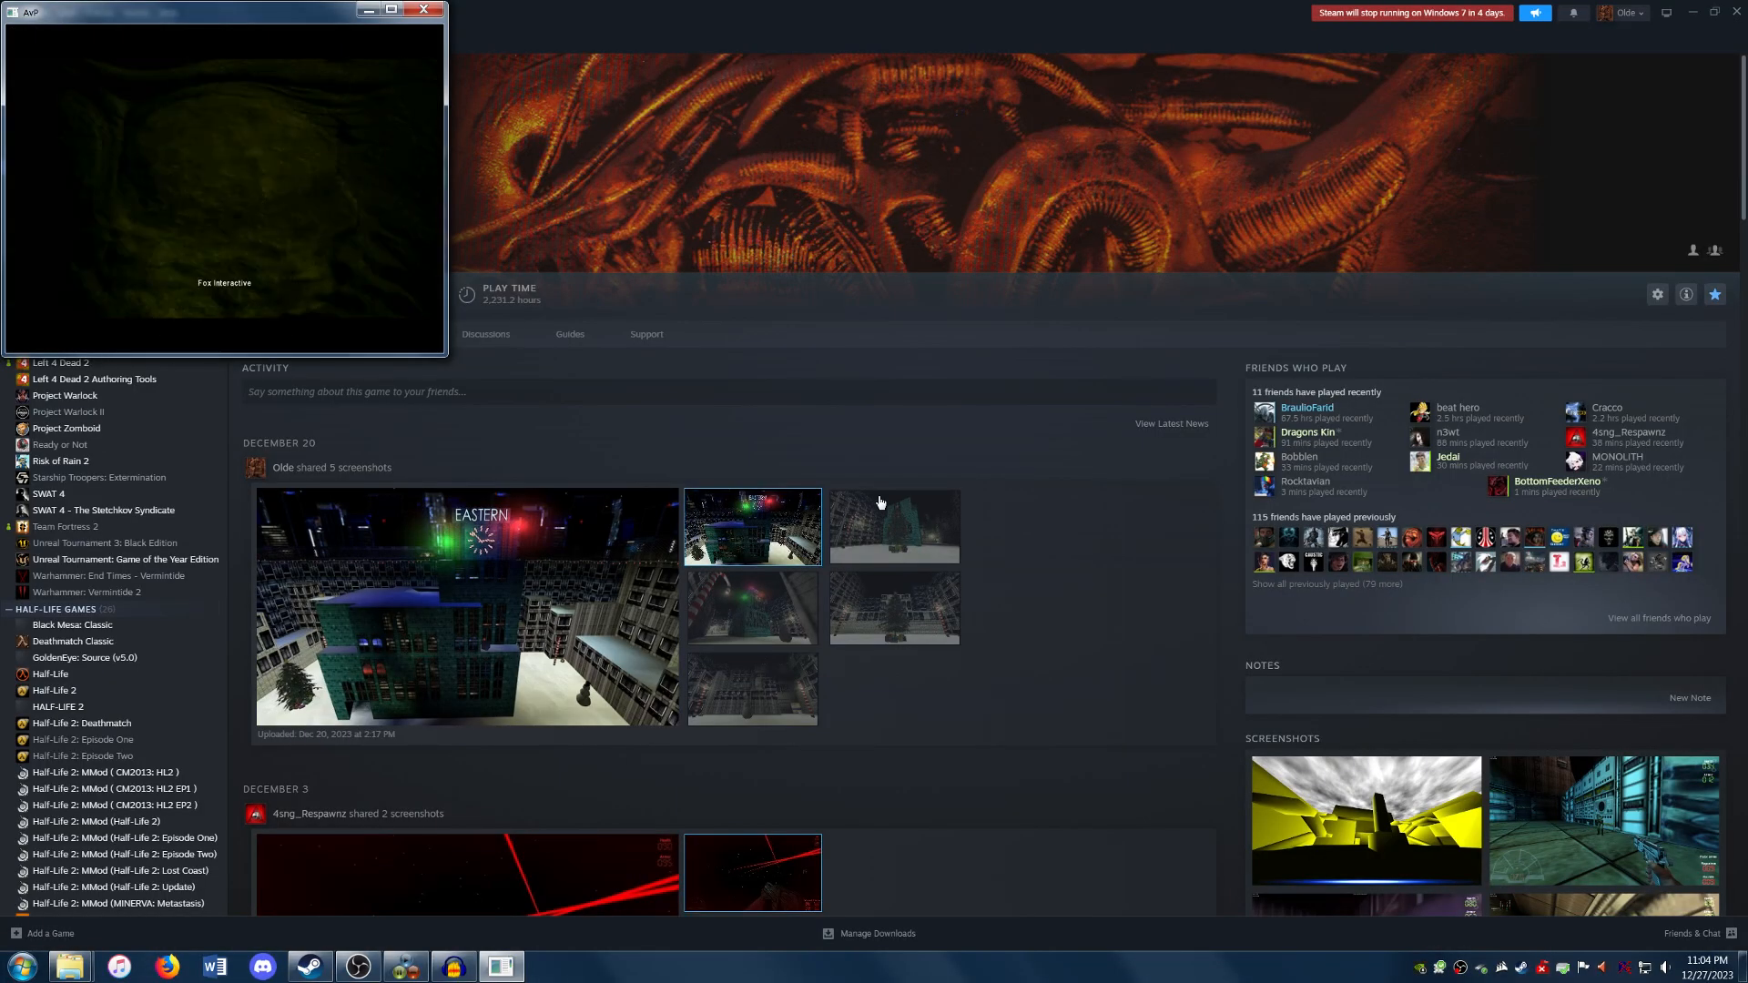
Reopen ccamain.exe from the Tools folder and load the example.RIF level into it.
mouse_move(70, 966)
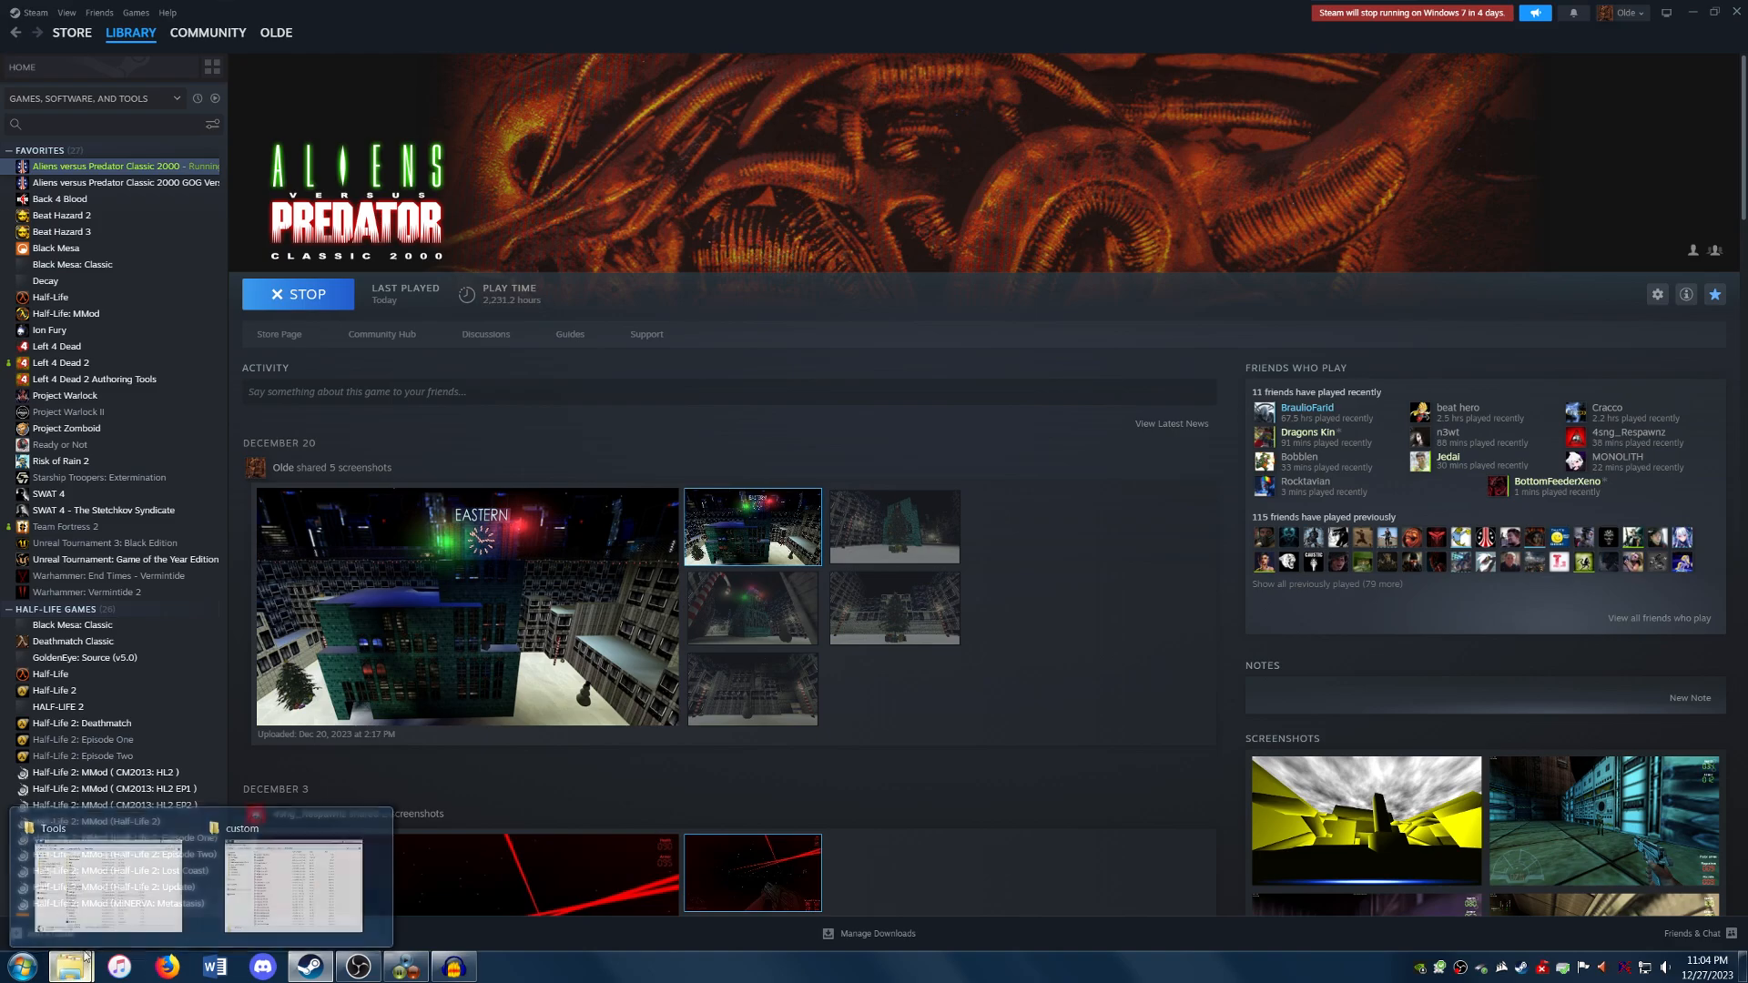
click(293, 881)
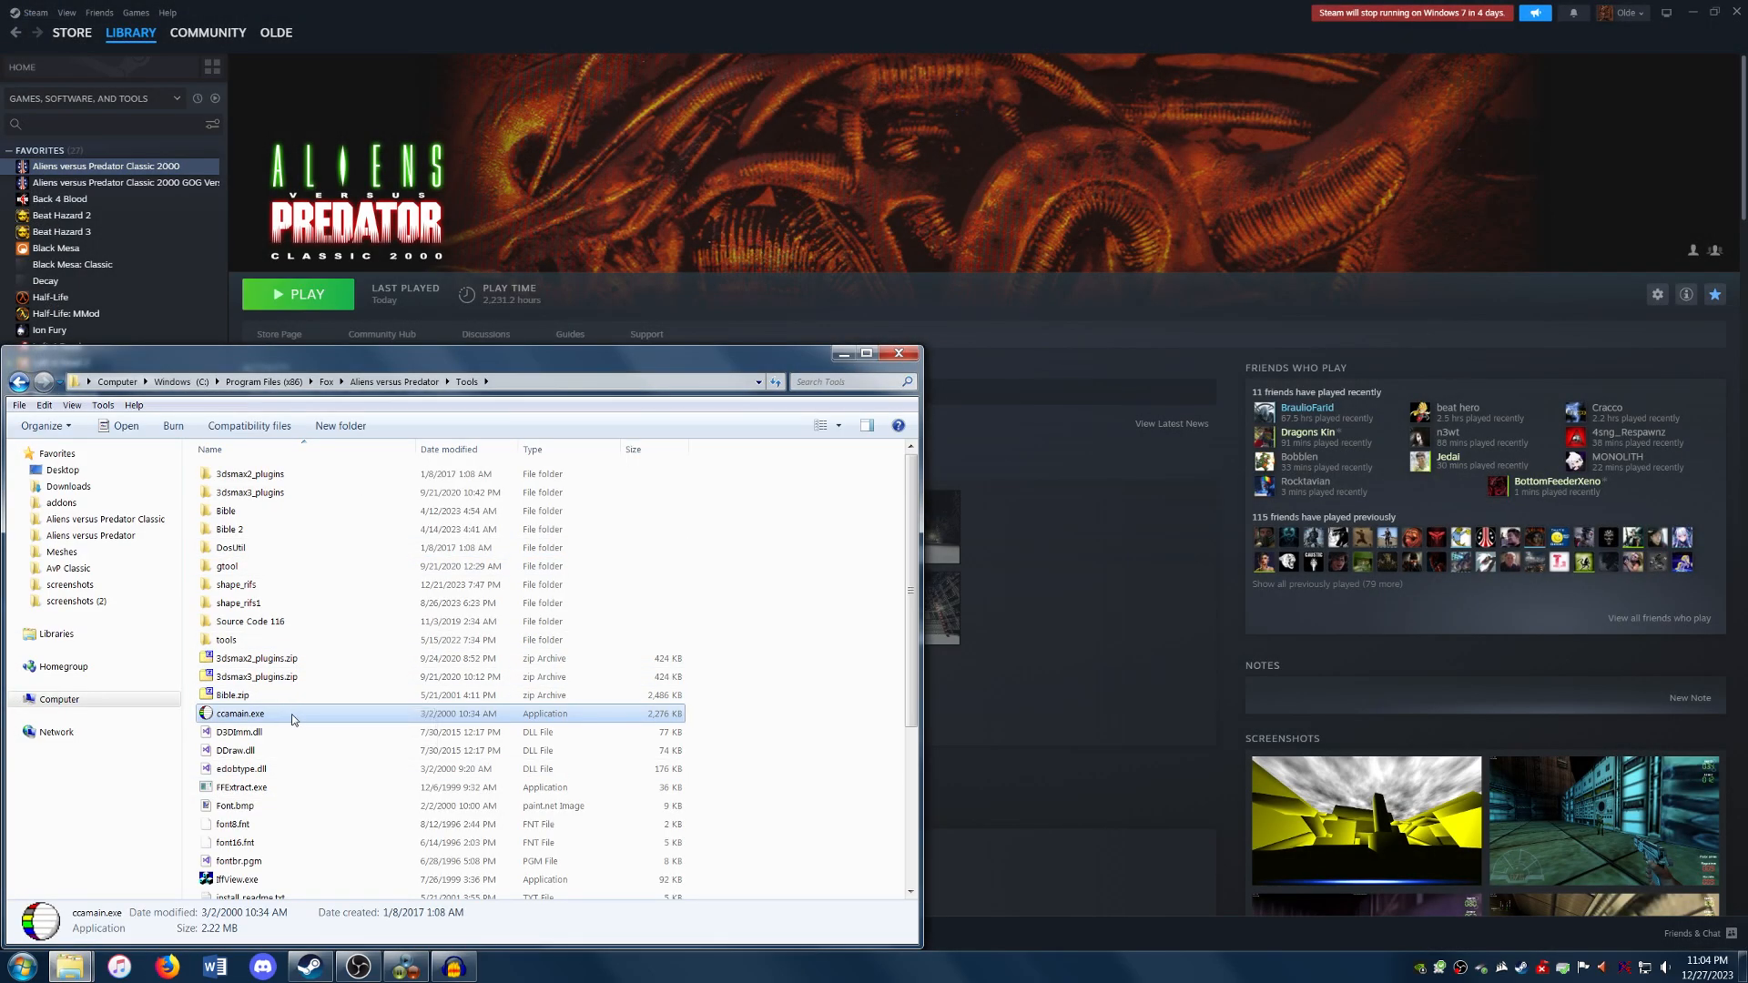
double_click(293, 717)
click(61, 78)
click(65, 113)
click(836, 492)
text(ex)
key(Right)
key(Return)
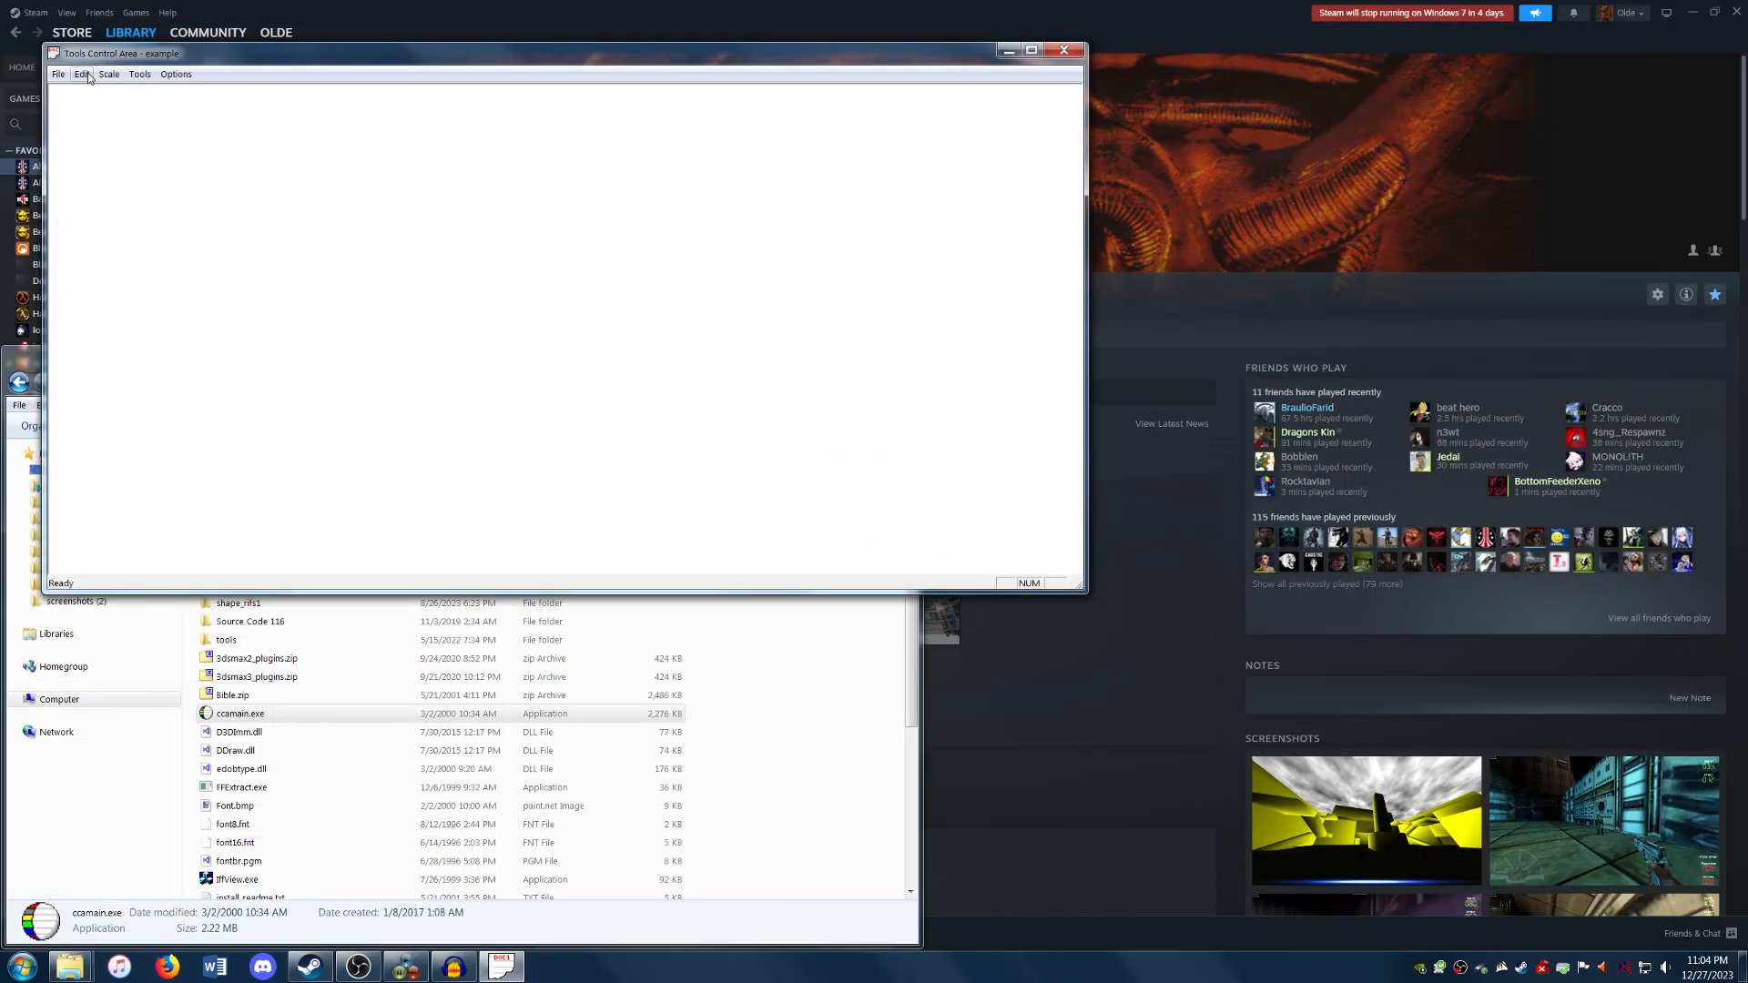
Enable Stars under Sky Colour in the AvP Environment Settings, then save the level and close the tool.
click(82, 75)
click(119, 143)
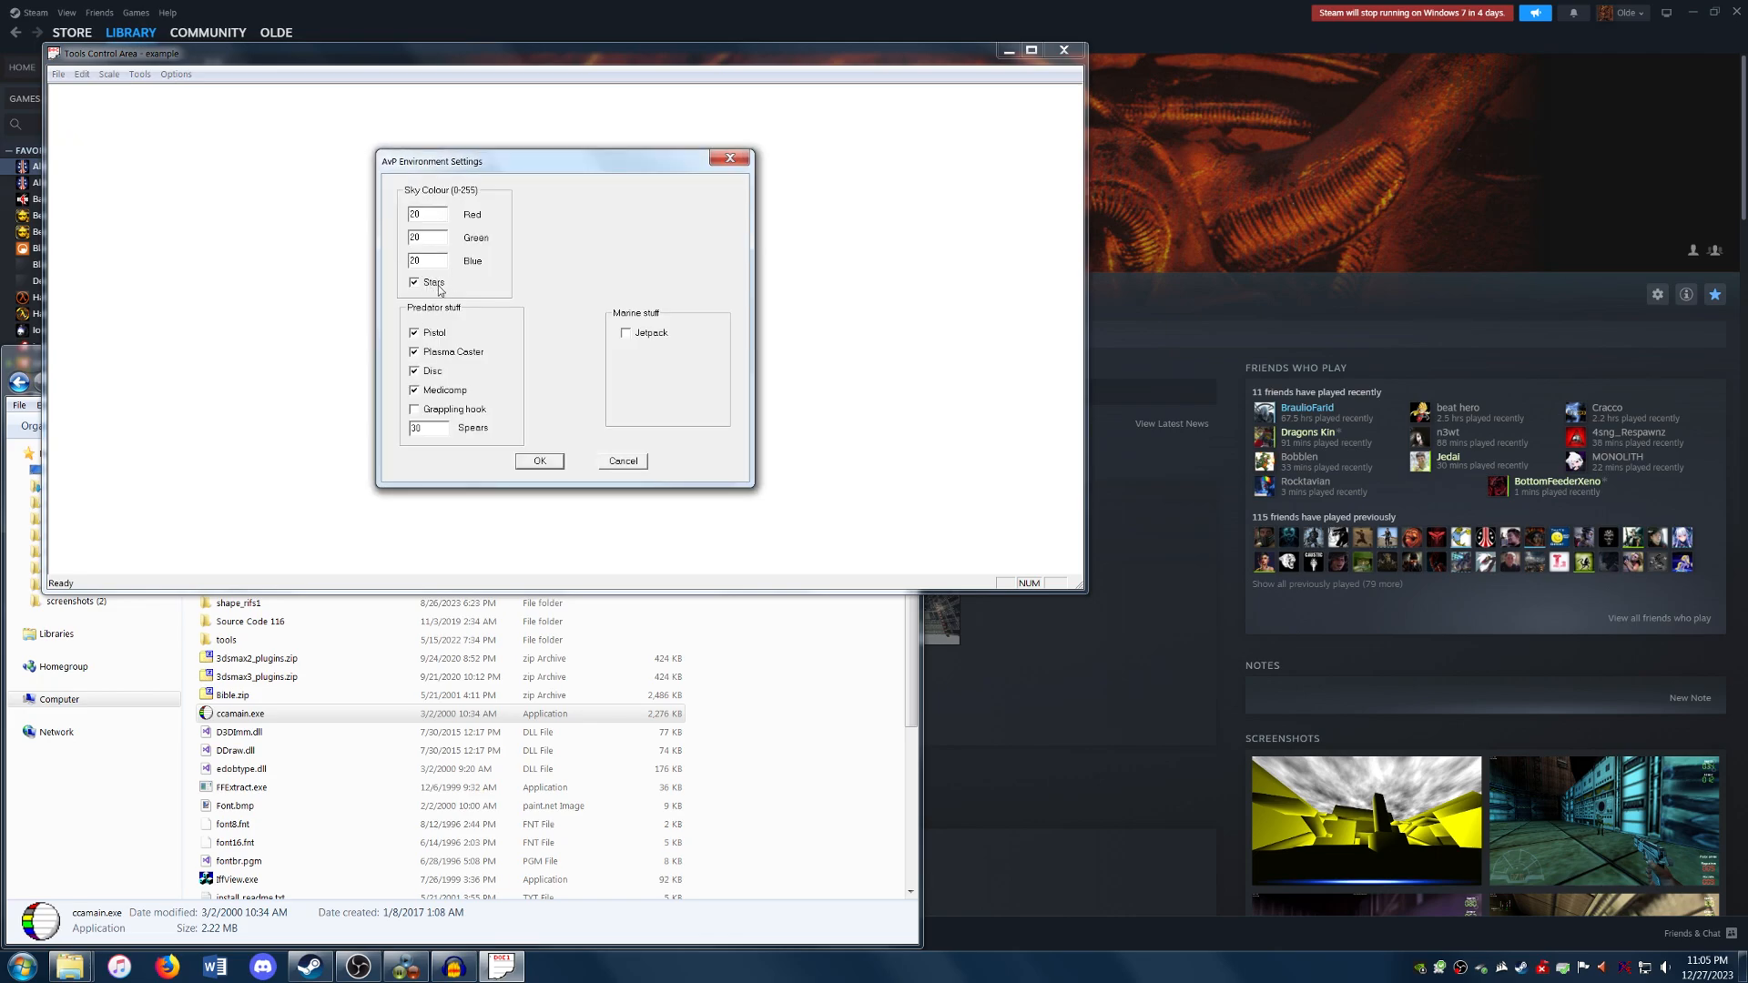
click(540, 463)
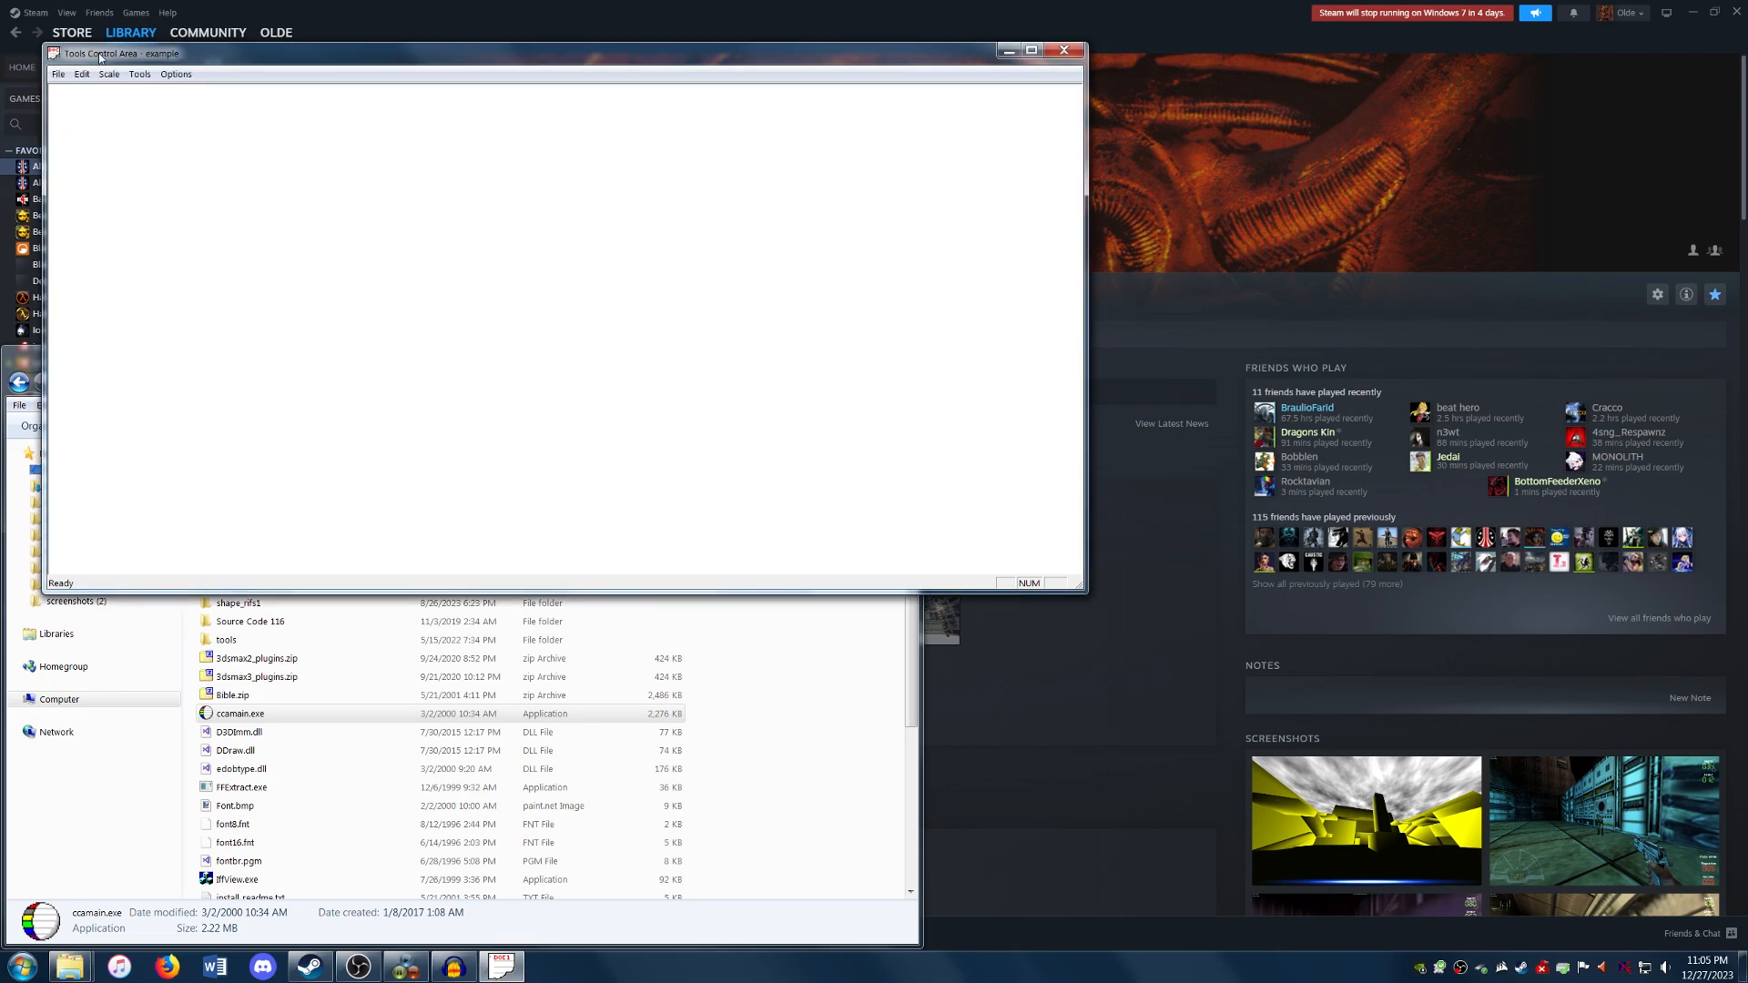
click(1065, 51)
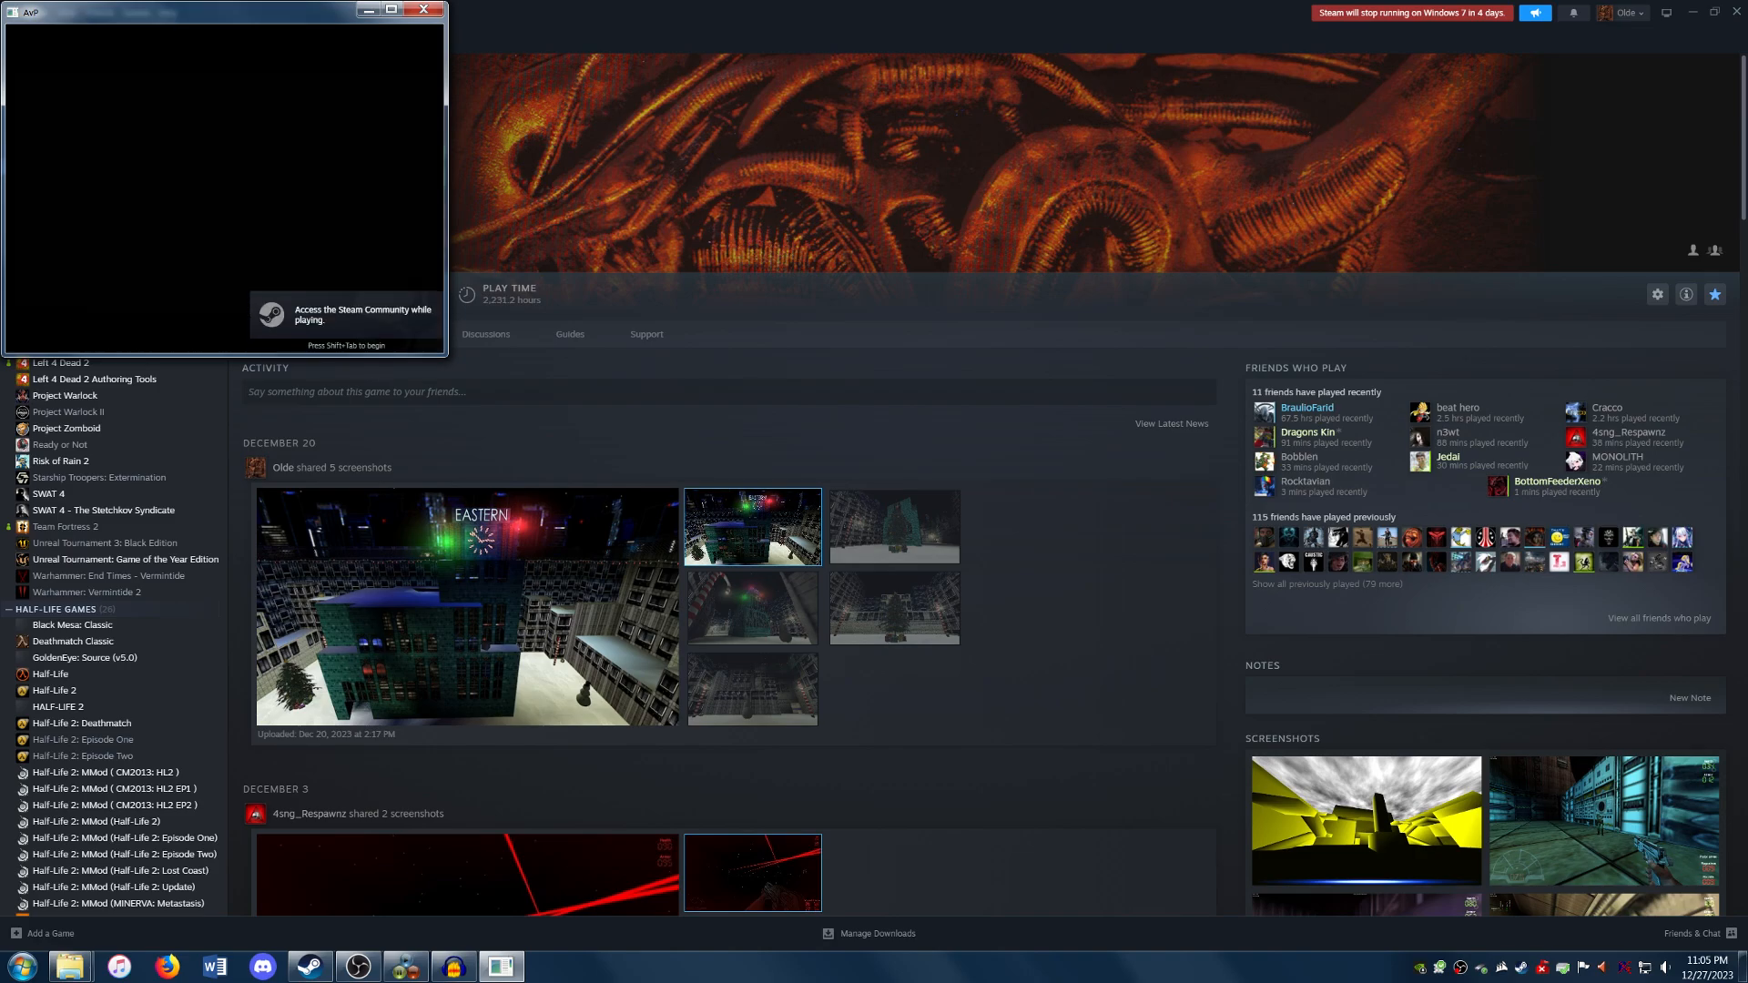
Launch the game and start a multiplayer match on the example level to test the star setting.
key(Down)
key(Return)
key(Return)
key(Return)
key(Return)
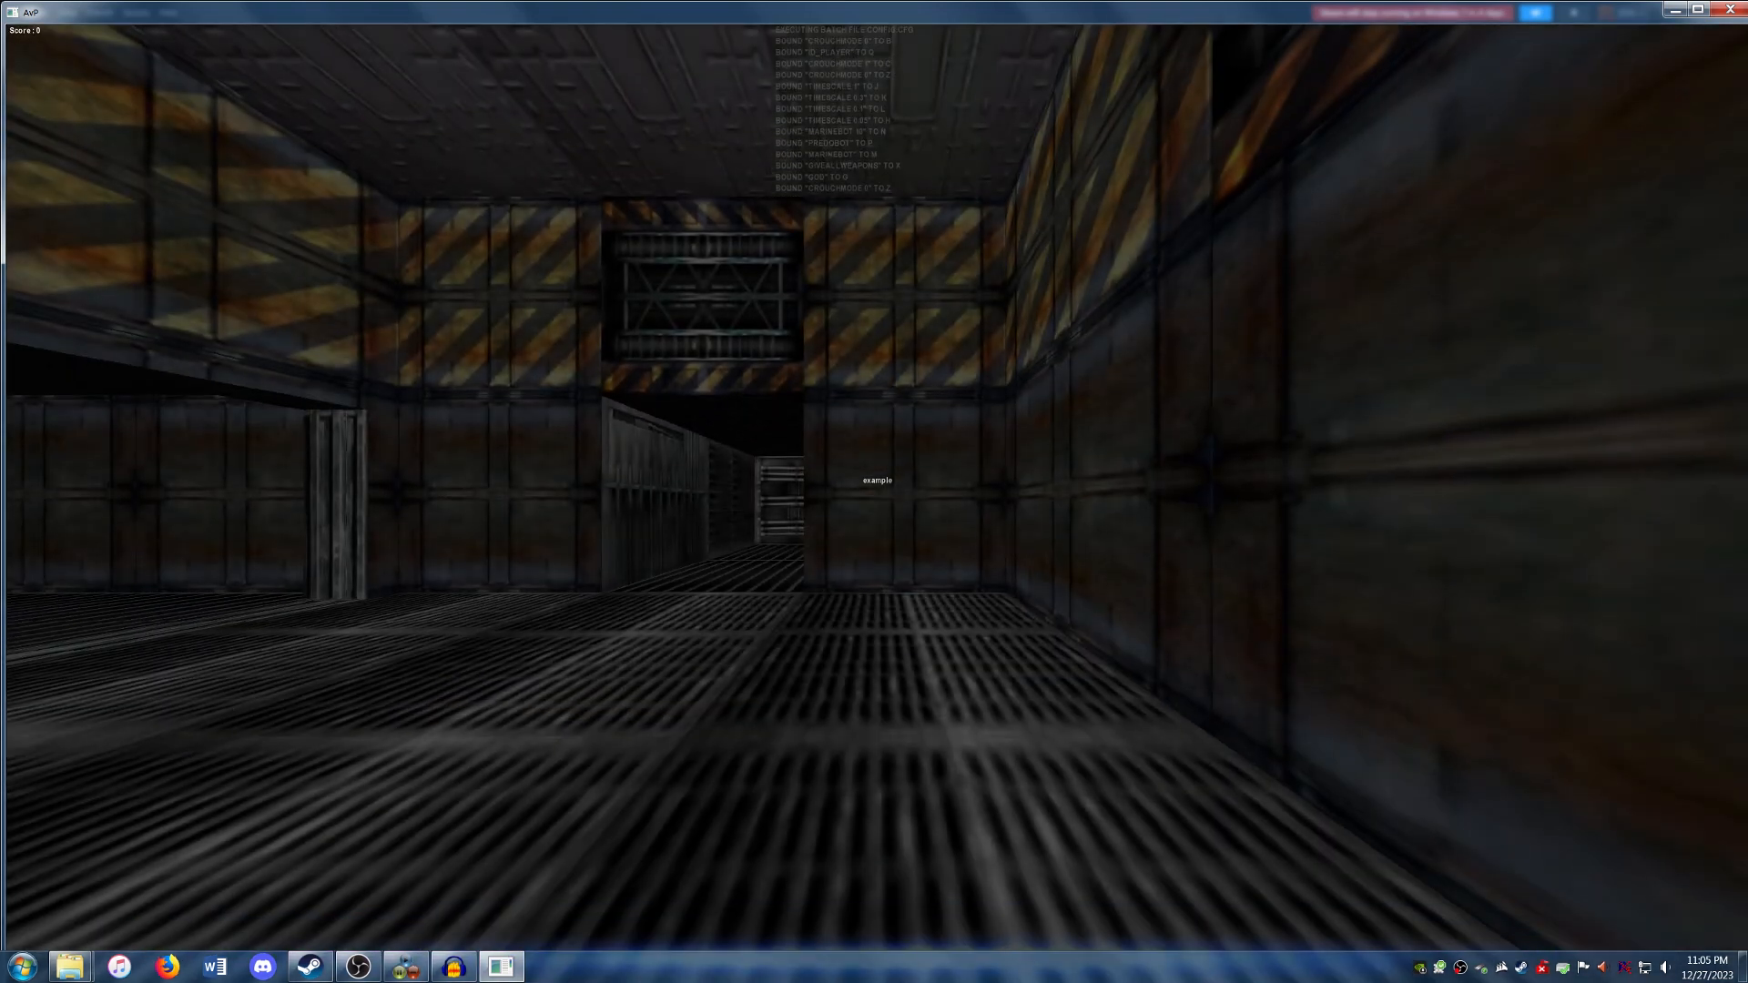
Walk to the alien-infested shaft and examine the sky above it for stars from several angles.
key(w)
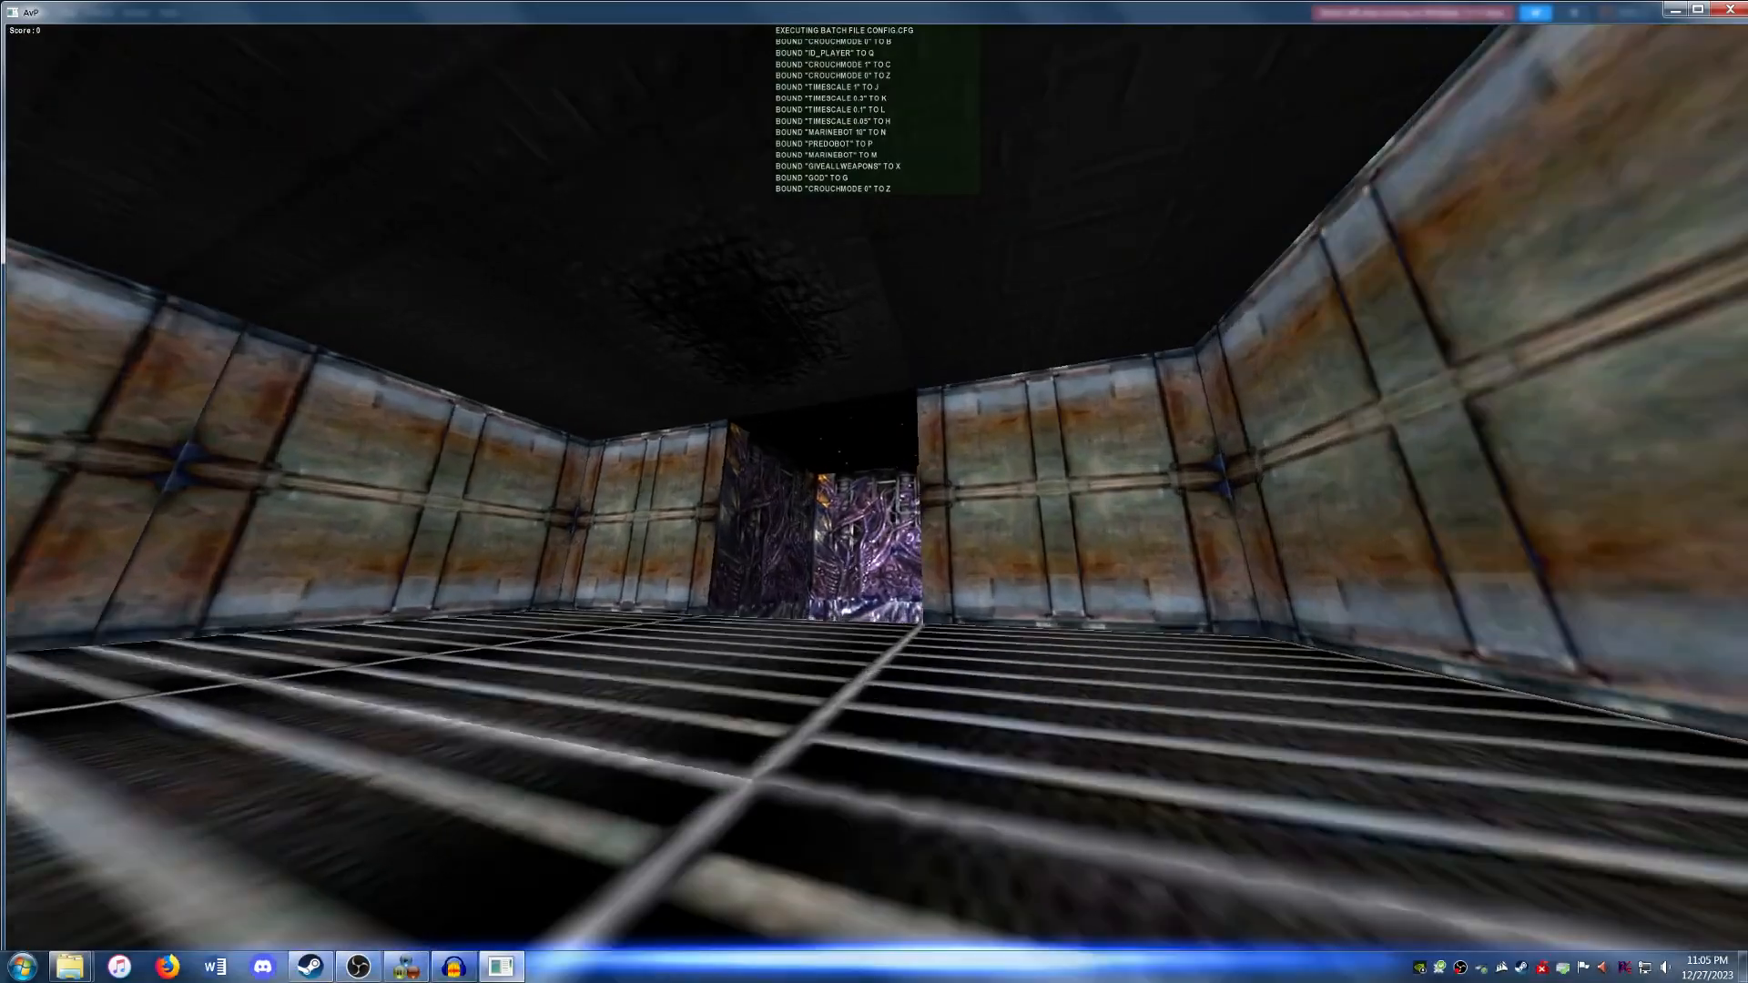
key(w)
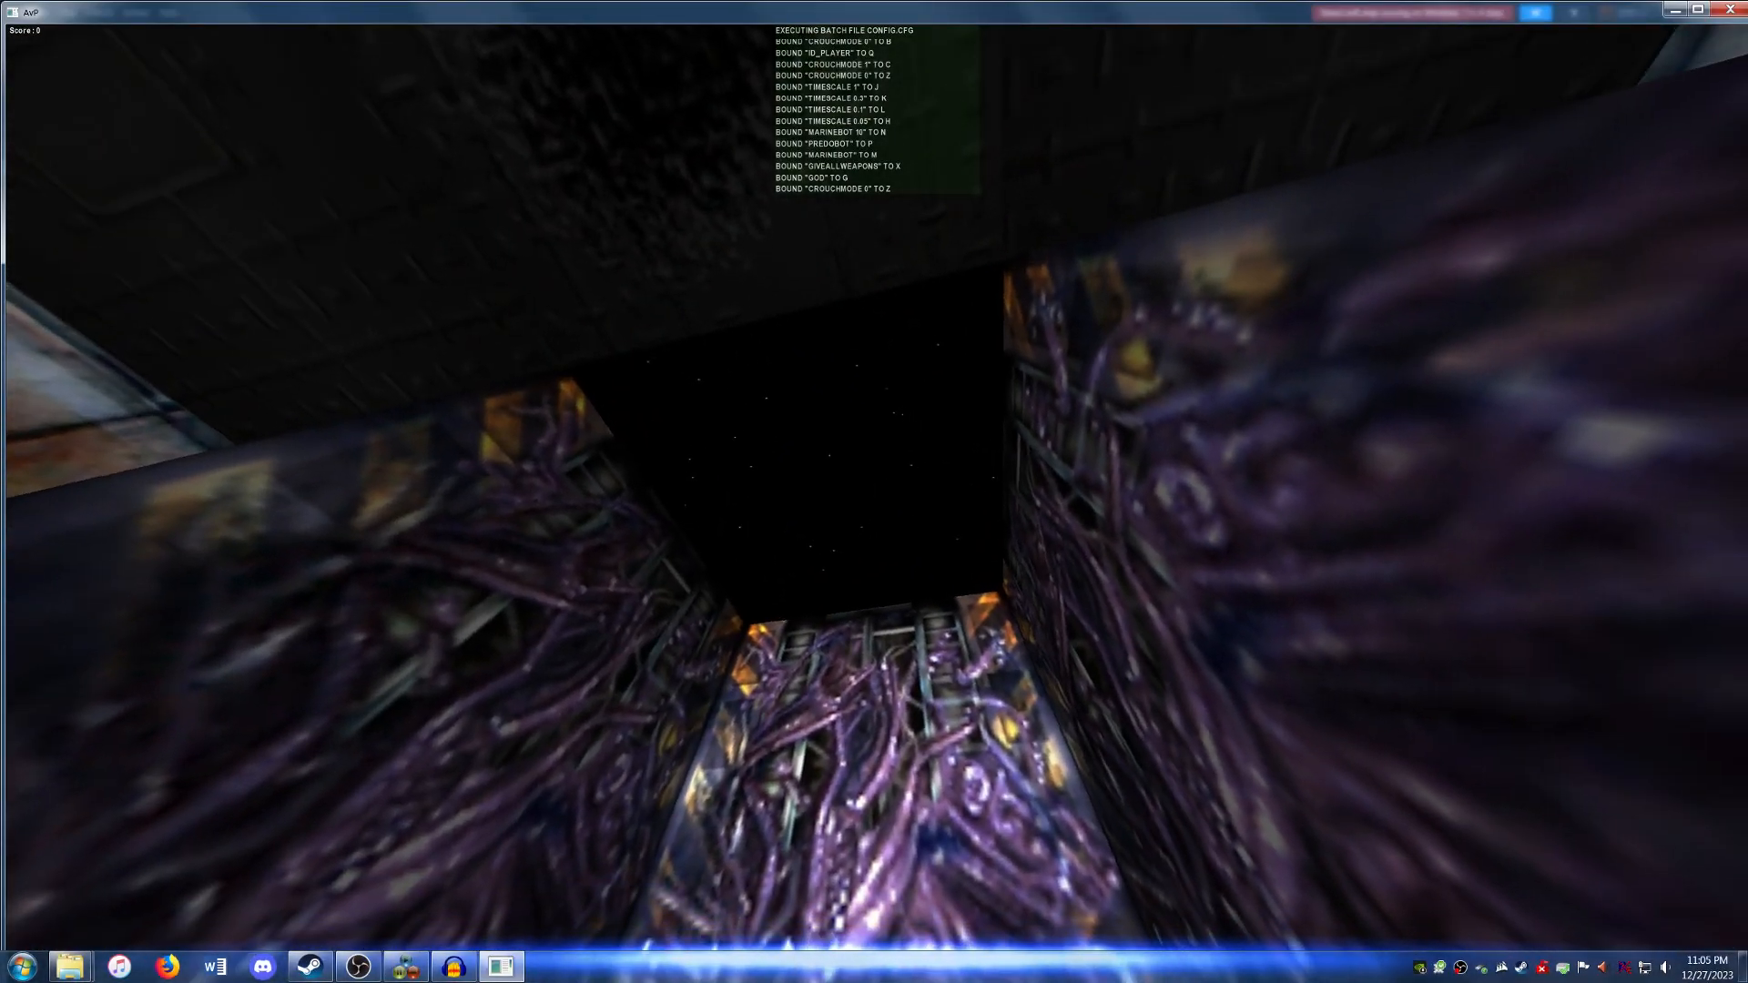
key(w)
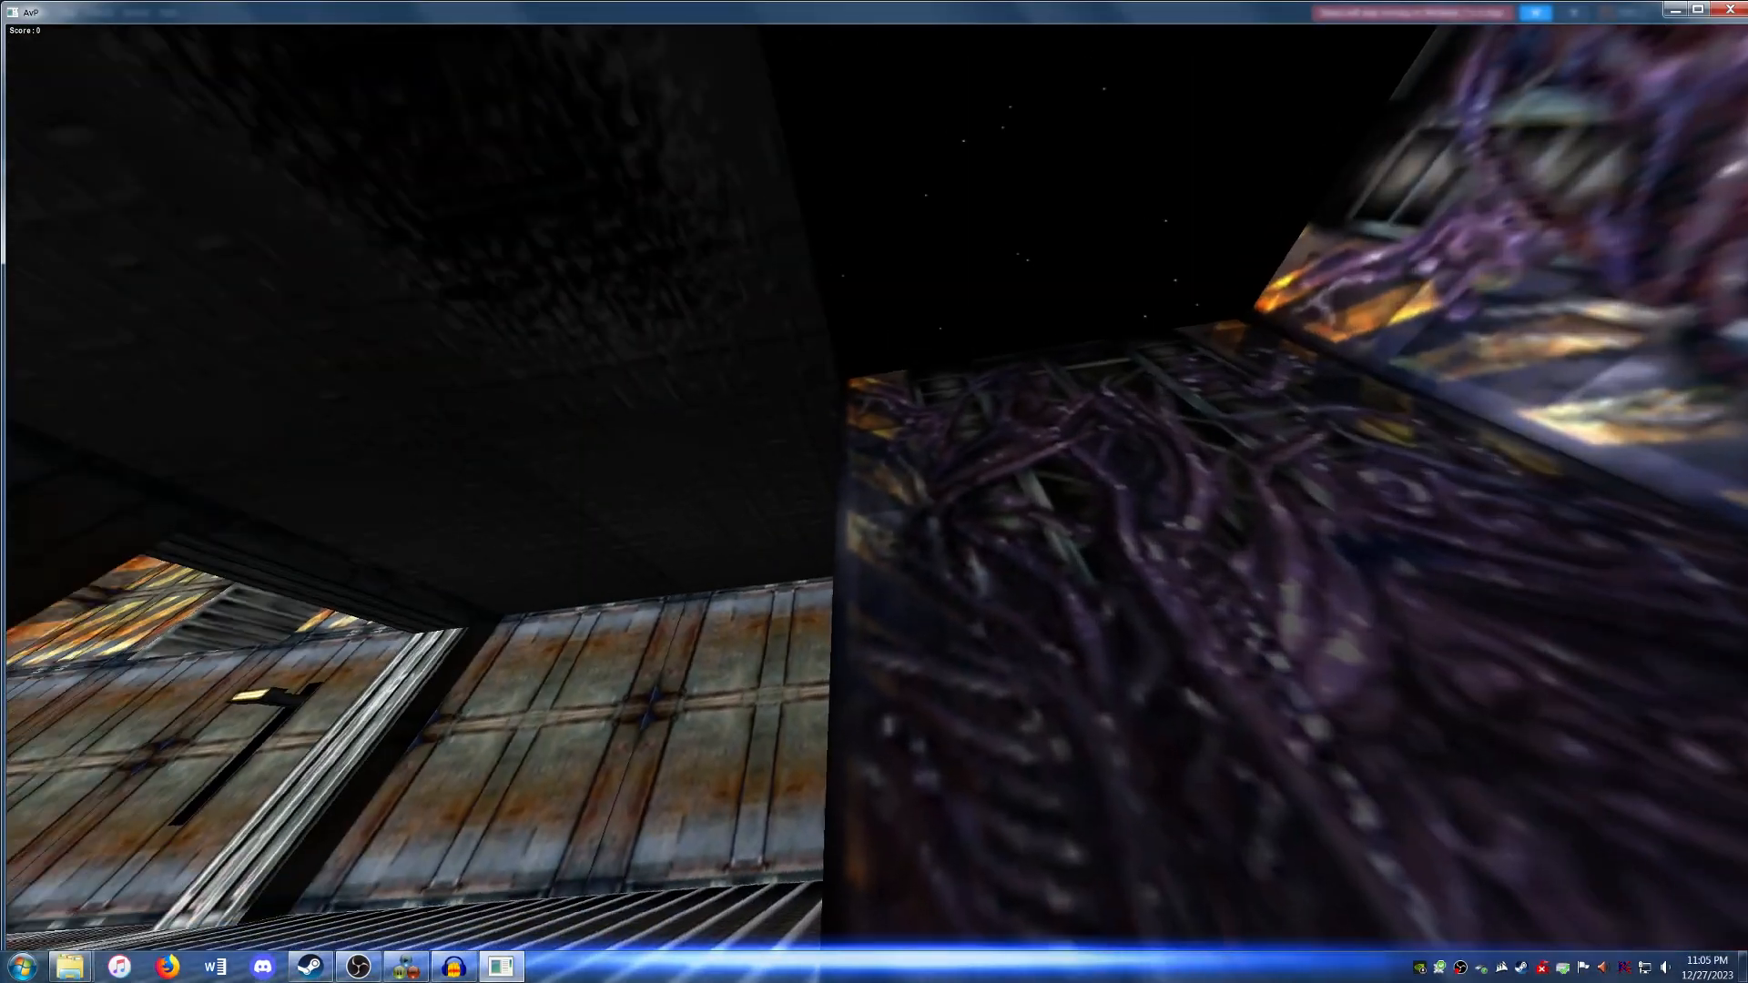
key(w)
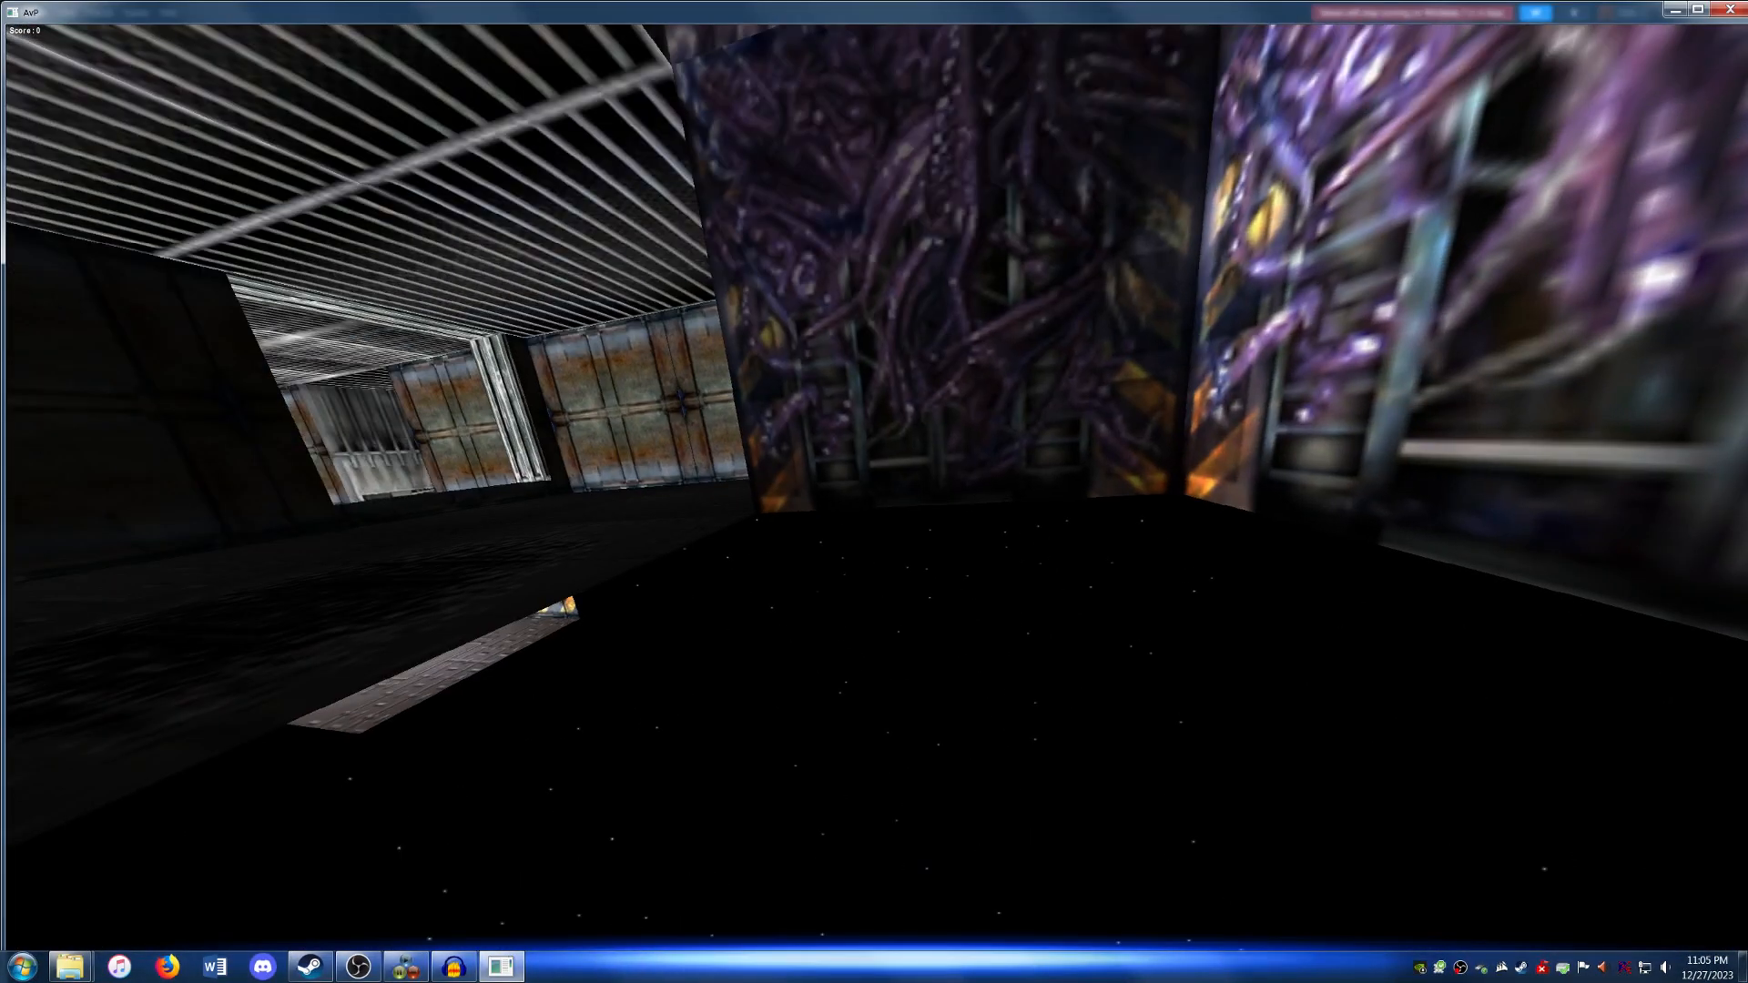
key(w)
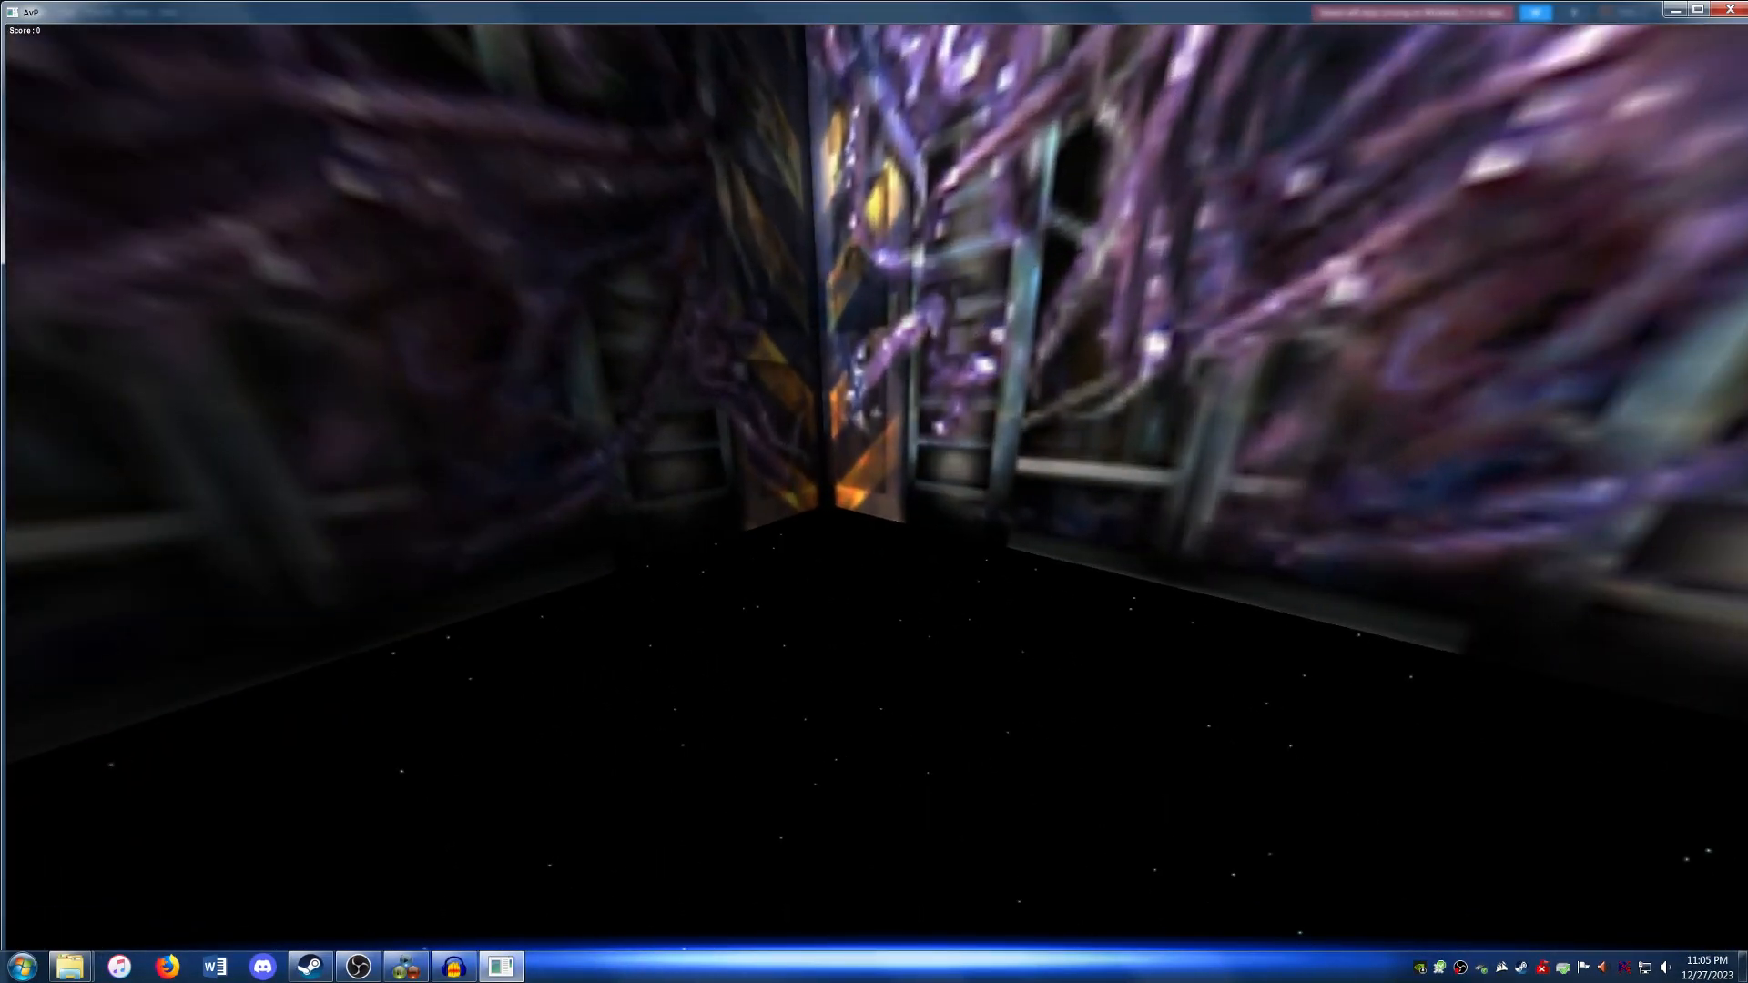
key(w)
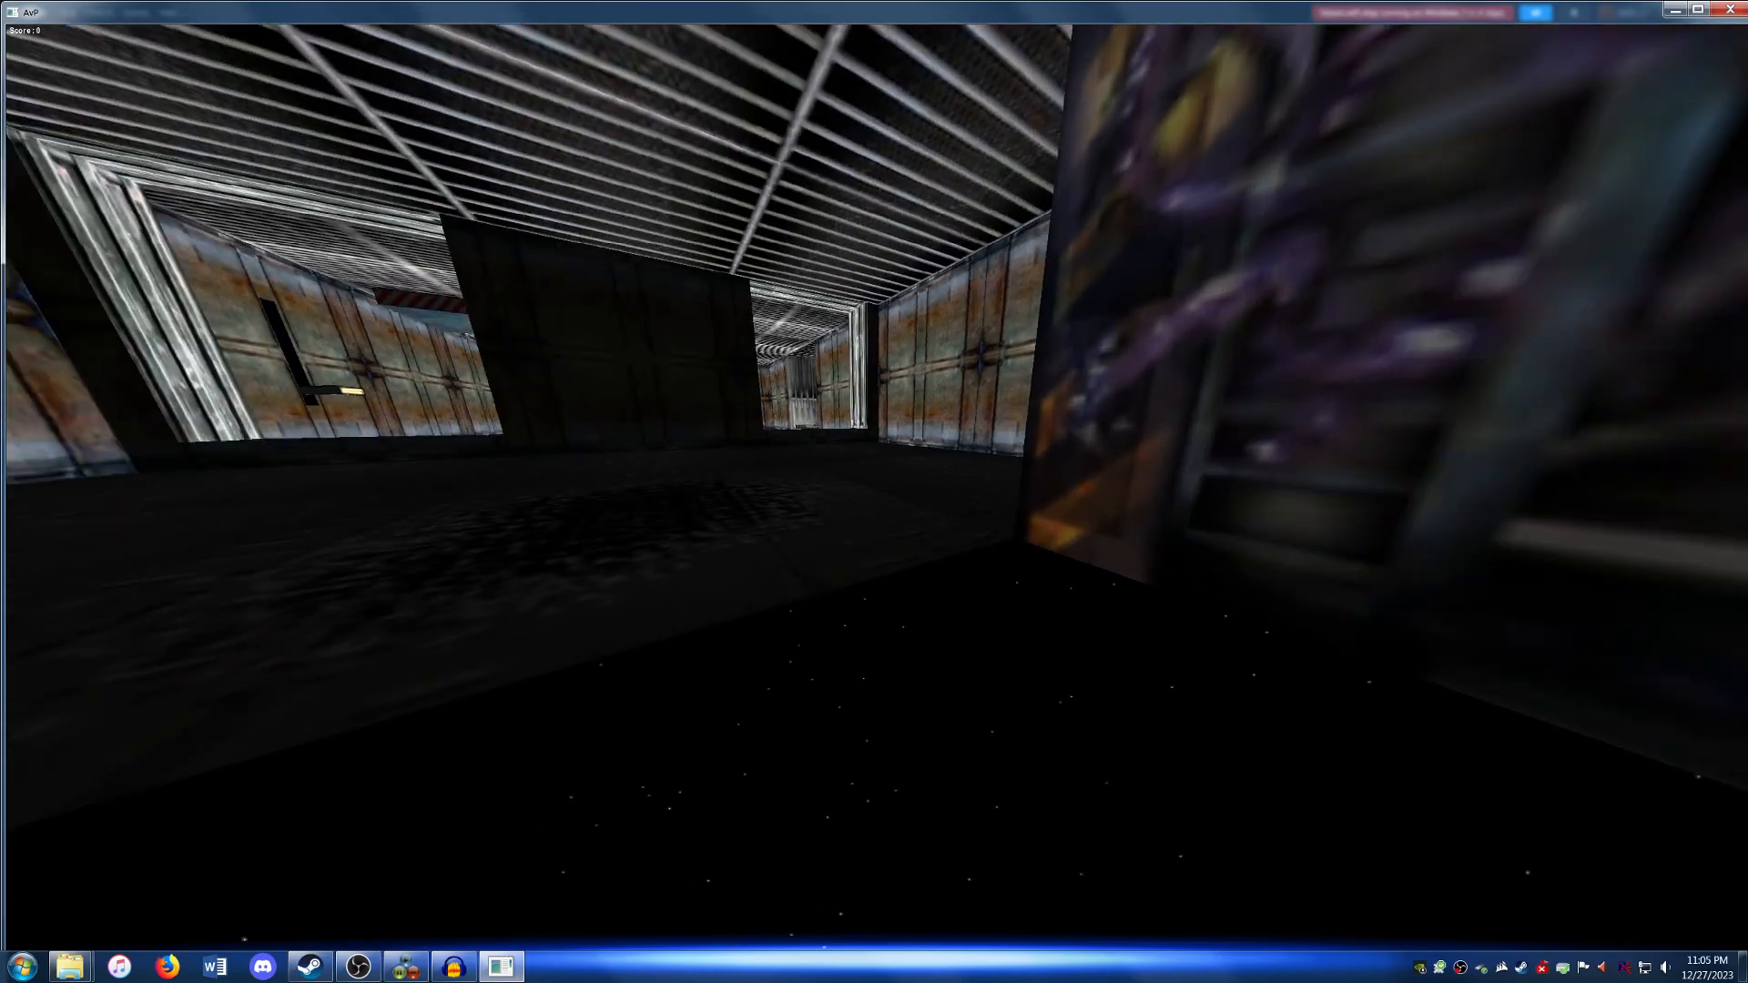
key(w)
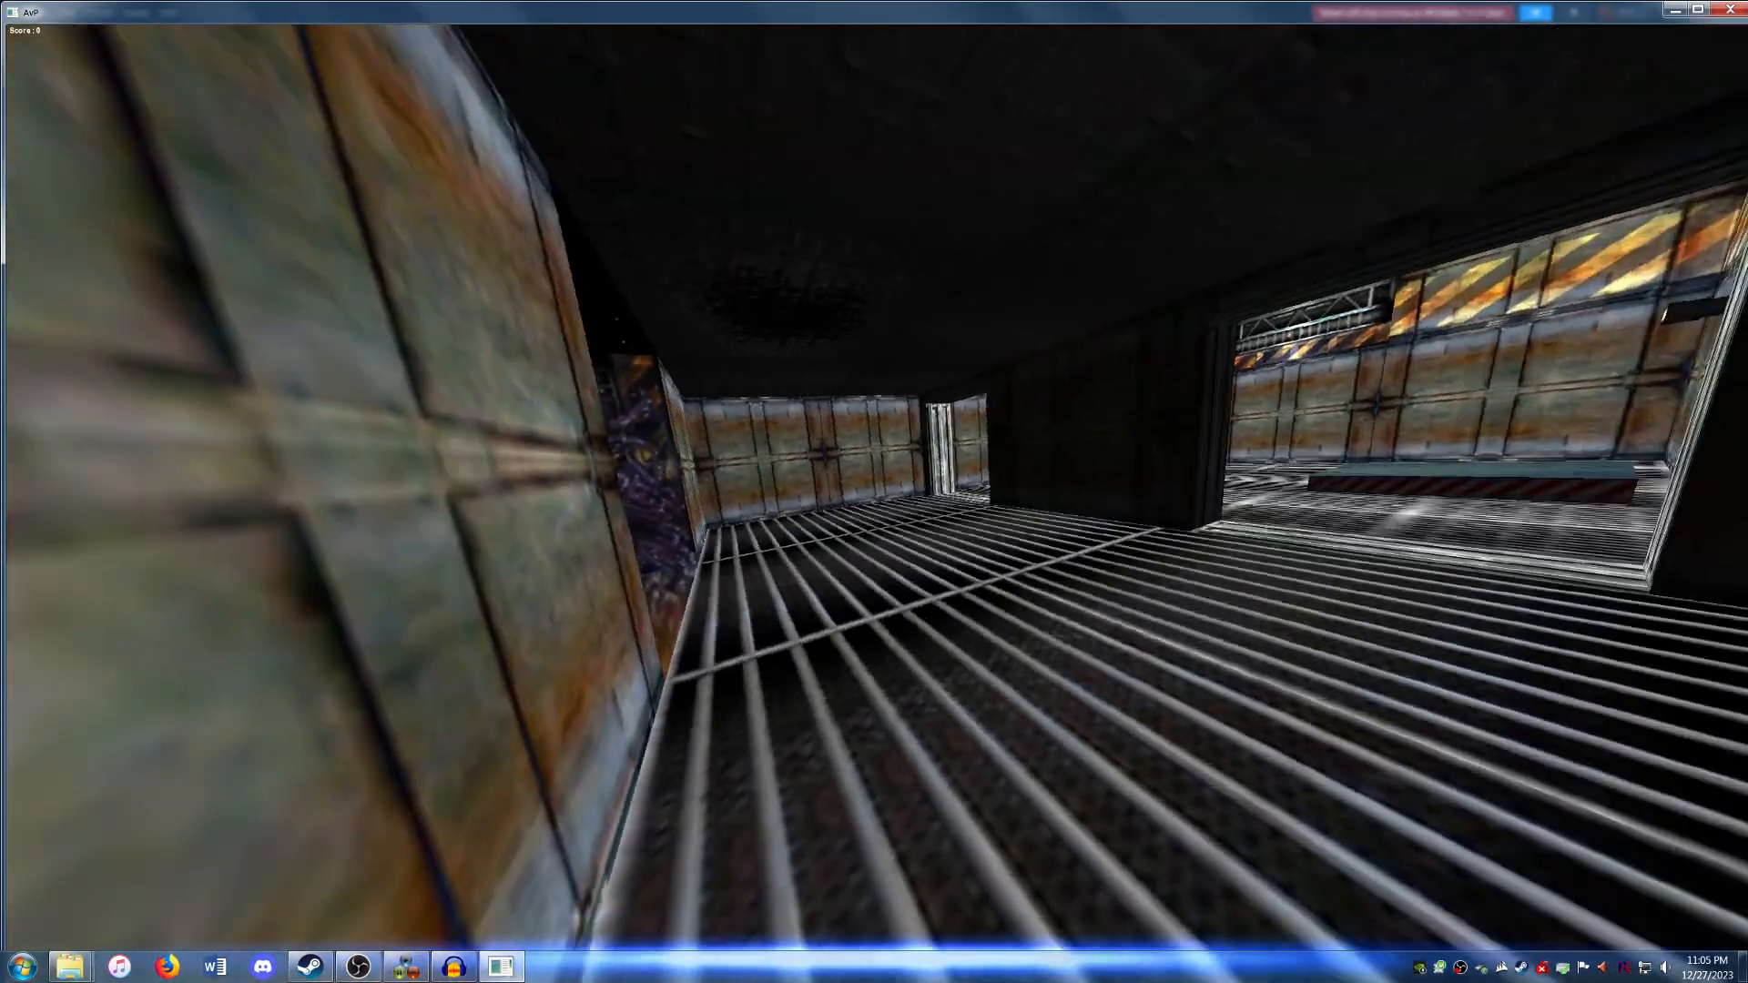
key(w)
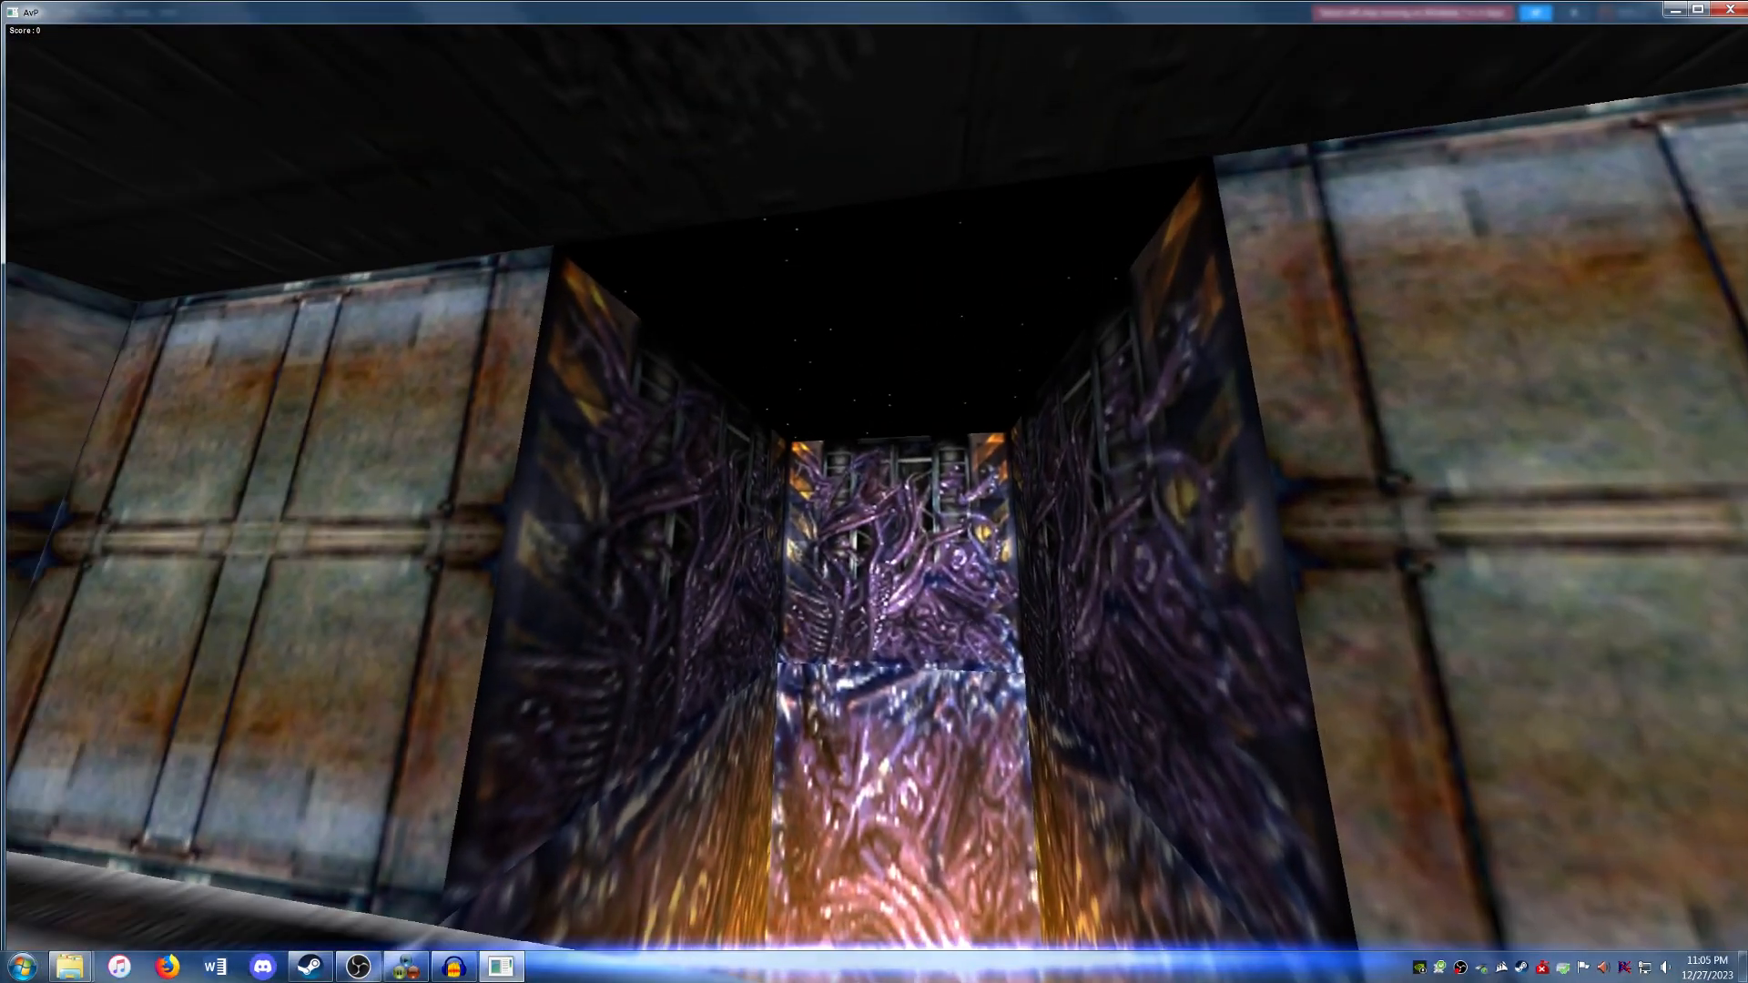
key(w)
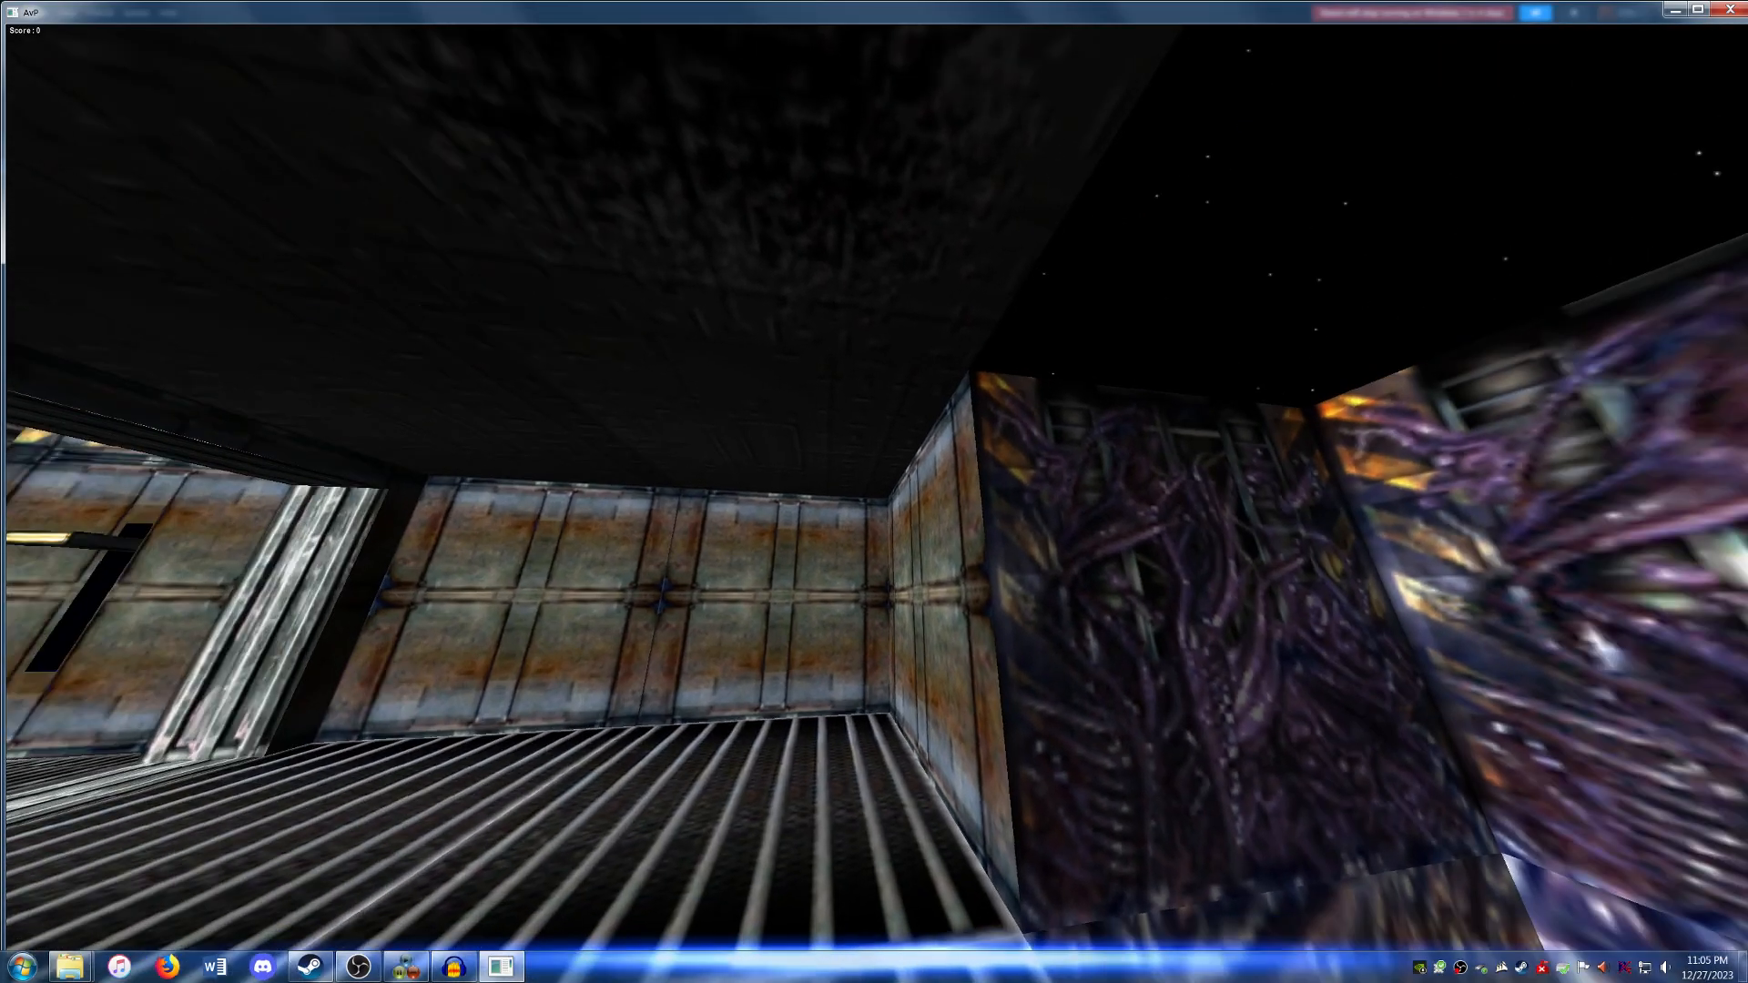
key(a)
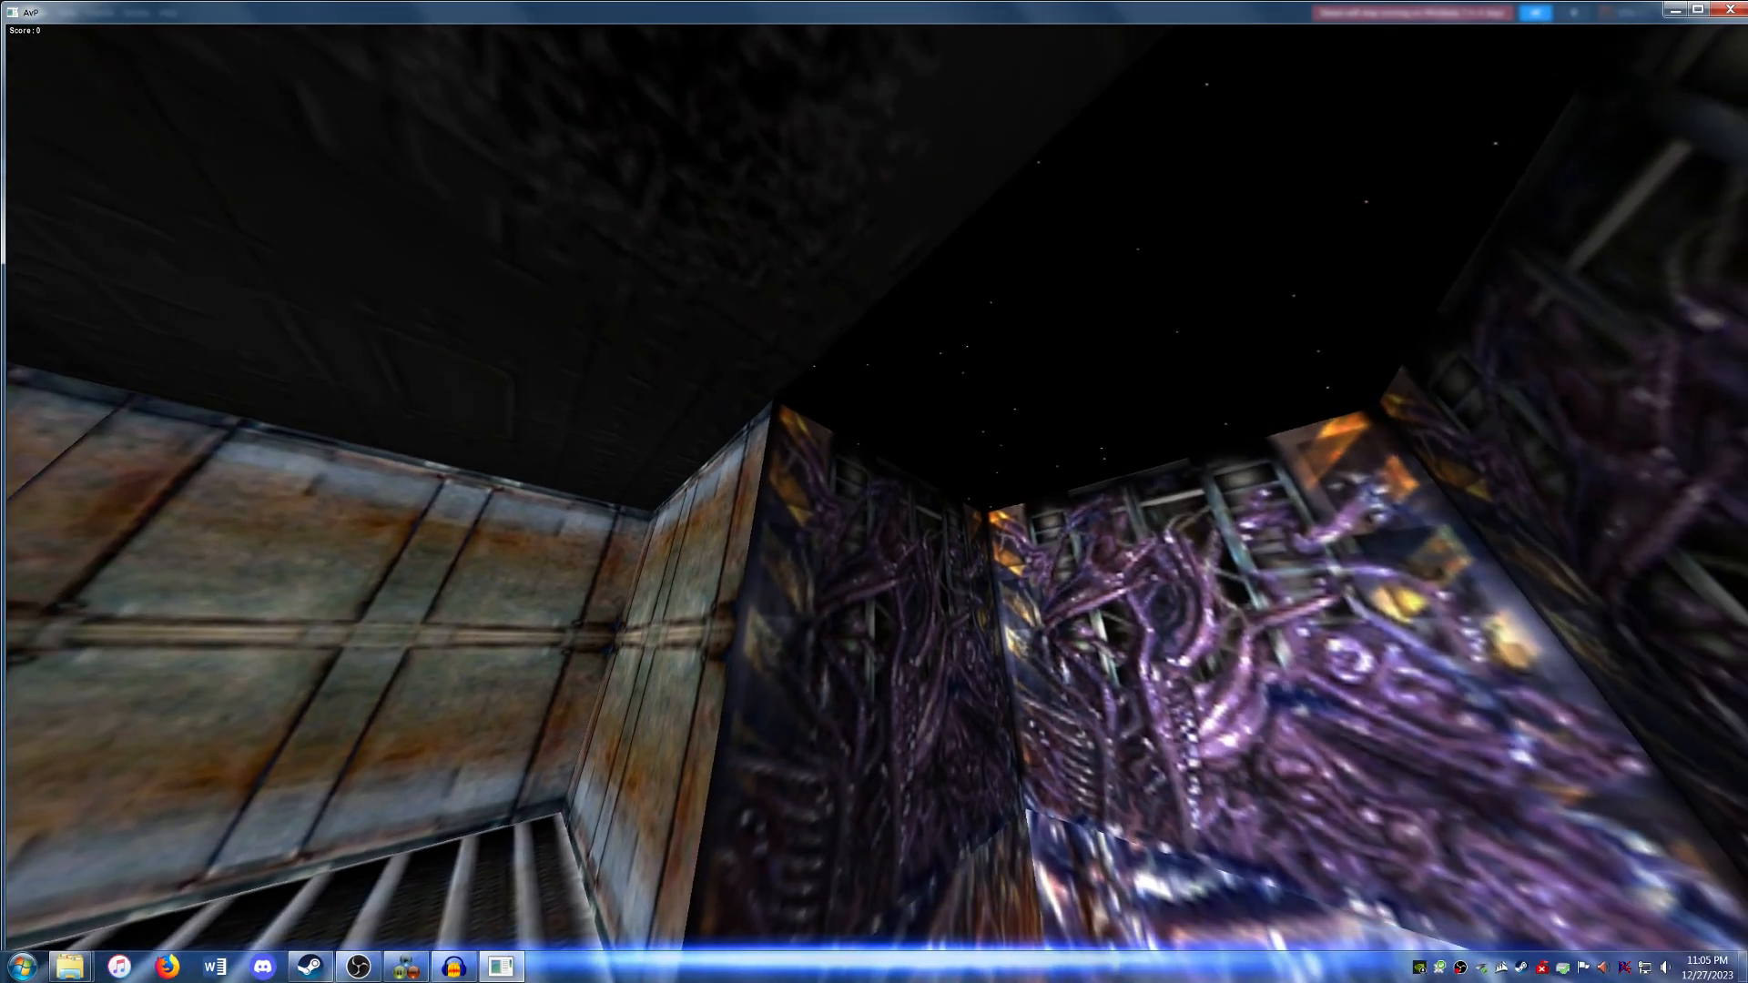
Abort play on the example level and quit the game, confirming the exit.
key(Escape)
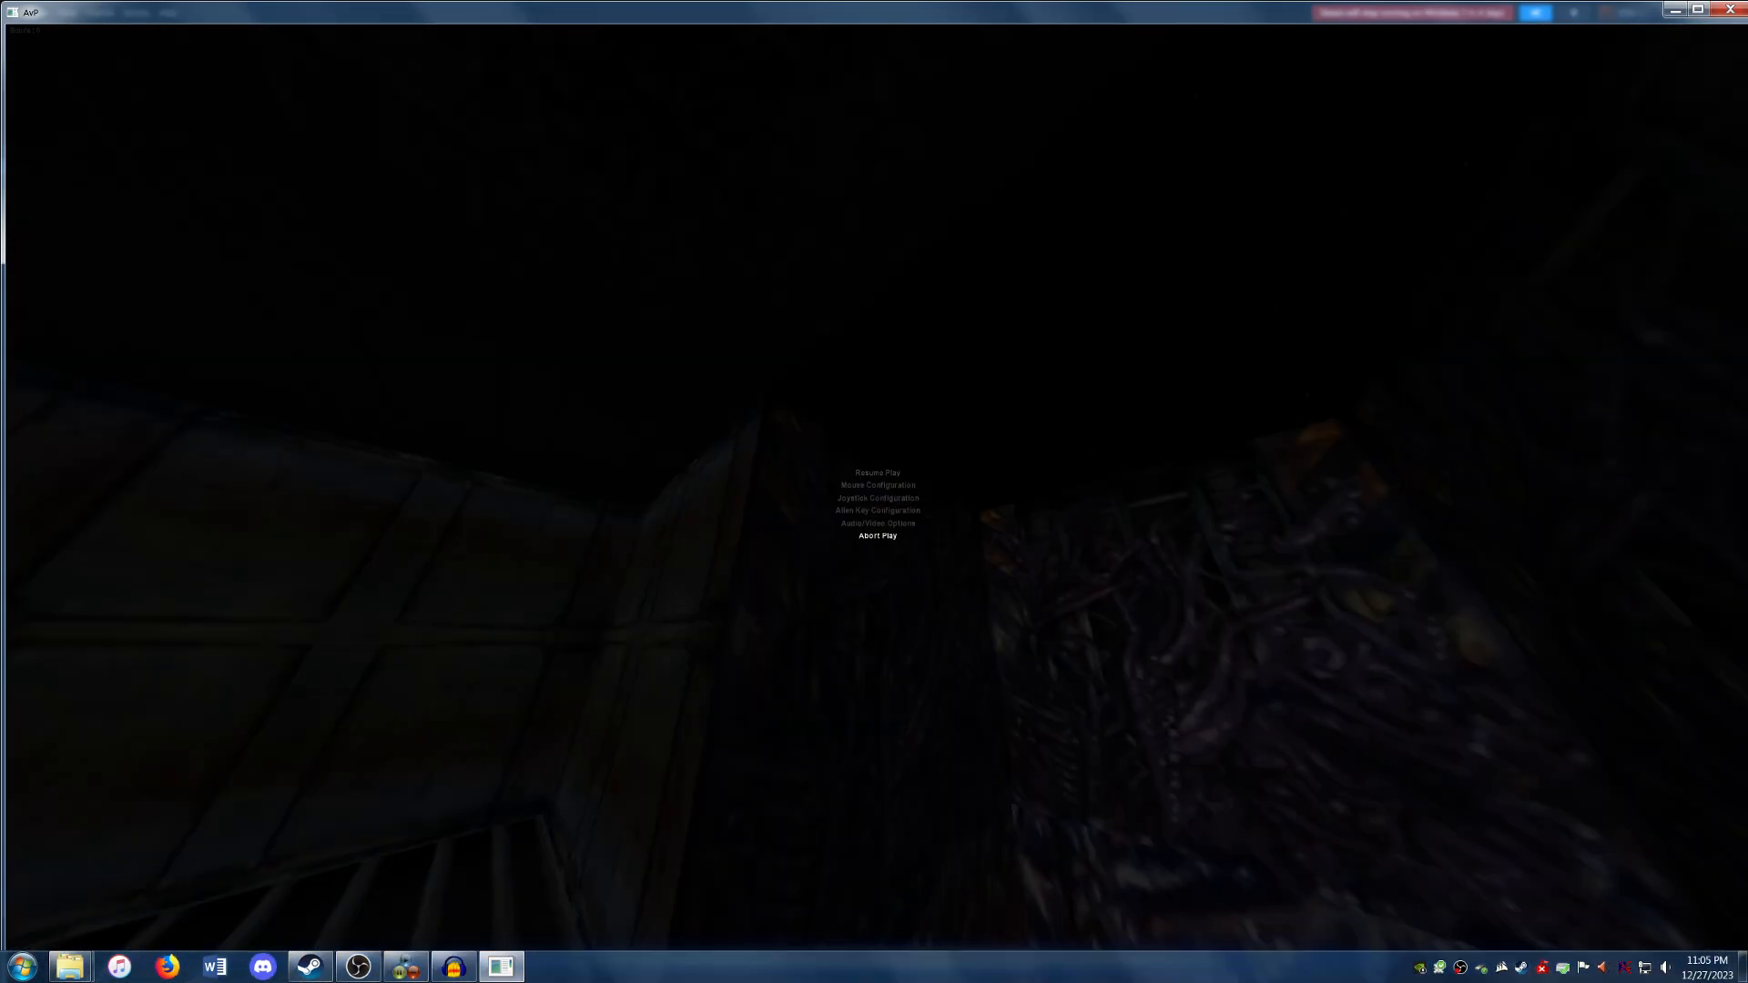
key(Return)
key(Up)
key(Return)
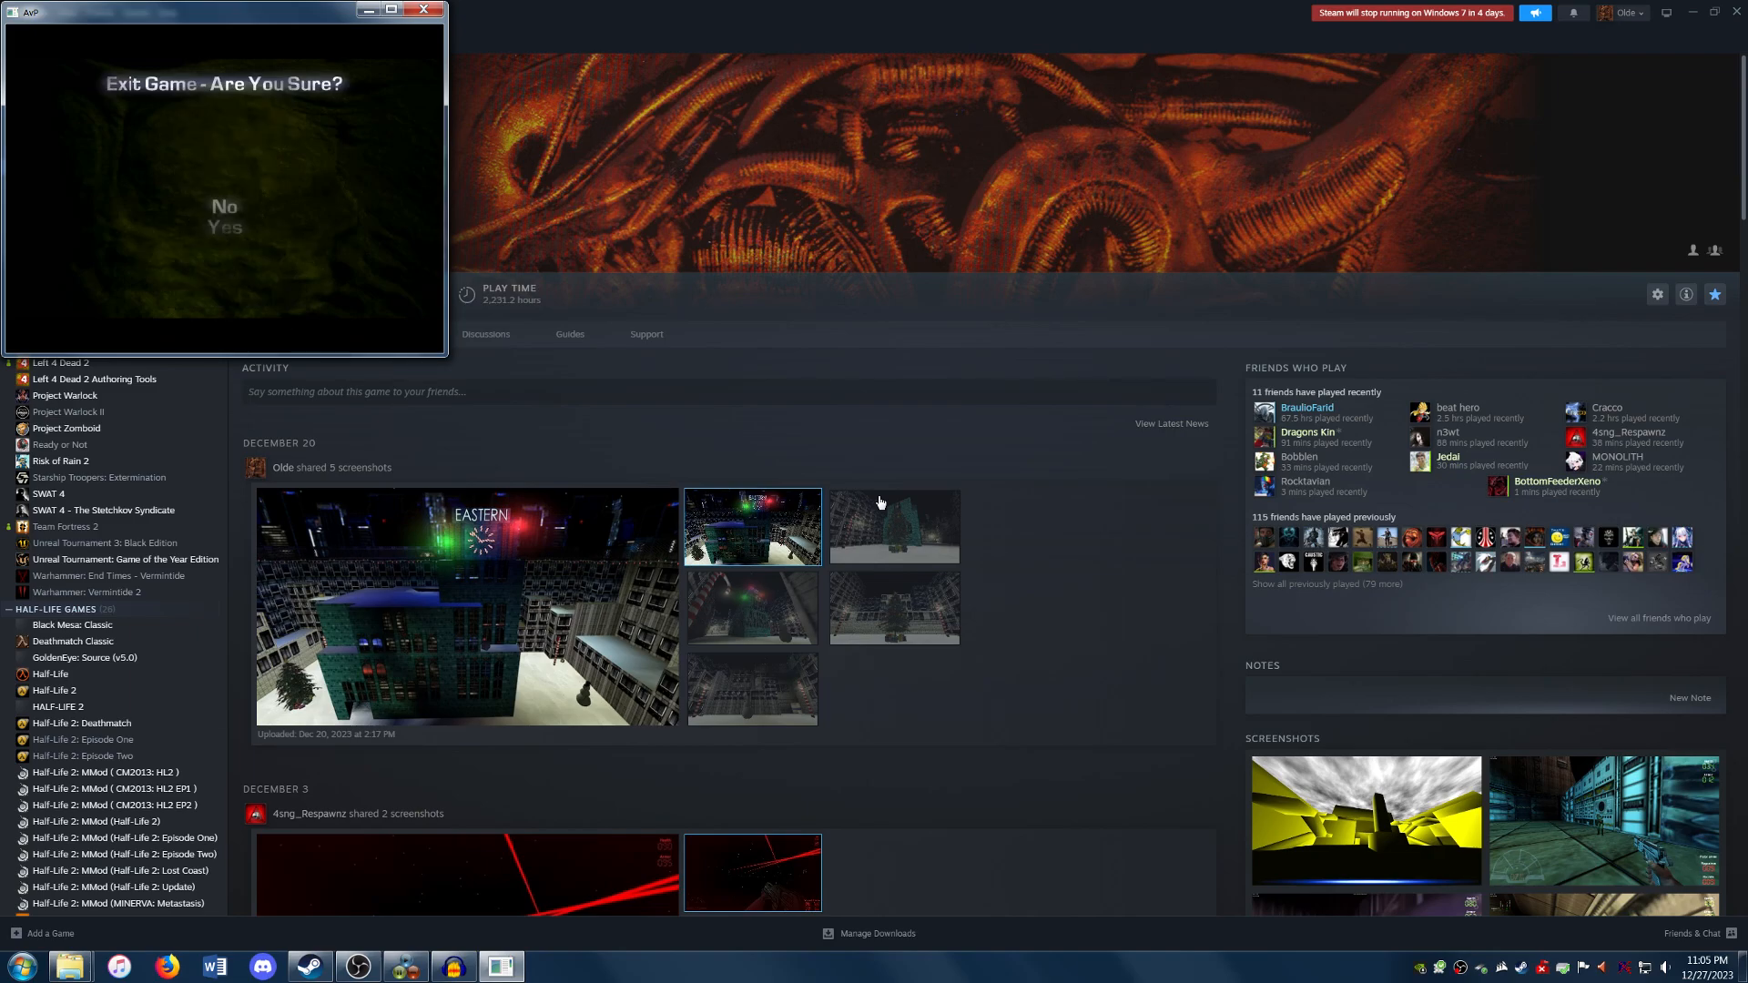
key(Down)
key(Return)
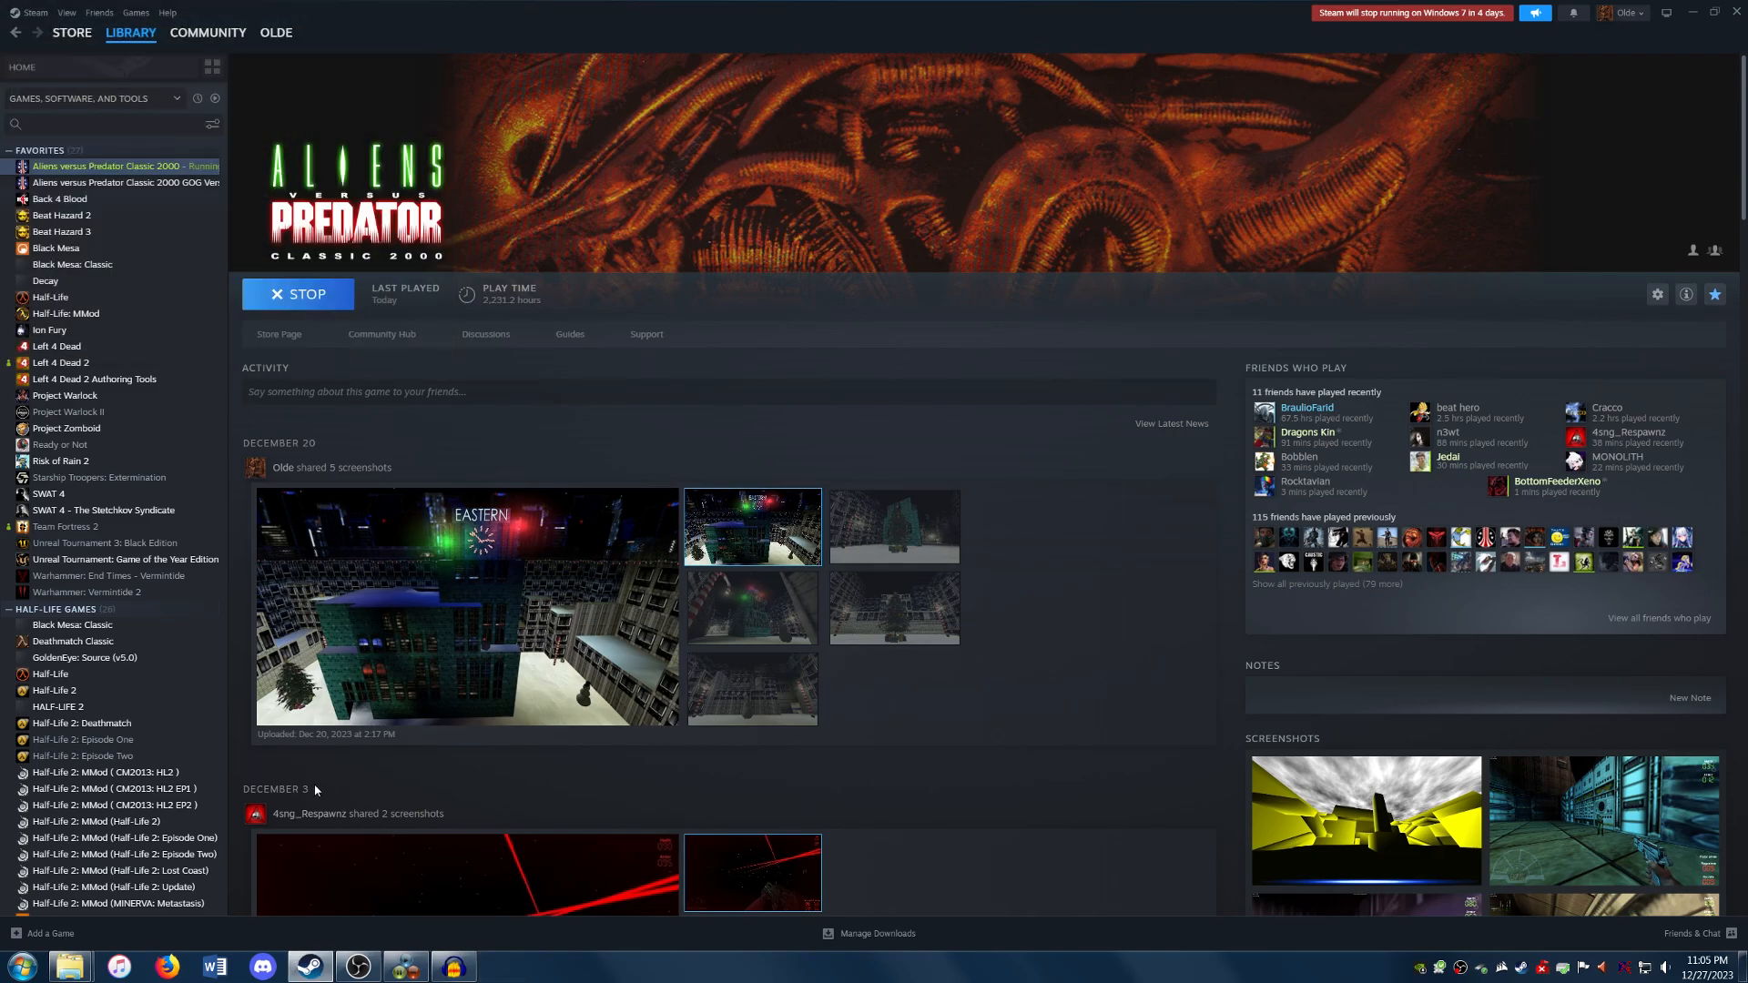
Open example - skybox.RIF from the custom folder in the level editor and switch to Texture Map mode.
mouse_move(71, 976)
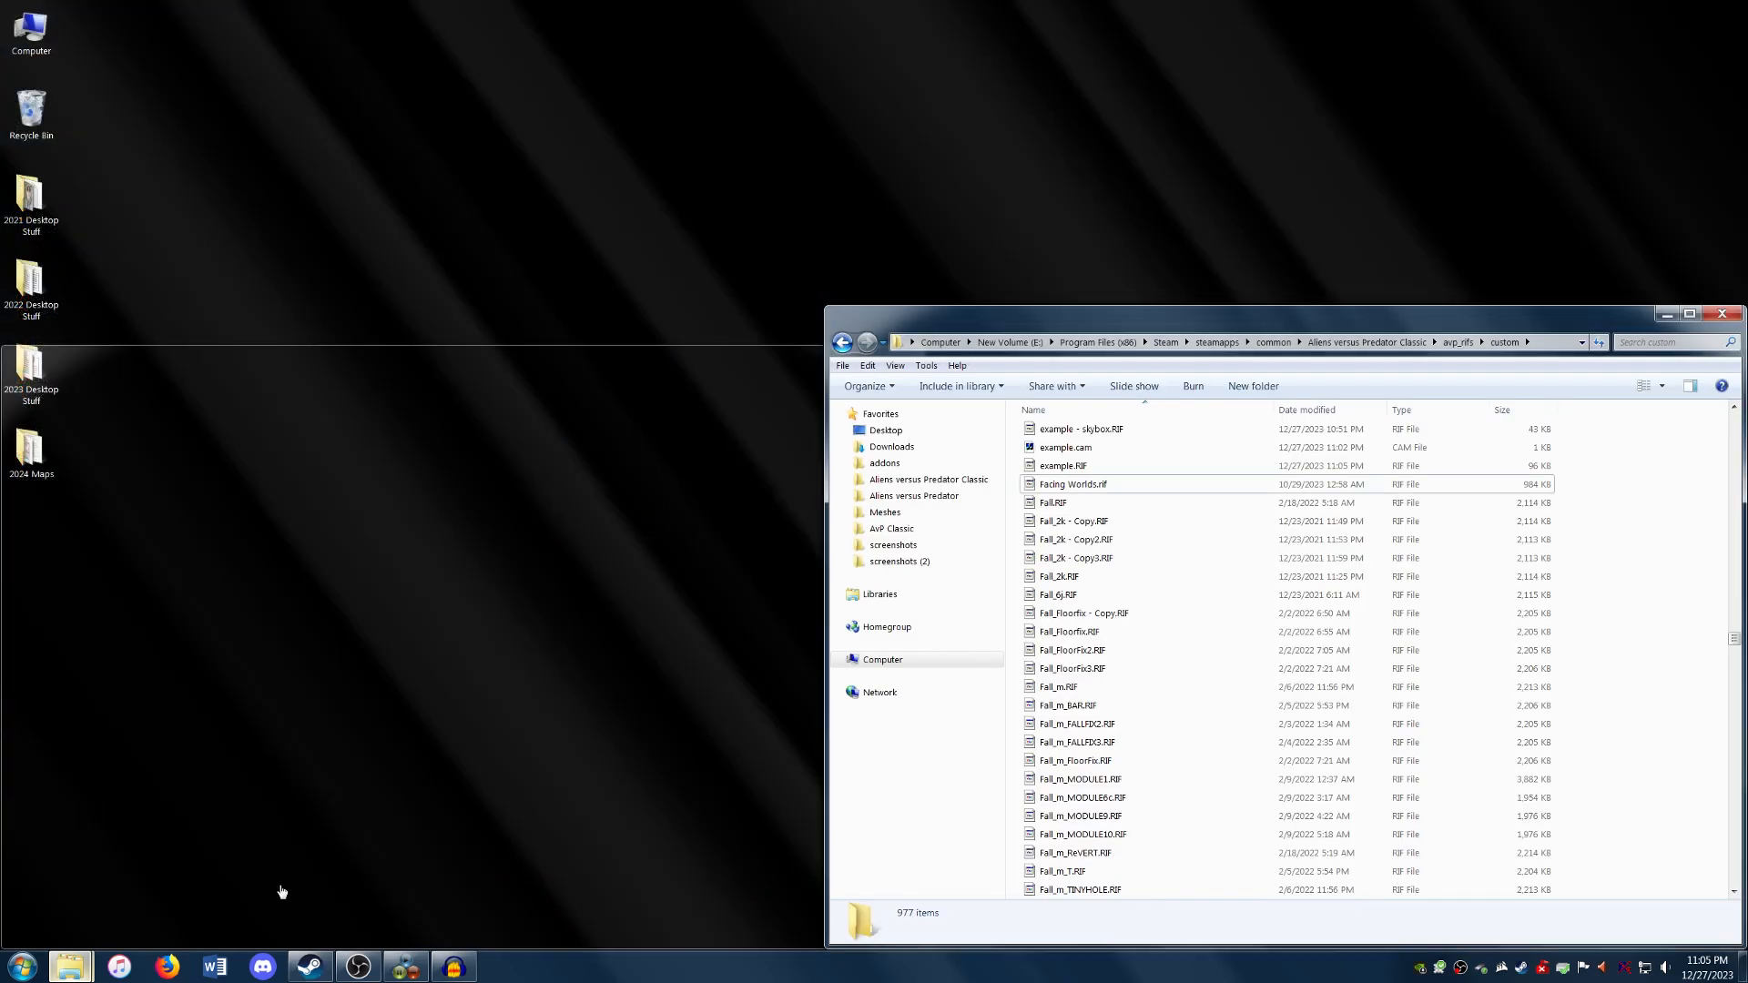
click(280, 885)
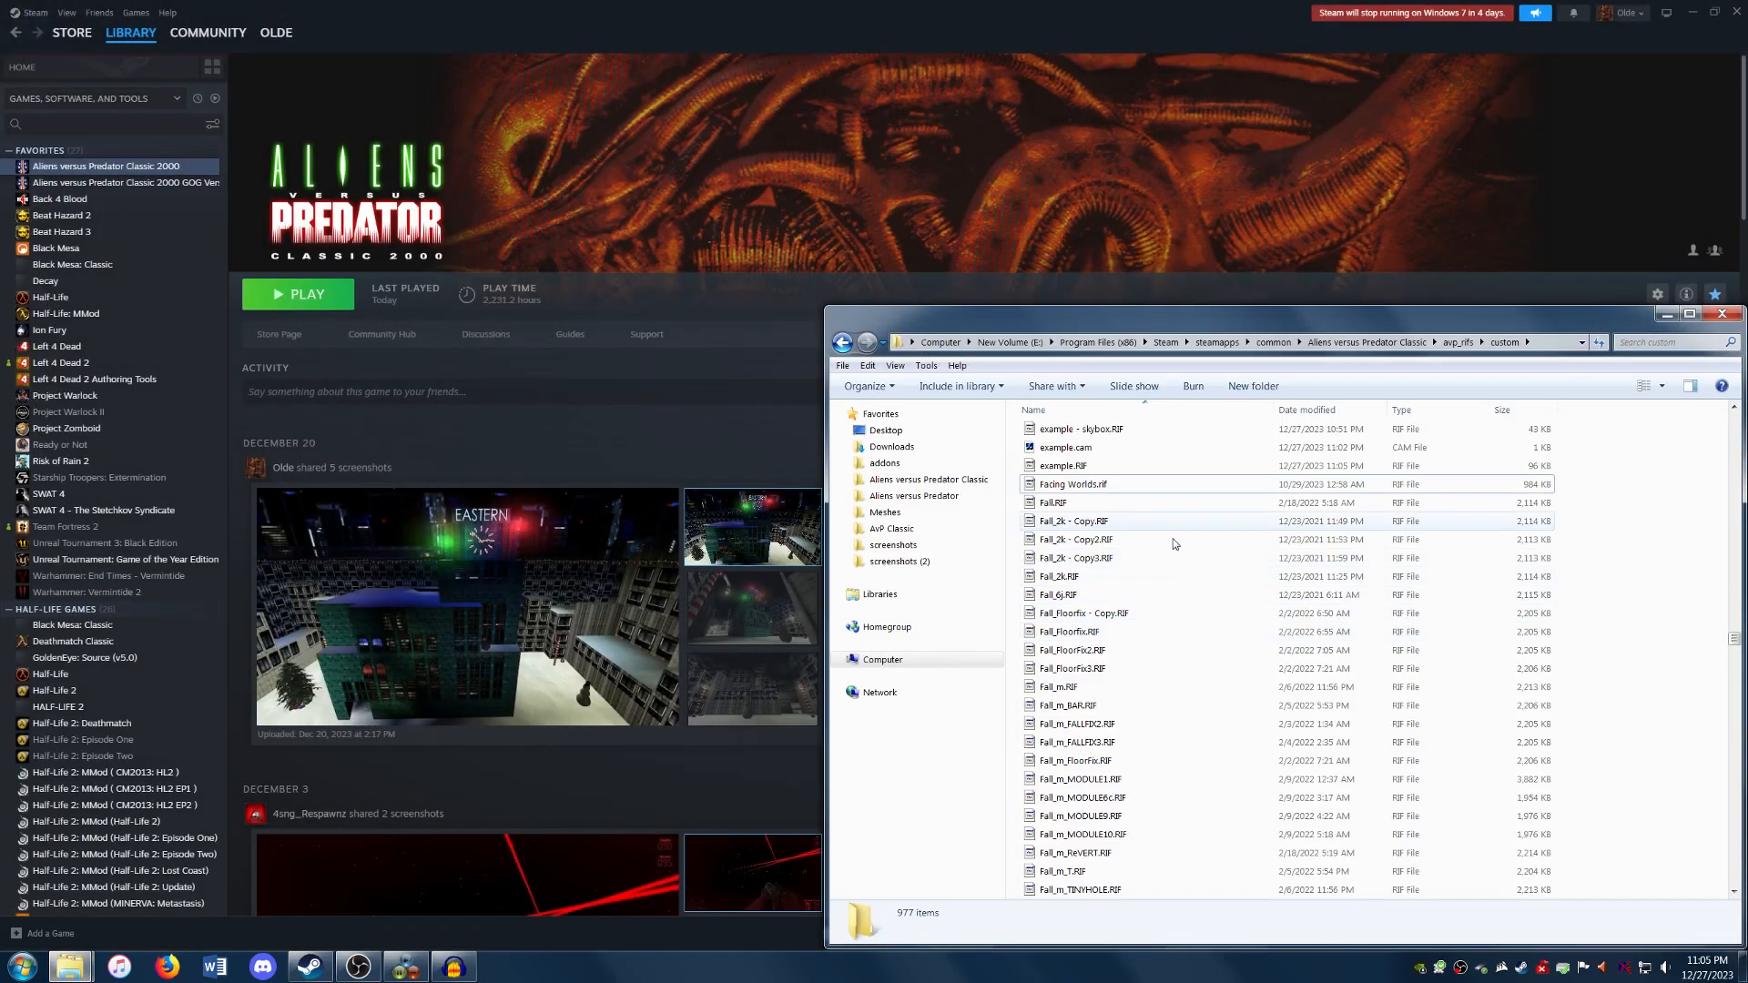
click(1141, 429)
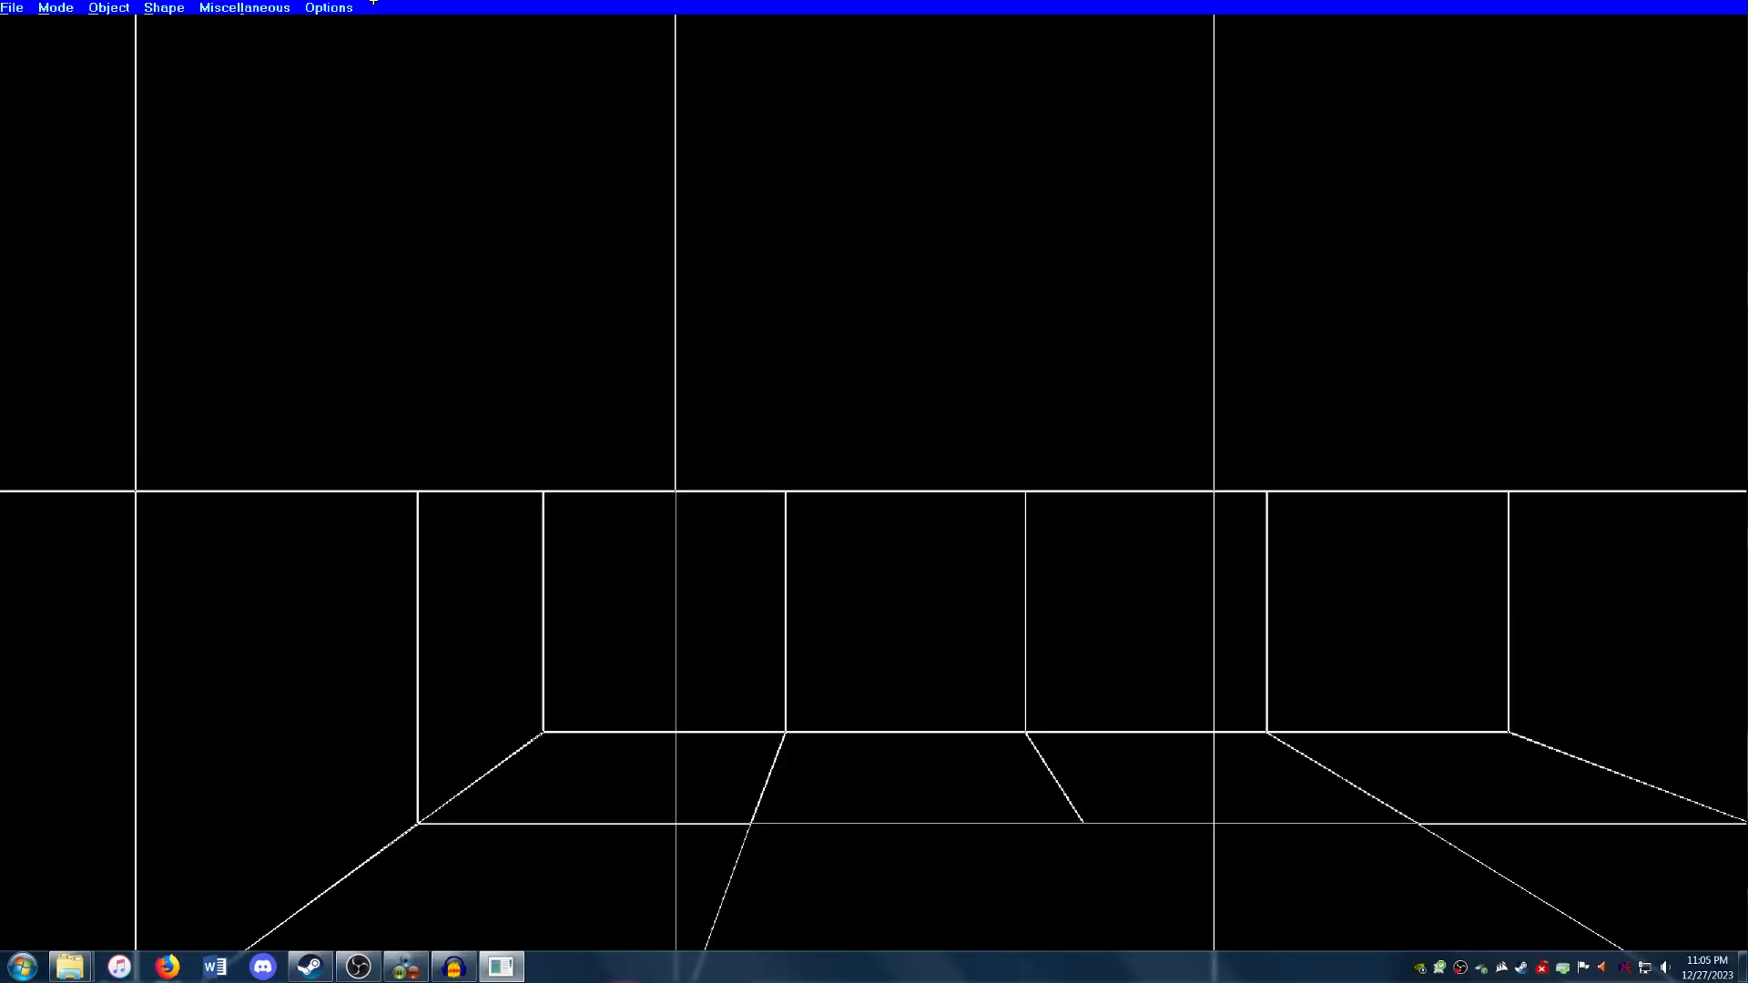
click(56, 7)
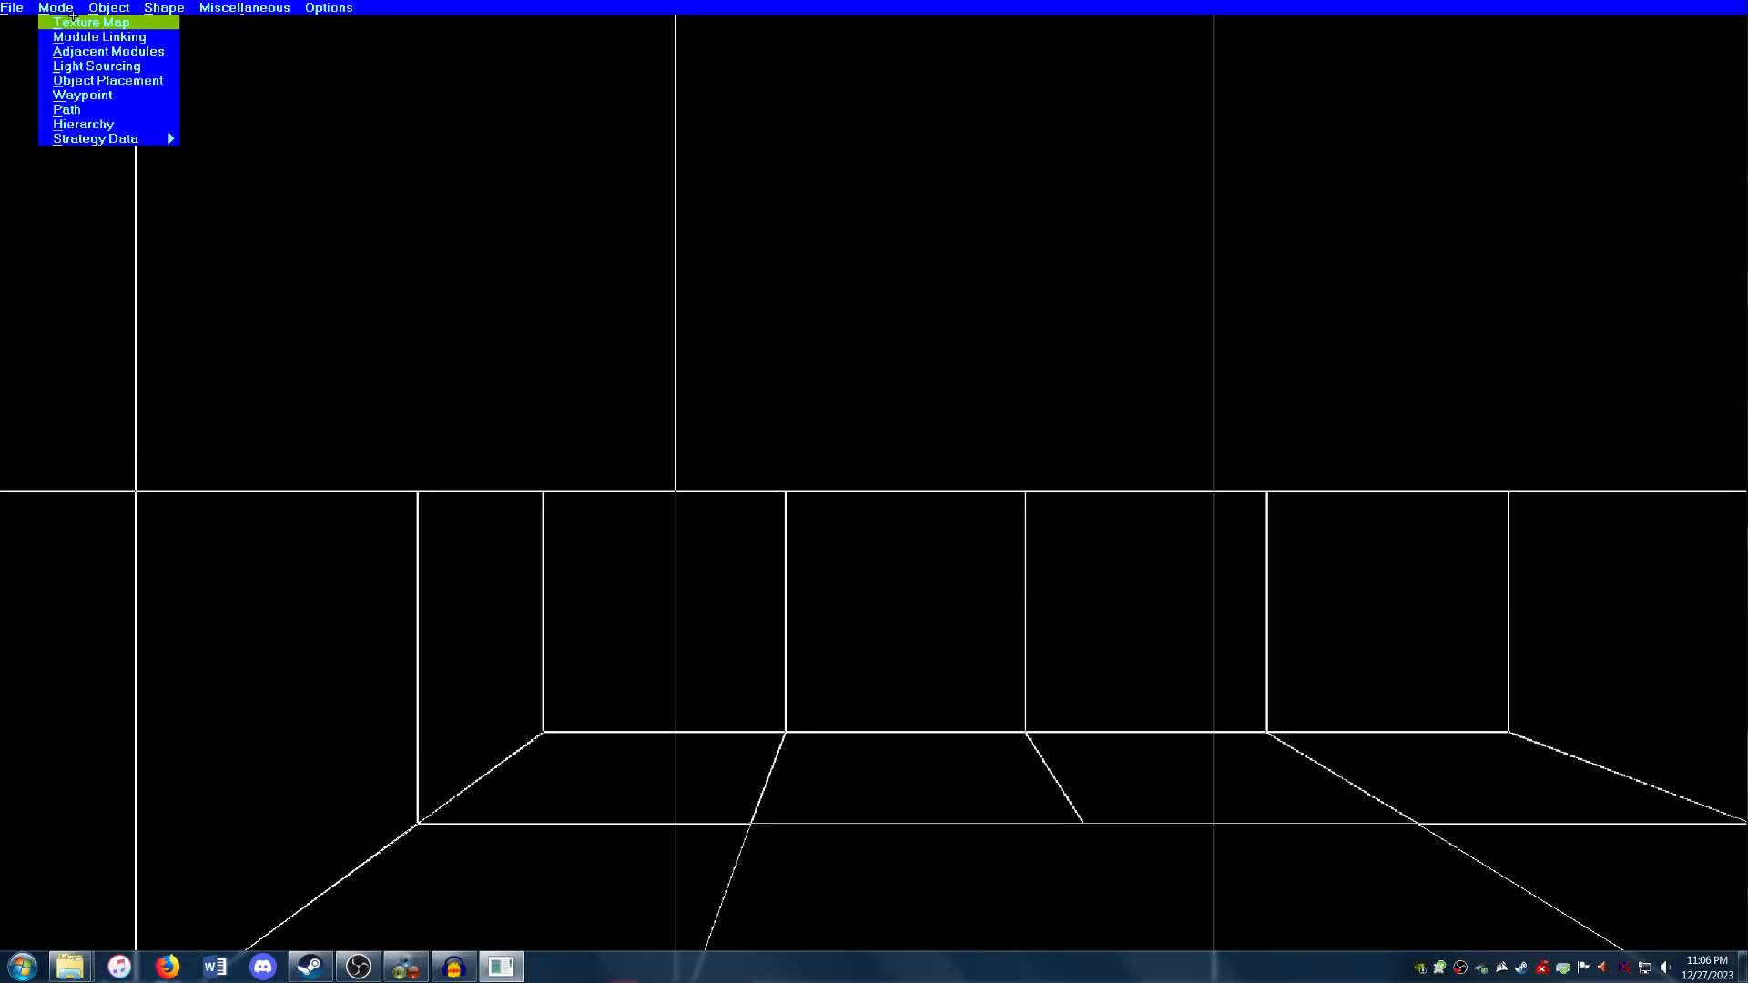
click(72, 20)
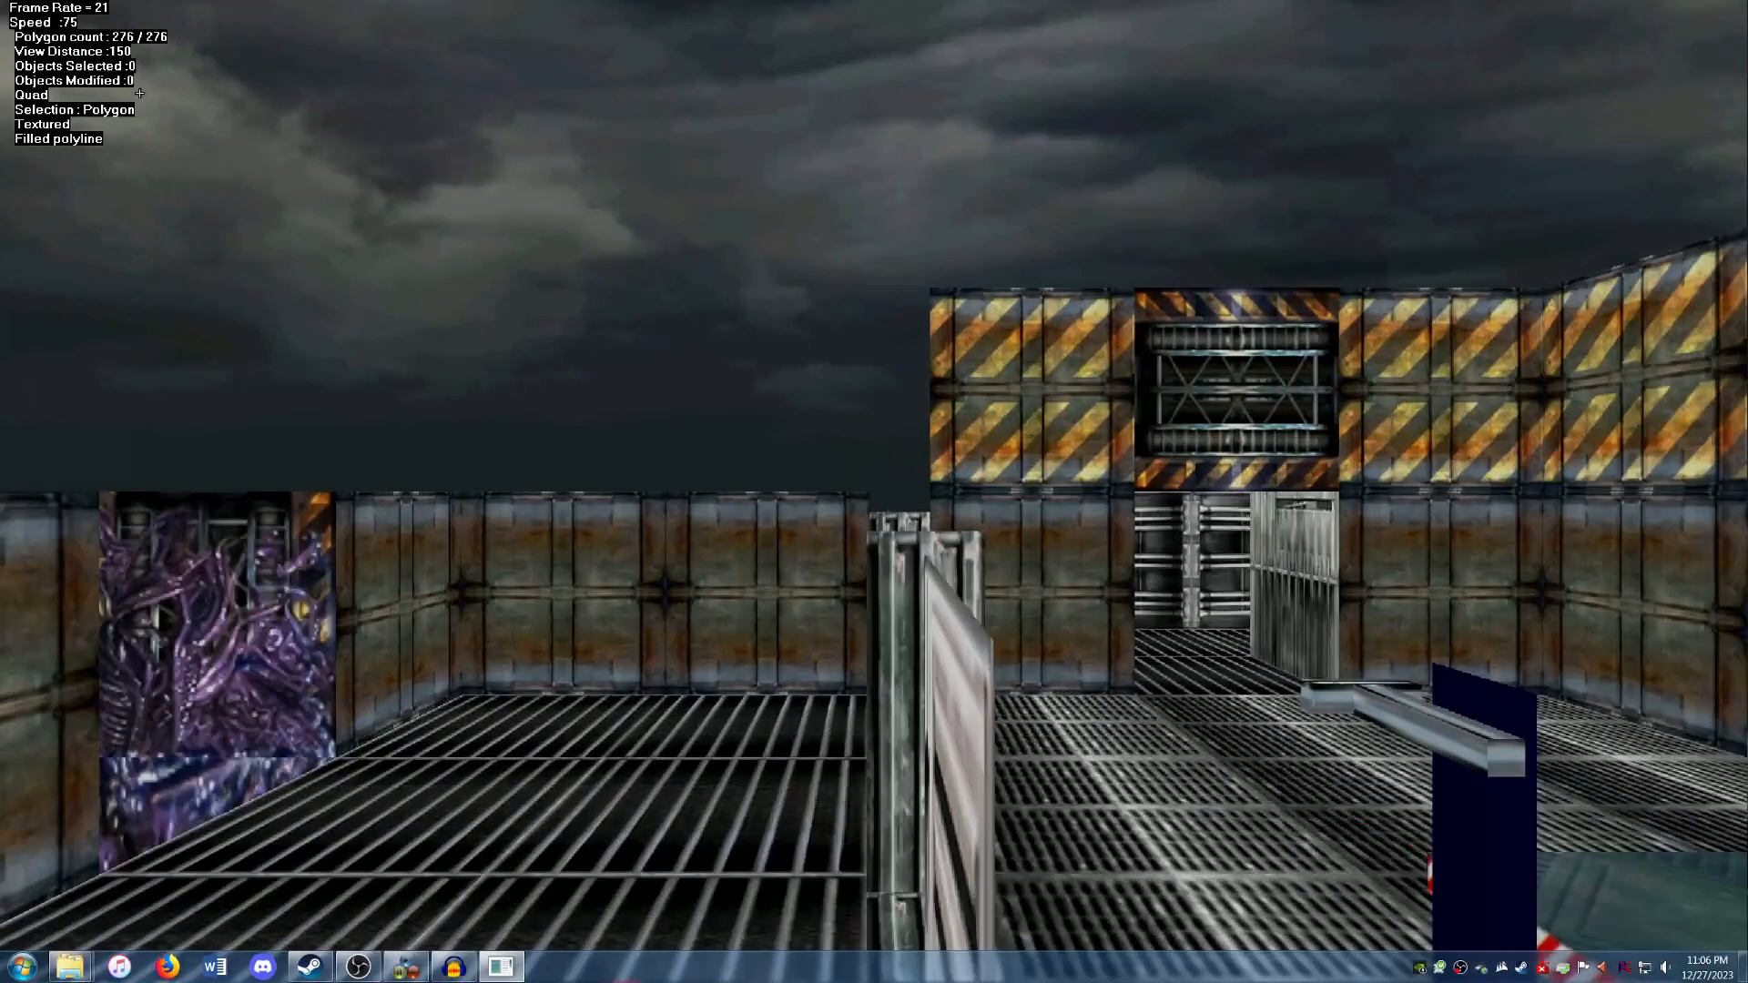
Examine the large textured sky box that encloses the level, viewing the rooms from outside.
key(Down)
key(Down)
key(t)
key(Down)
key(Right)
key(Right)
key(Up)
key(t)
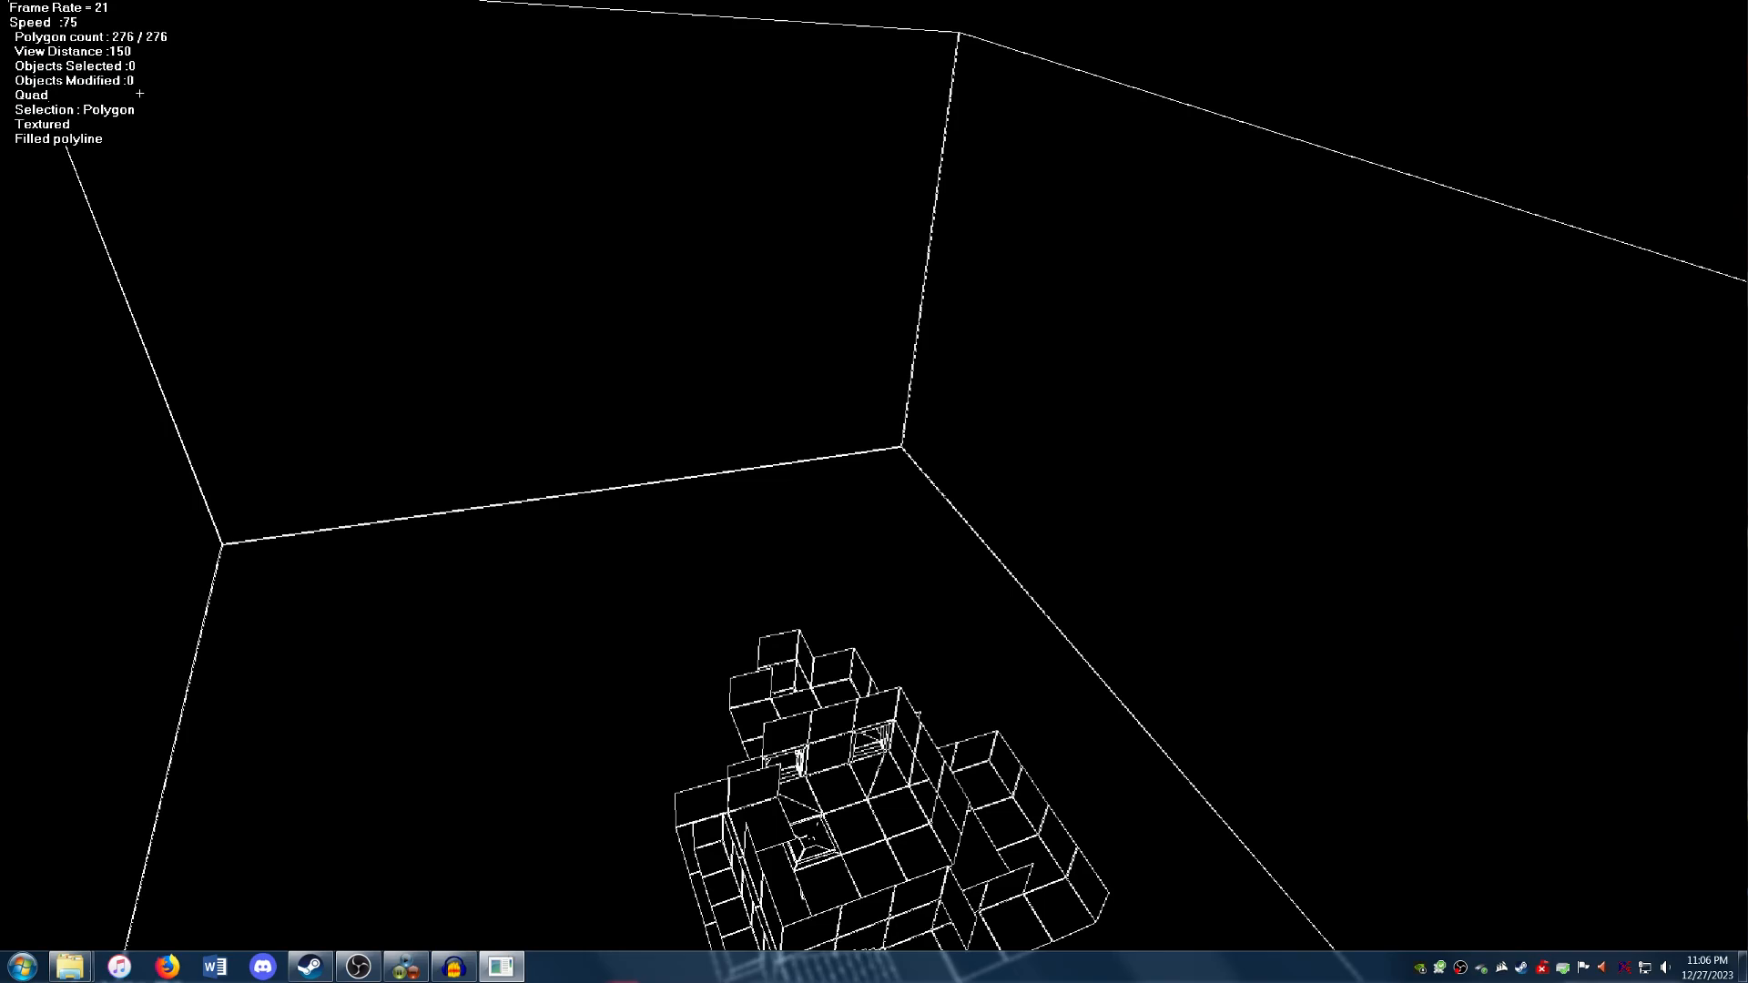
key(Left)
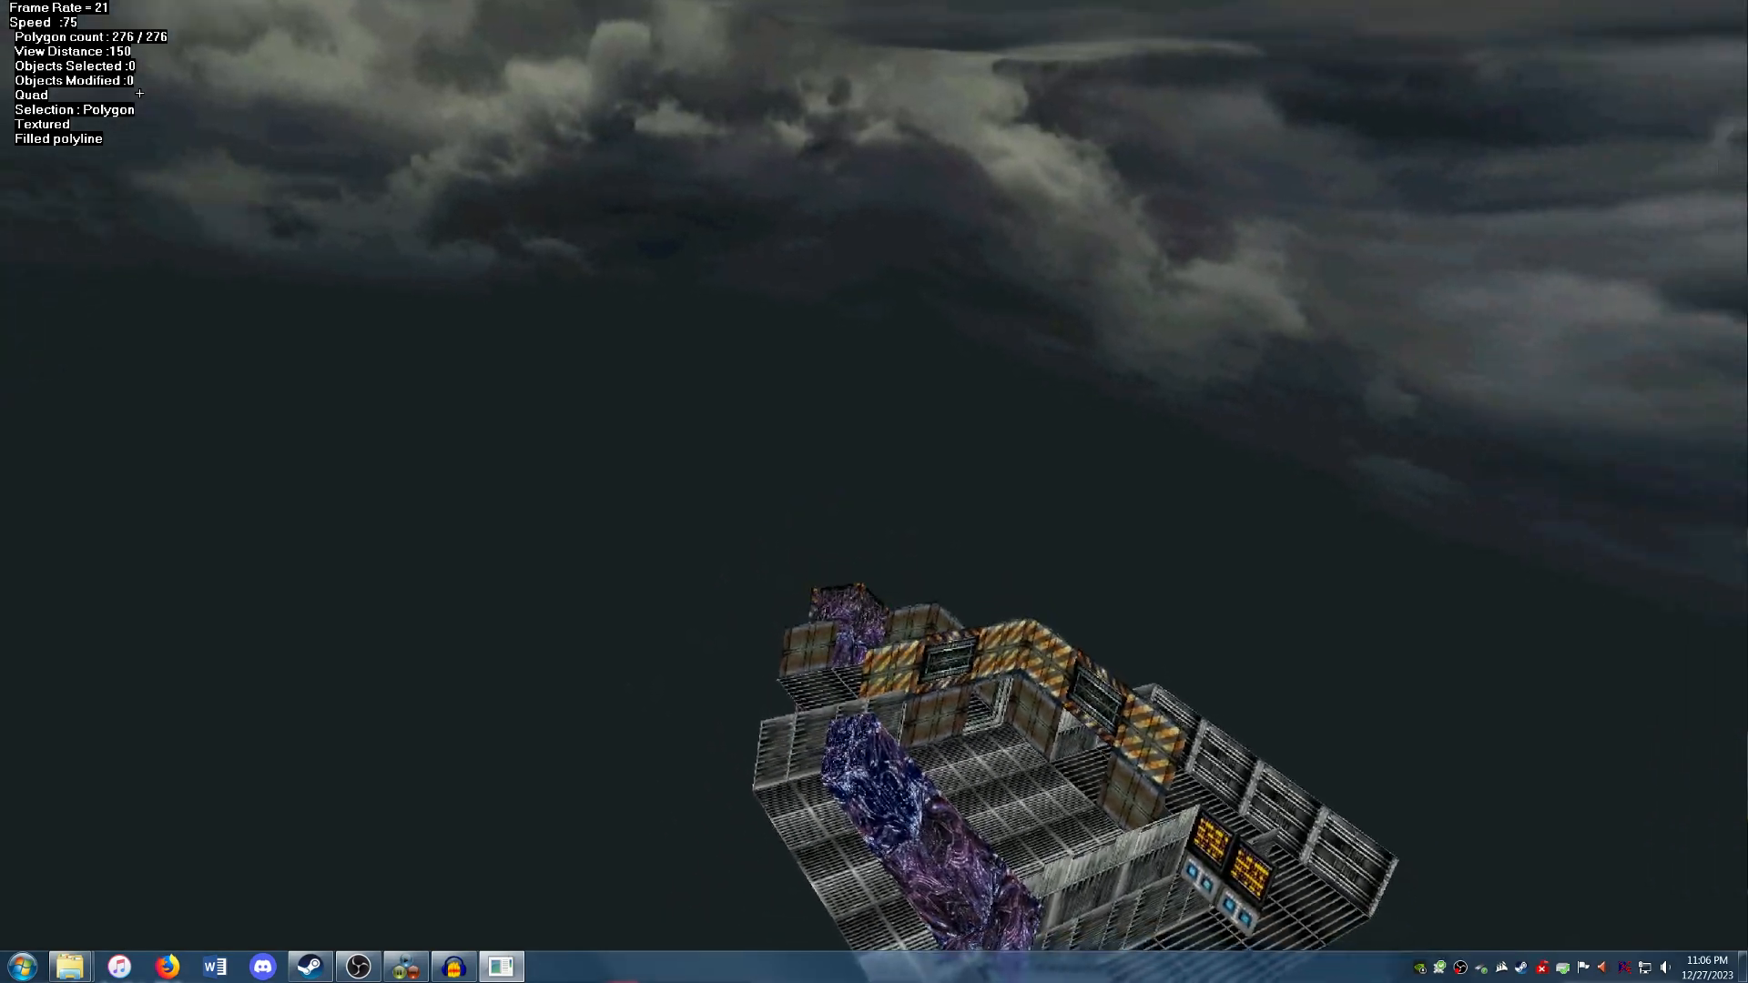
key(Right)
key(Left)
key(Up)
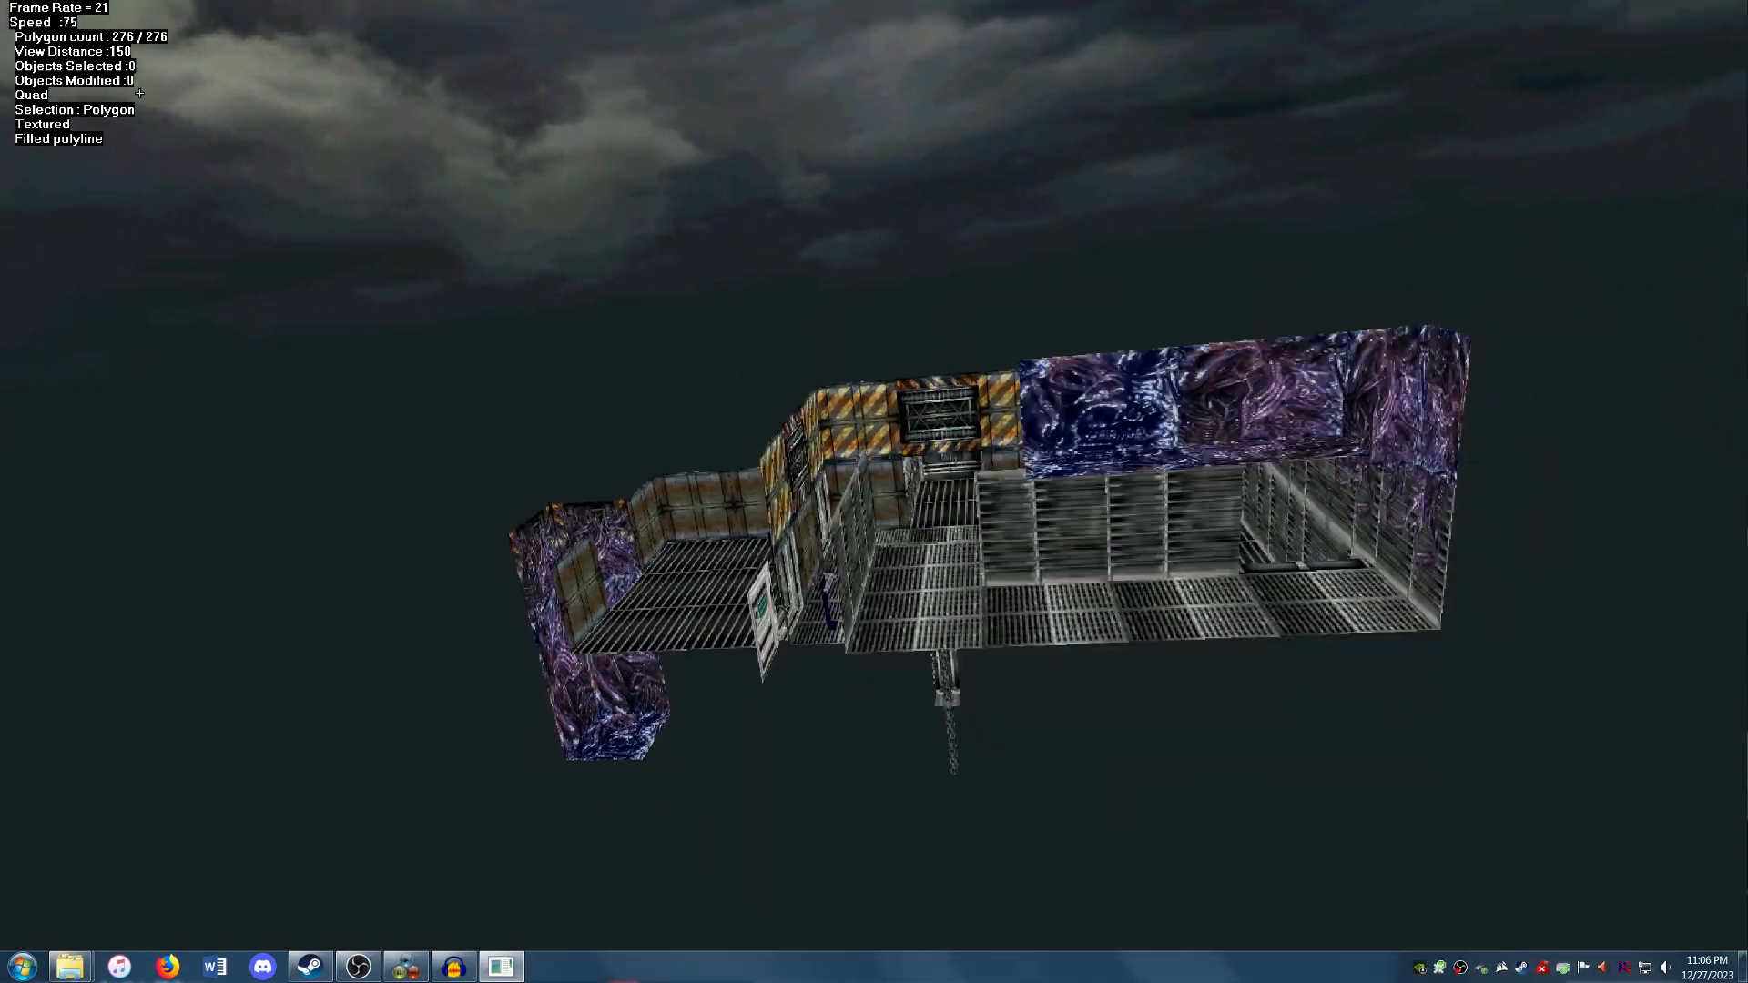
Examine how the clouded sky box looks above the main room and the infested shaft from inside the level.
key(Up)
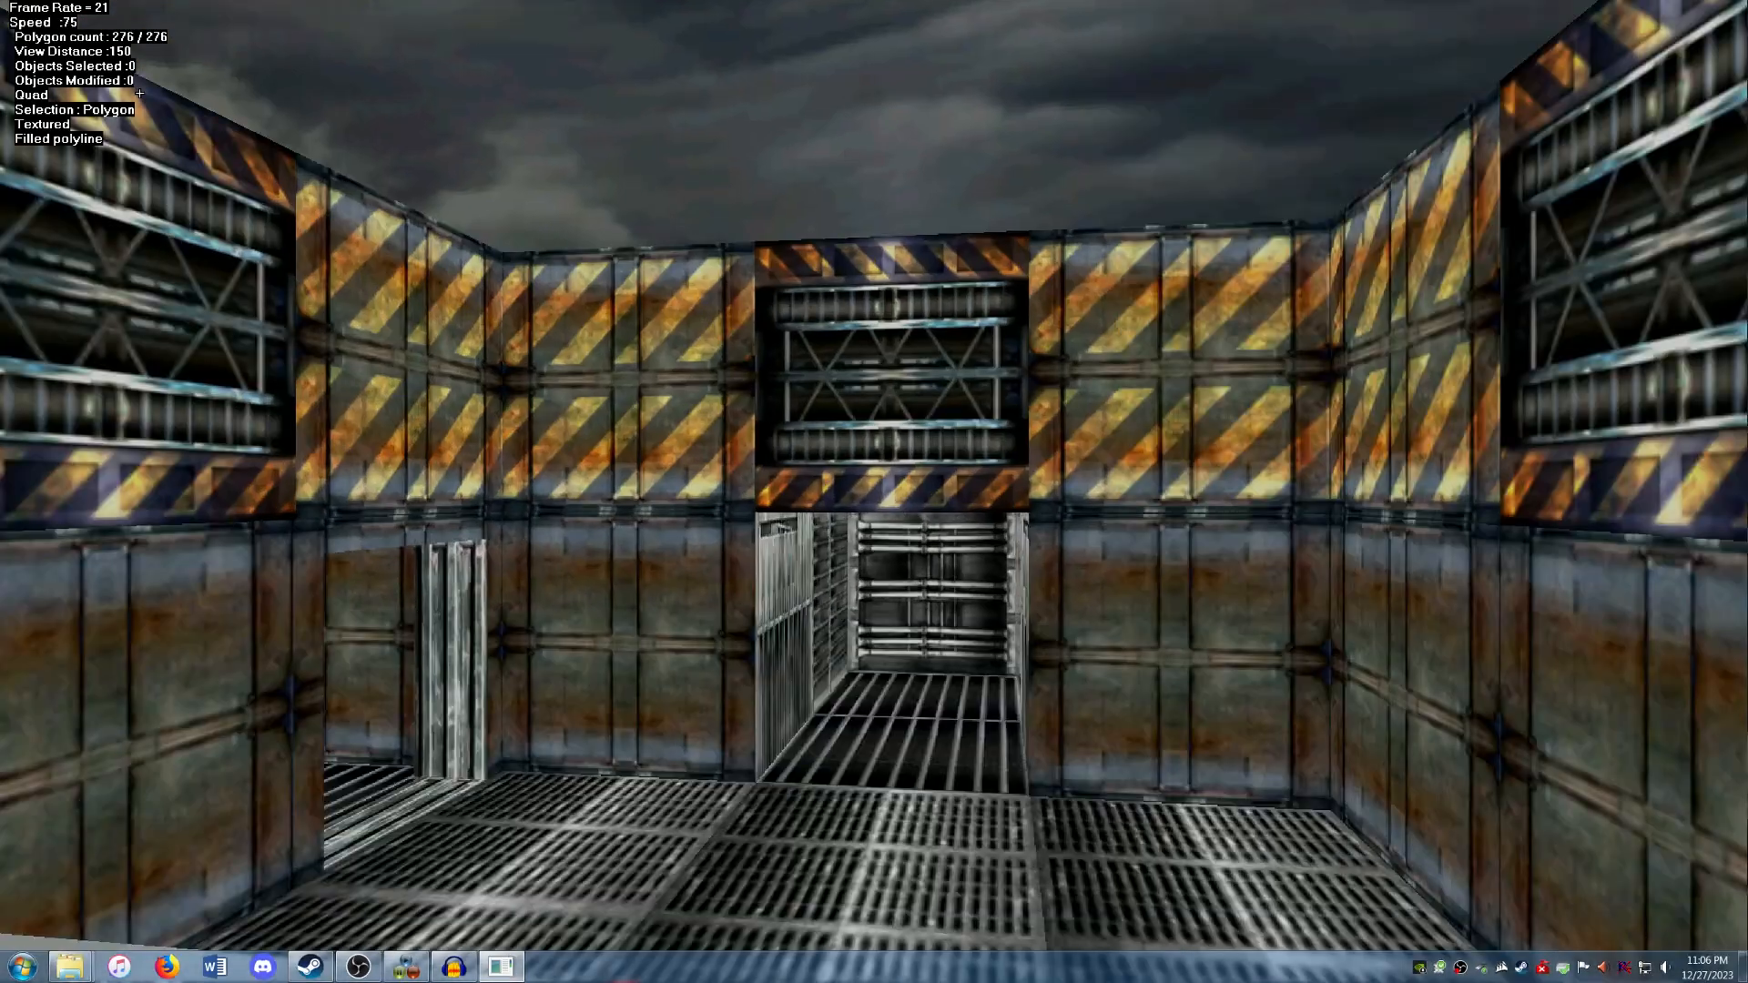
key(Left)
key(Right)
key(Down)
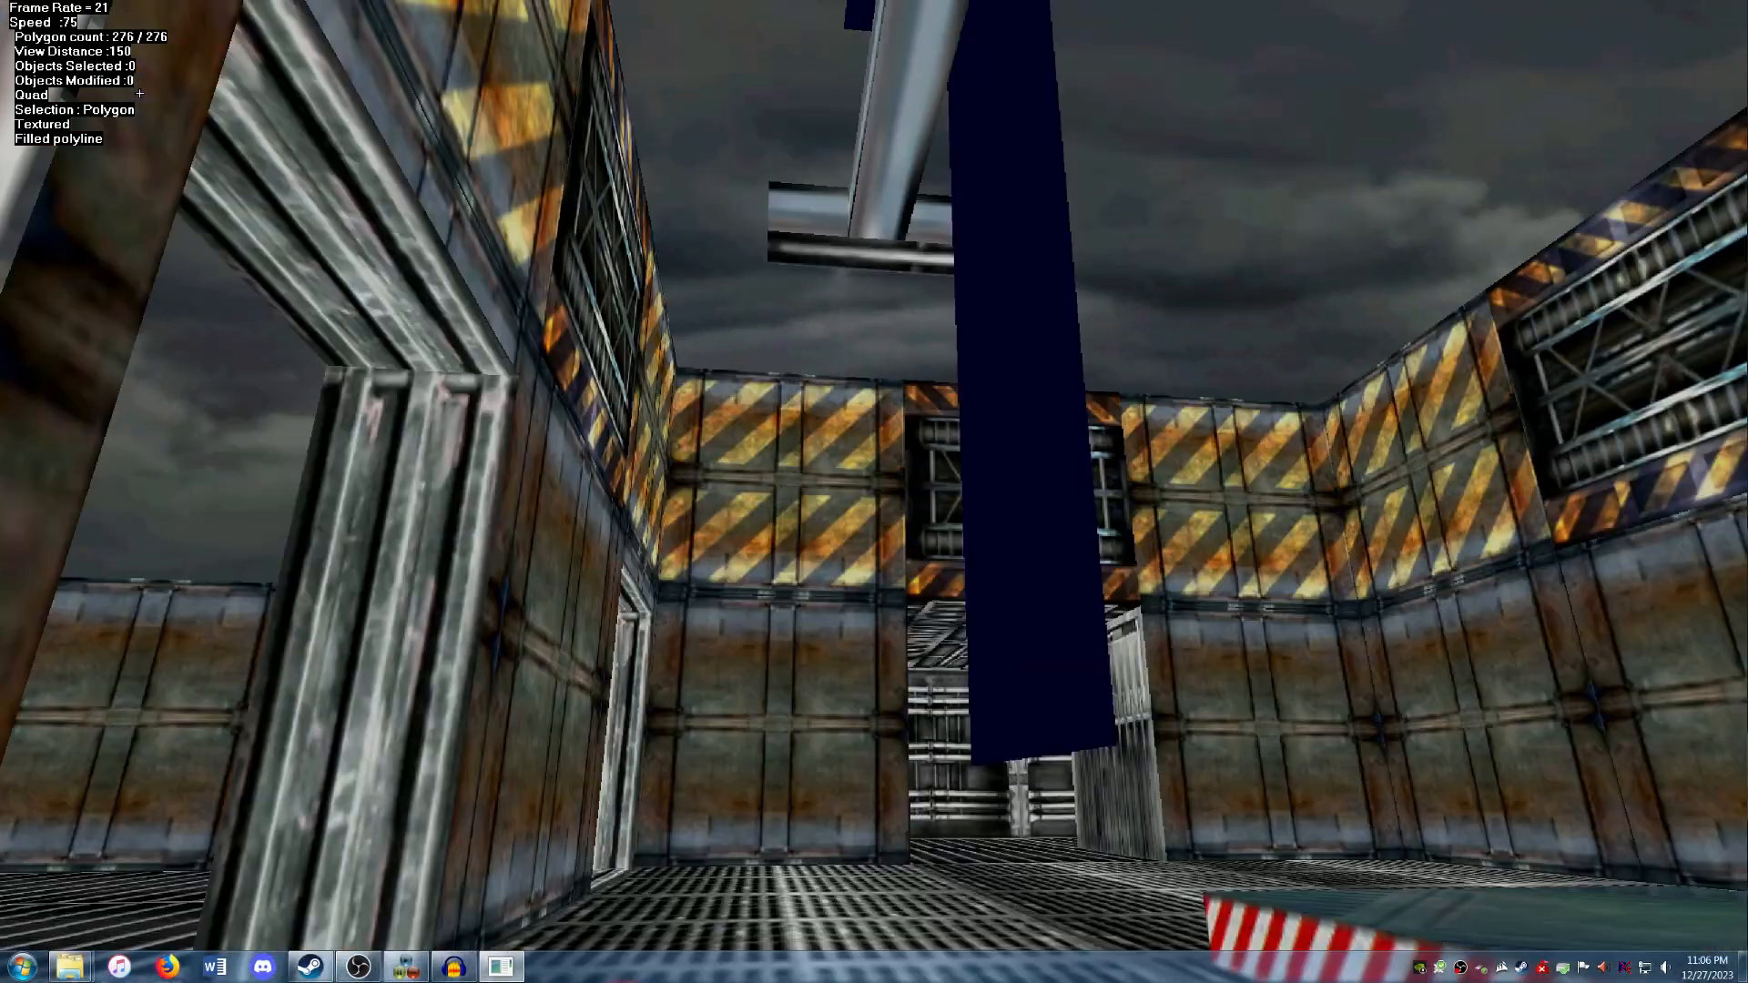
key(Down)
key(Left)
key(Right)
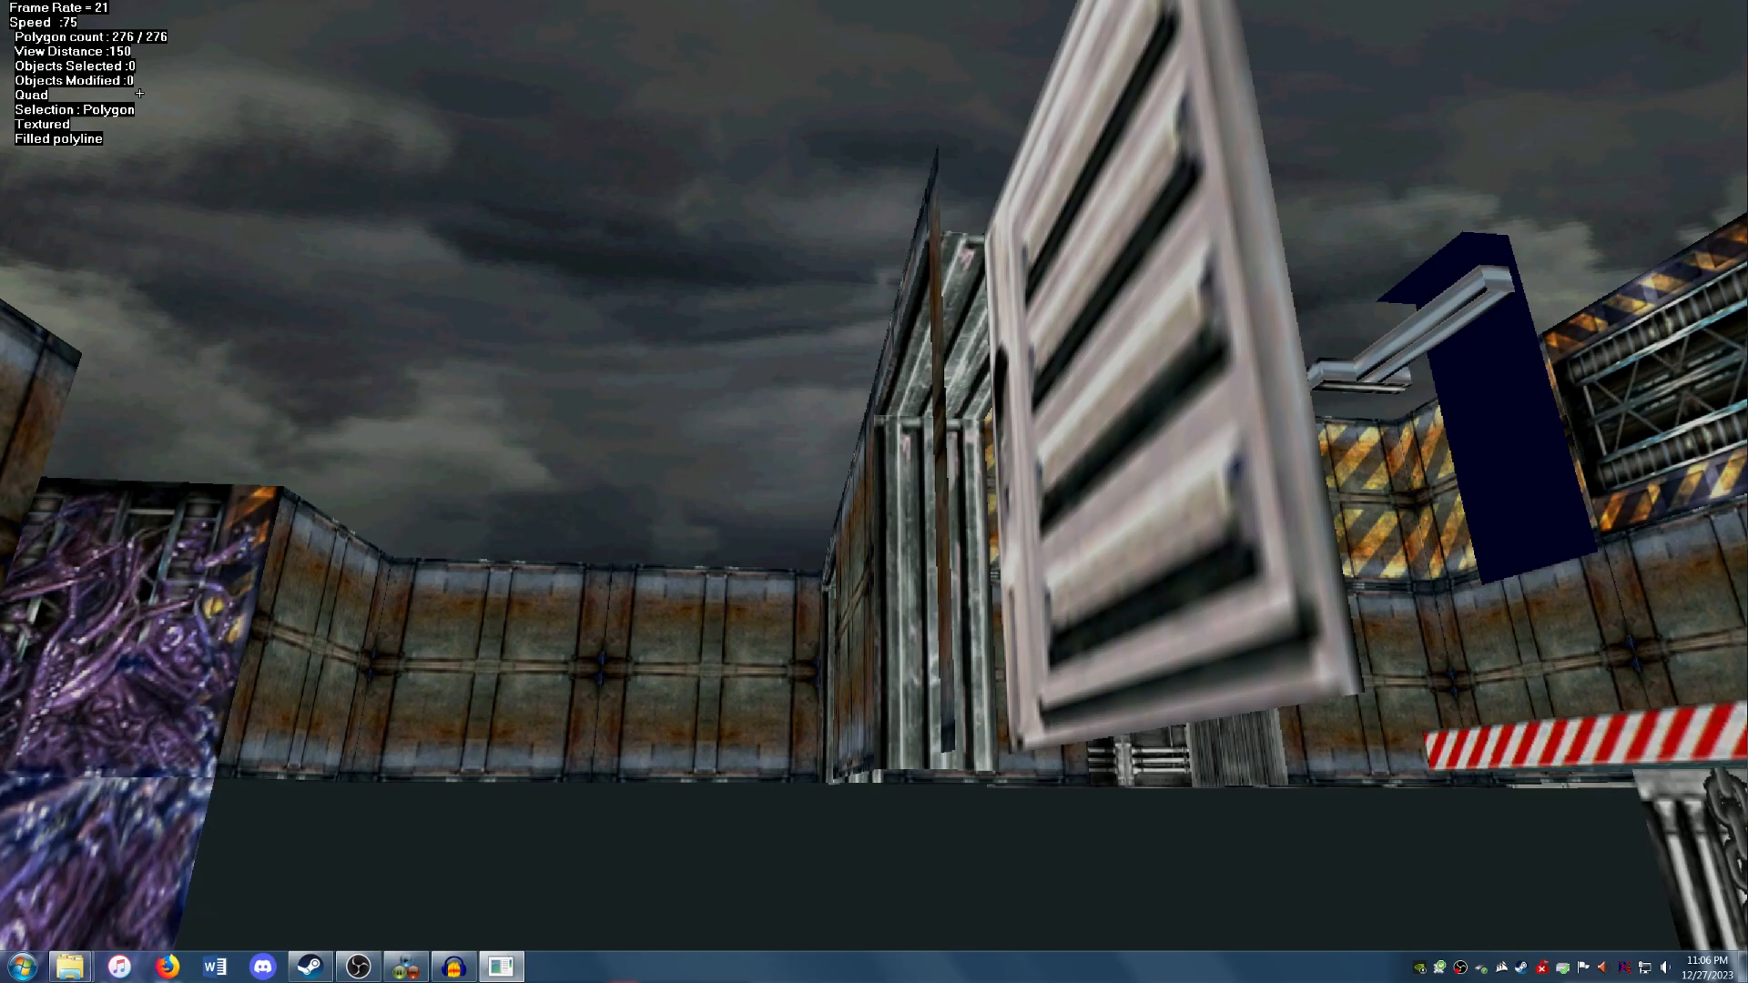
key(Up)
key(Down)
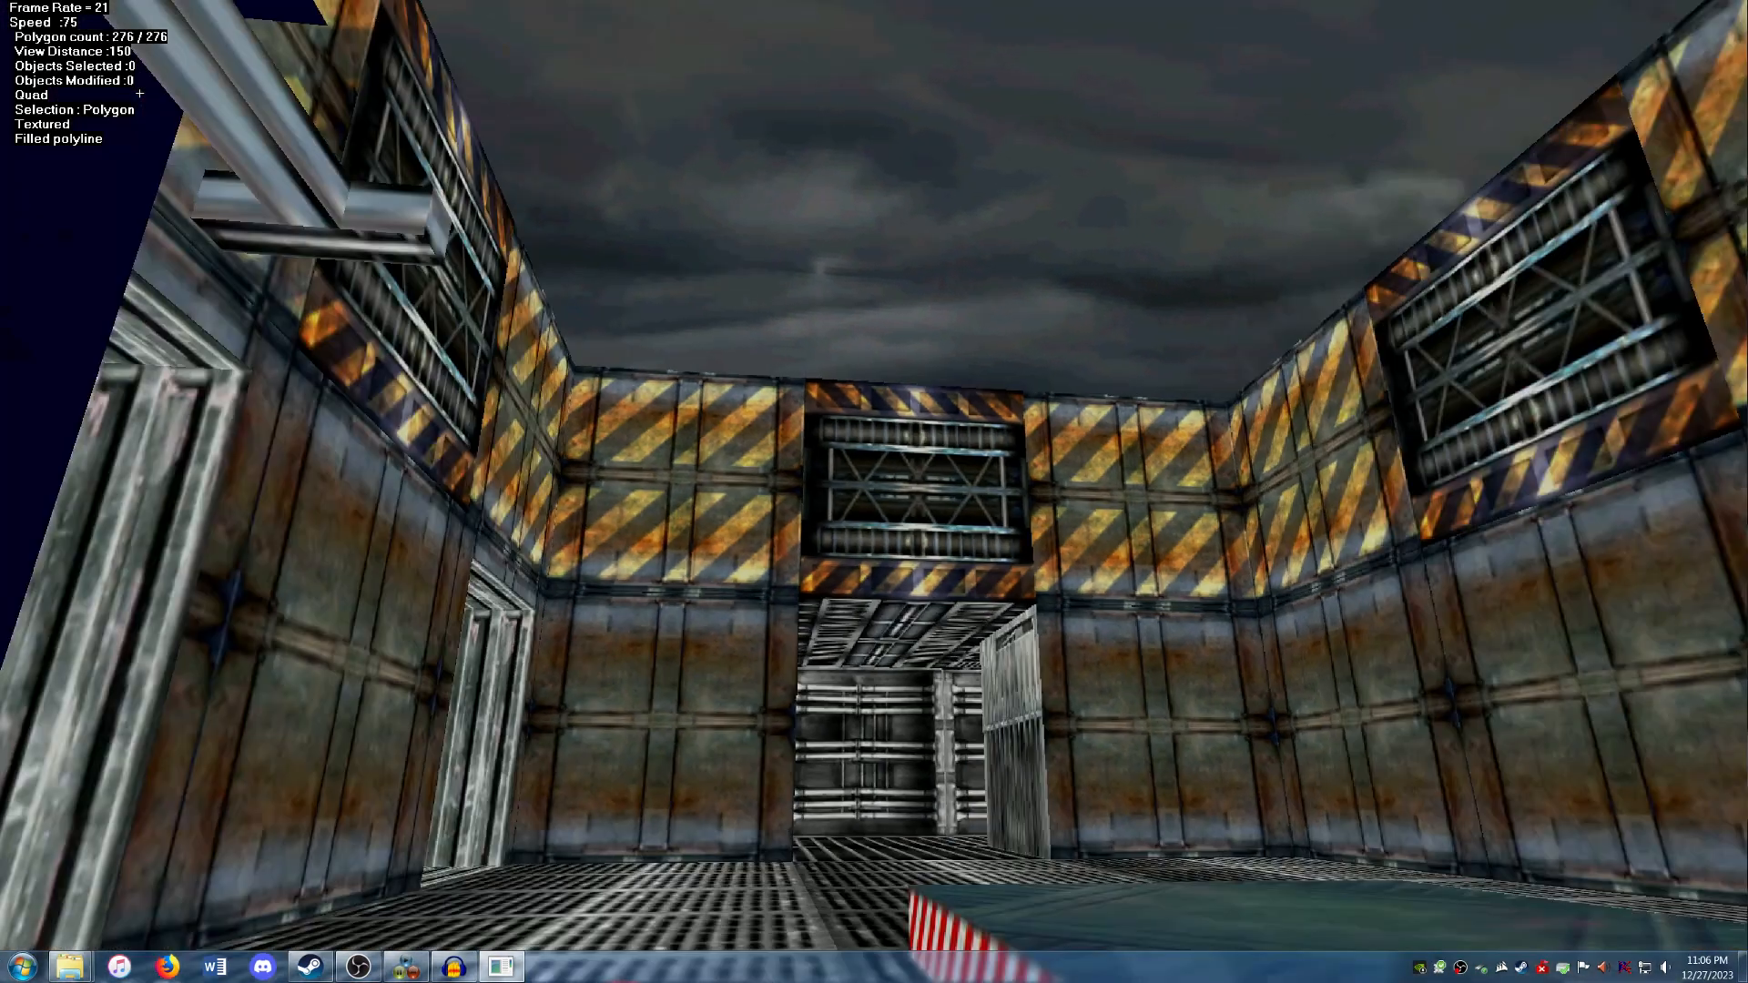
key(Left)
key(Up)
key(Down)
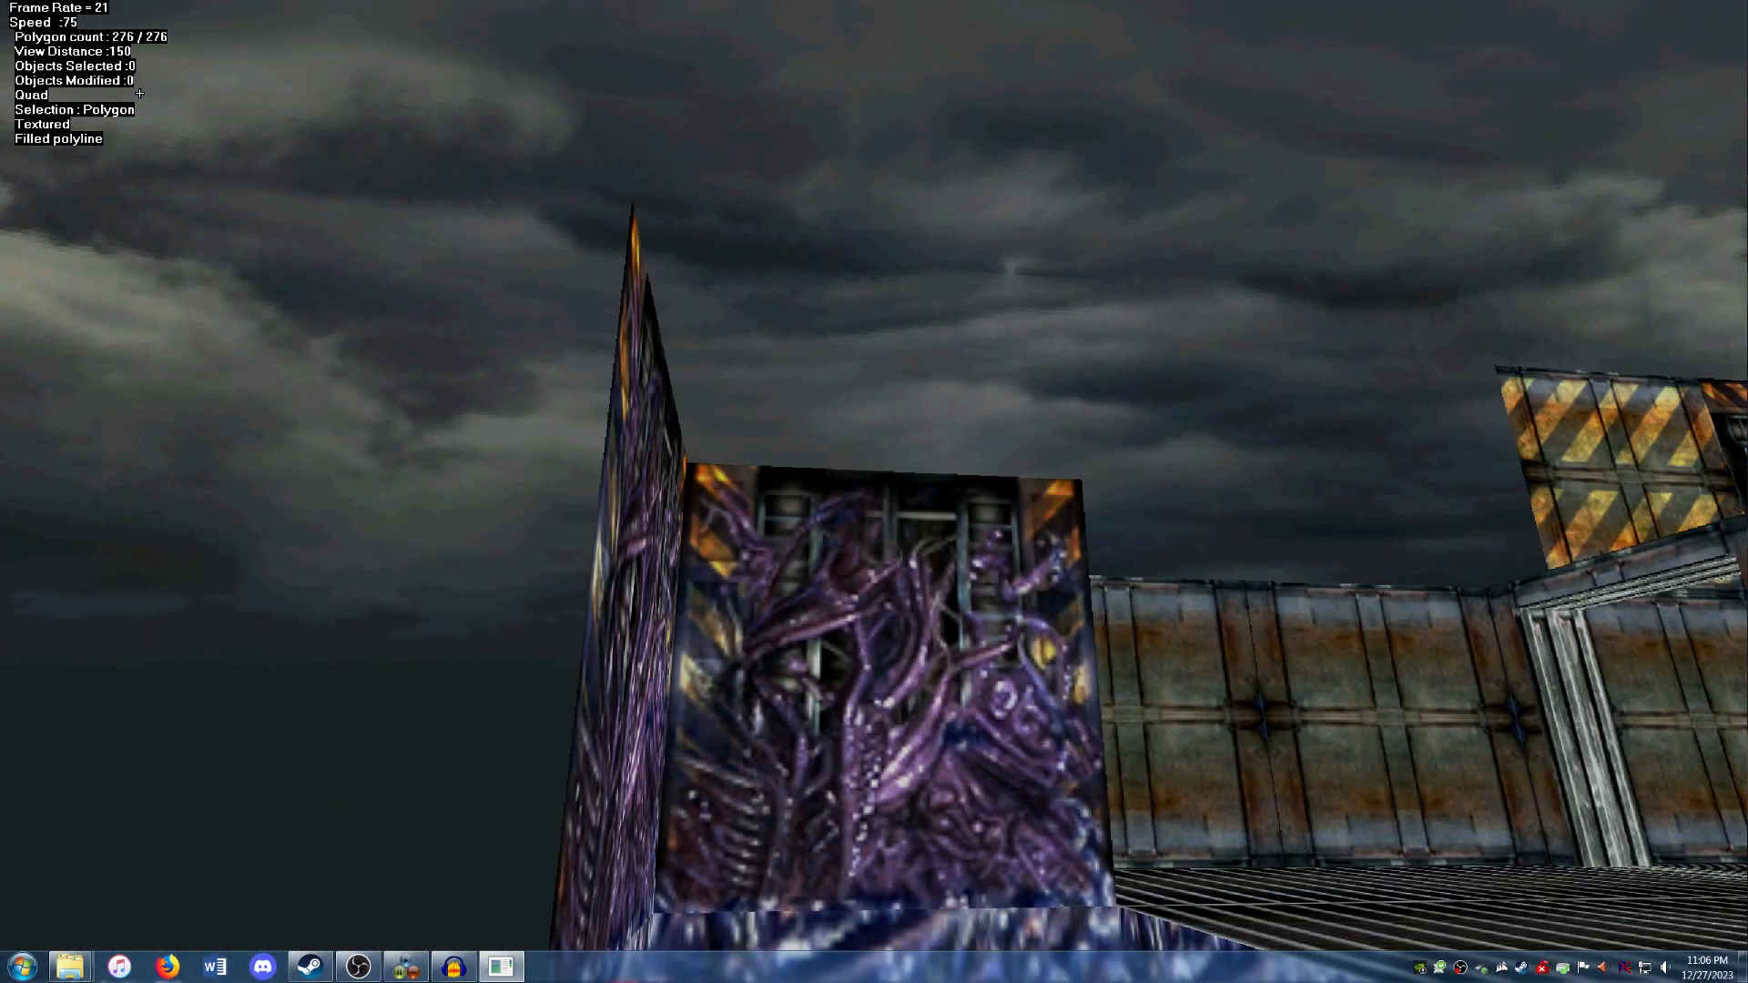
key(Right)
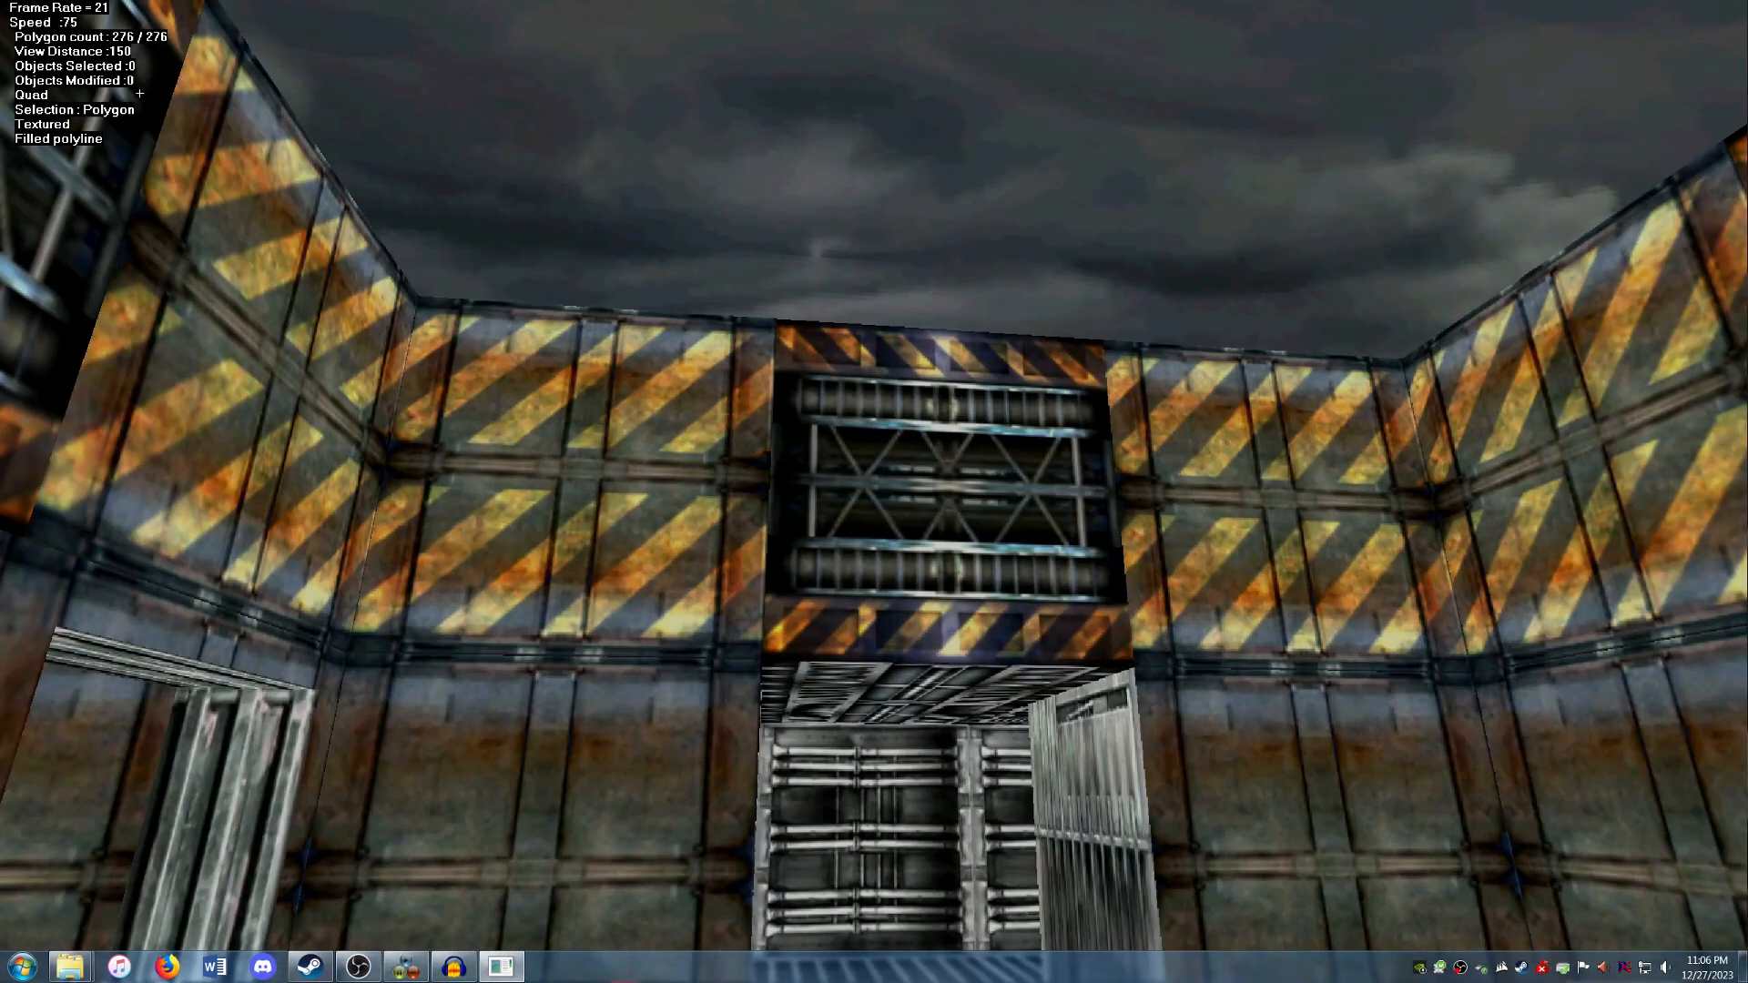
Examine the clouded sky box around the level from above the main room and the infested shaft.
key(Down)
key(Up)
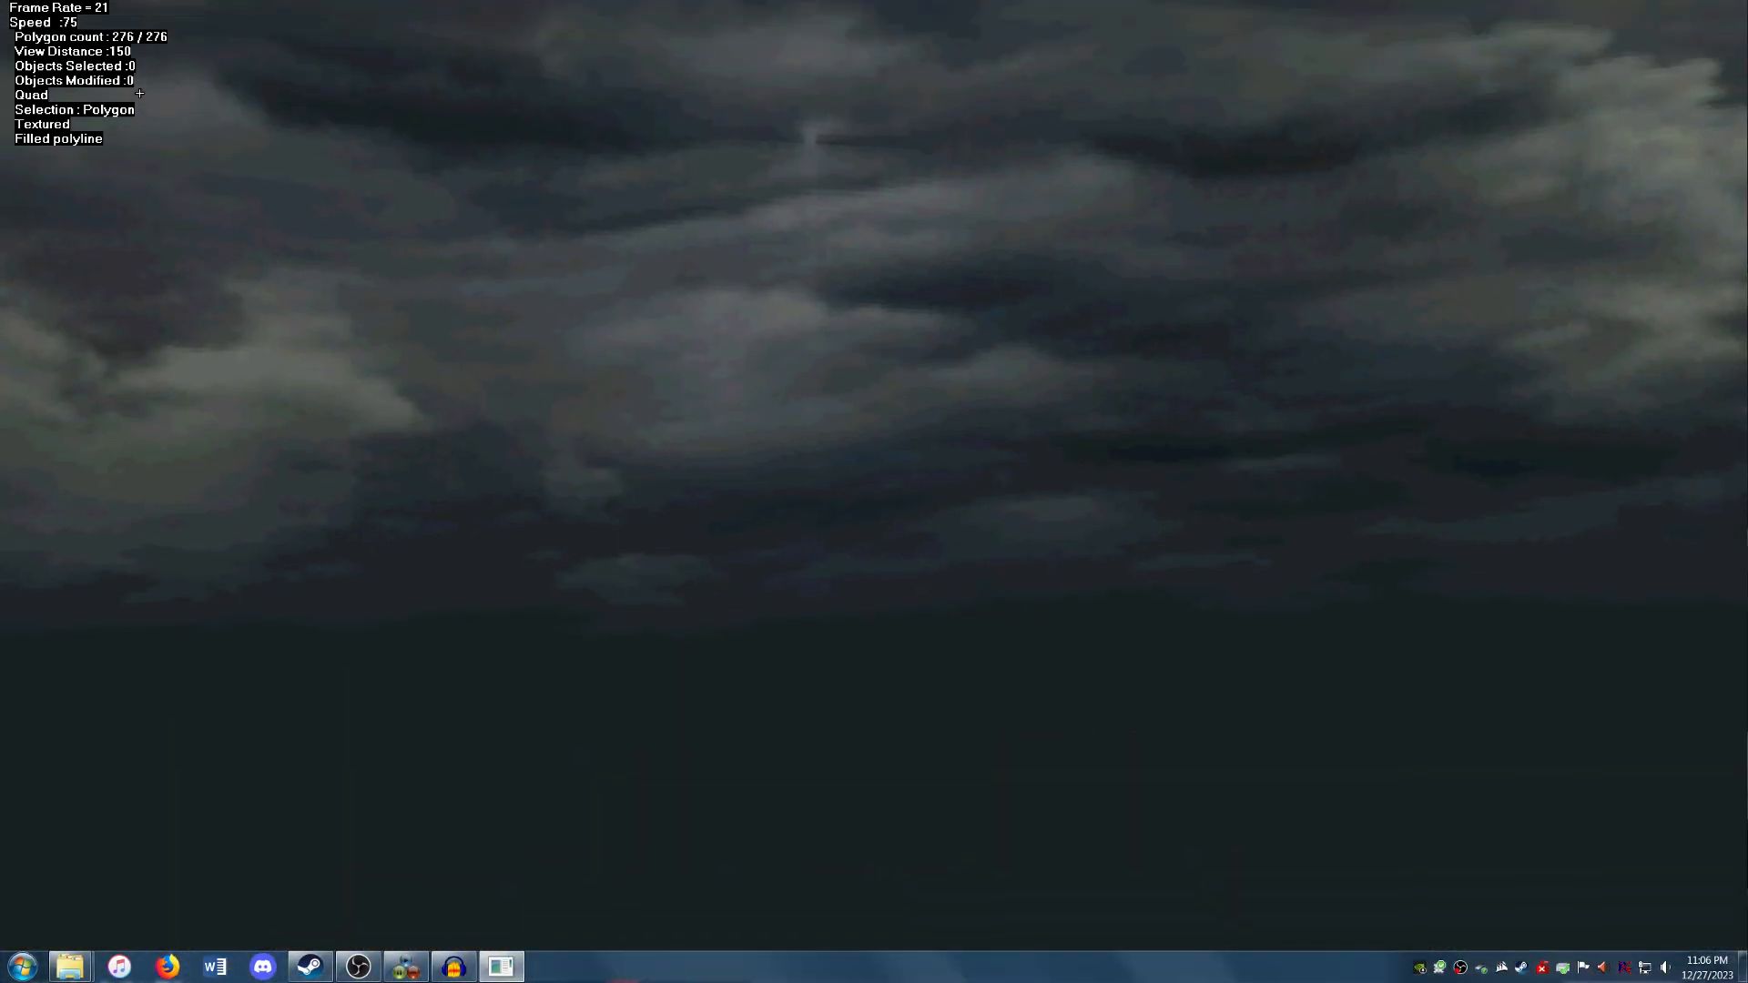
key(Down)
right_click(801, 508)
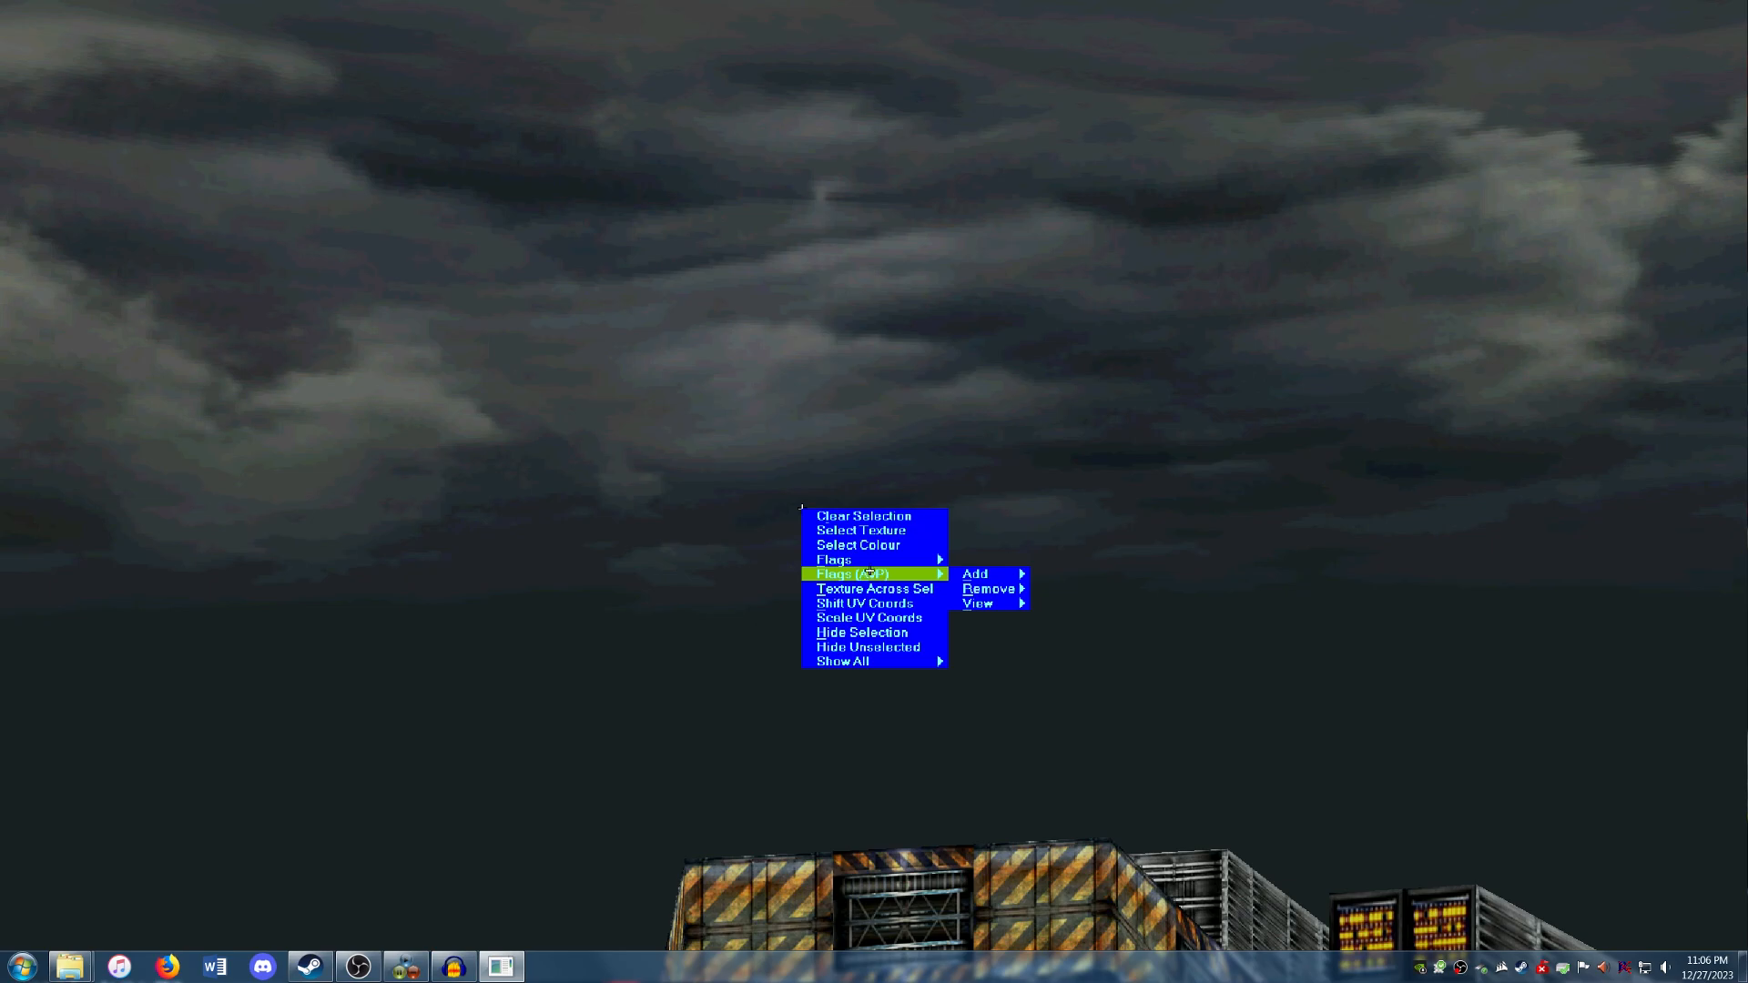
click(1110, 414)
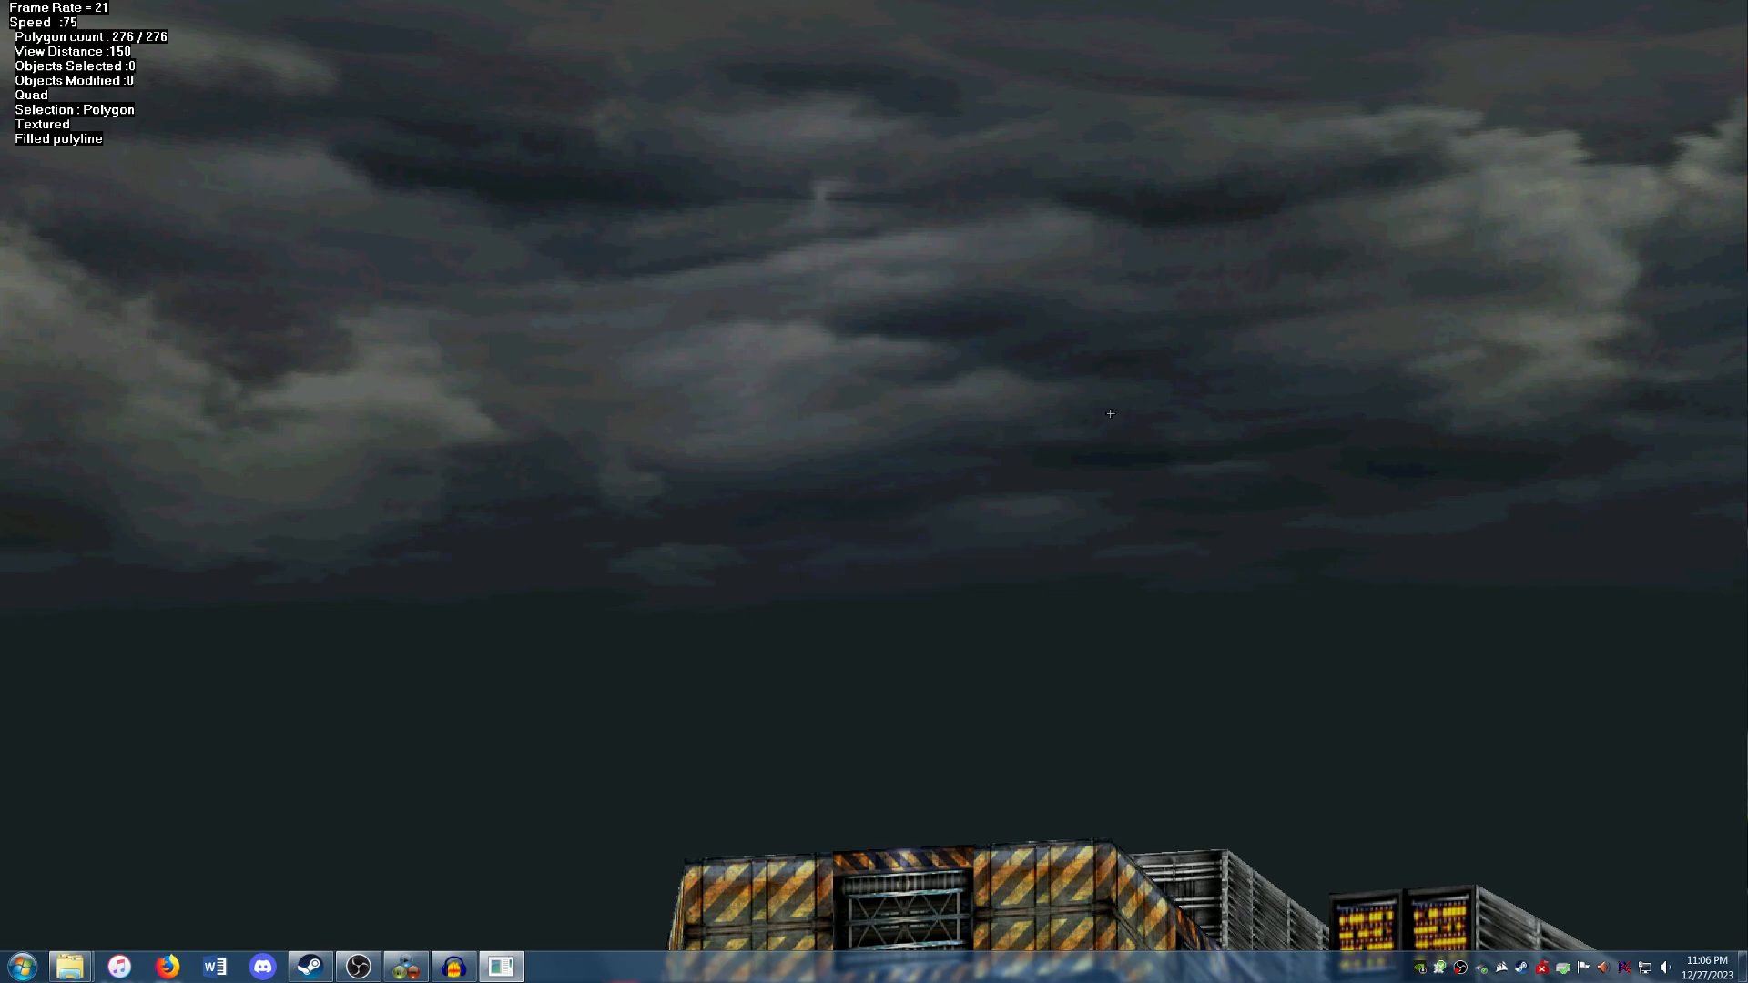
key(Down)
key(Right)
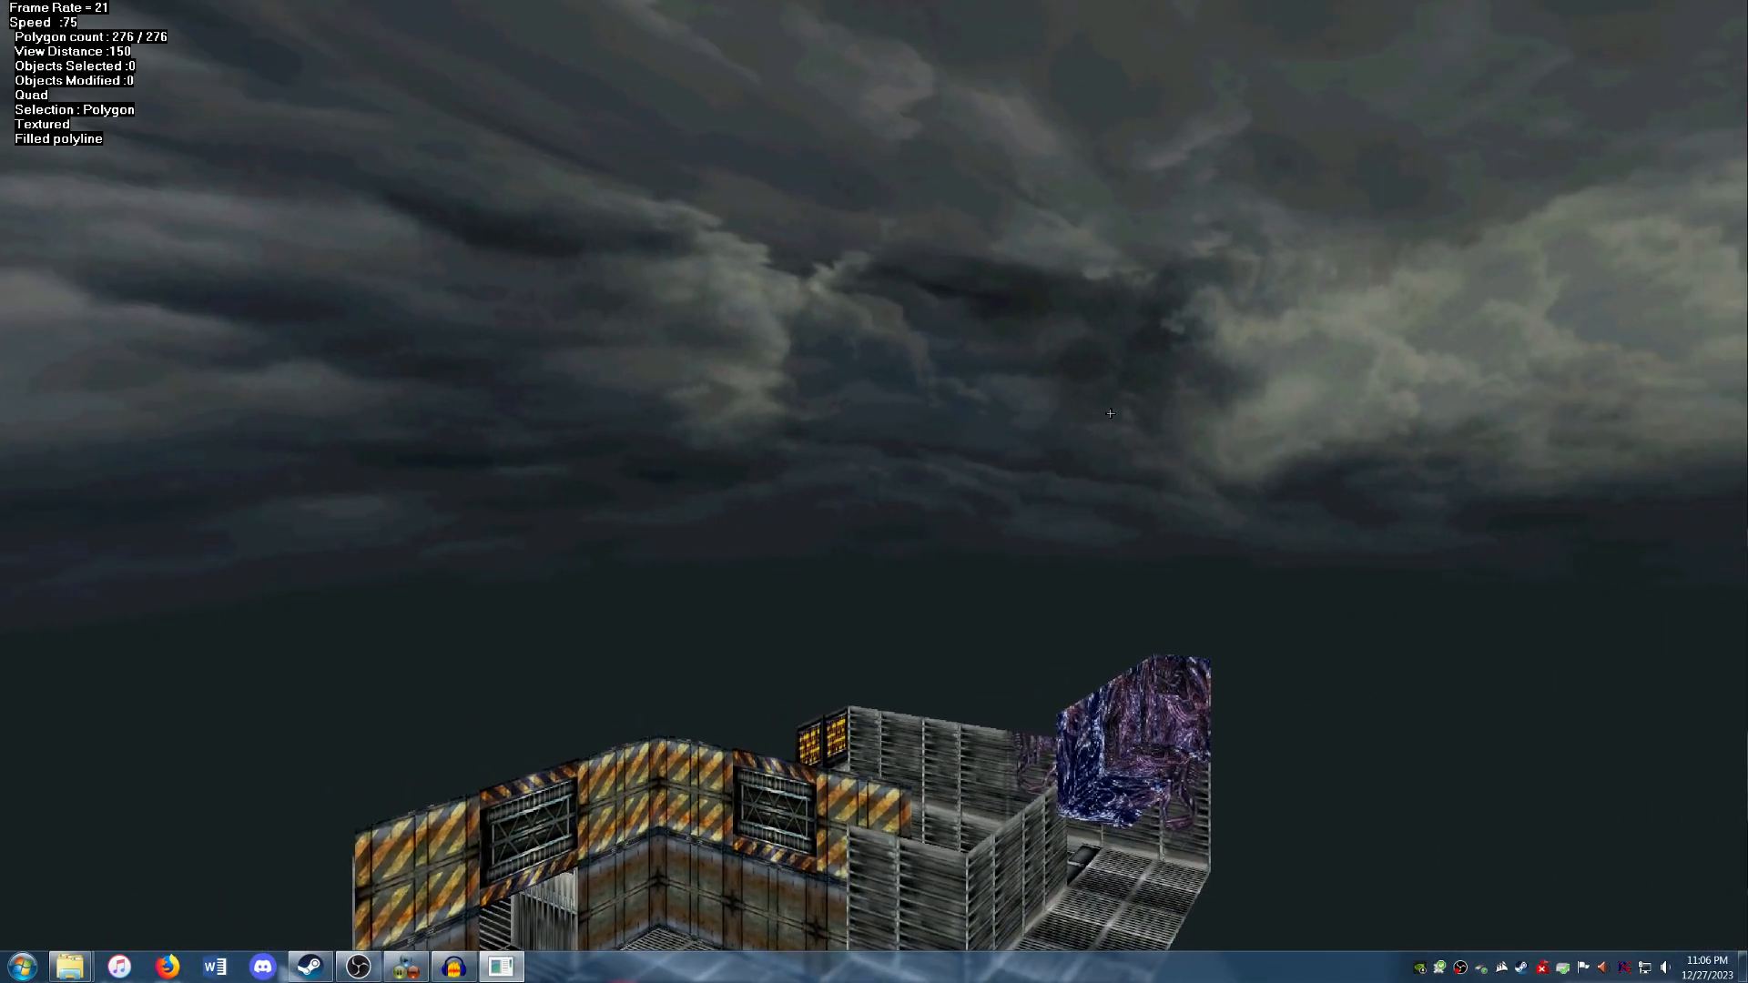
key(Right)
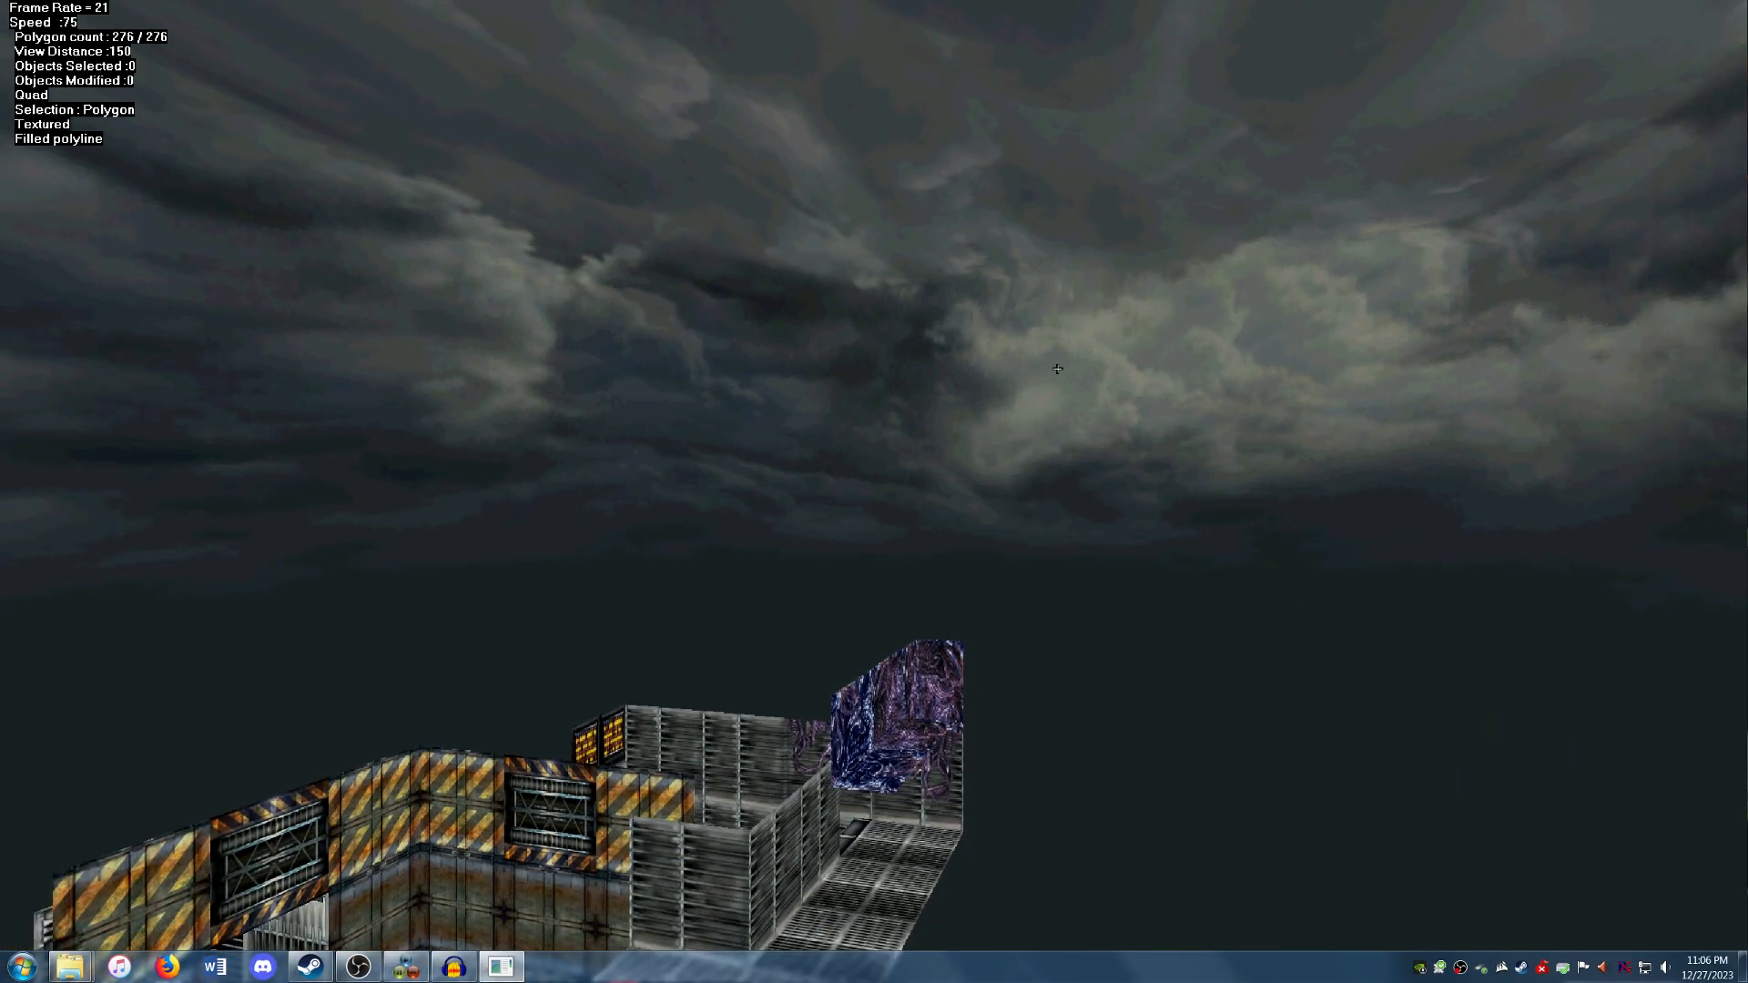
Turn textures off, select the sky box's wall and ceiling polygons, and add the No Light flag to them.
key(t)
click(461, 427)
click(807, 409)
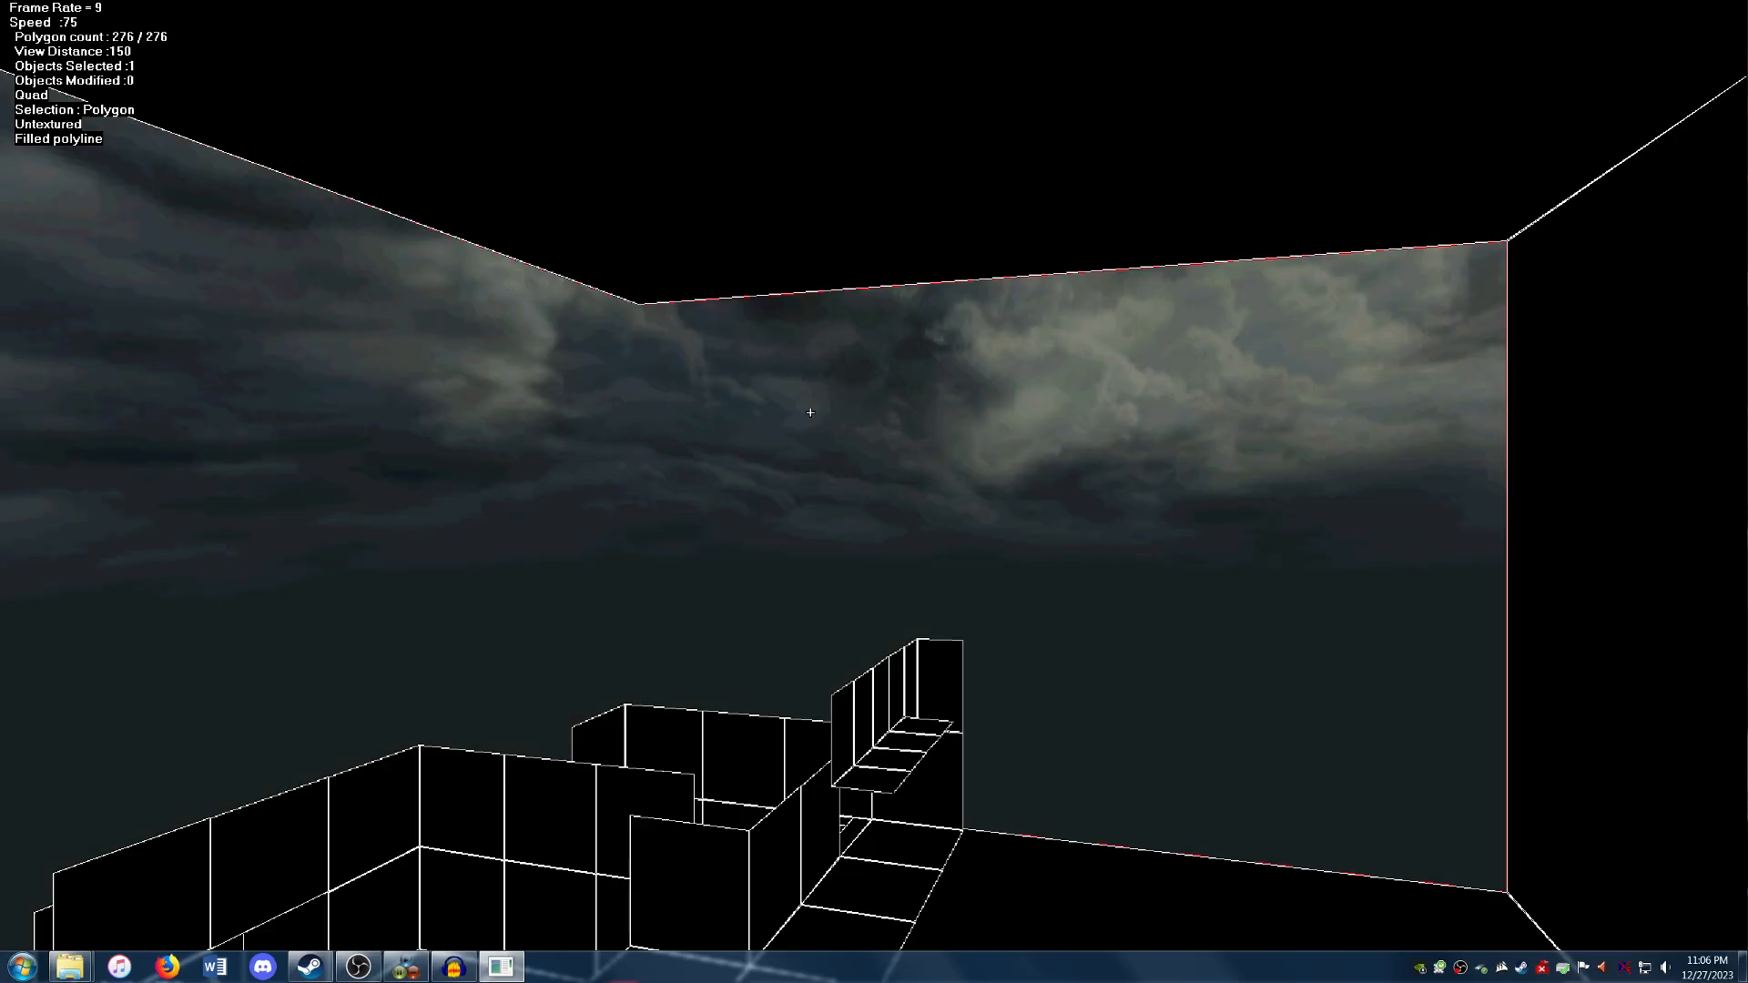
click(892, 210)
click(1561, 364)
right_click(764, 455)
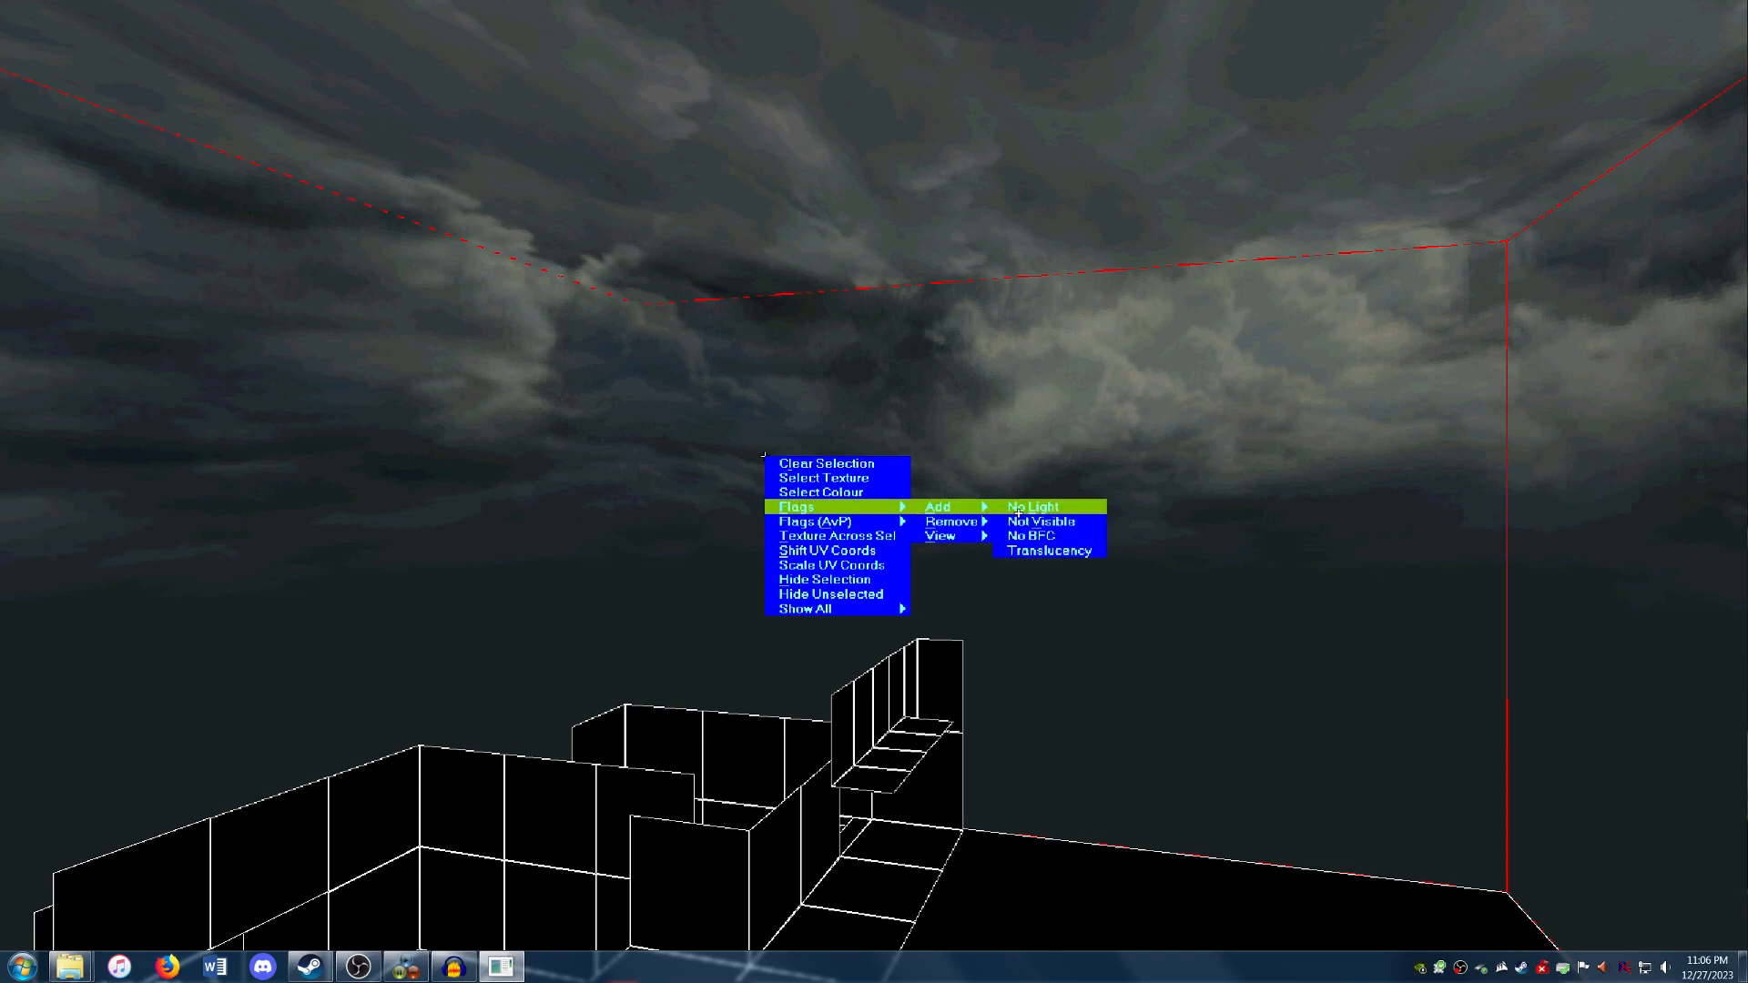
click(1017, 512)
Turn textures back on and examine the sky box above the side room and its infested alcove.
key(t)
key(Left)
key(t)
key(Up)
key(t)
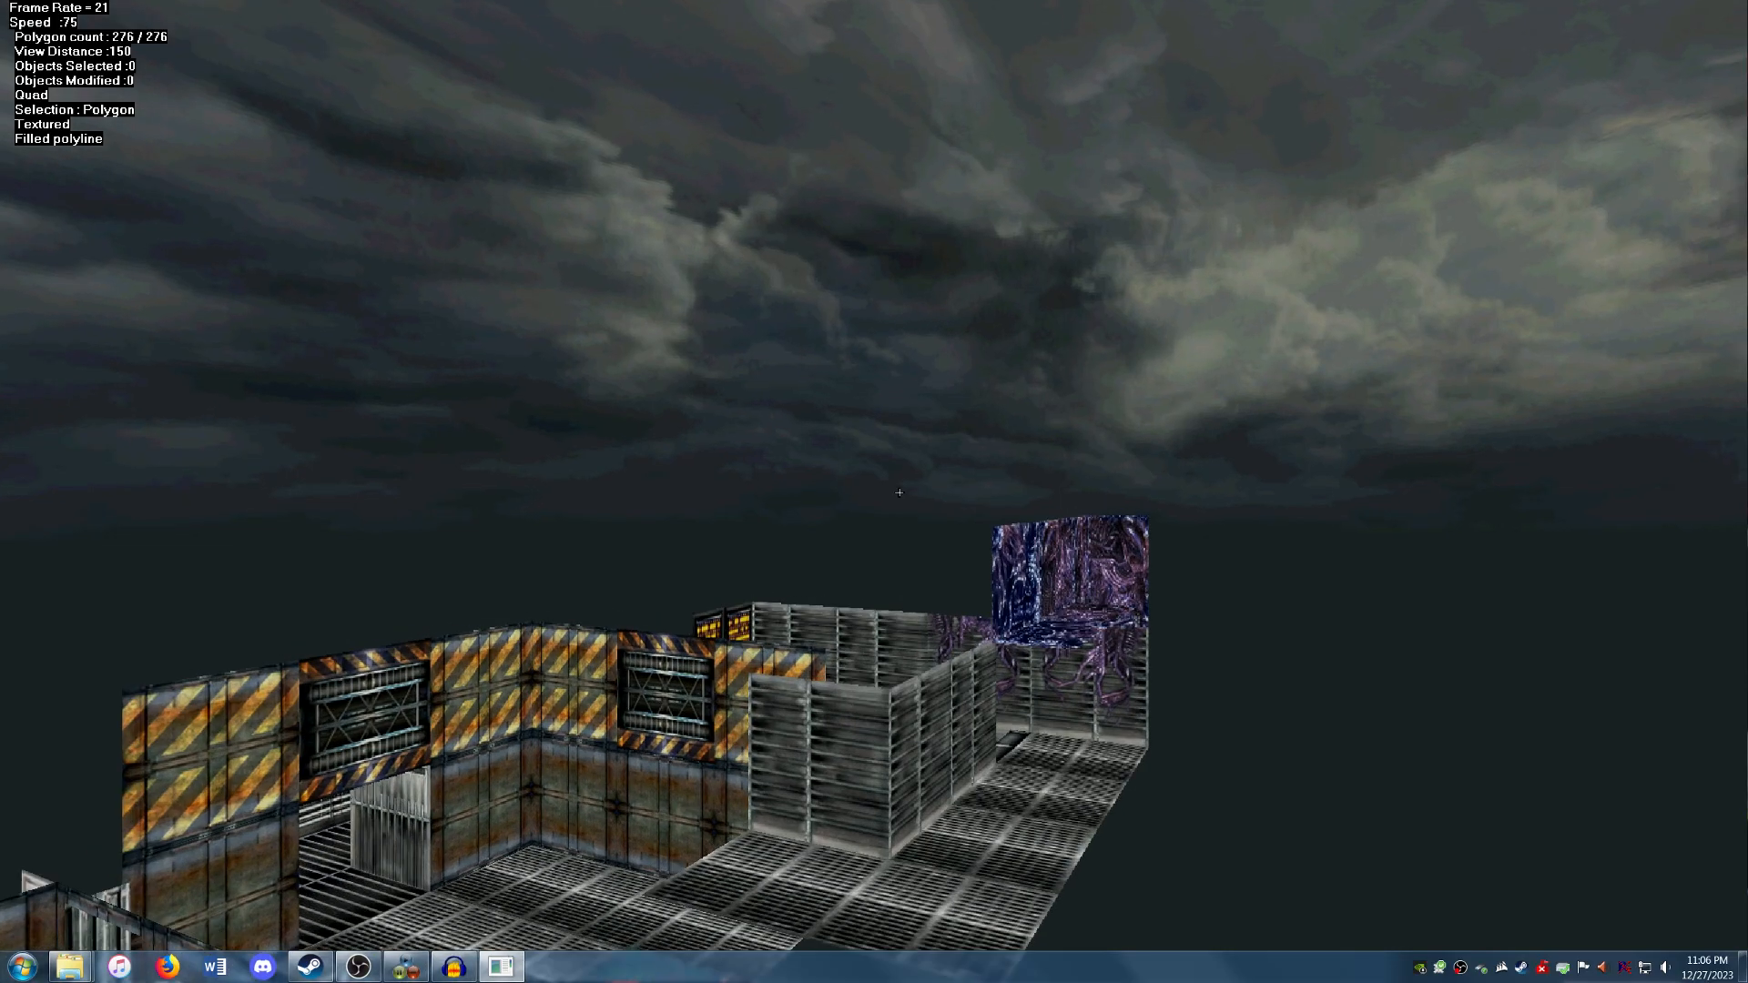
key(Up)
key(Left)
key(Left)
key(Up)
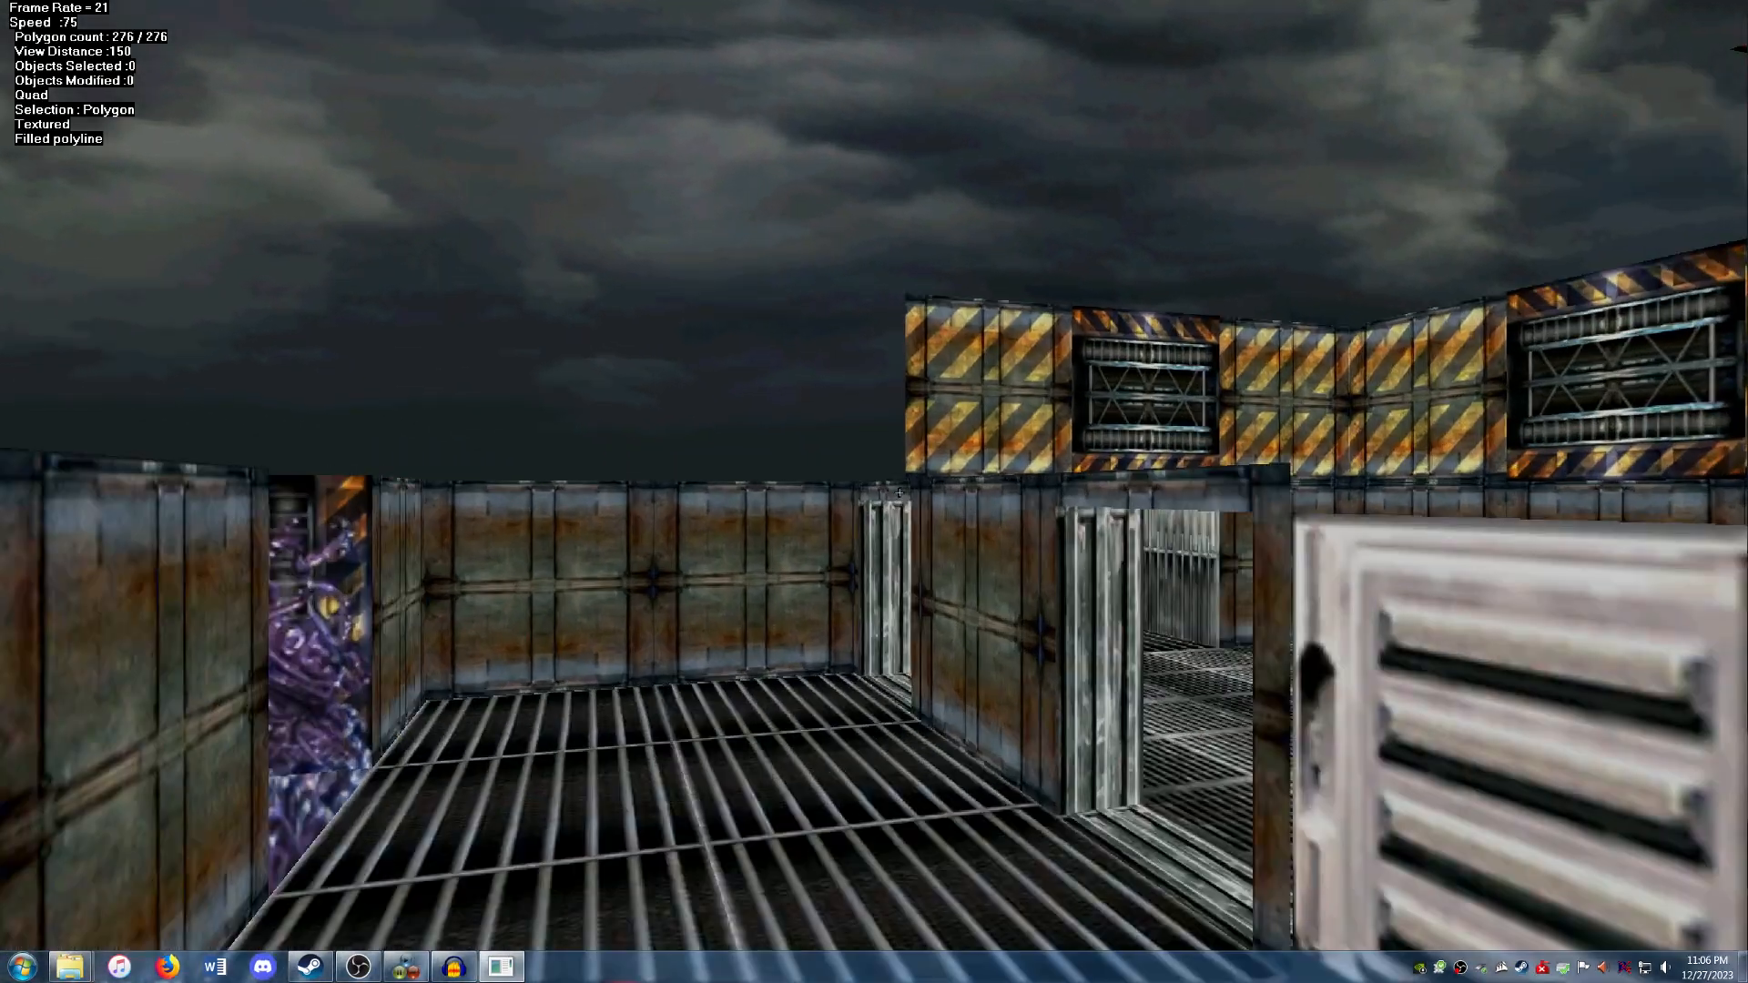
key(Left)
key(Up)
key(Right)
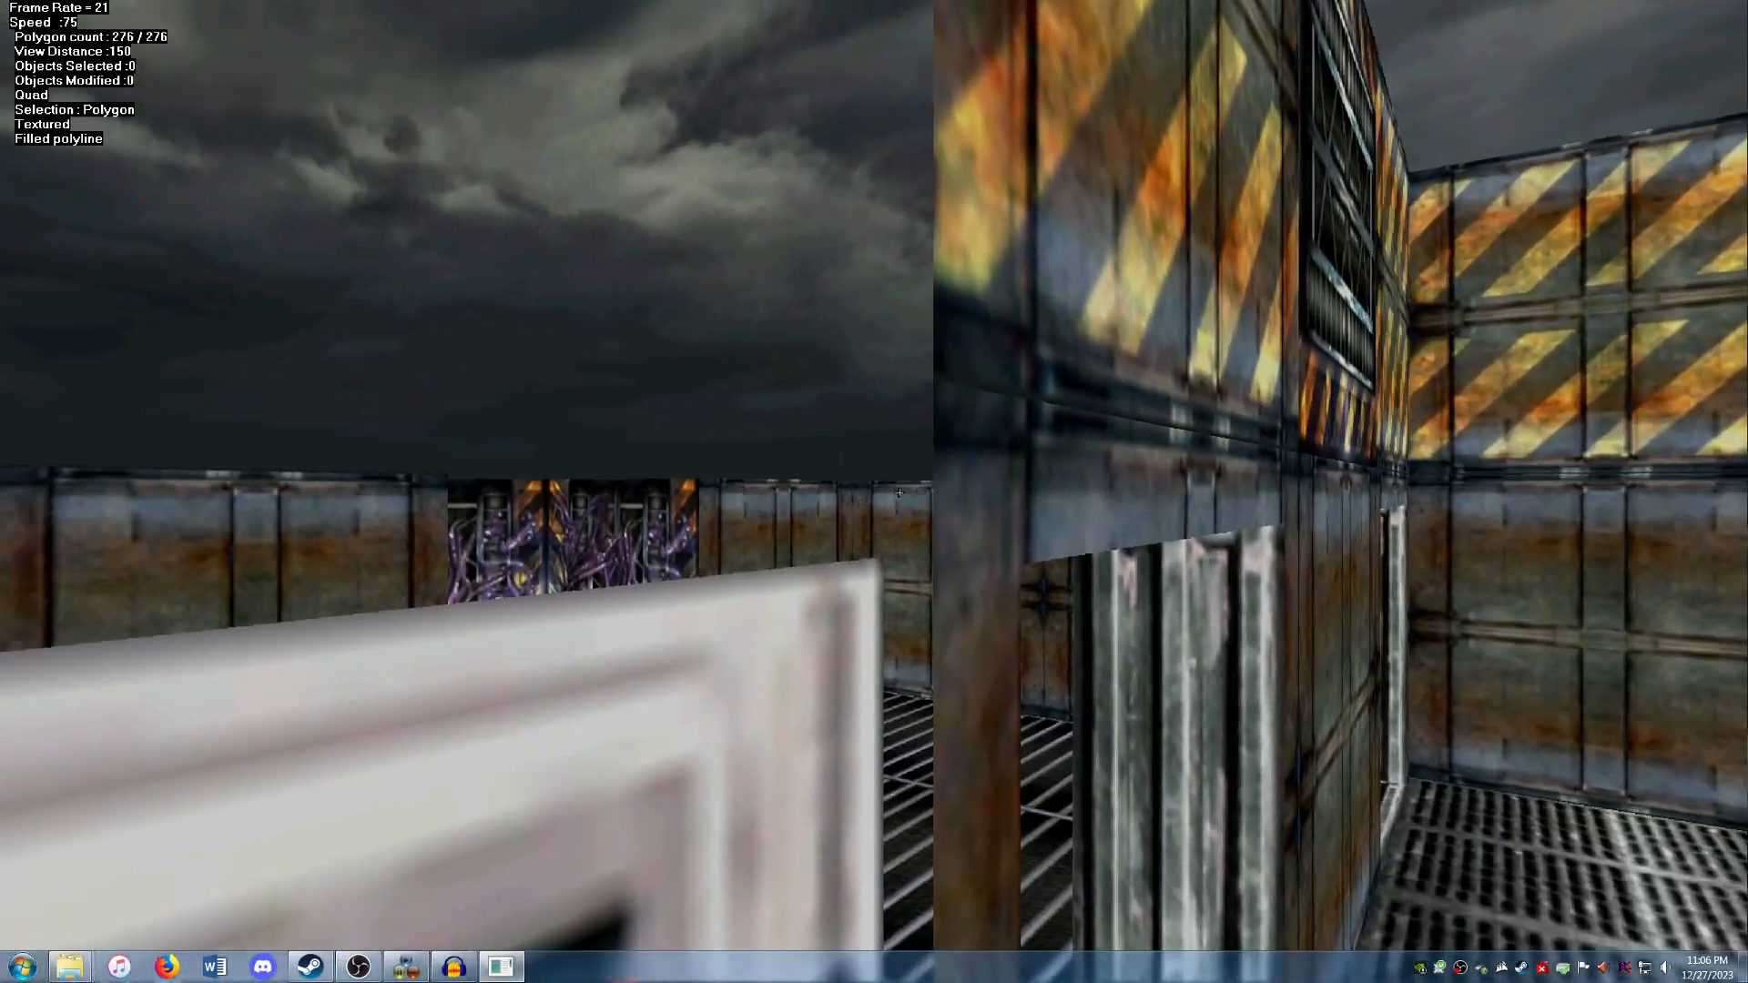
key(Left)
key(Up)
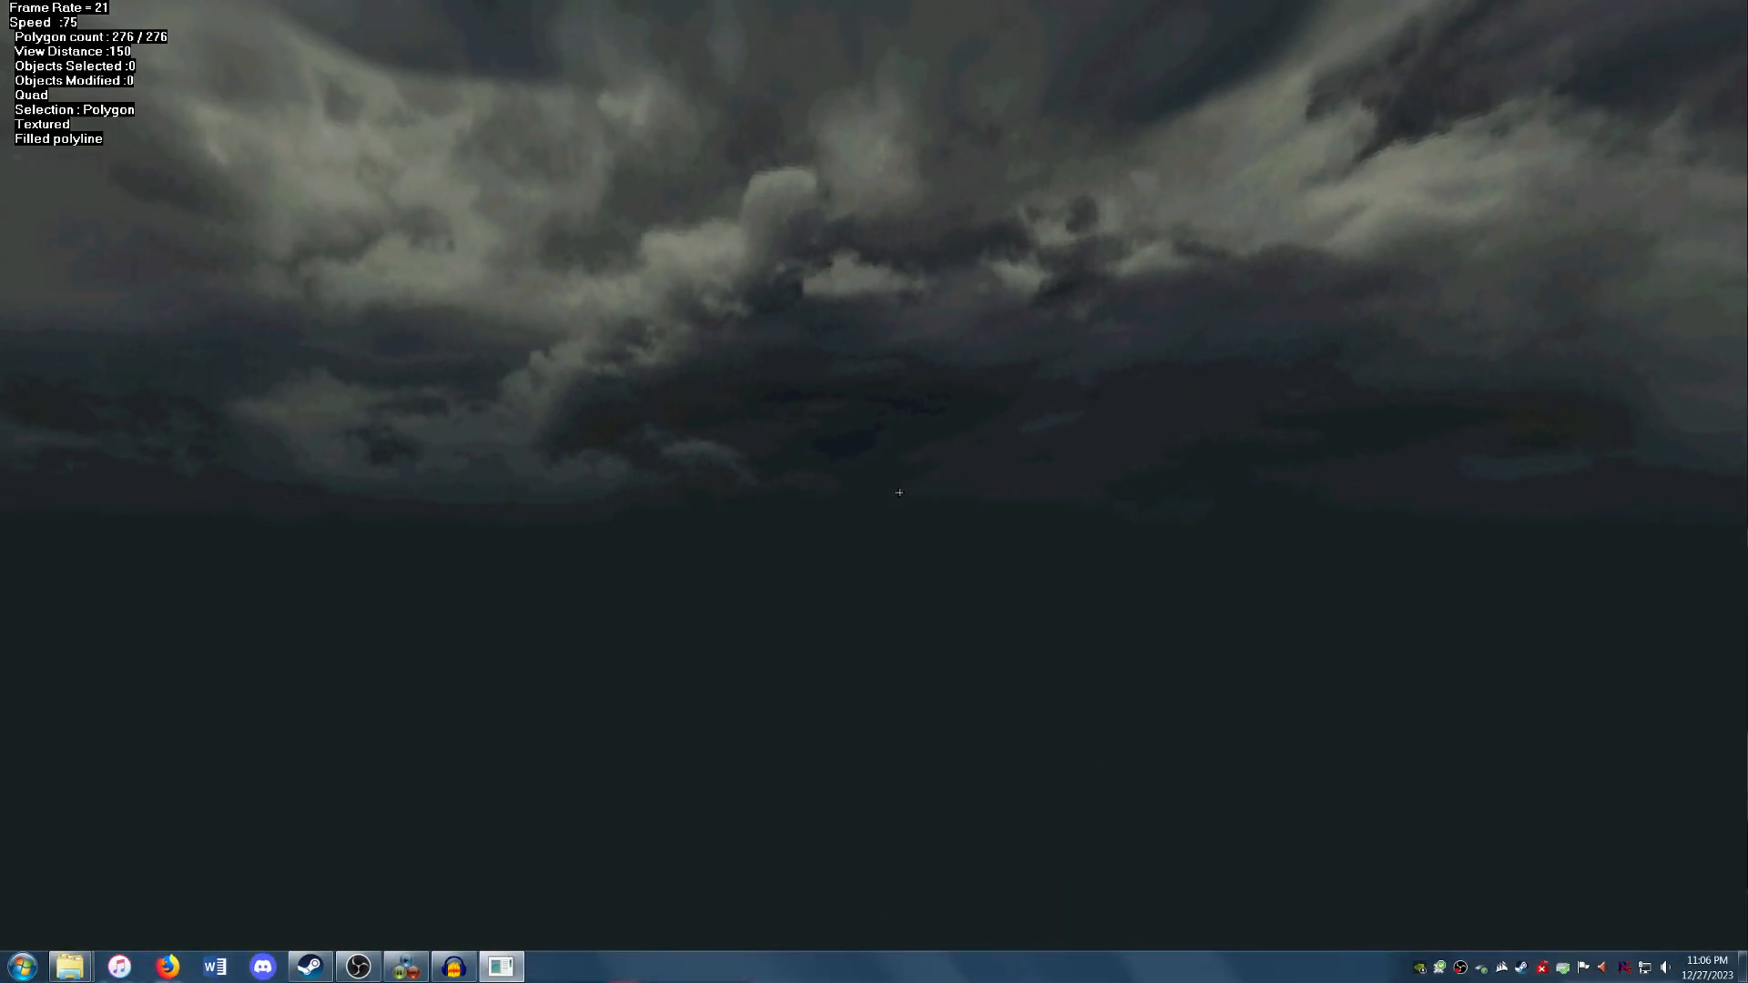
Examine the clouds above the hazard-striped main room, comparing the view from over the walls and from inside.
key(Down)
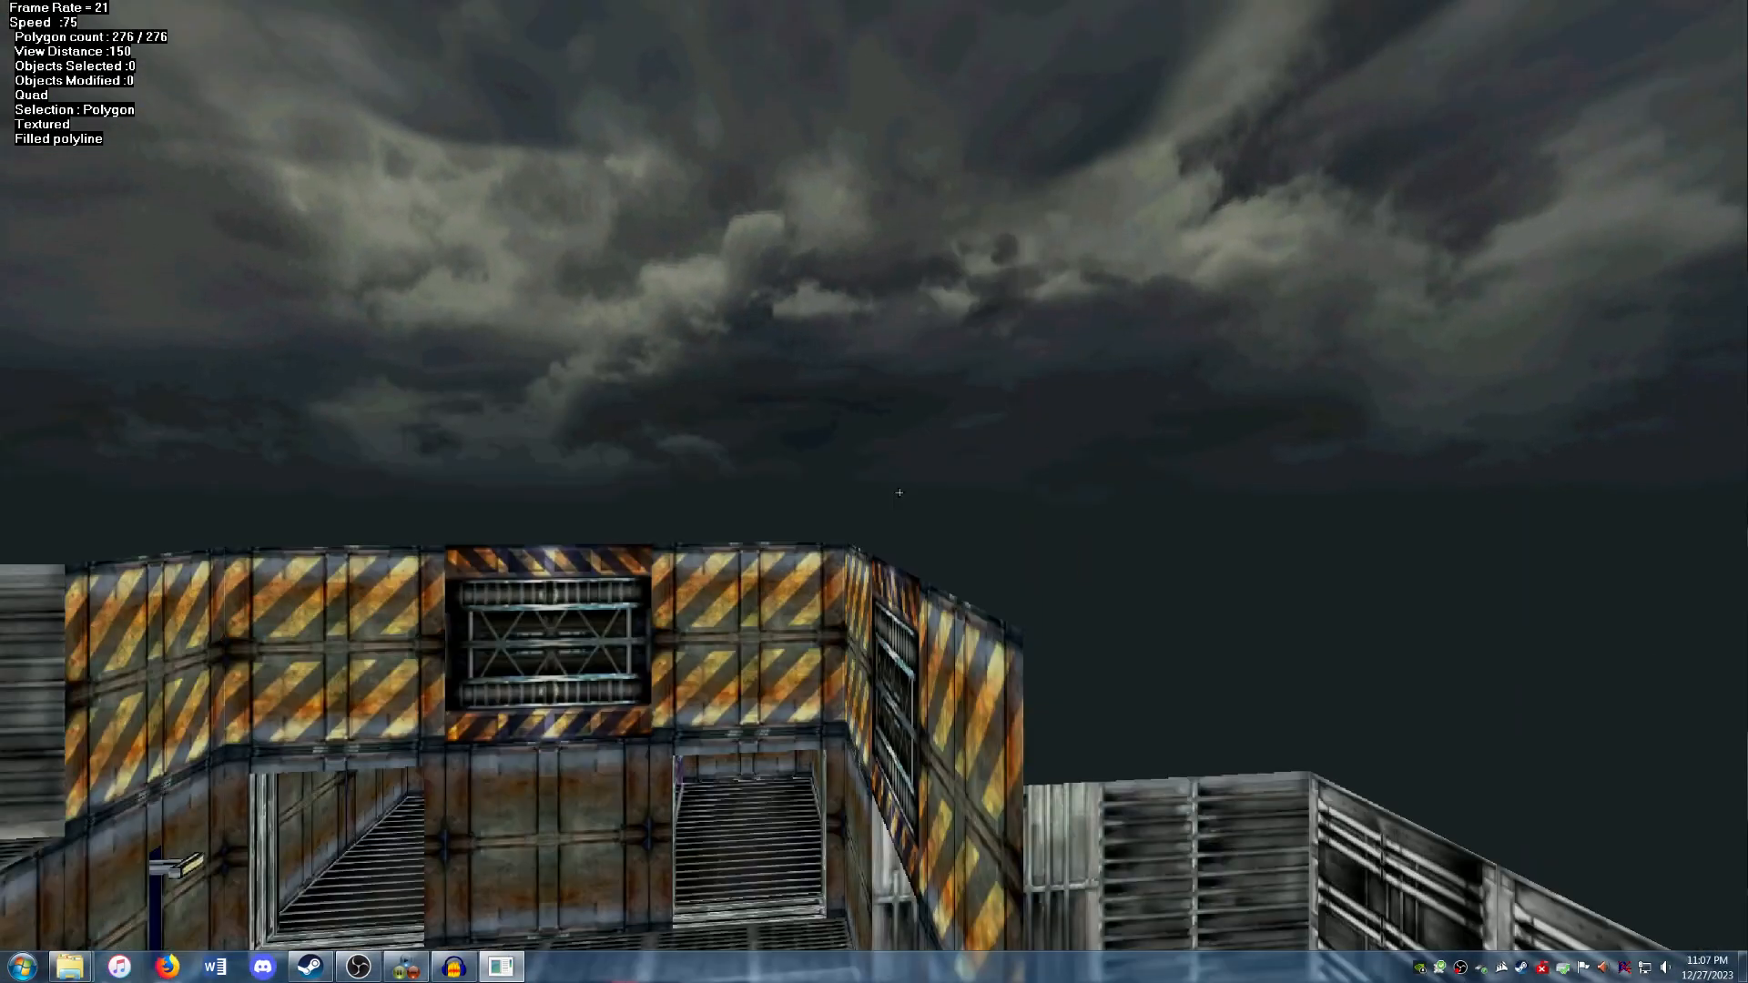
key(Down)
key(Up)
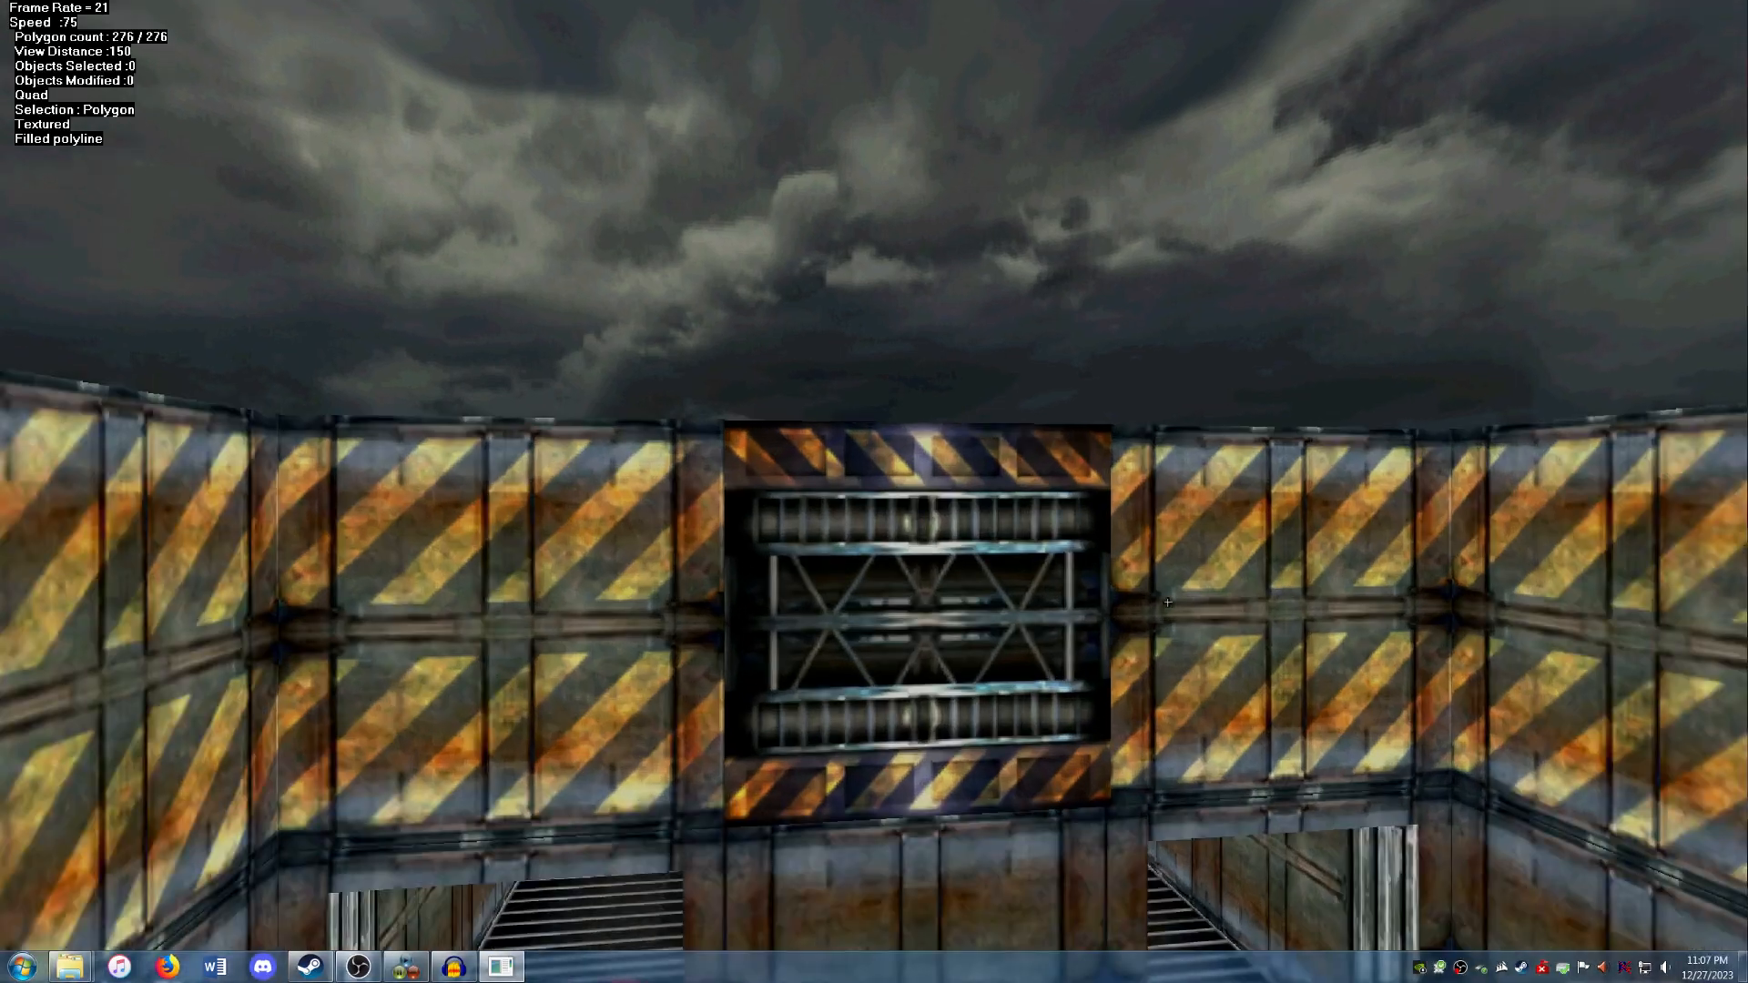
key(Down)
key(Up)
key(Down)
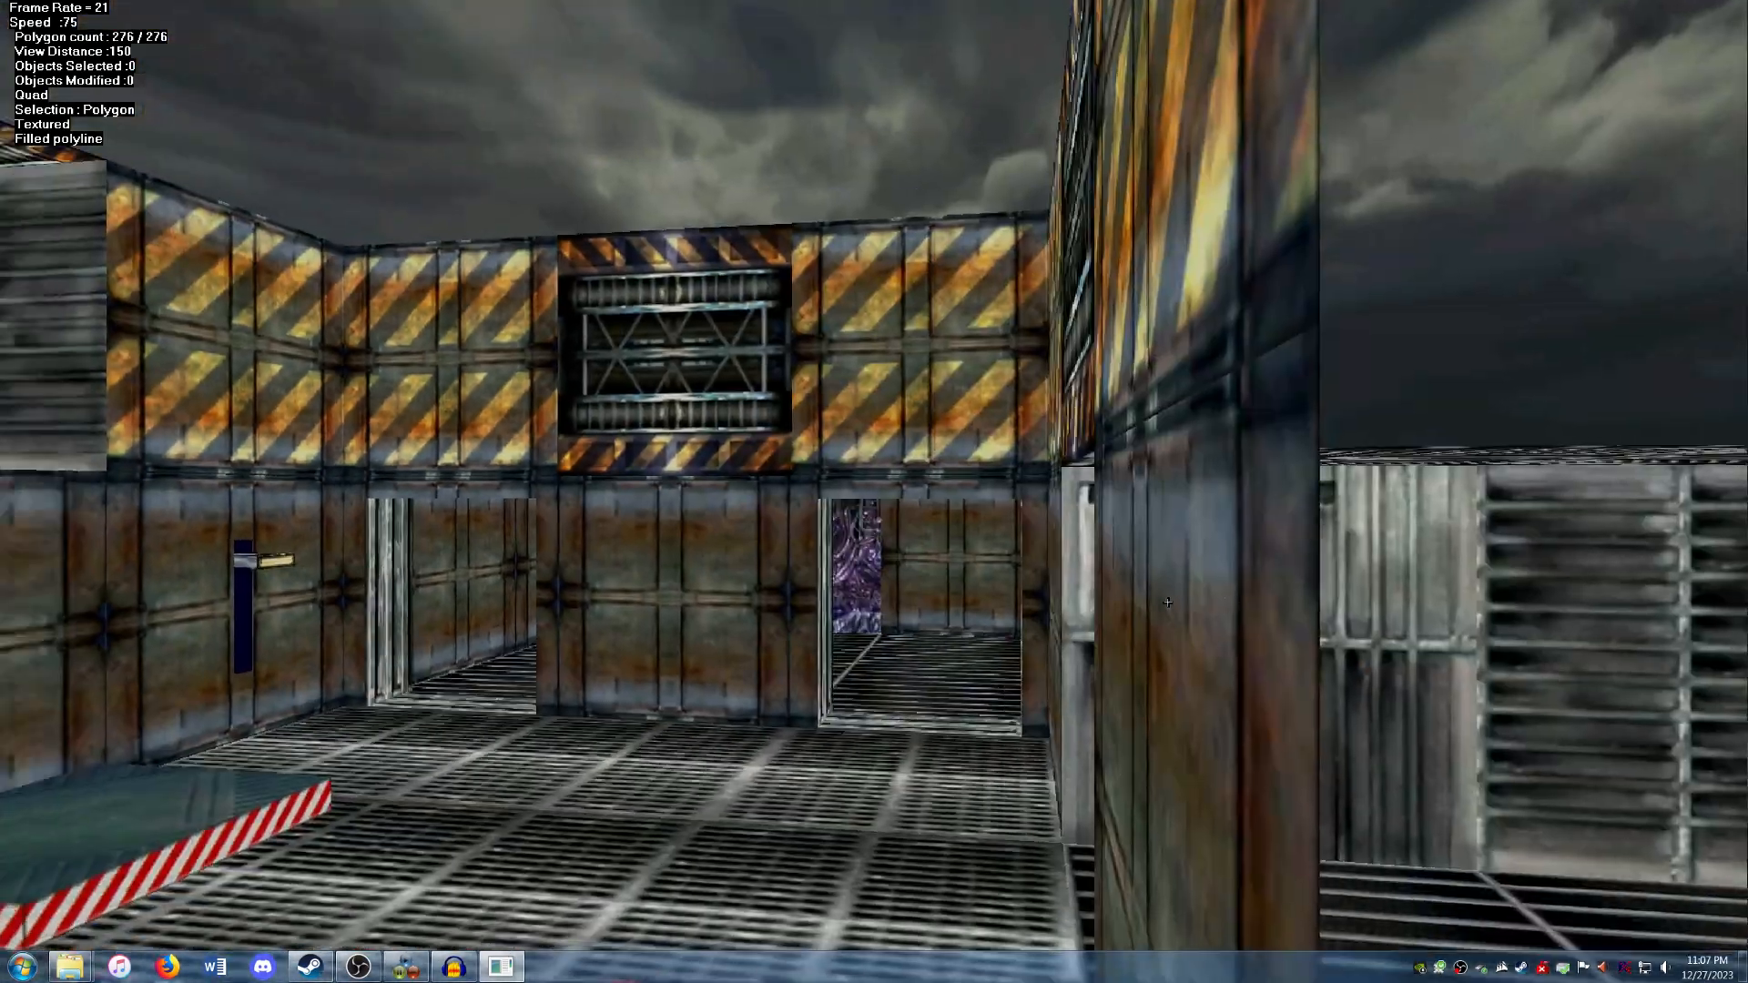
key(Left)
key(Right)
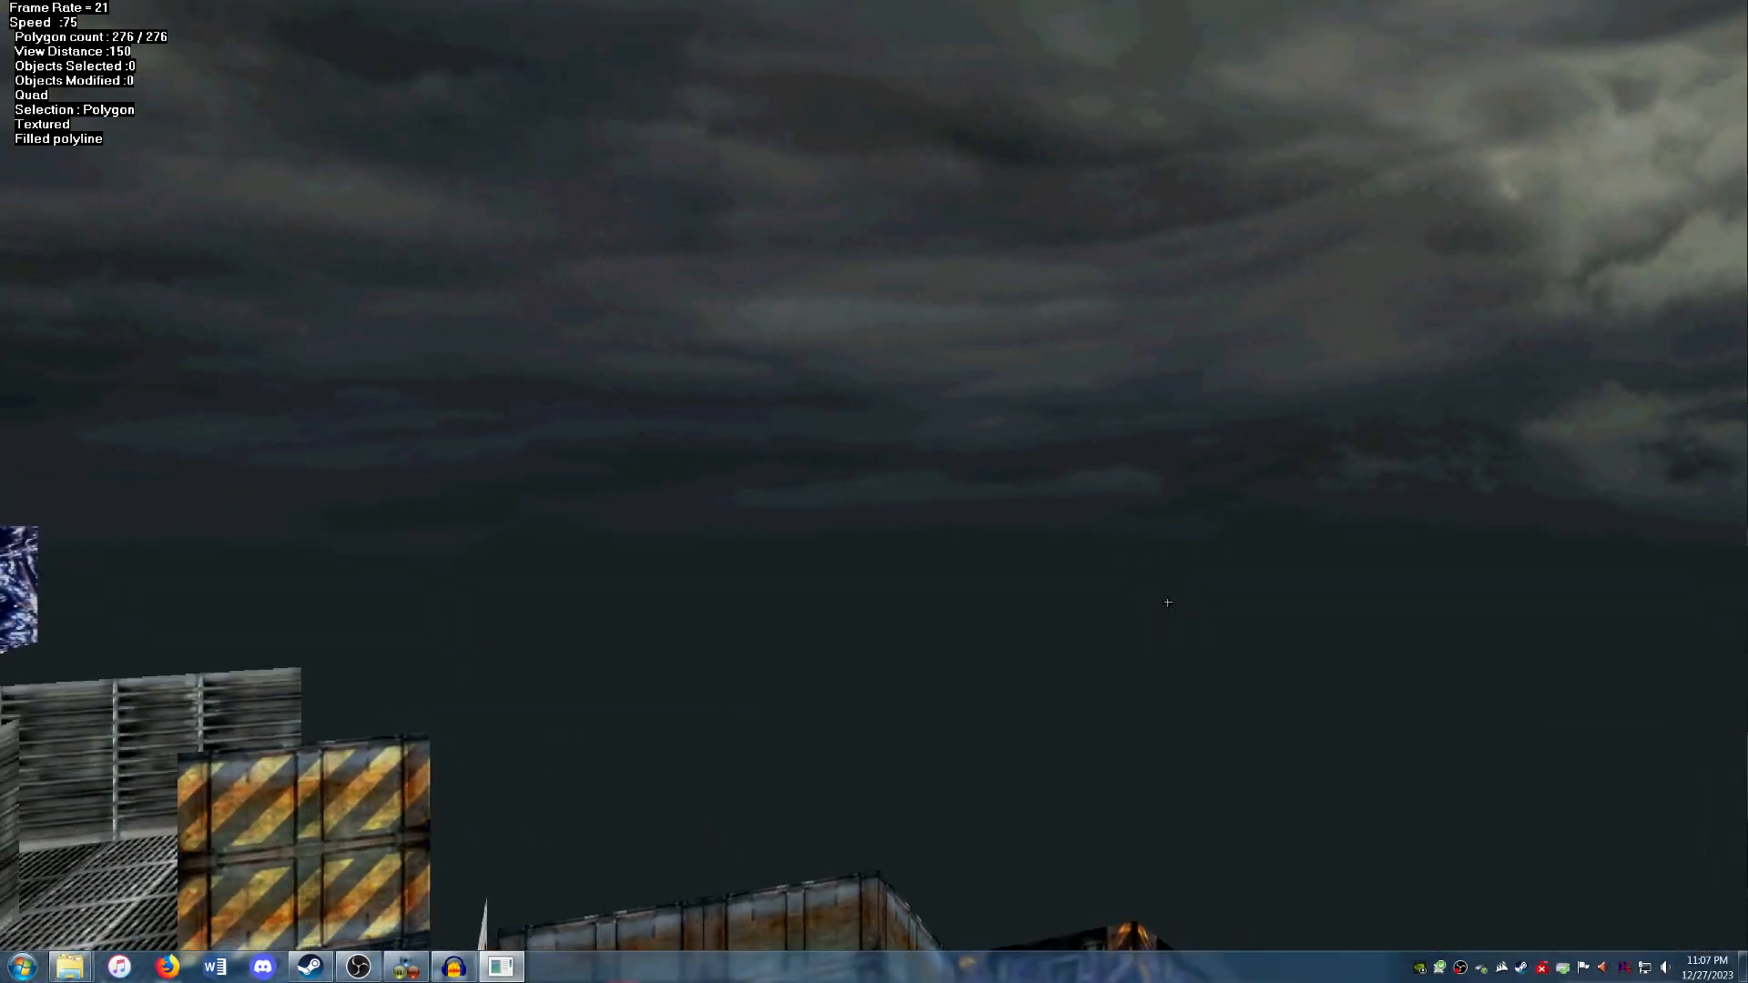
key(Down)
key(Left)
key(Right)
key(Right)
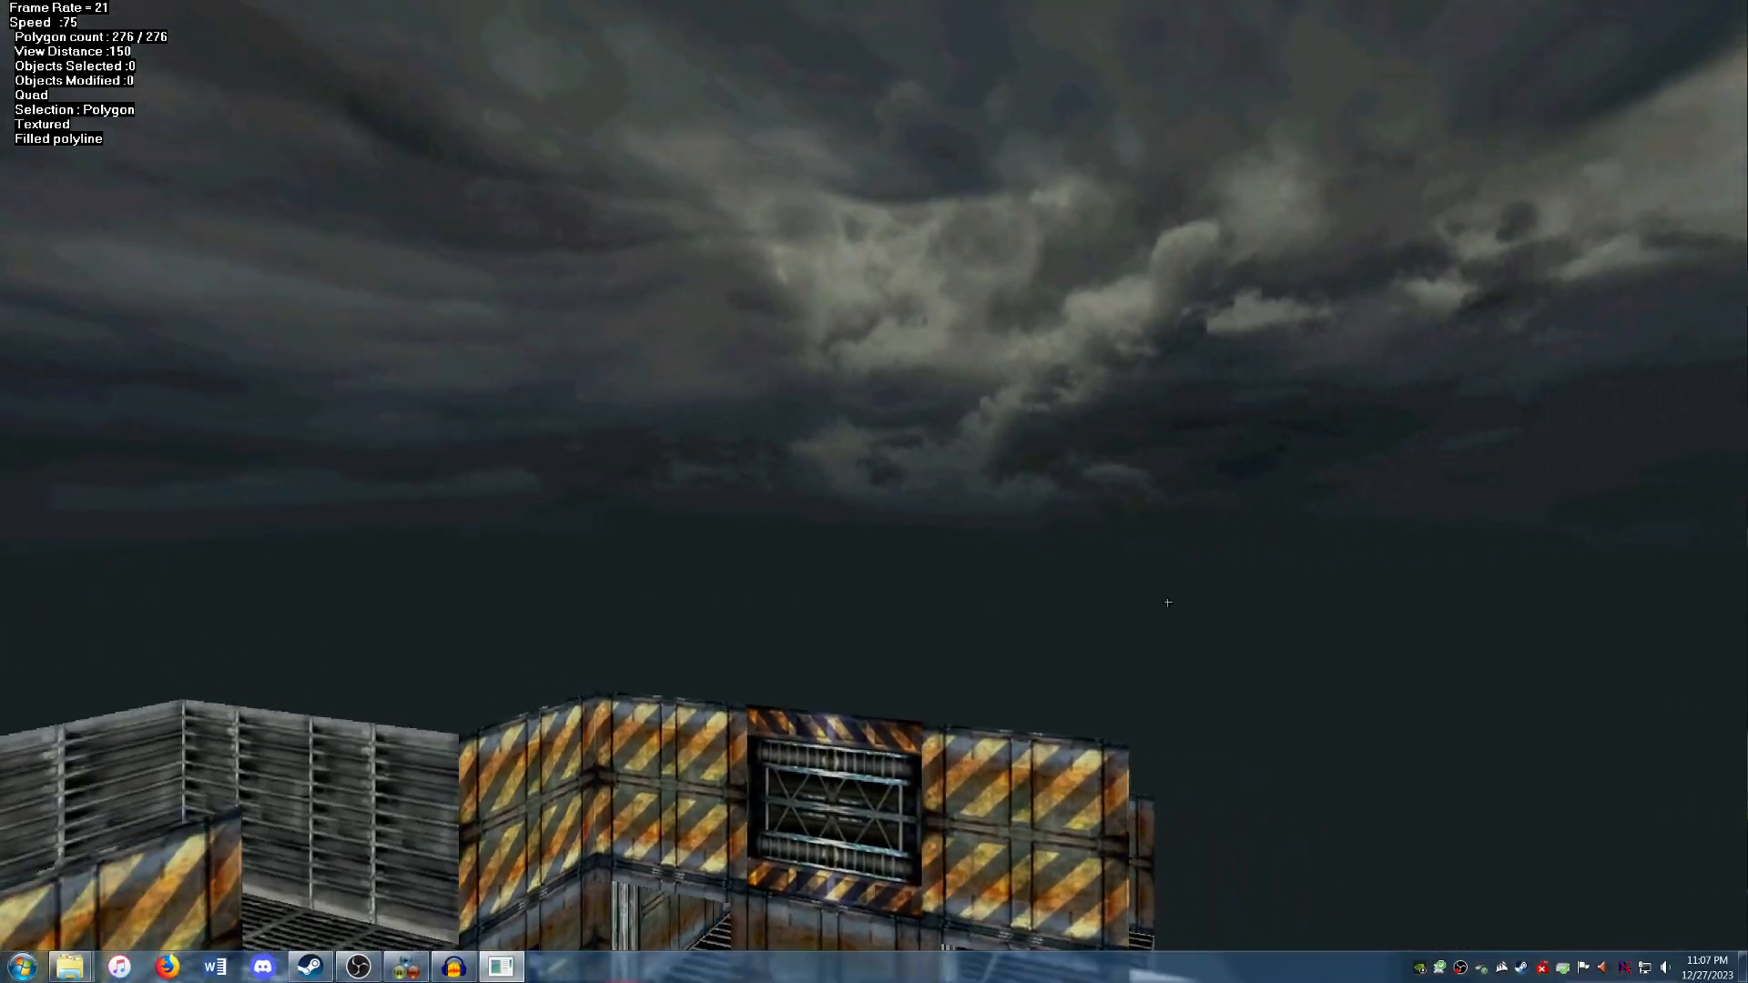
key(Right)
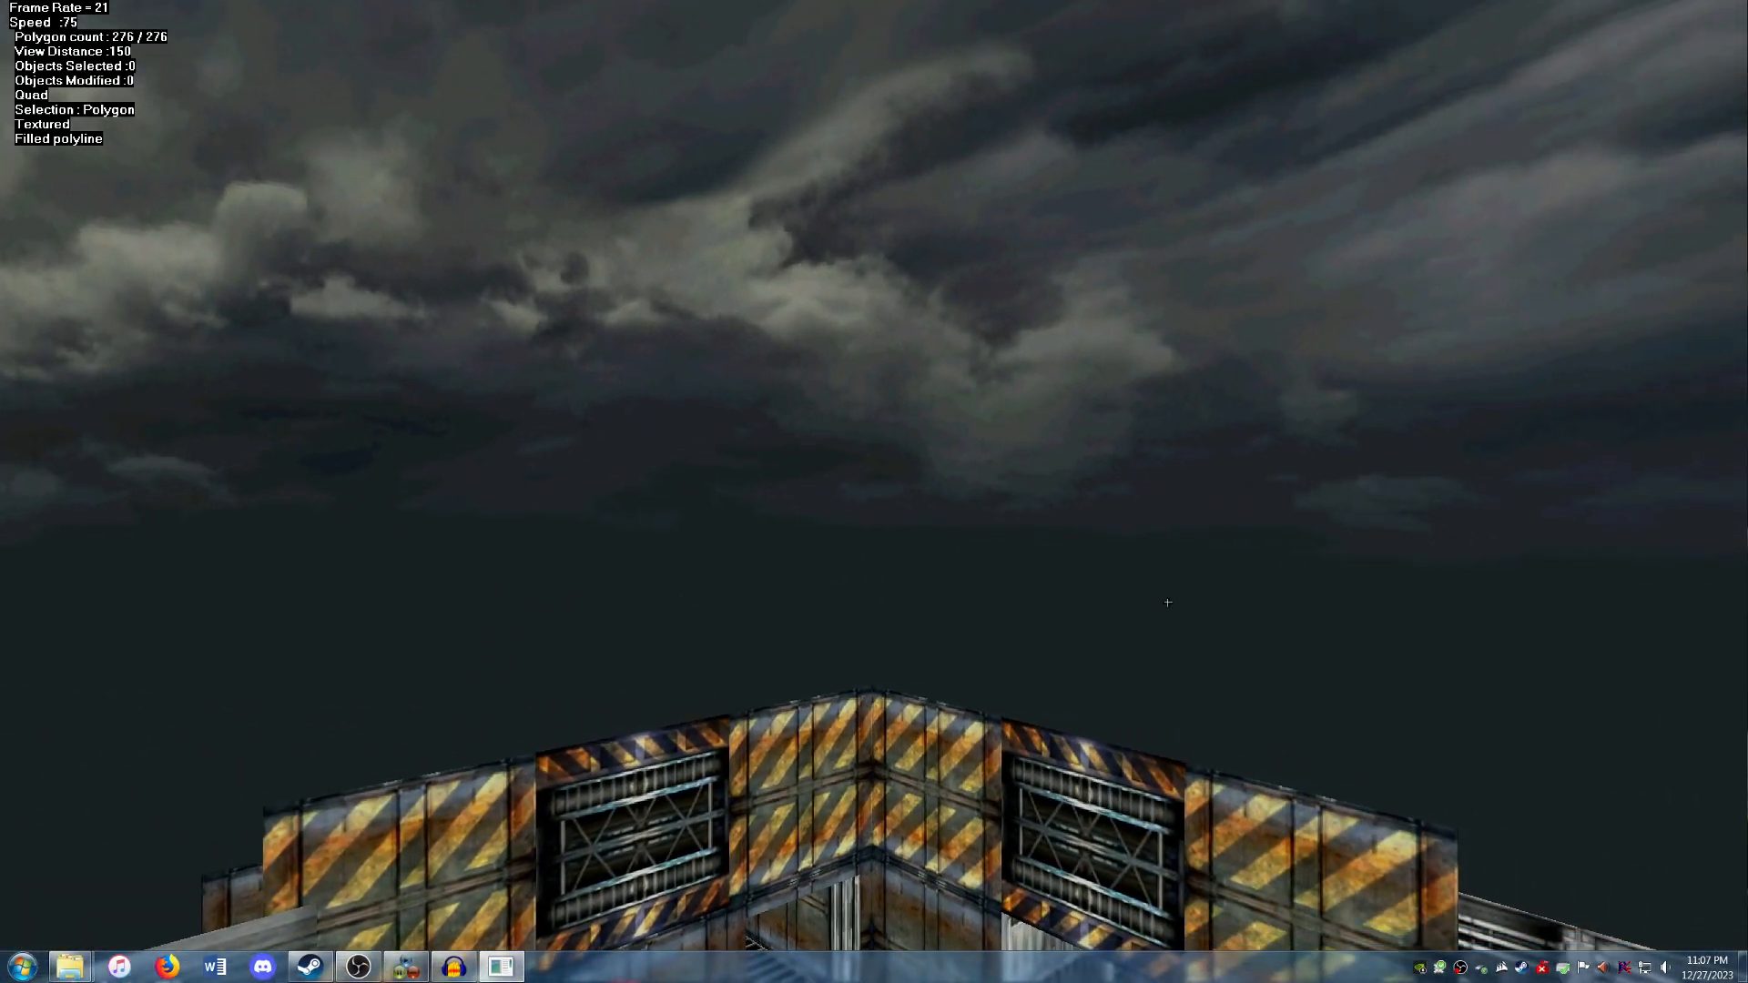
key(Up)
key(Right)
key(Down)
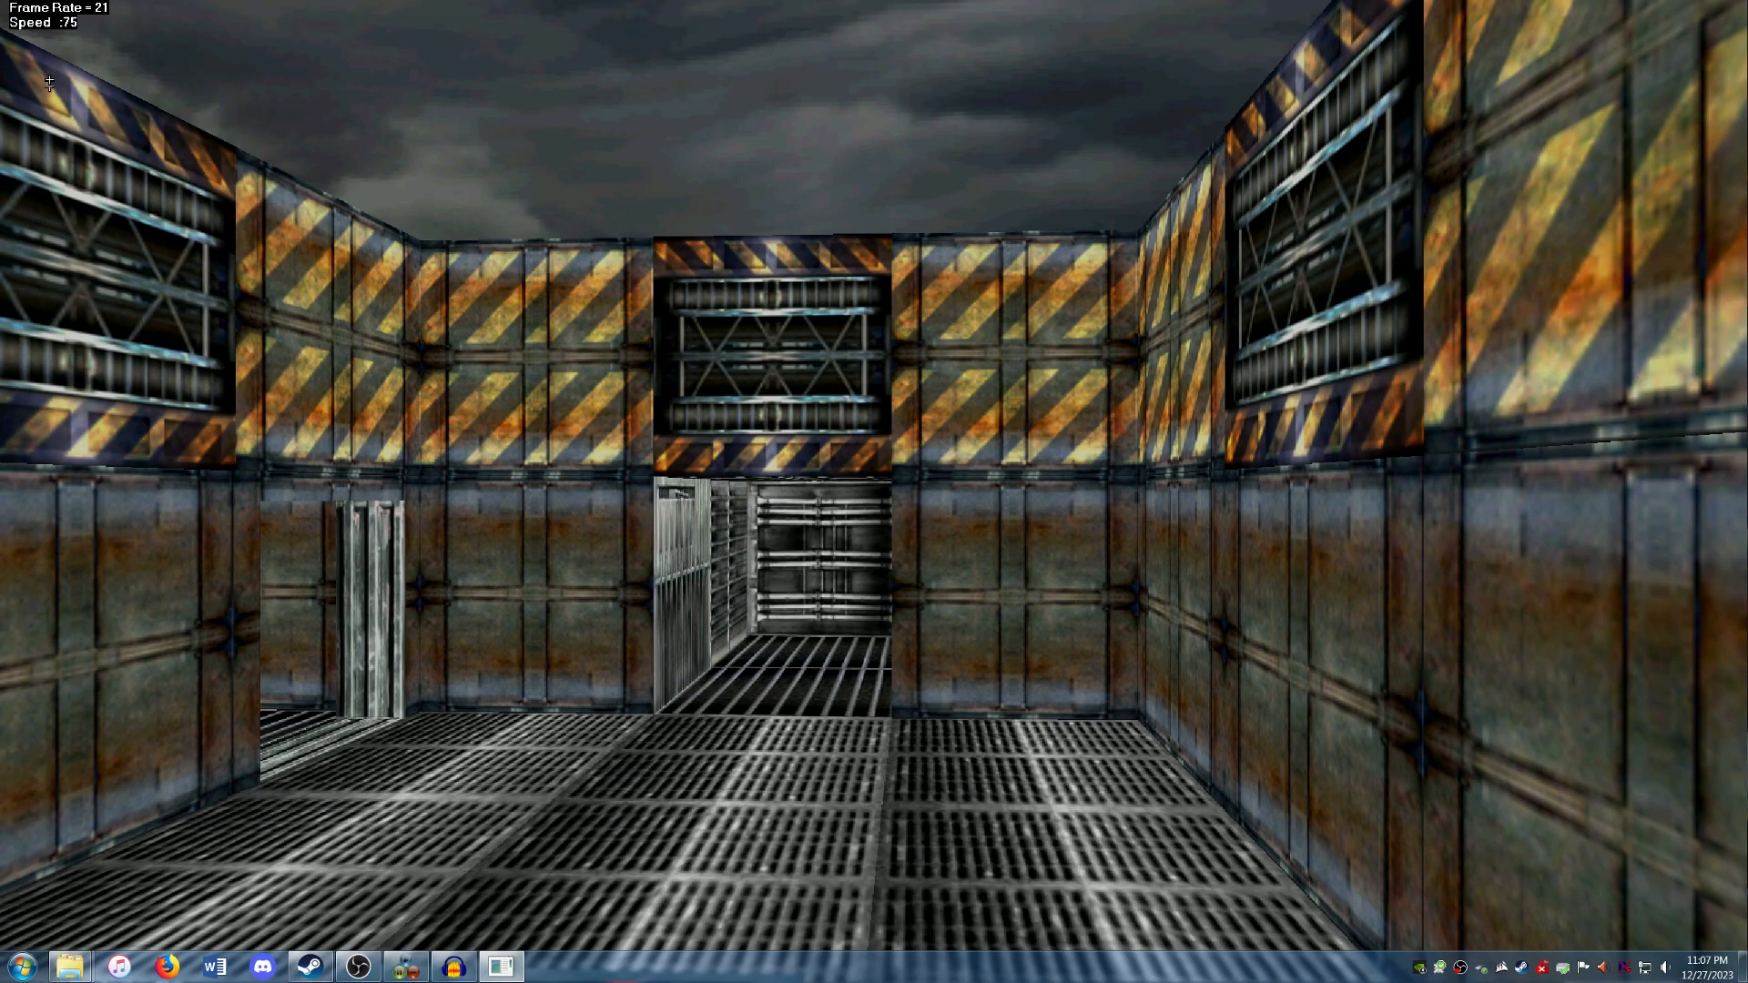
Leave Texture Map mode and quit the level editor.
key(Escape)
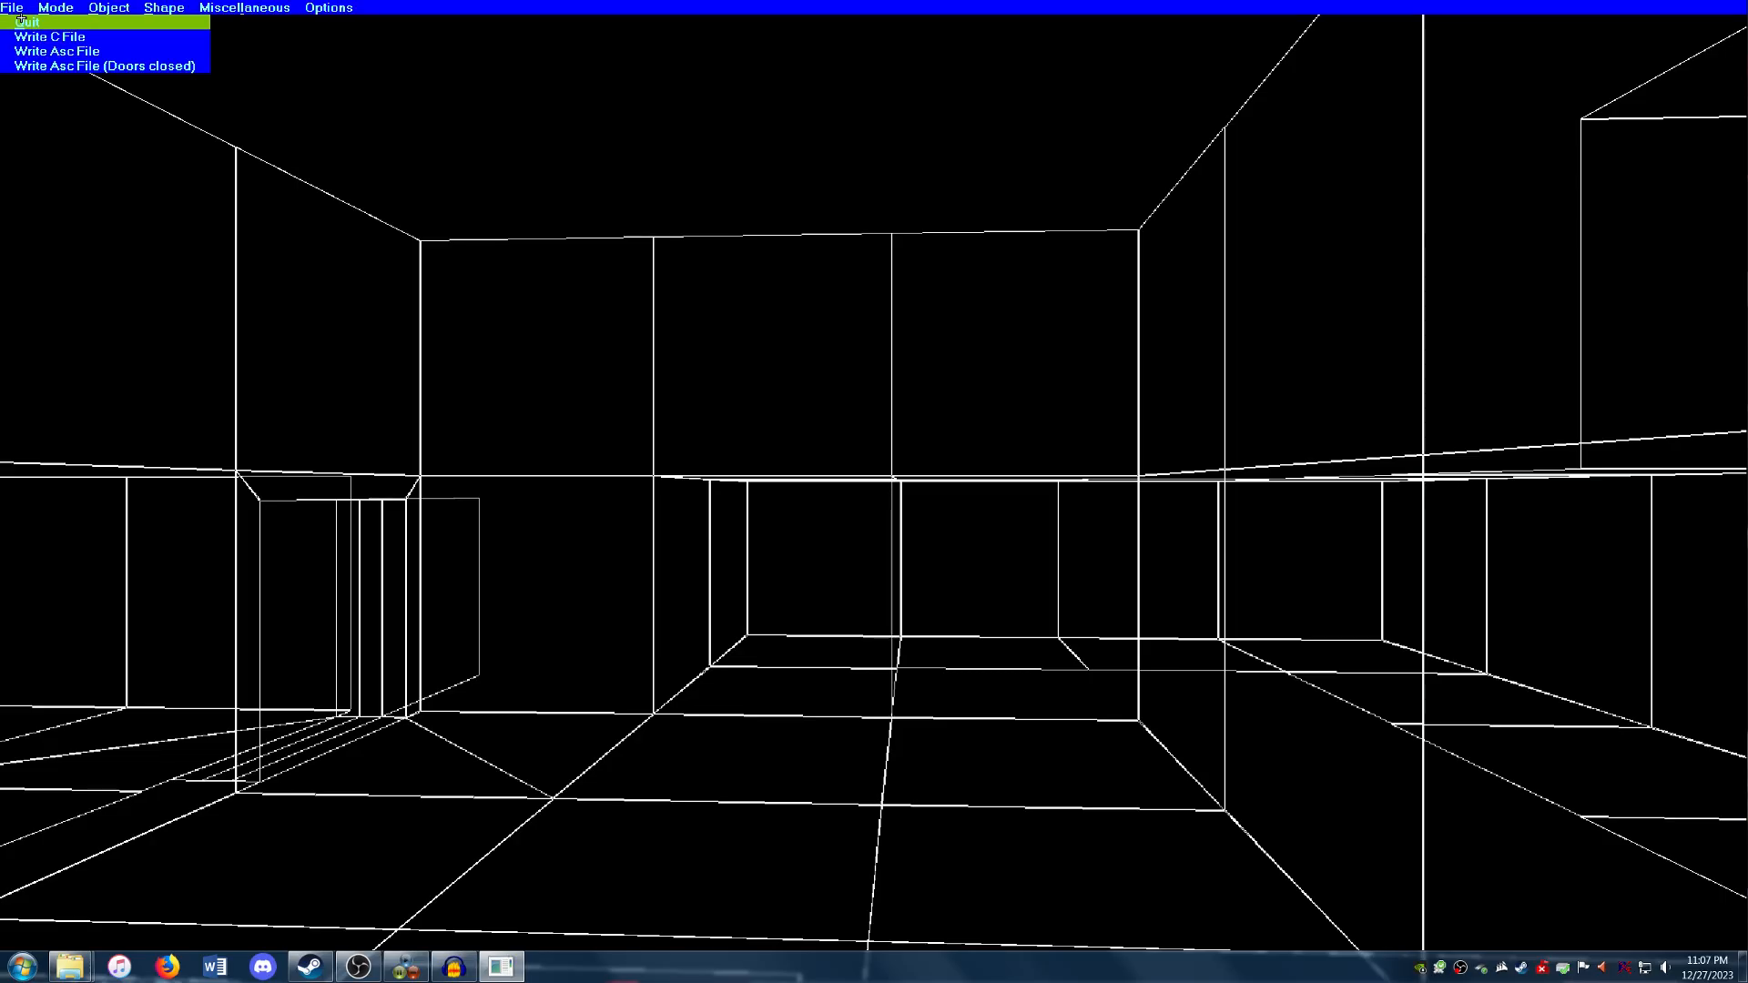
click(20, 21)
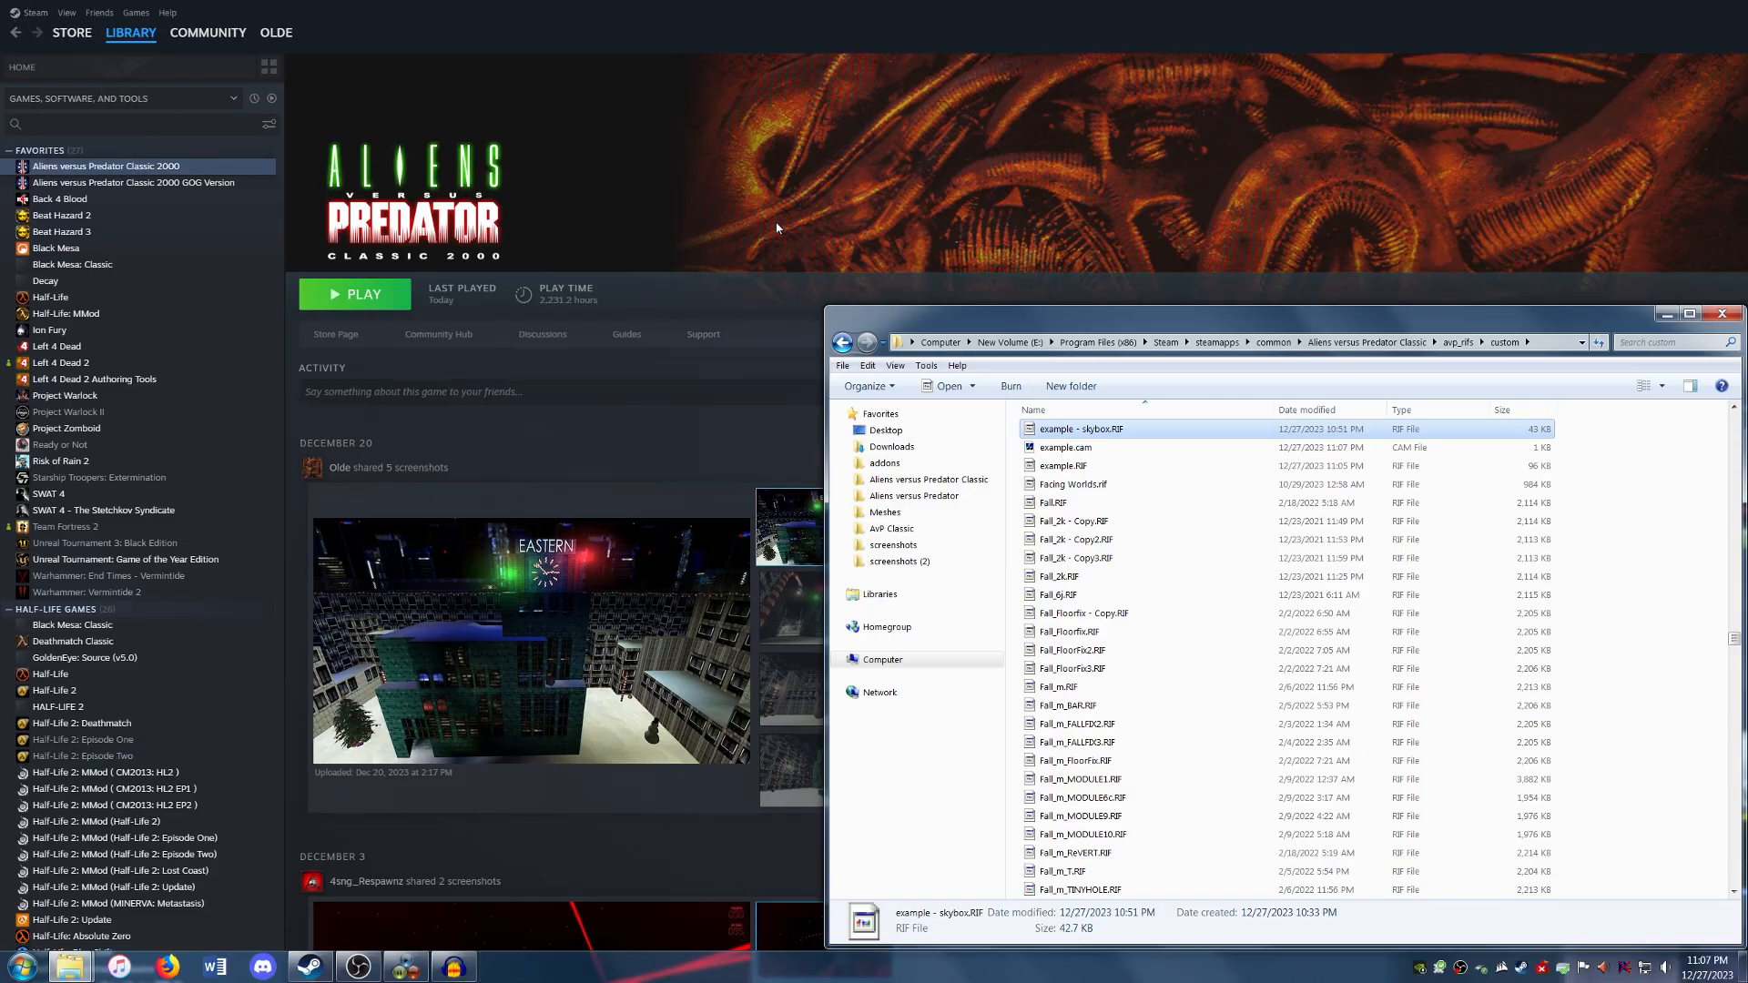
Launch Aliens versus Predator Classic 2000 from Steam and host the example - skybox level as an Alien.
click(366, 297)
click(367, 297)
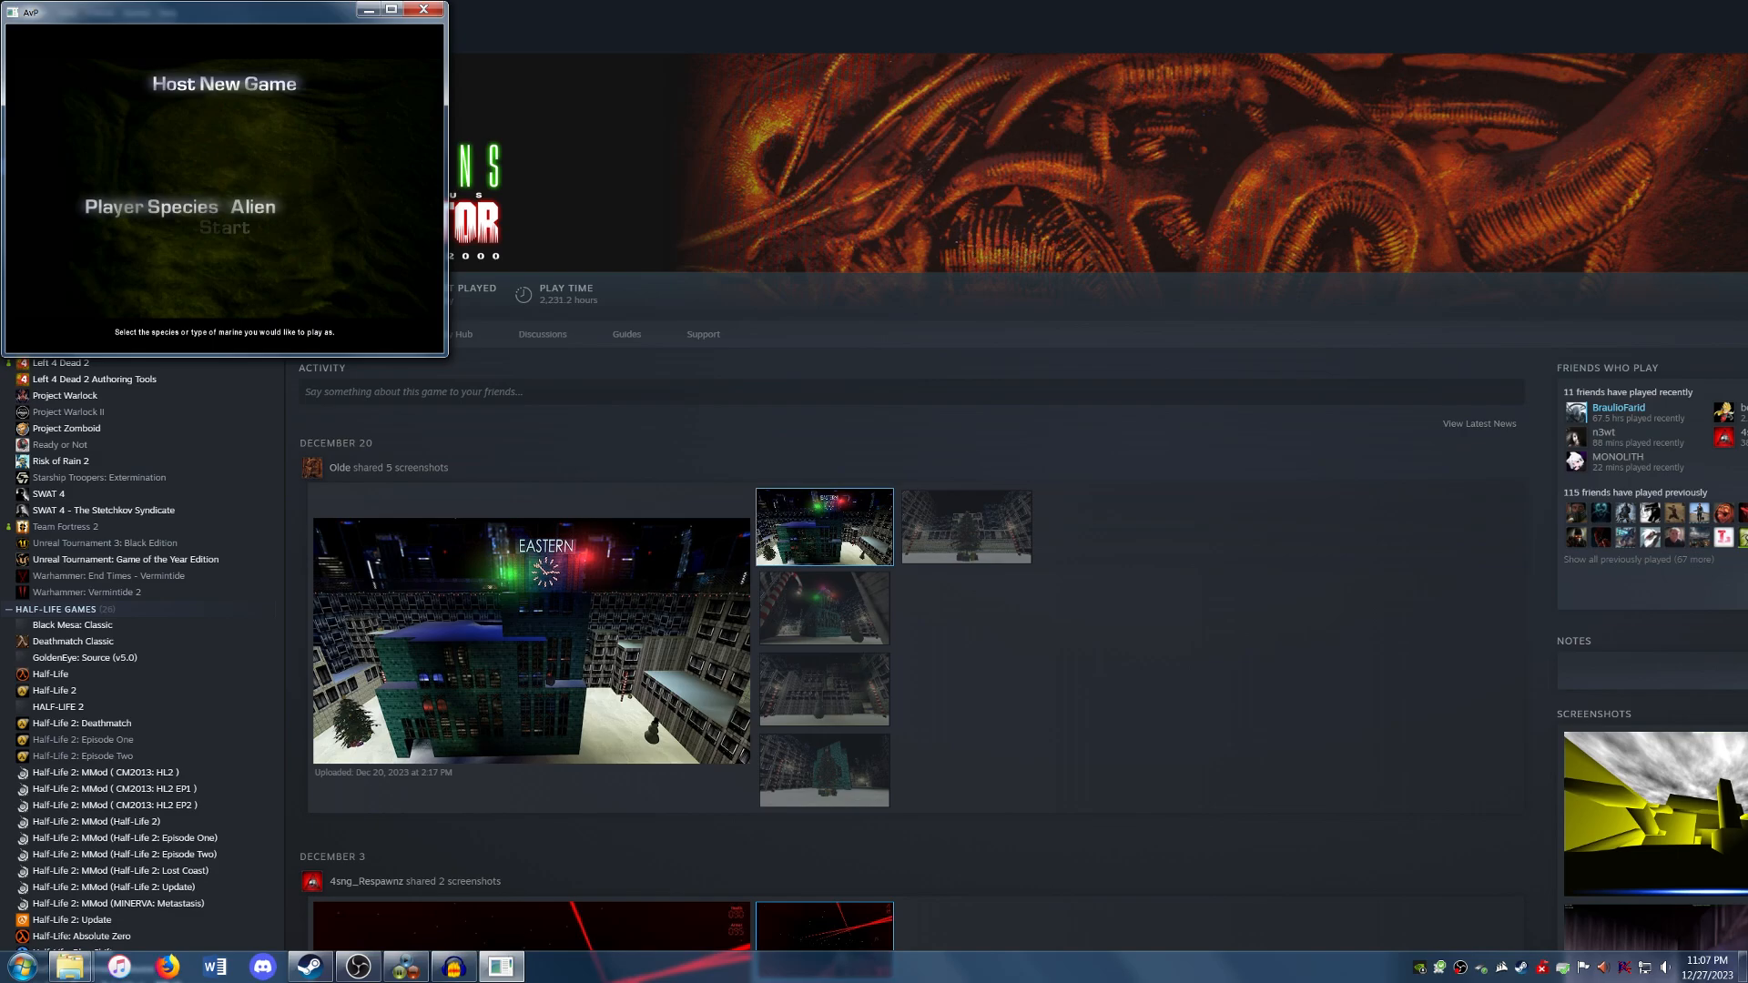
key(Return)
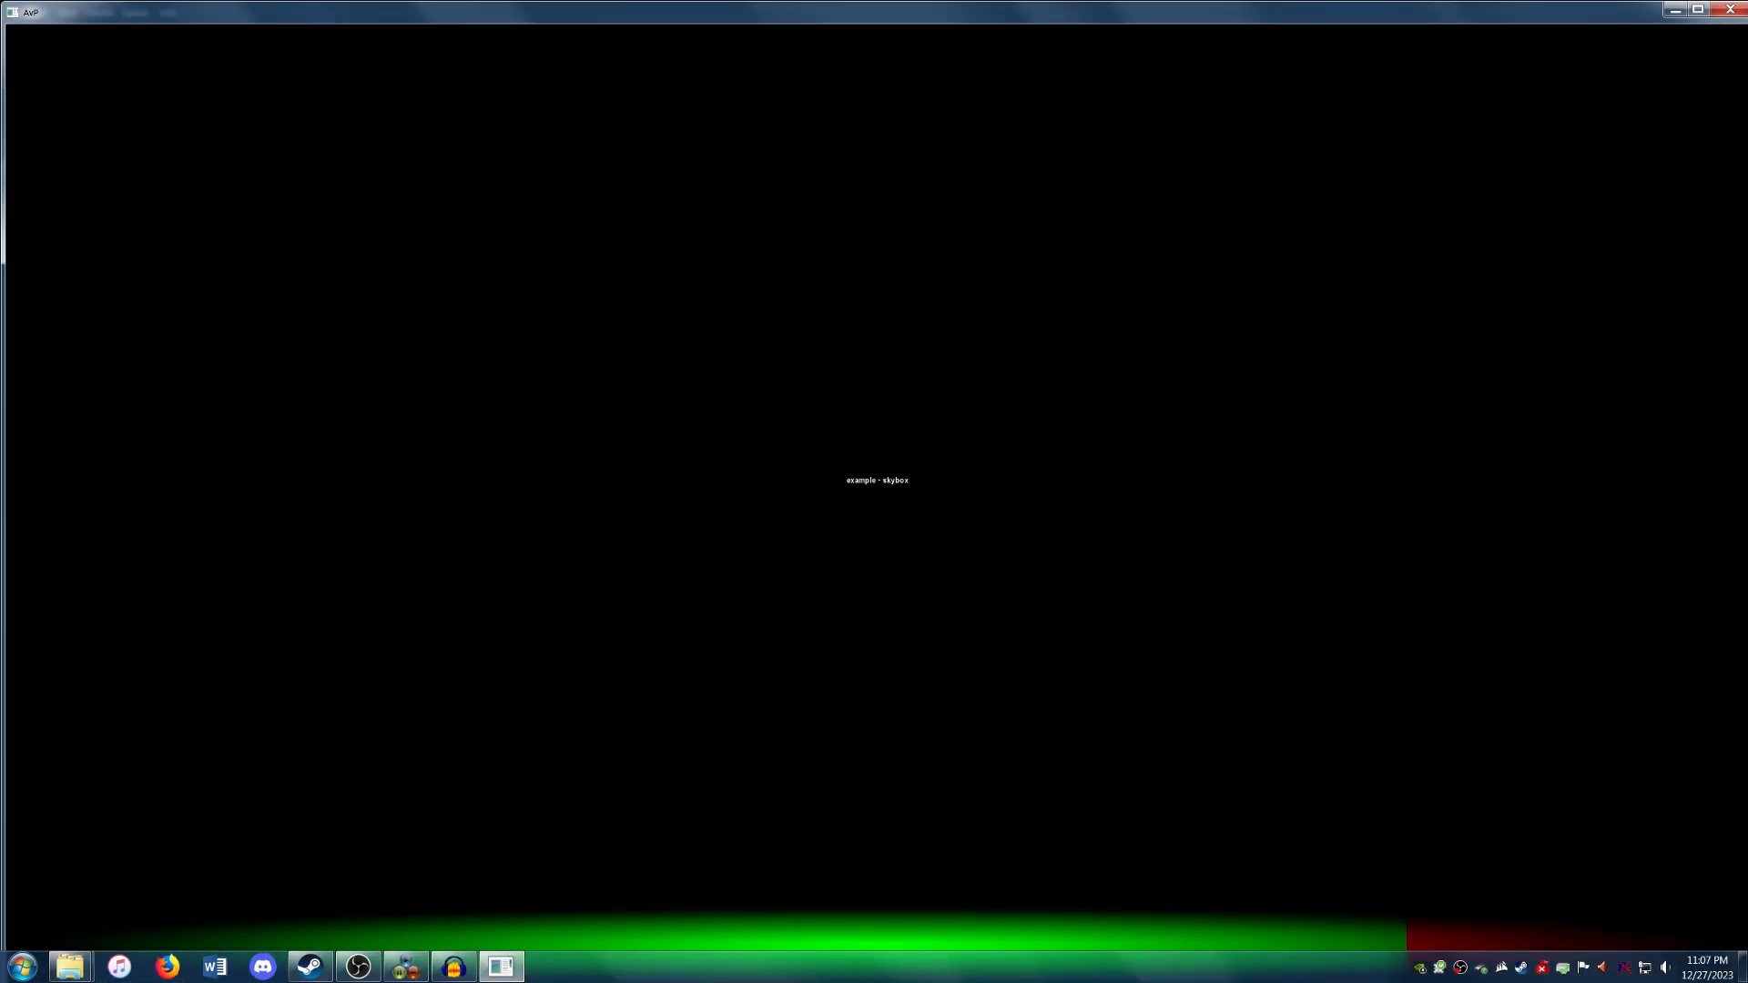
key(Return)
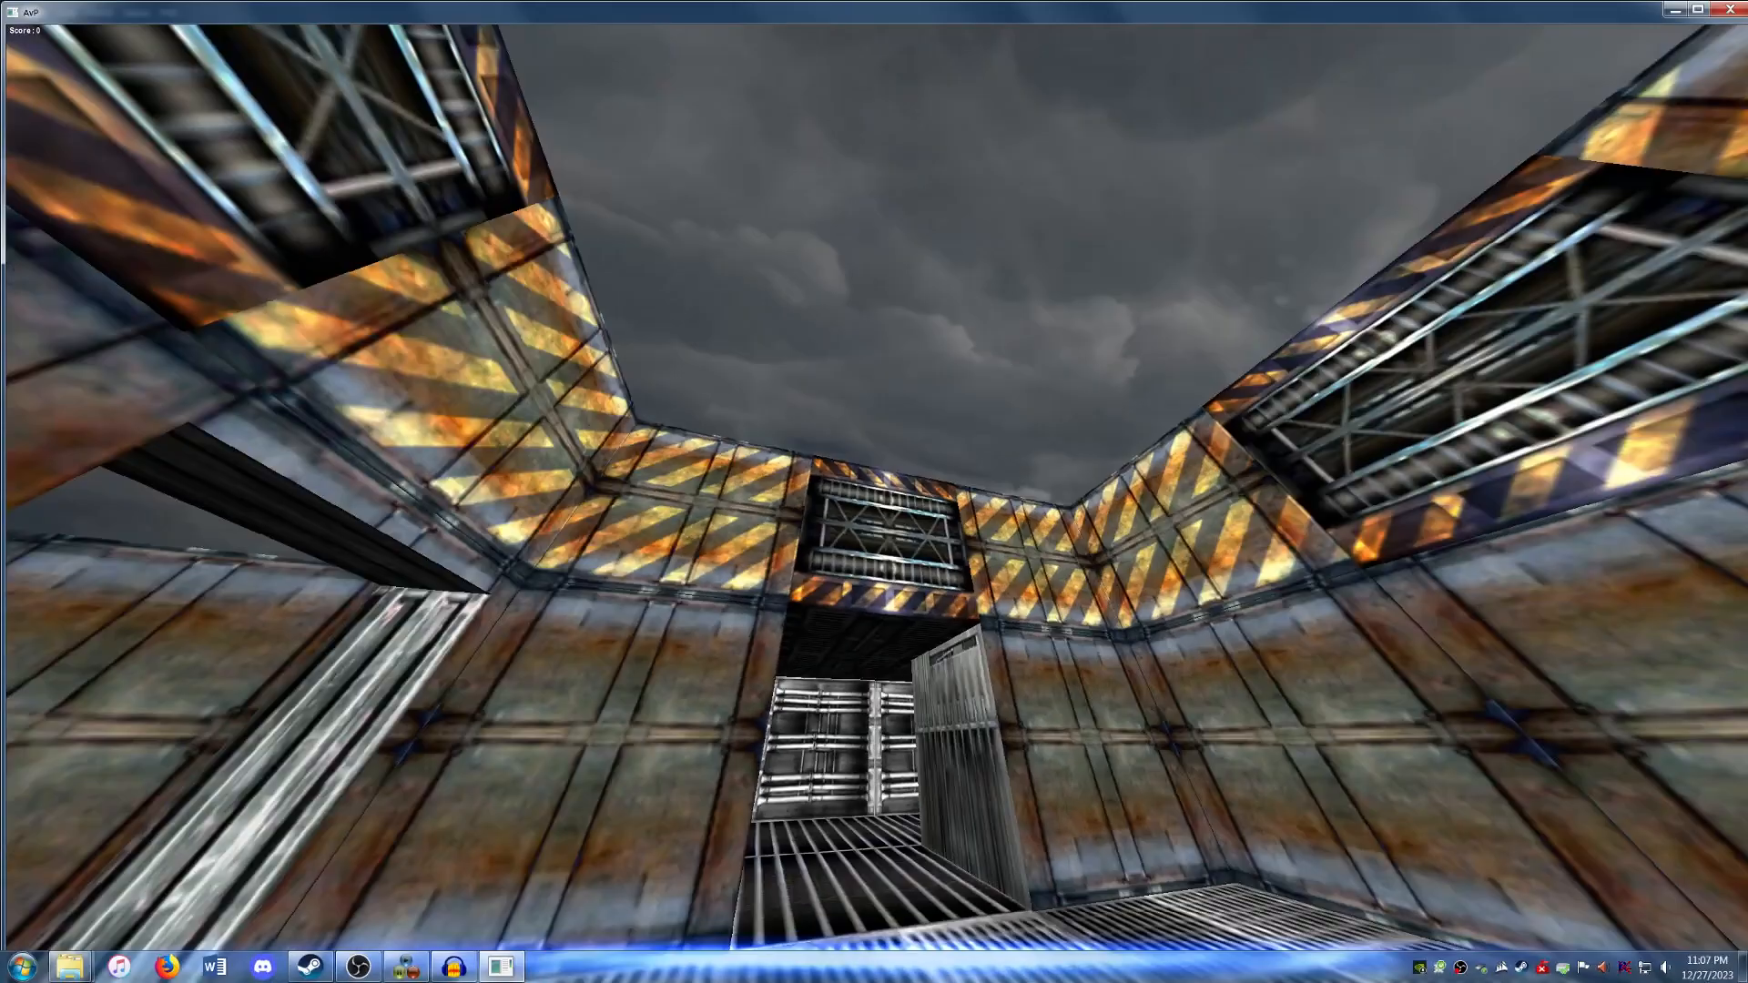
Walk into the side room in the game and inspect the clouded sky above its walls and infested alcove.
key(w)
key(w)
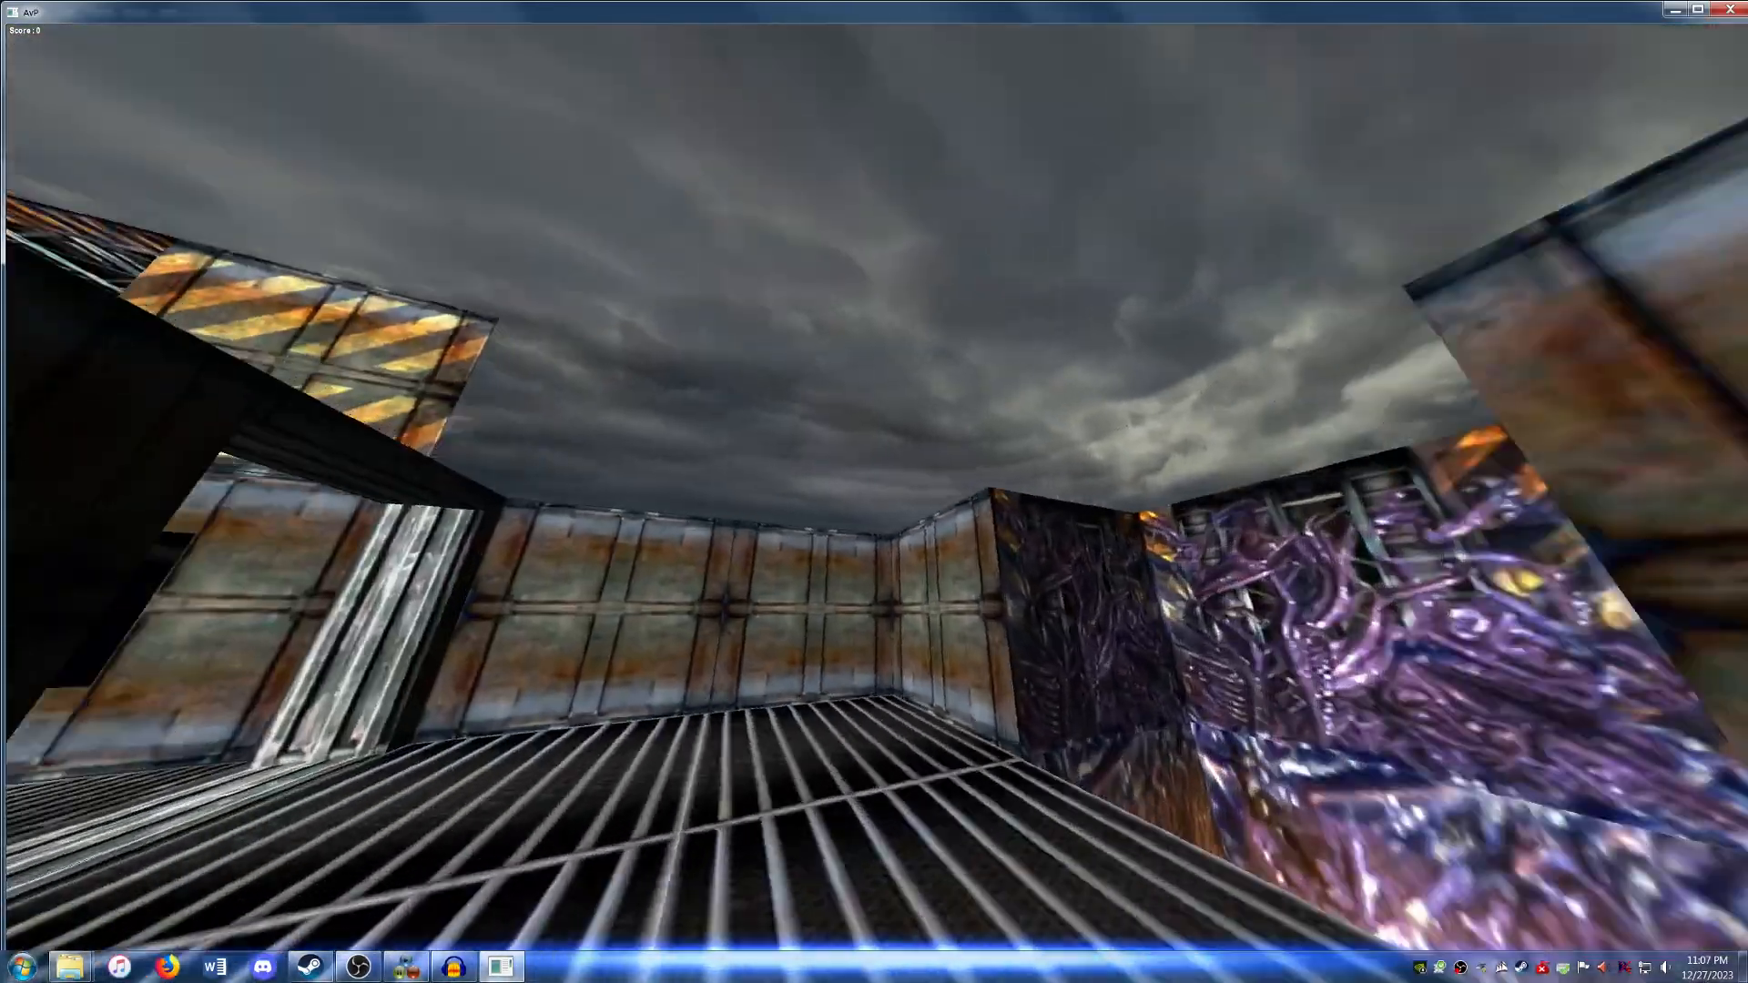
key(s)
key(w)
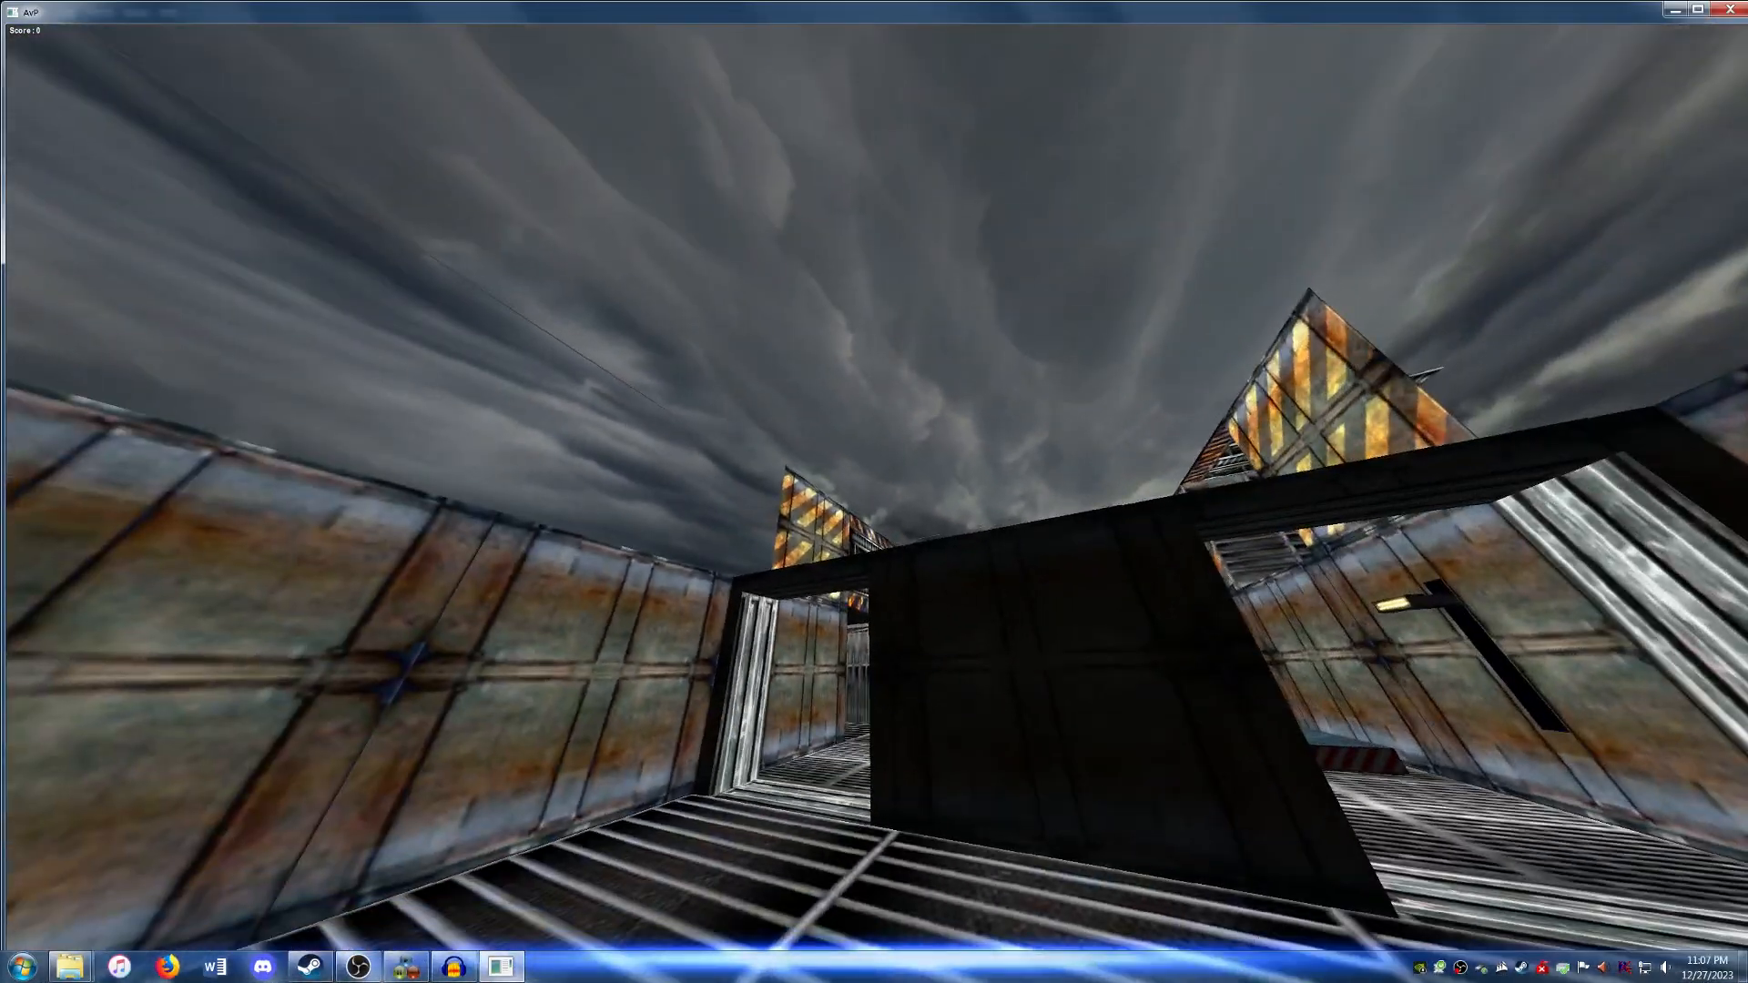
key(w)
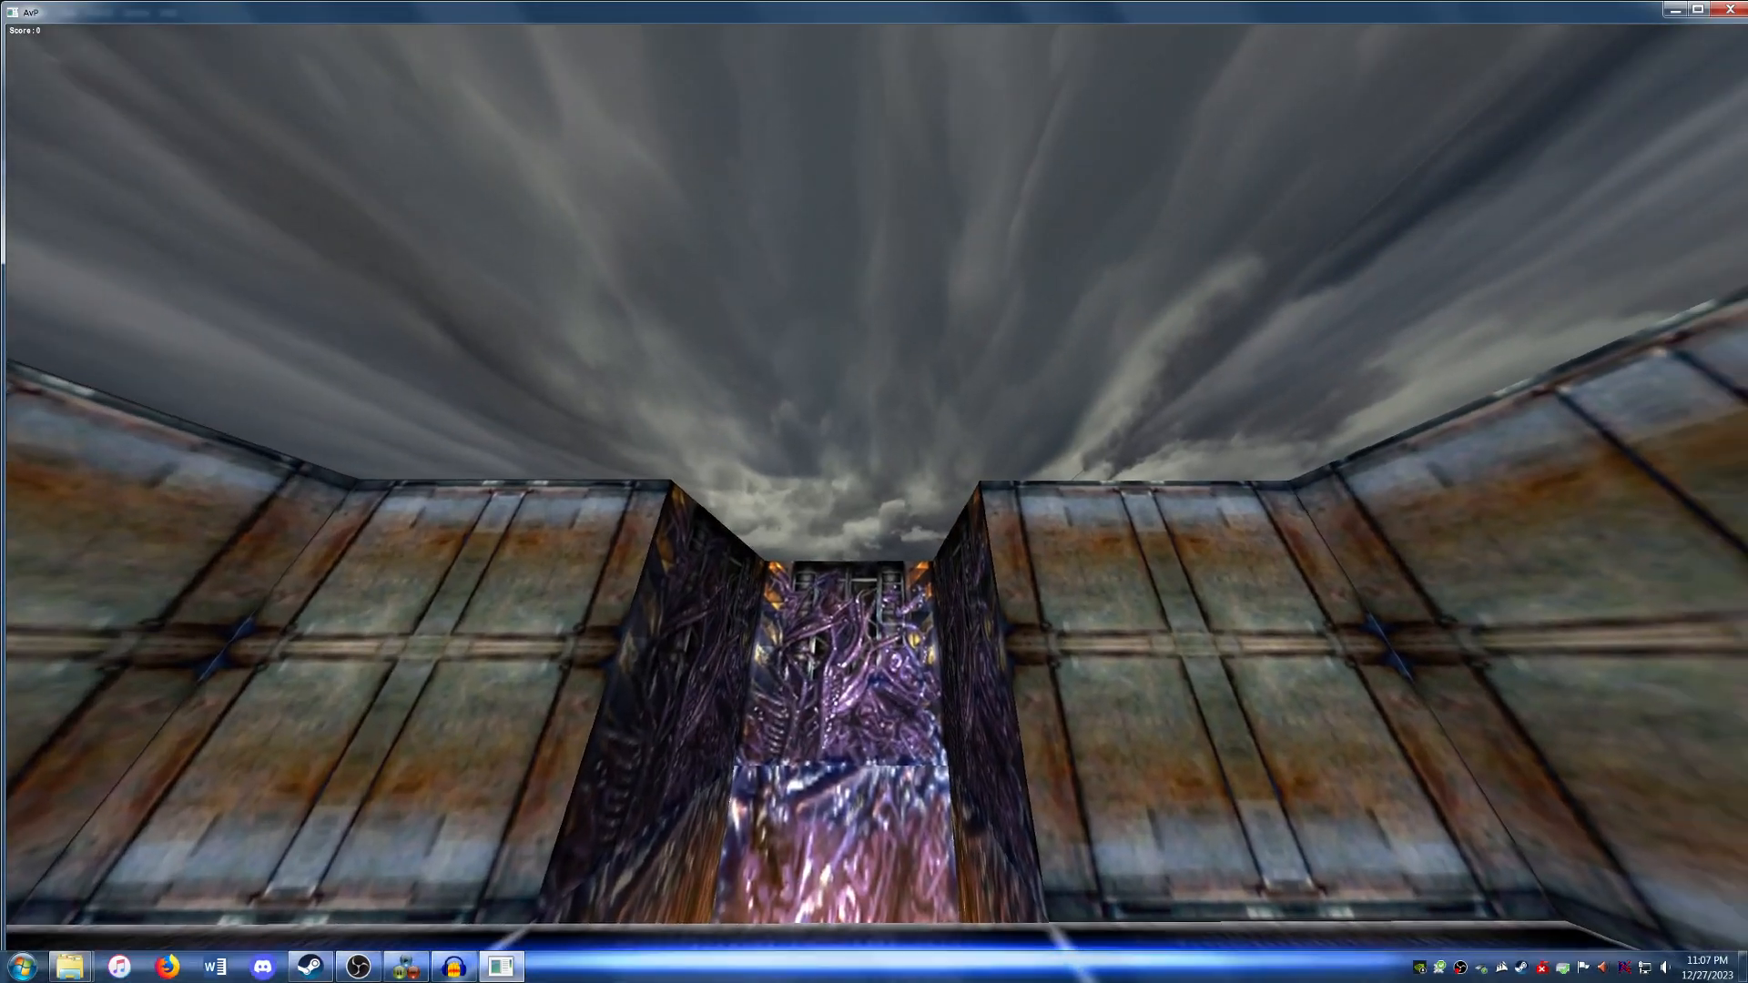
key(w)
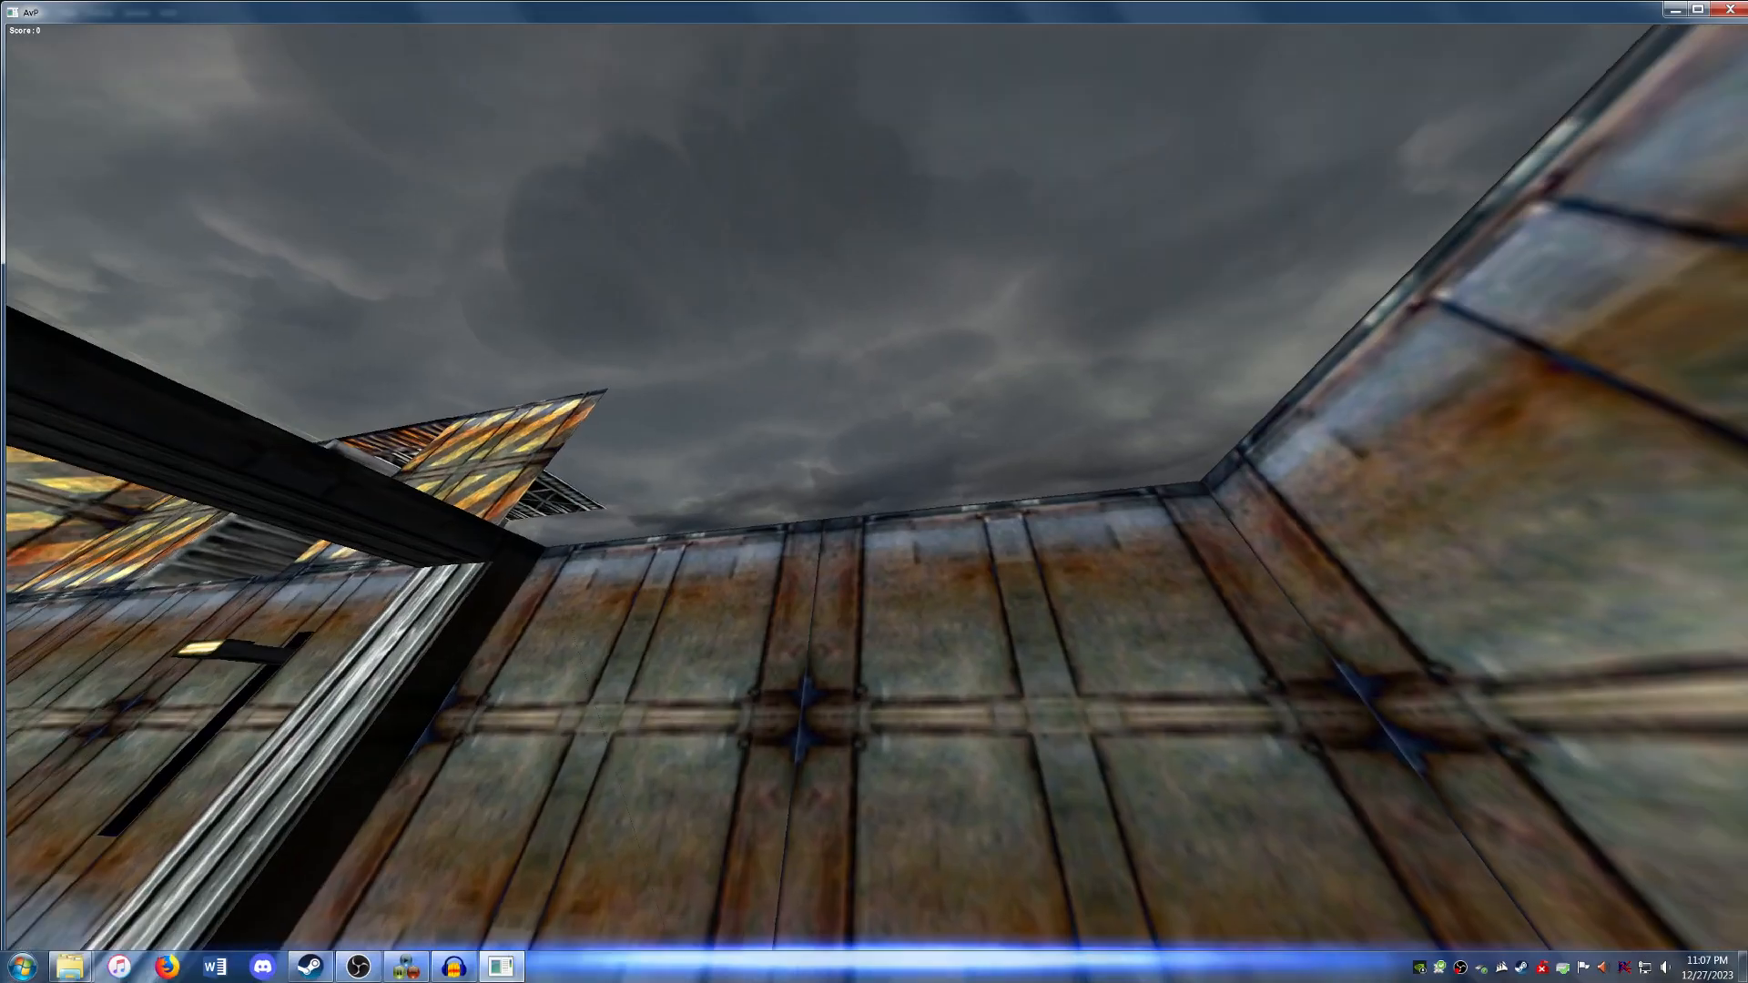
Walk through the main room and the tunnels in the game, checking the sky above the open roof.
key(w)
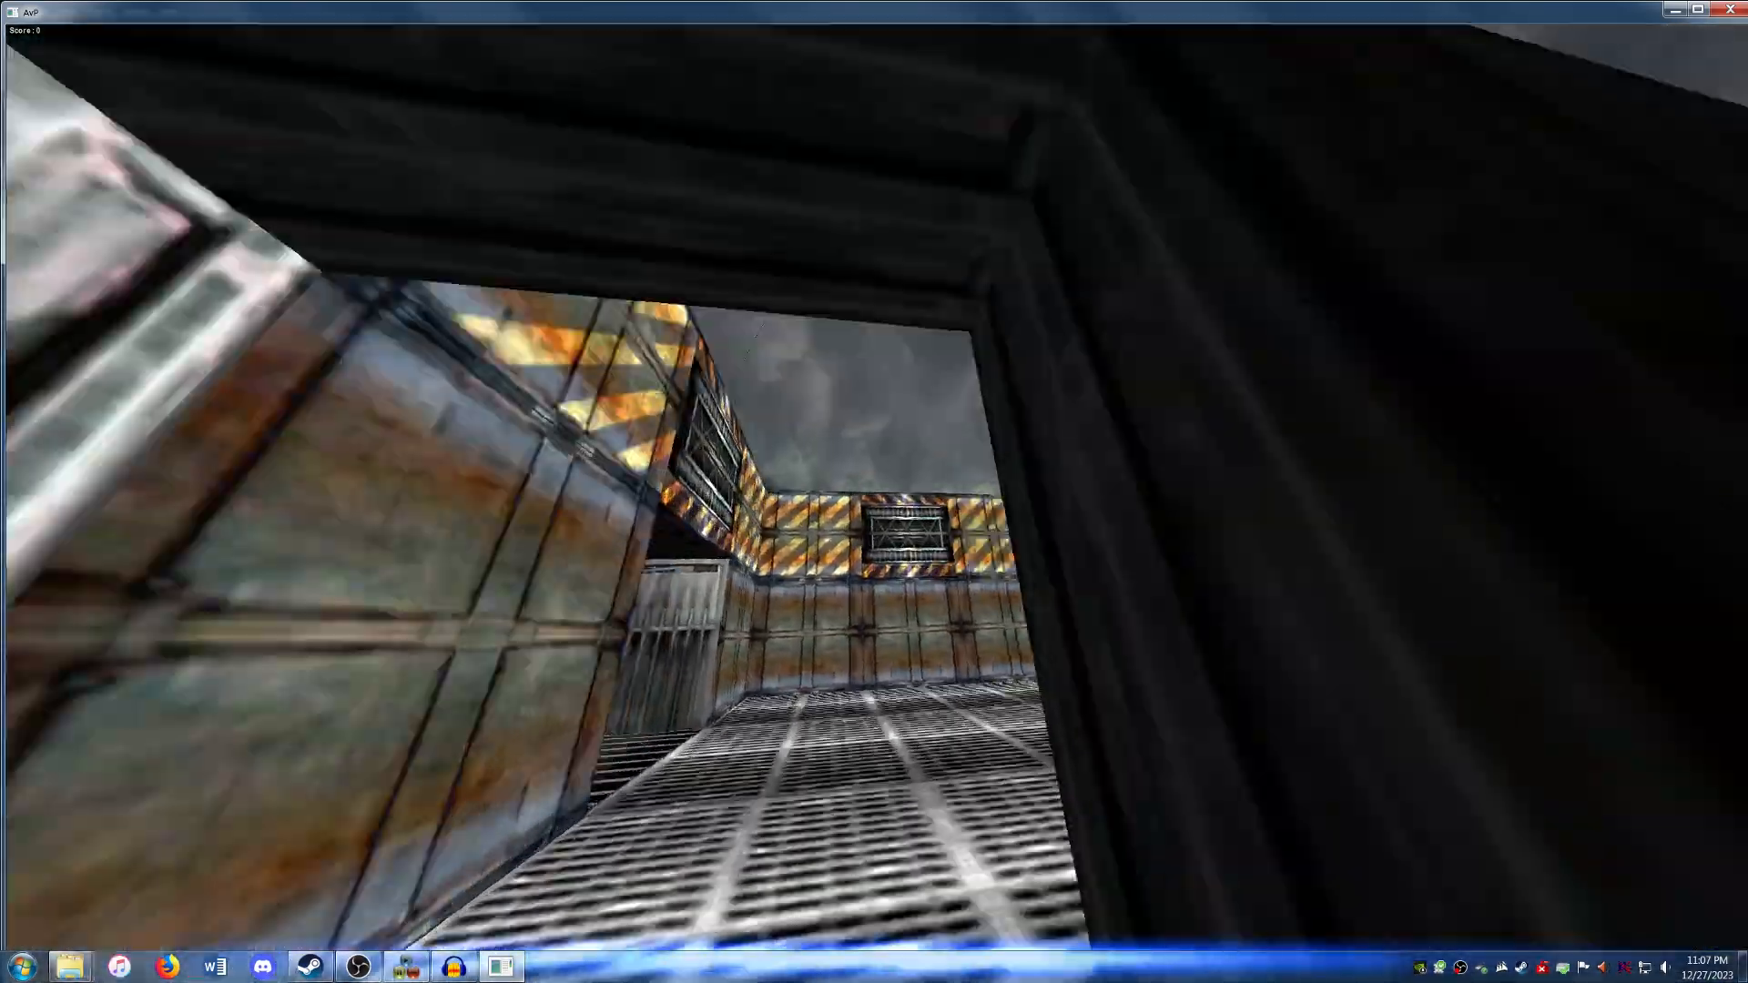
key(w)
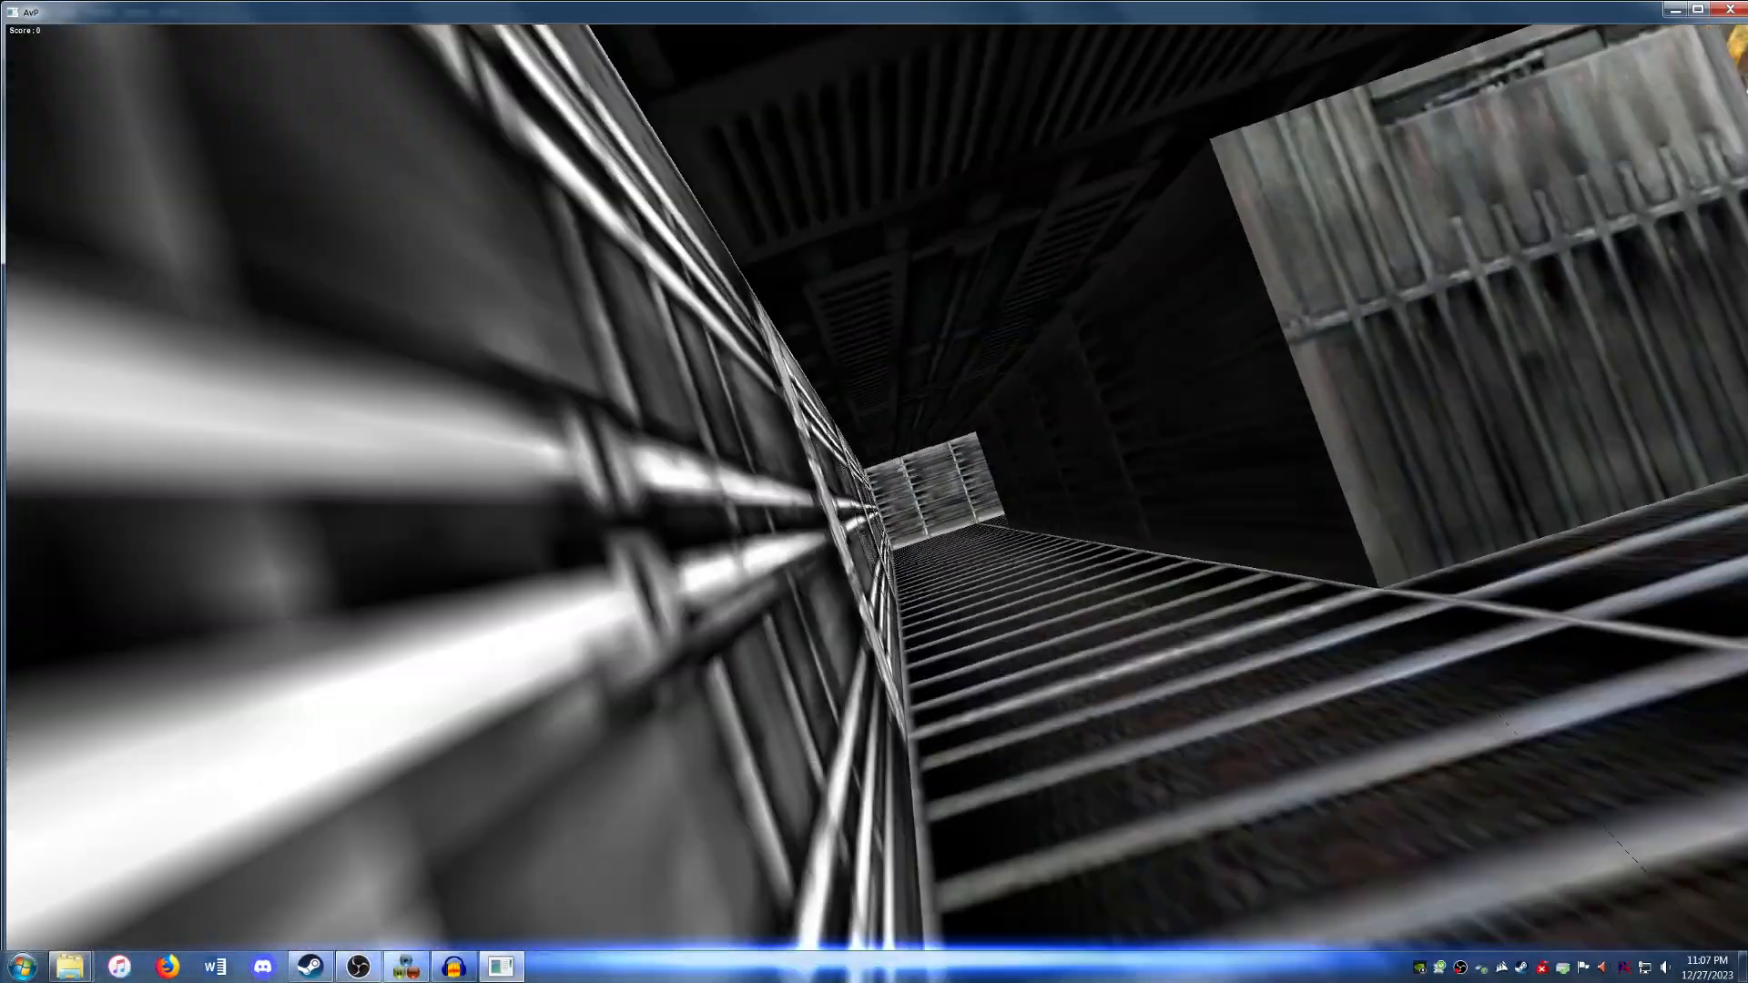
key(w)
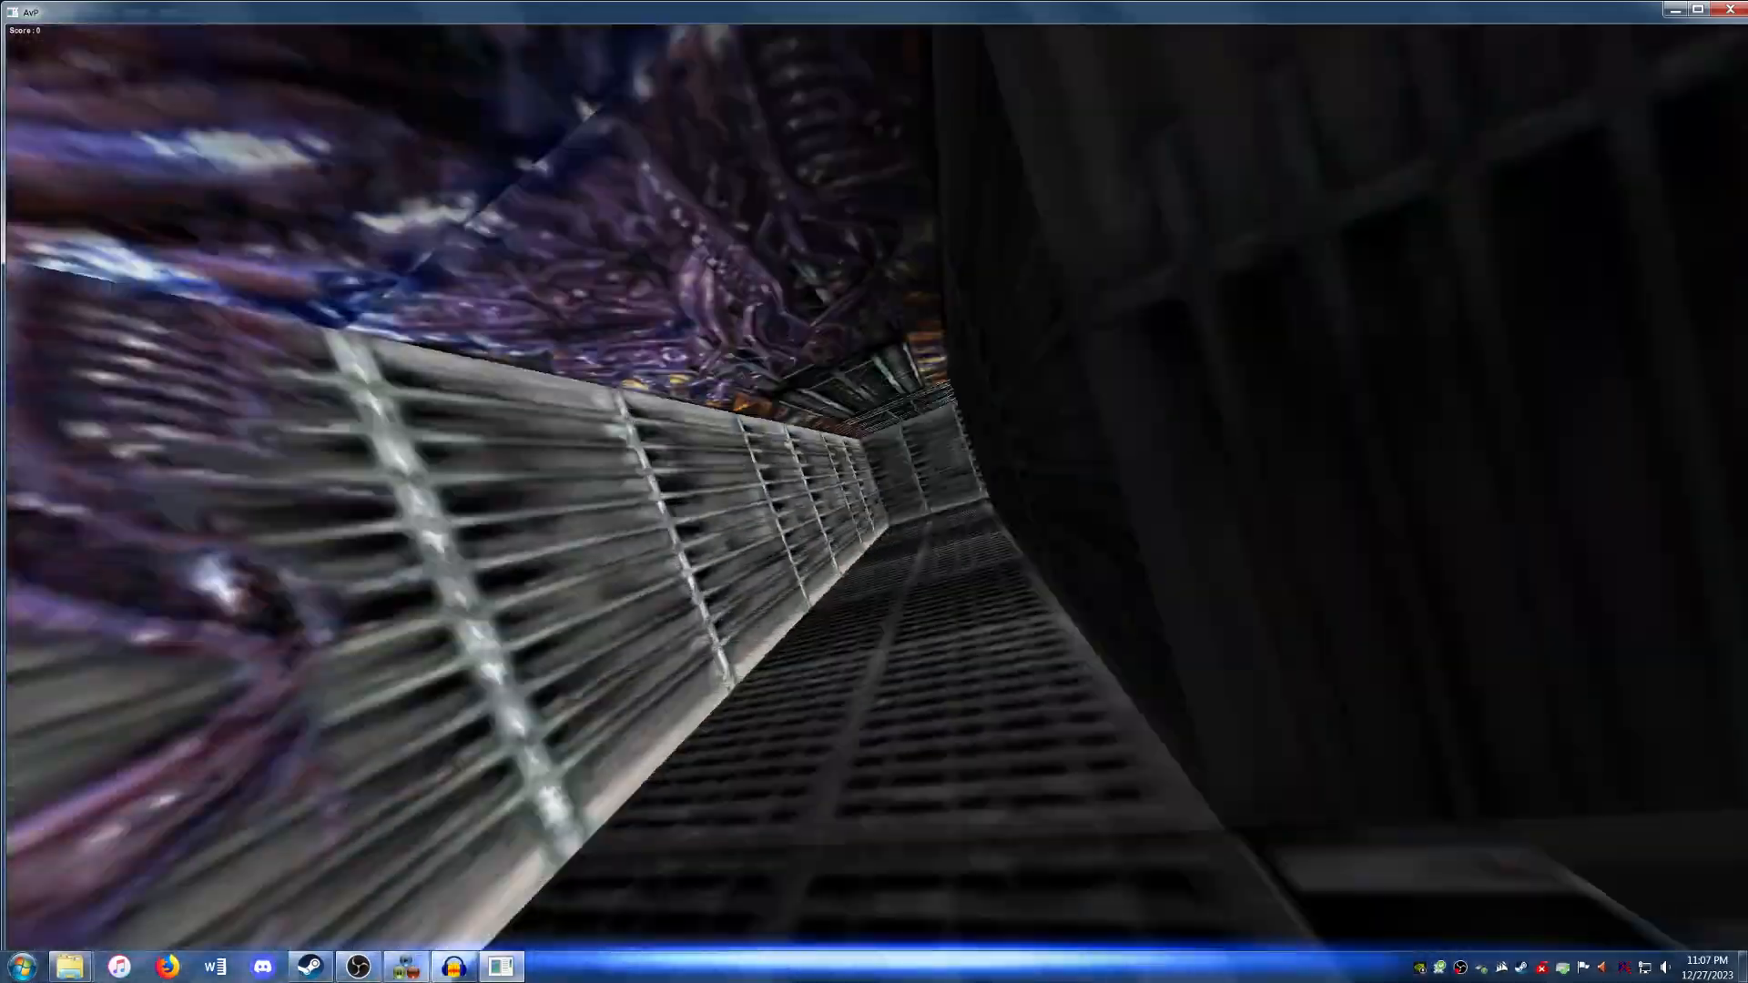
key(w)
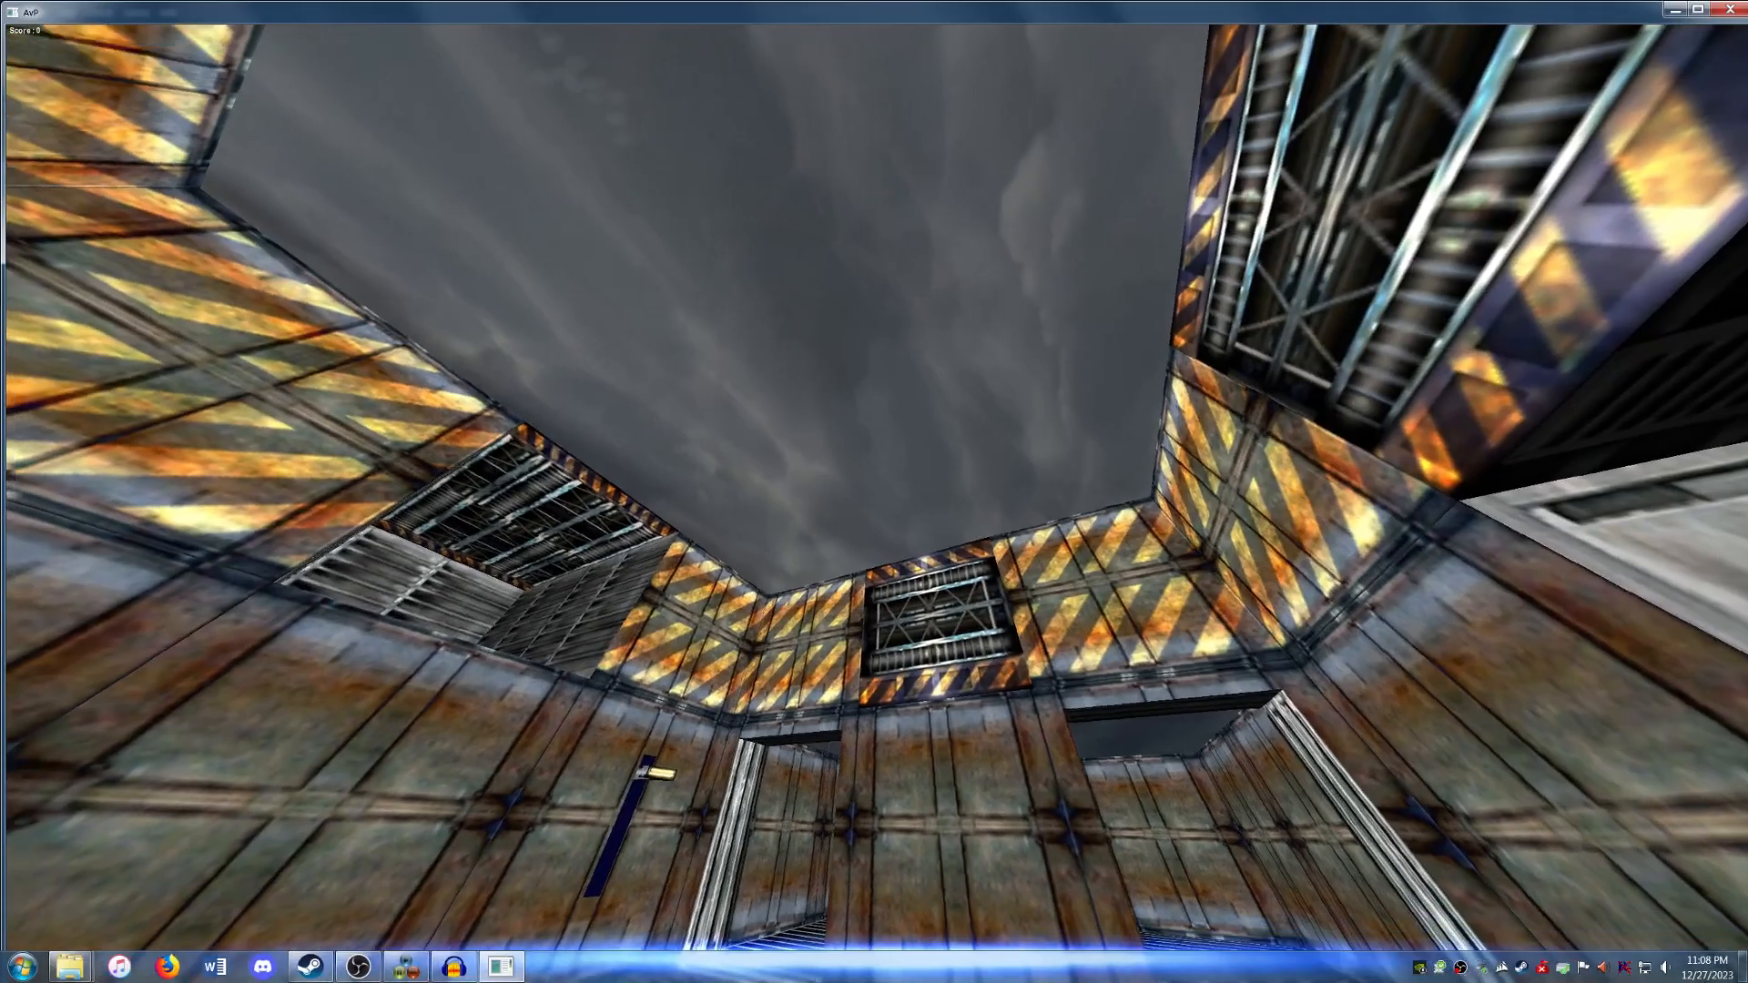
key(w)
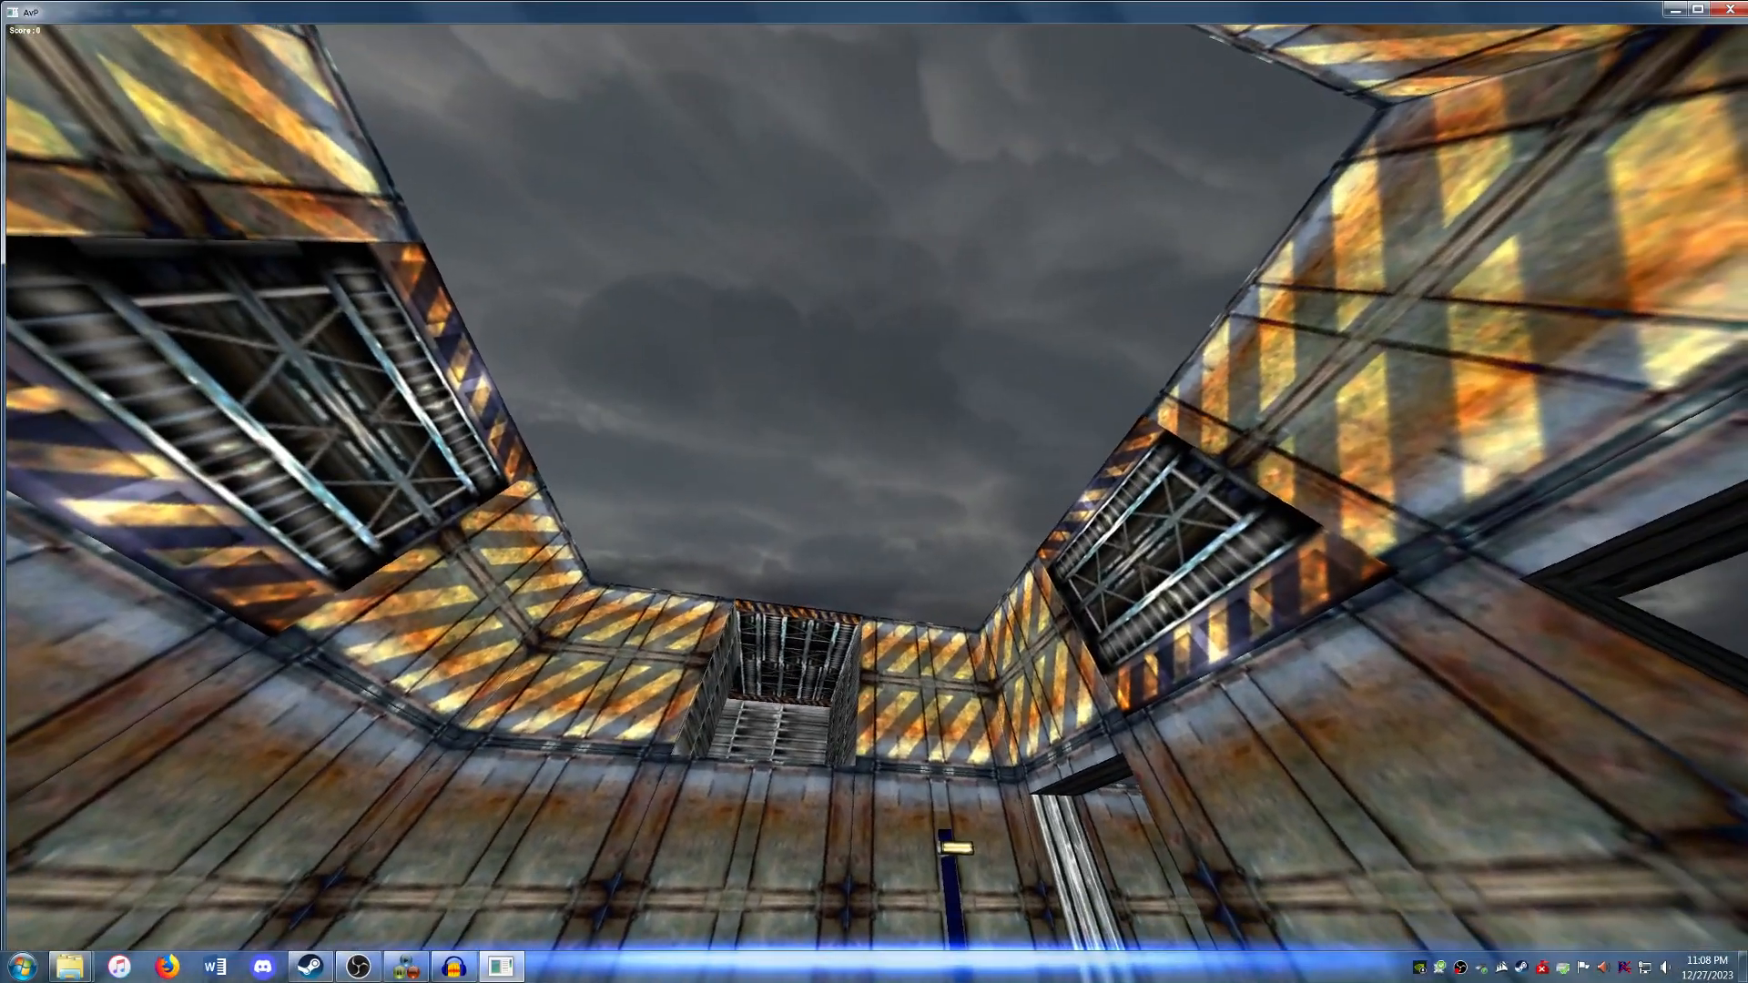
key(w)
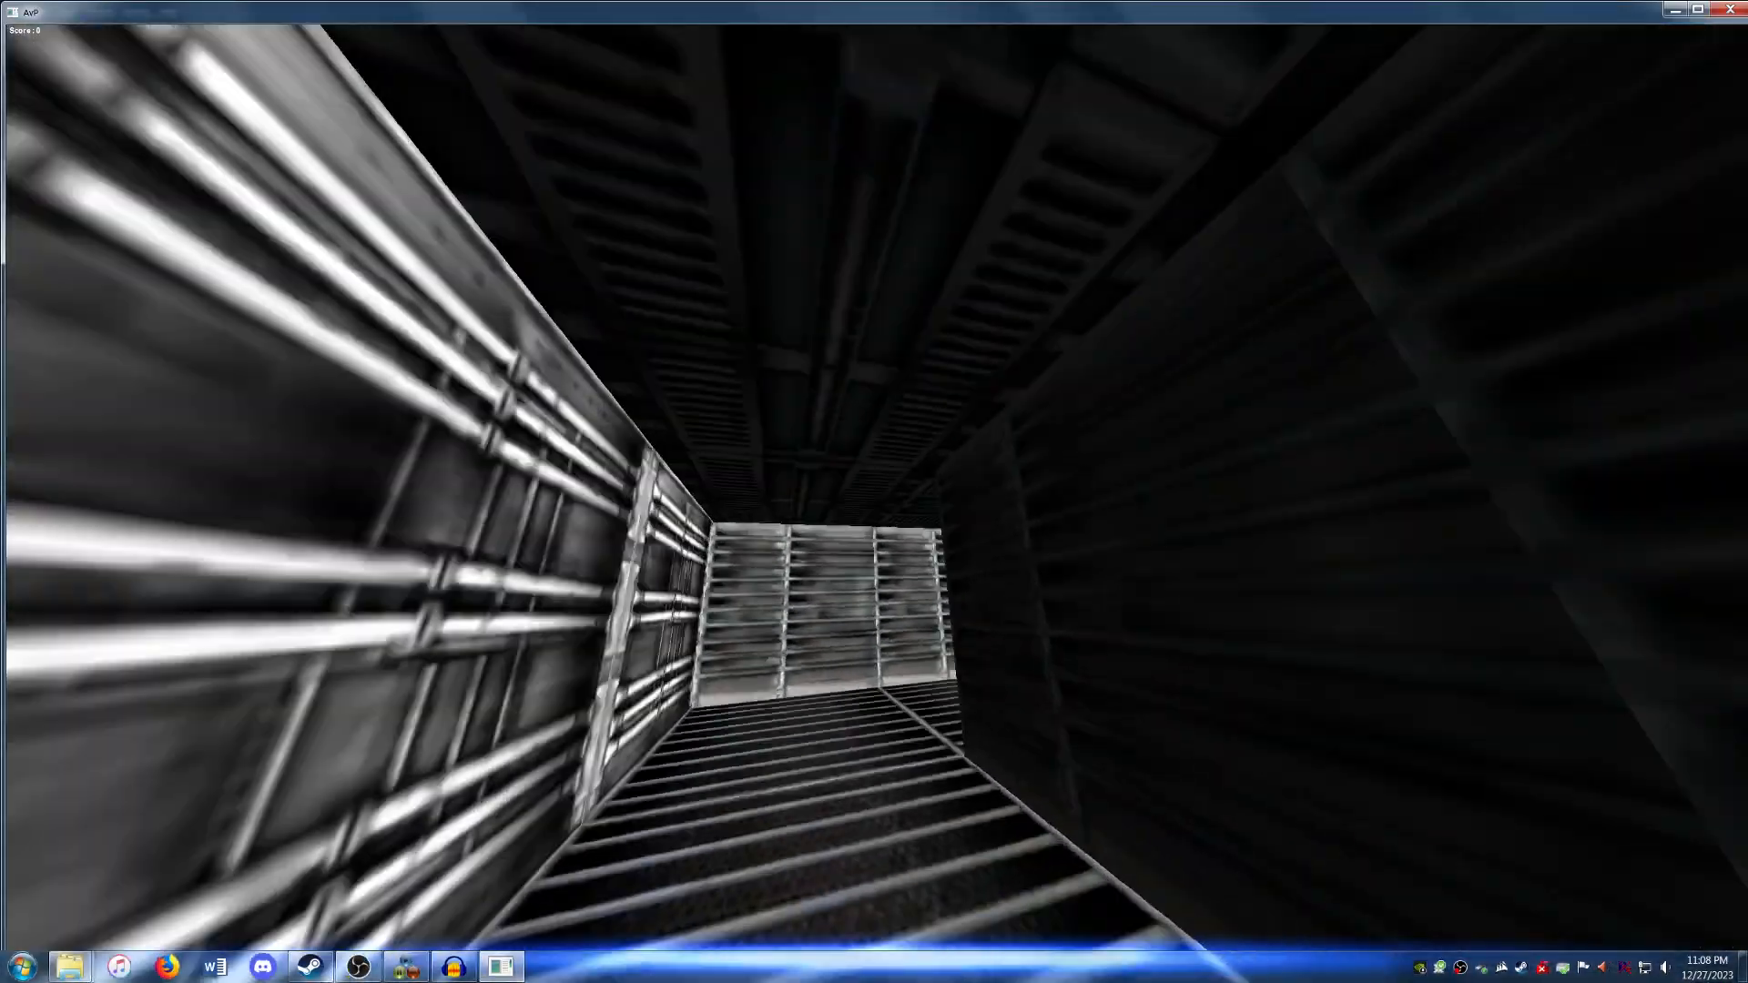
key(w)
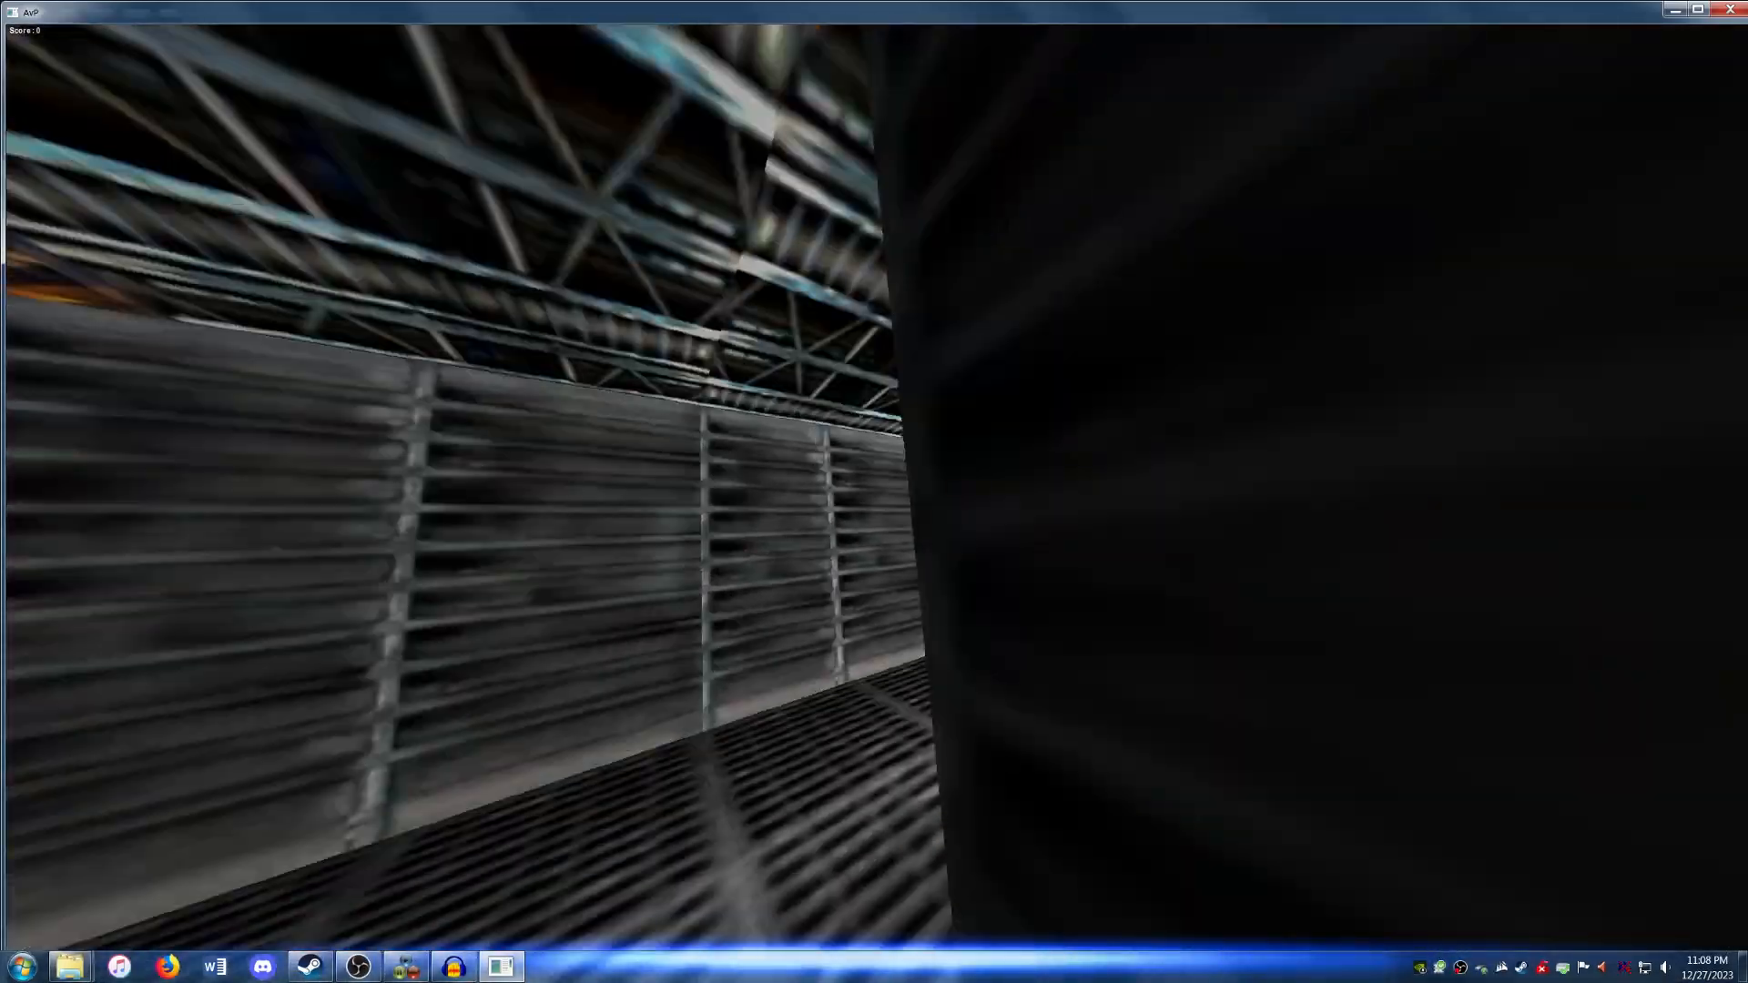
key(w)
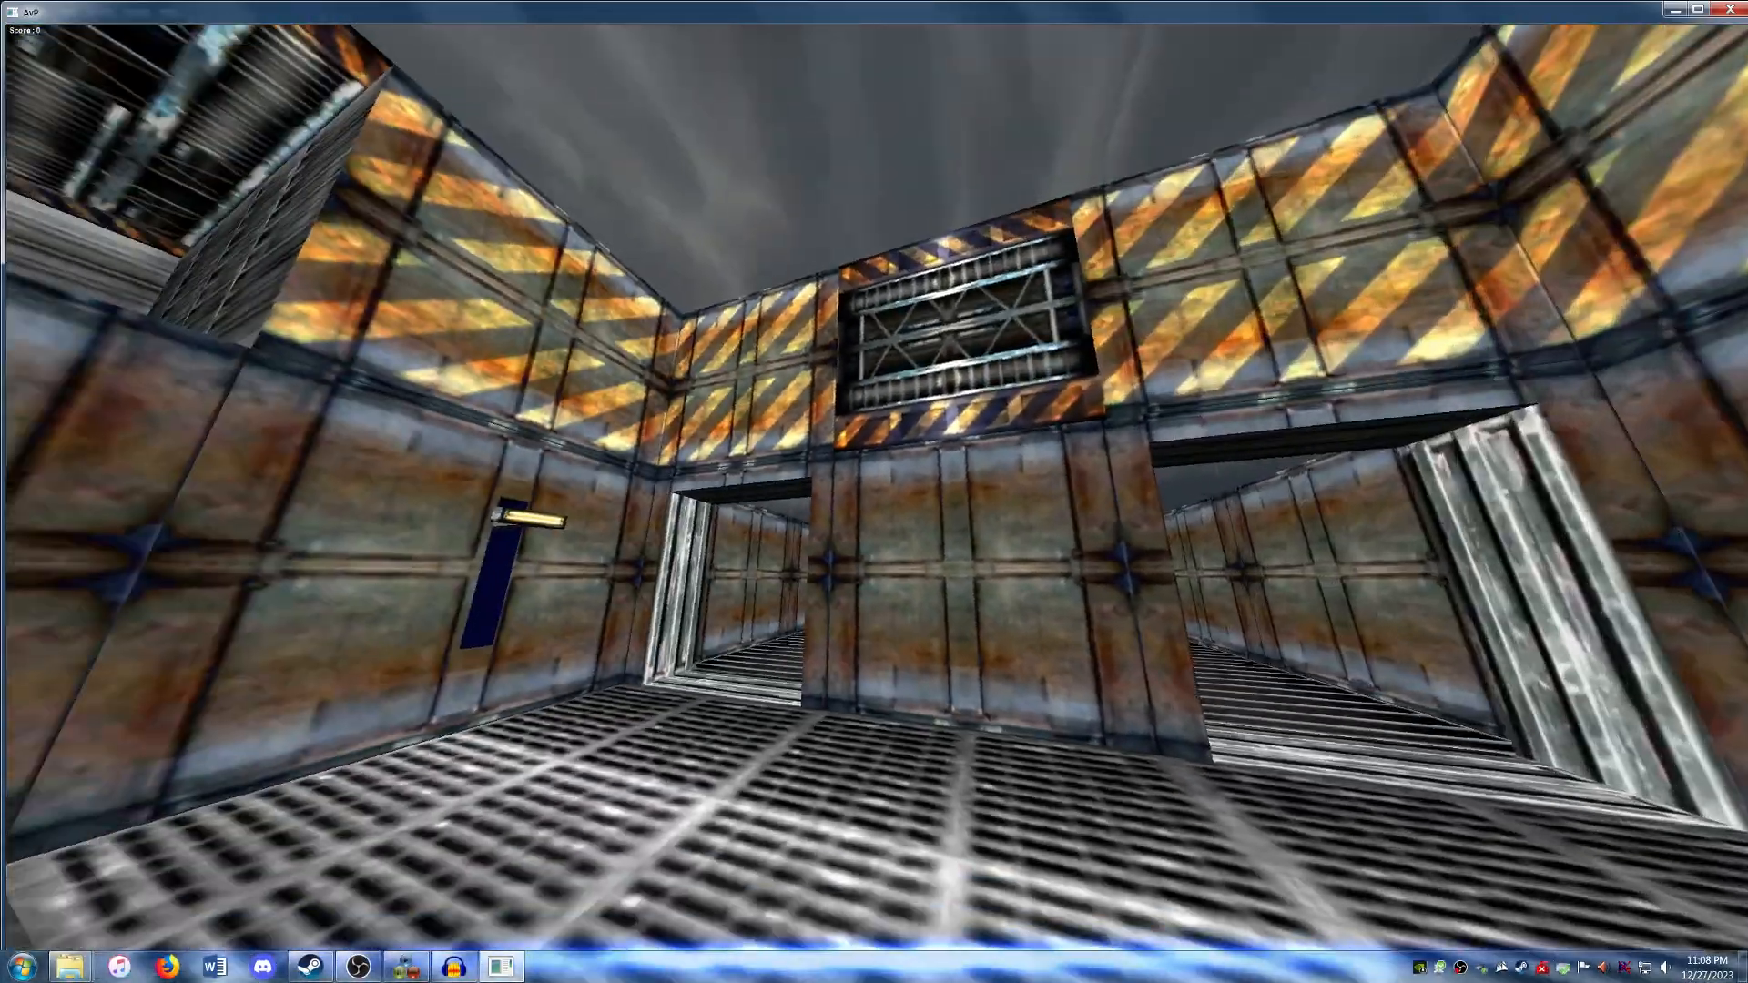
Return to the side room in the game and climb along its walls, examining the sky box from different angles.
key(w)
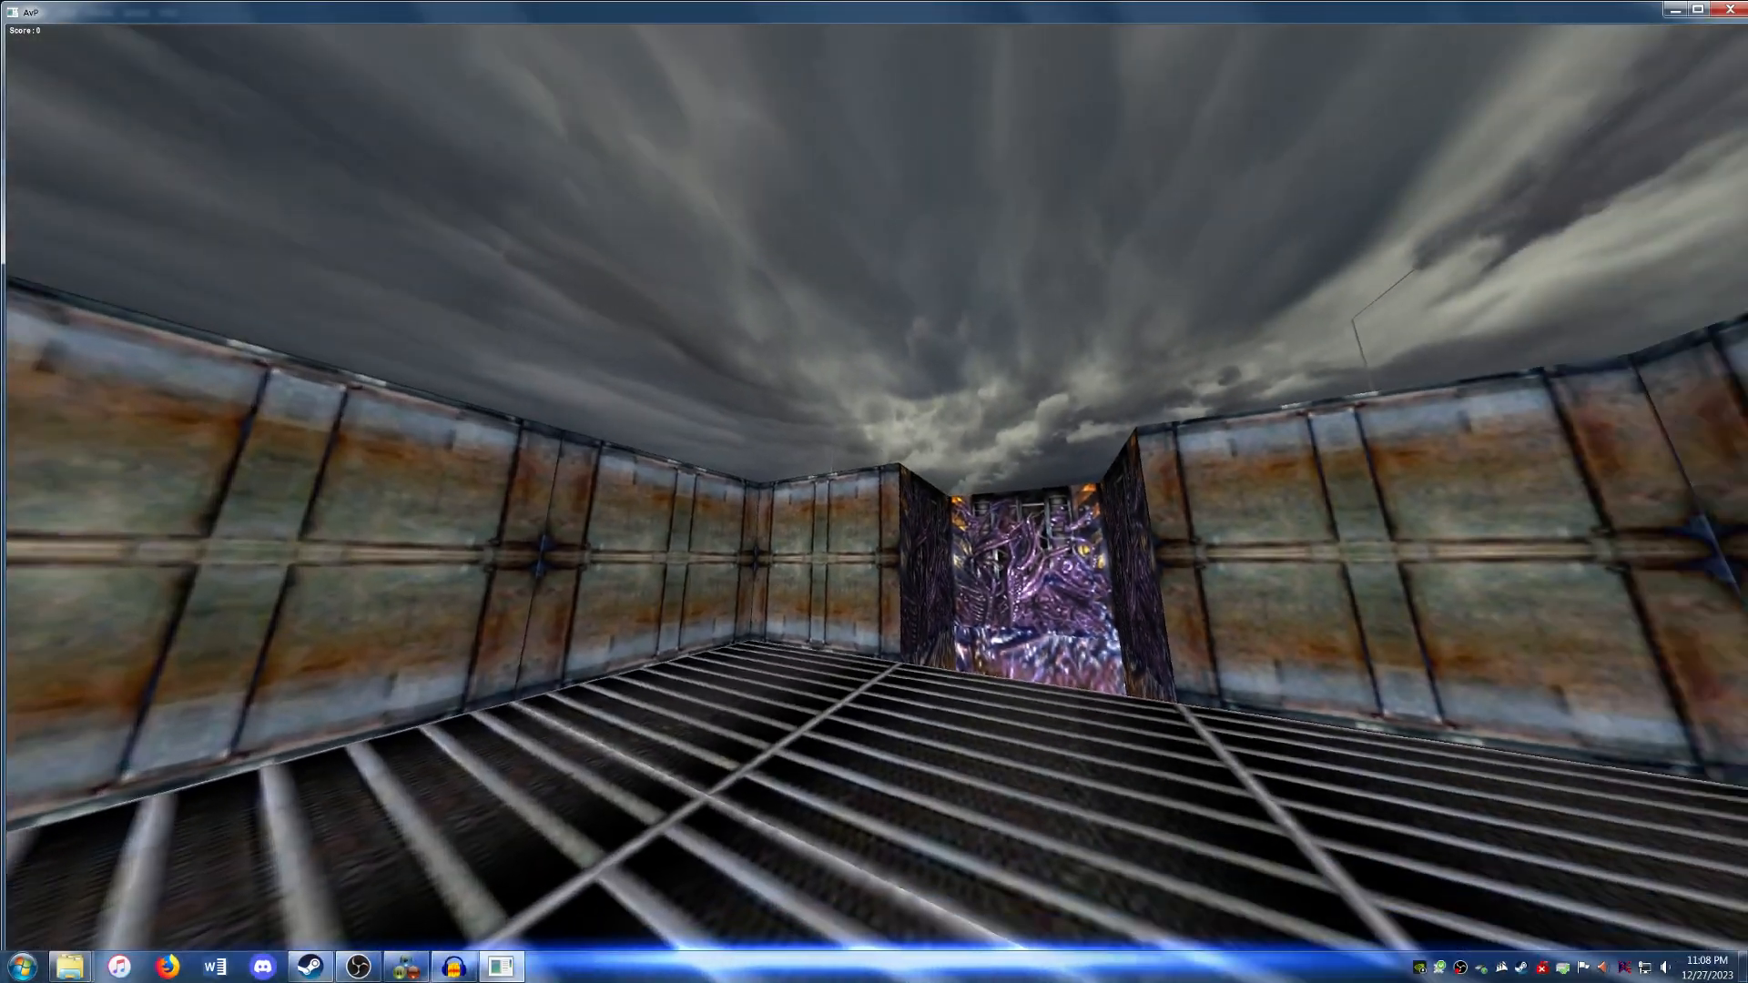
key(w)
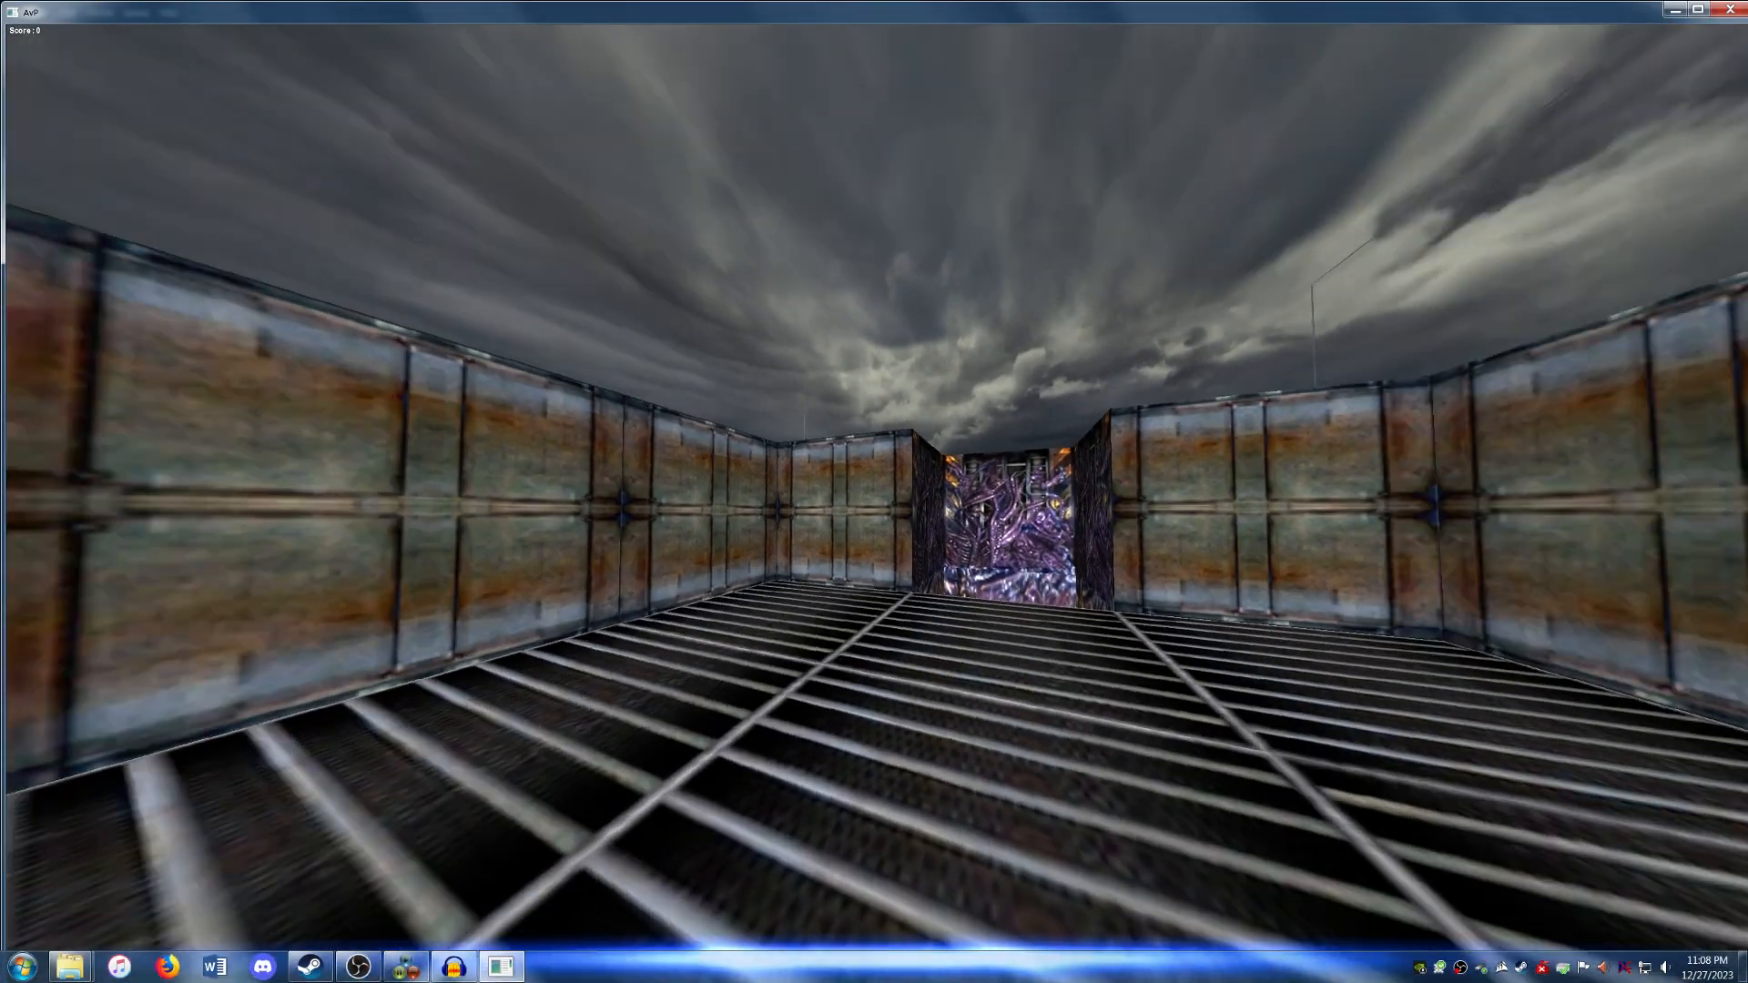
key(w)
key(s)
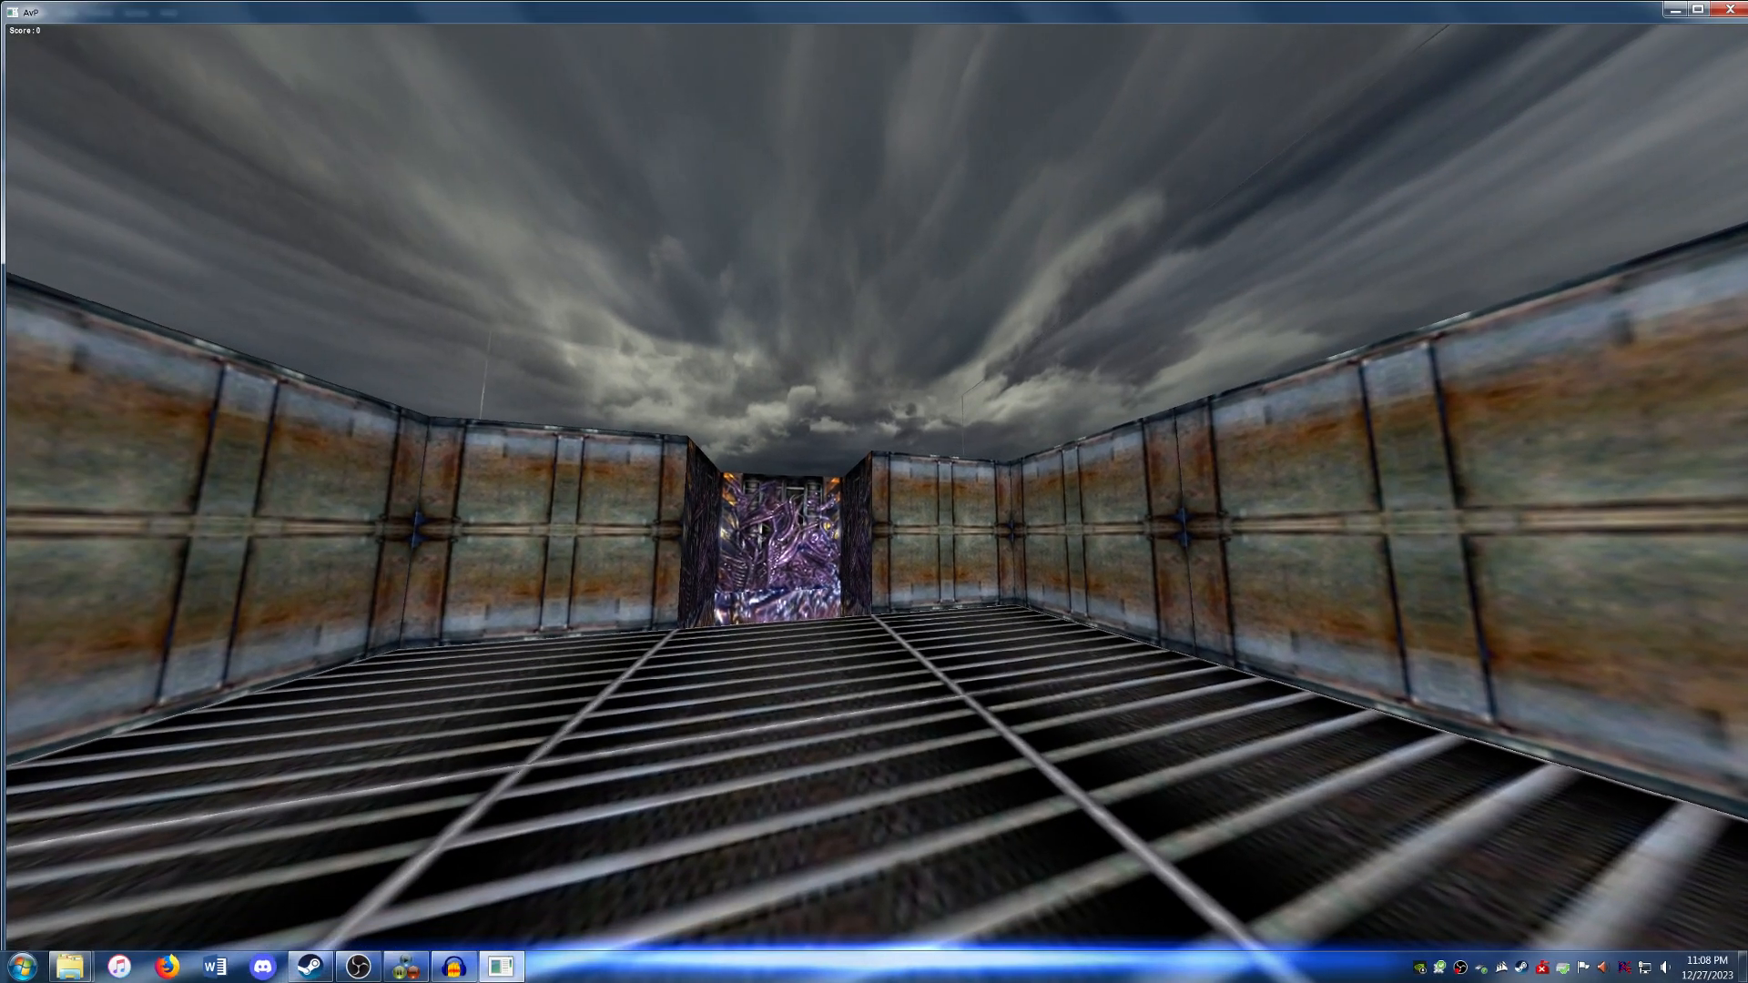
key(w)
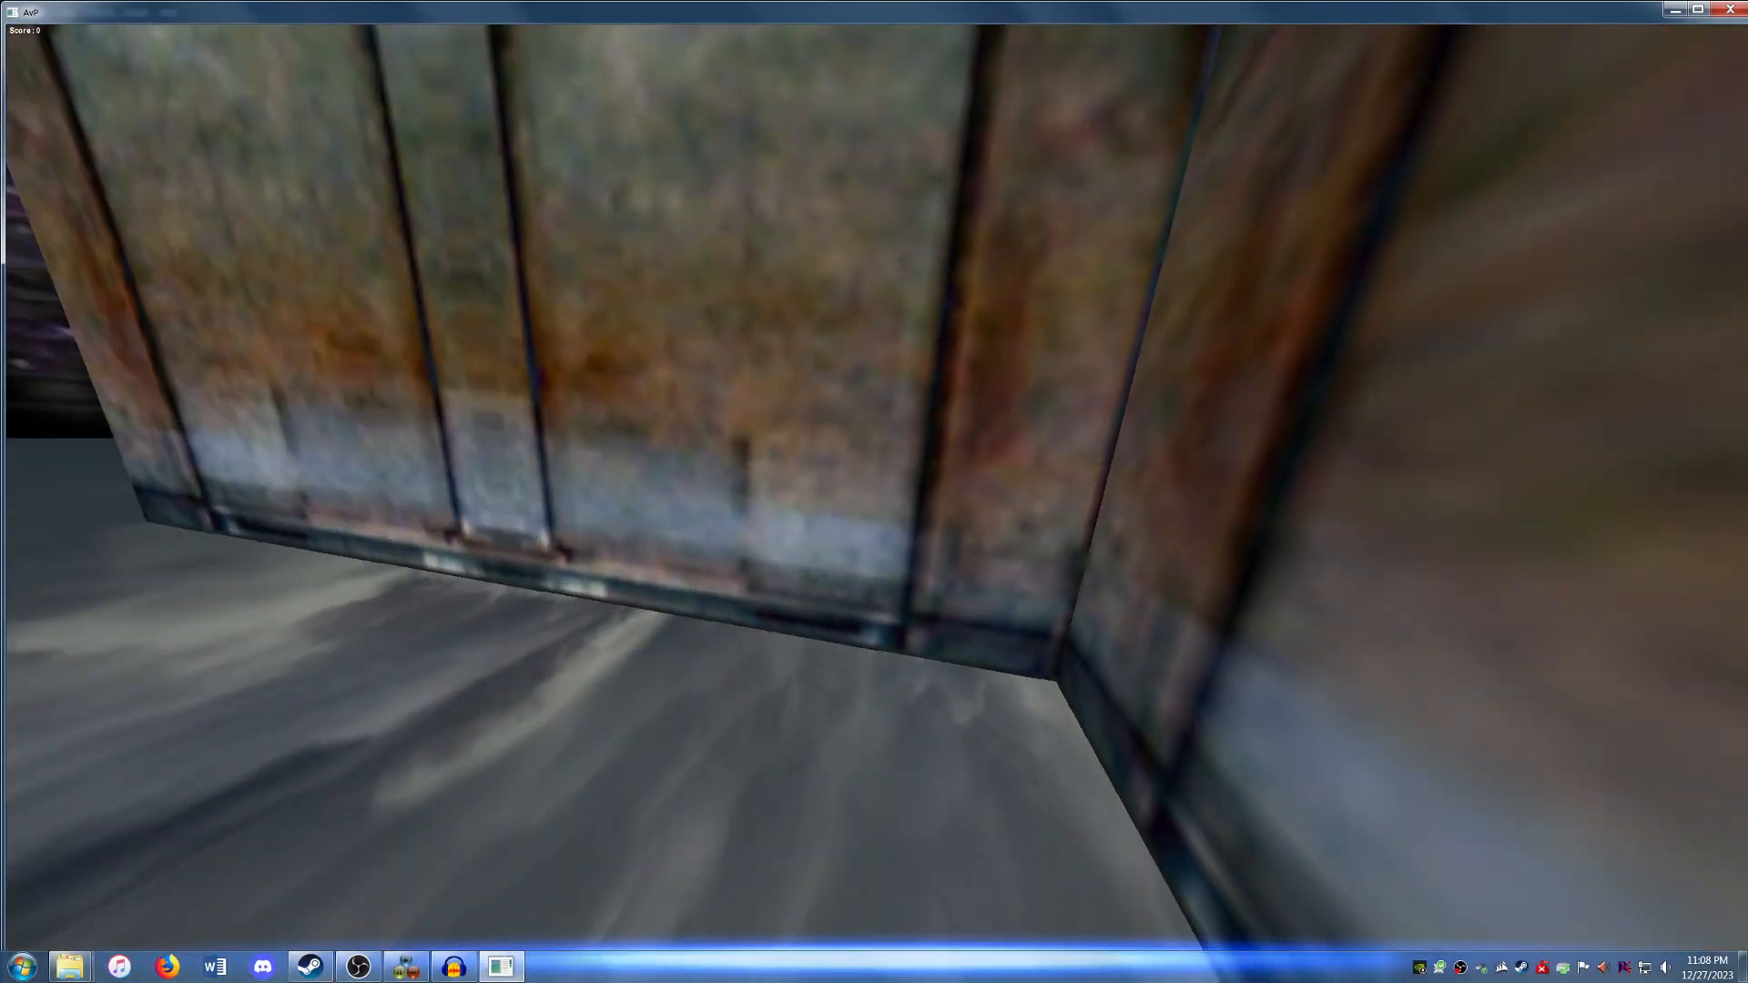
key(w)
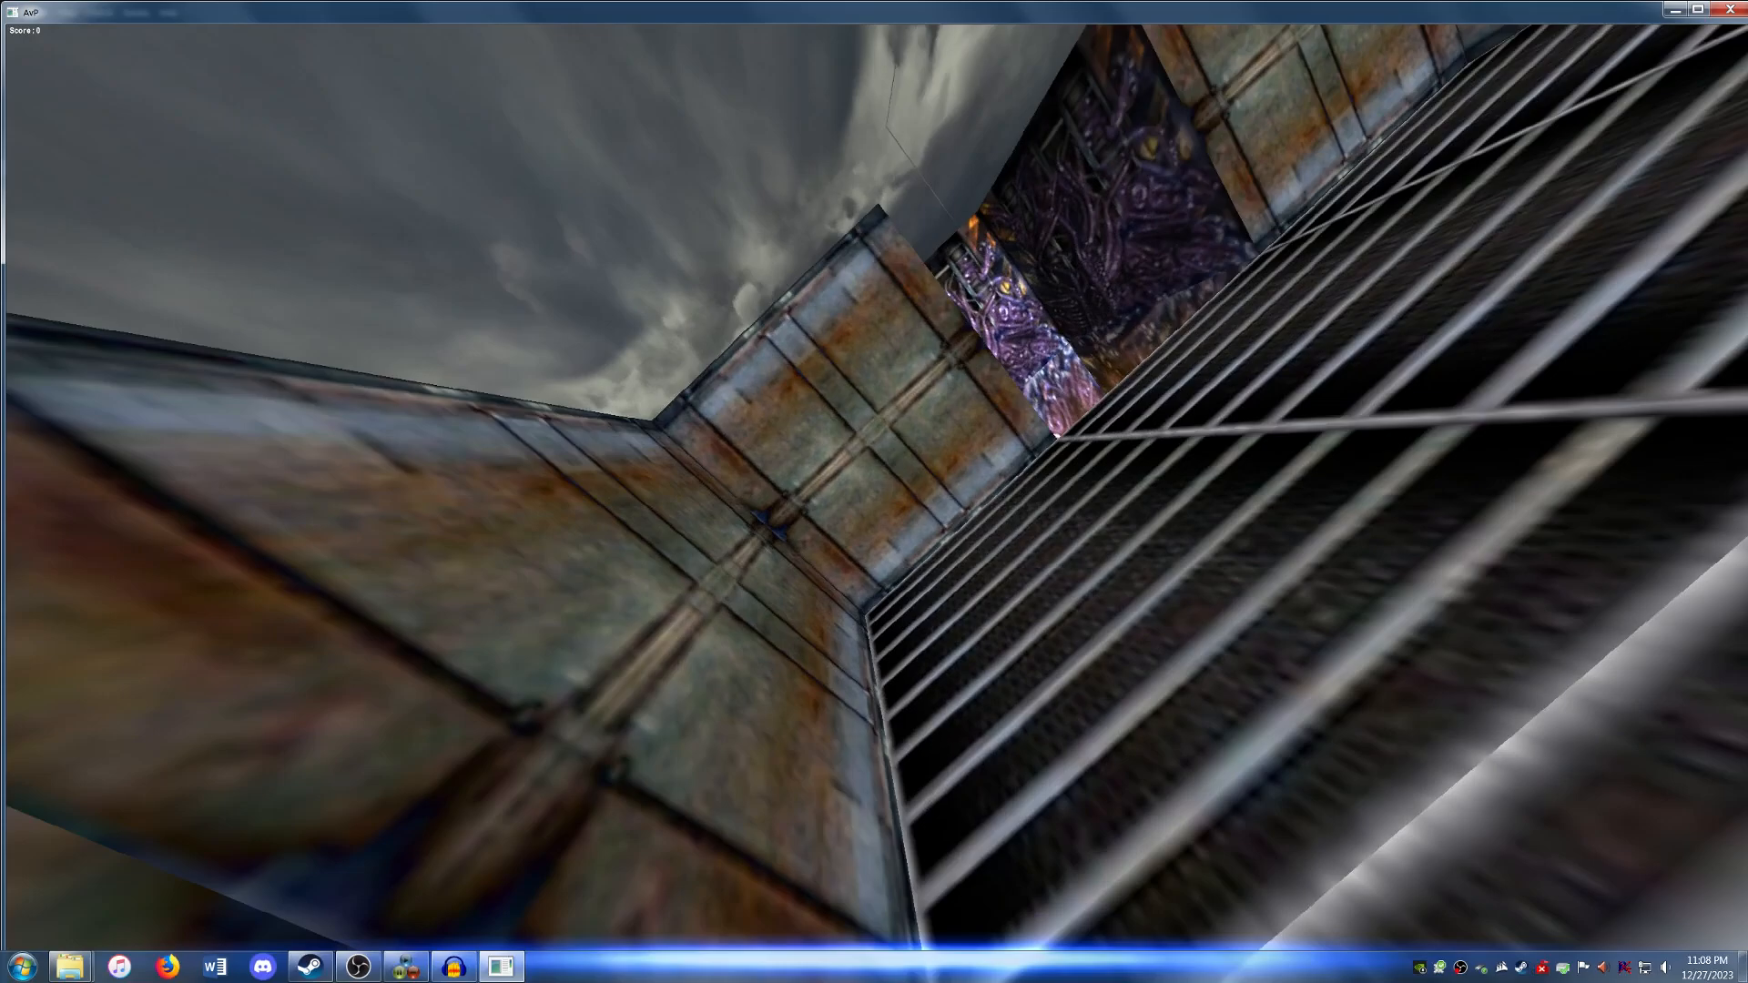
key(d)
key(s)
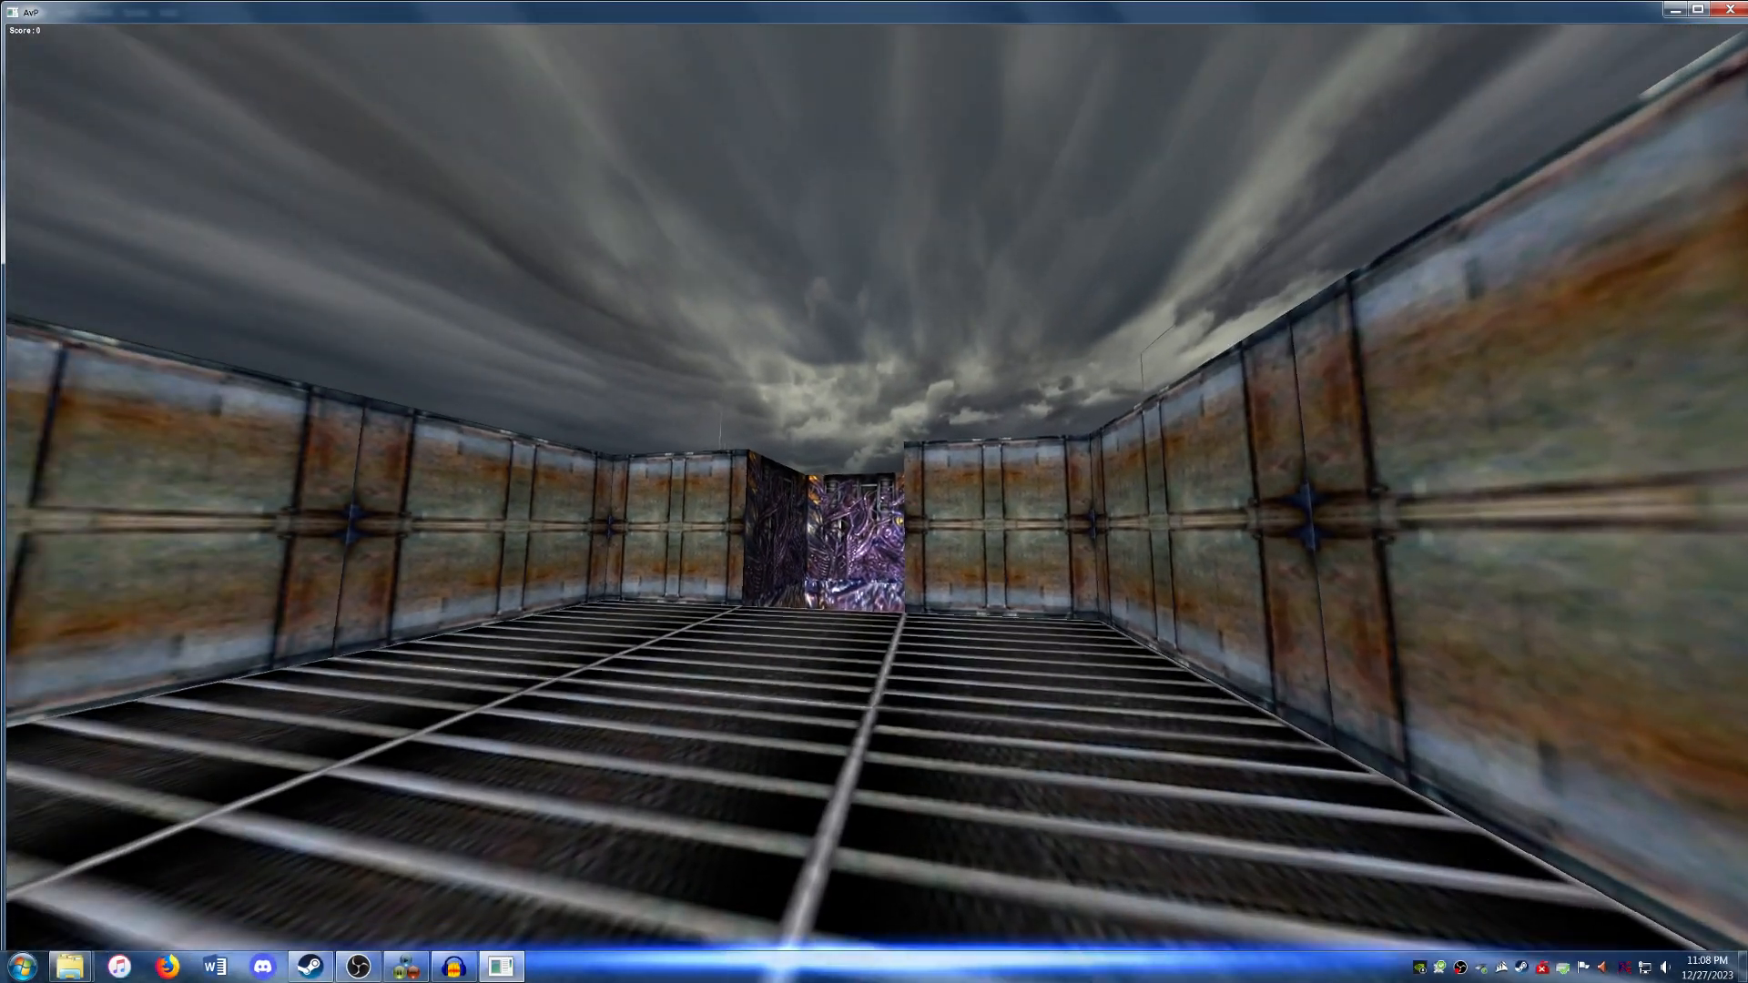
Move back and forth near the side room's doorways to compare how the clouds appear above the walls and infested alcove.
key(d)
key(s)
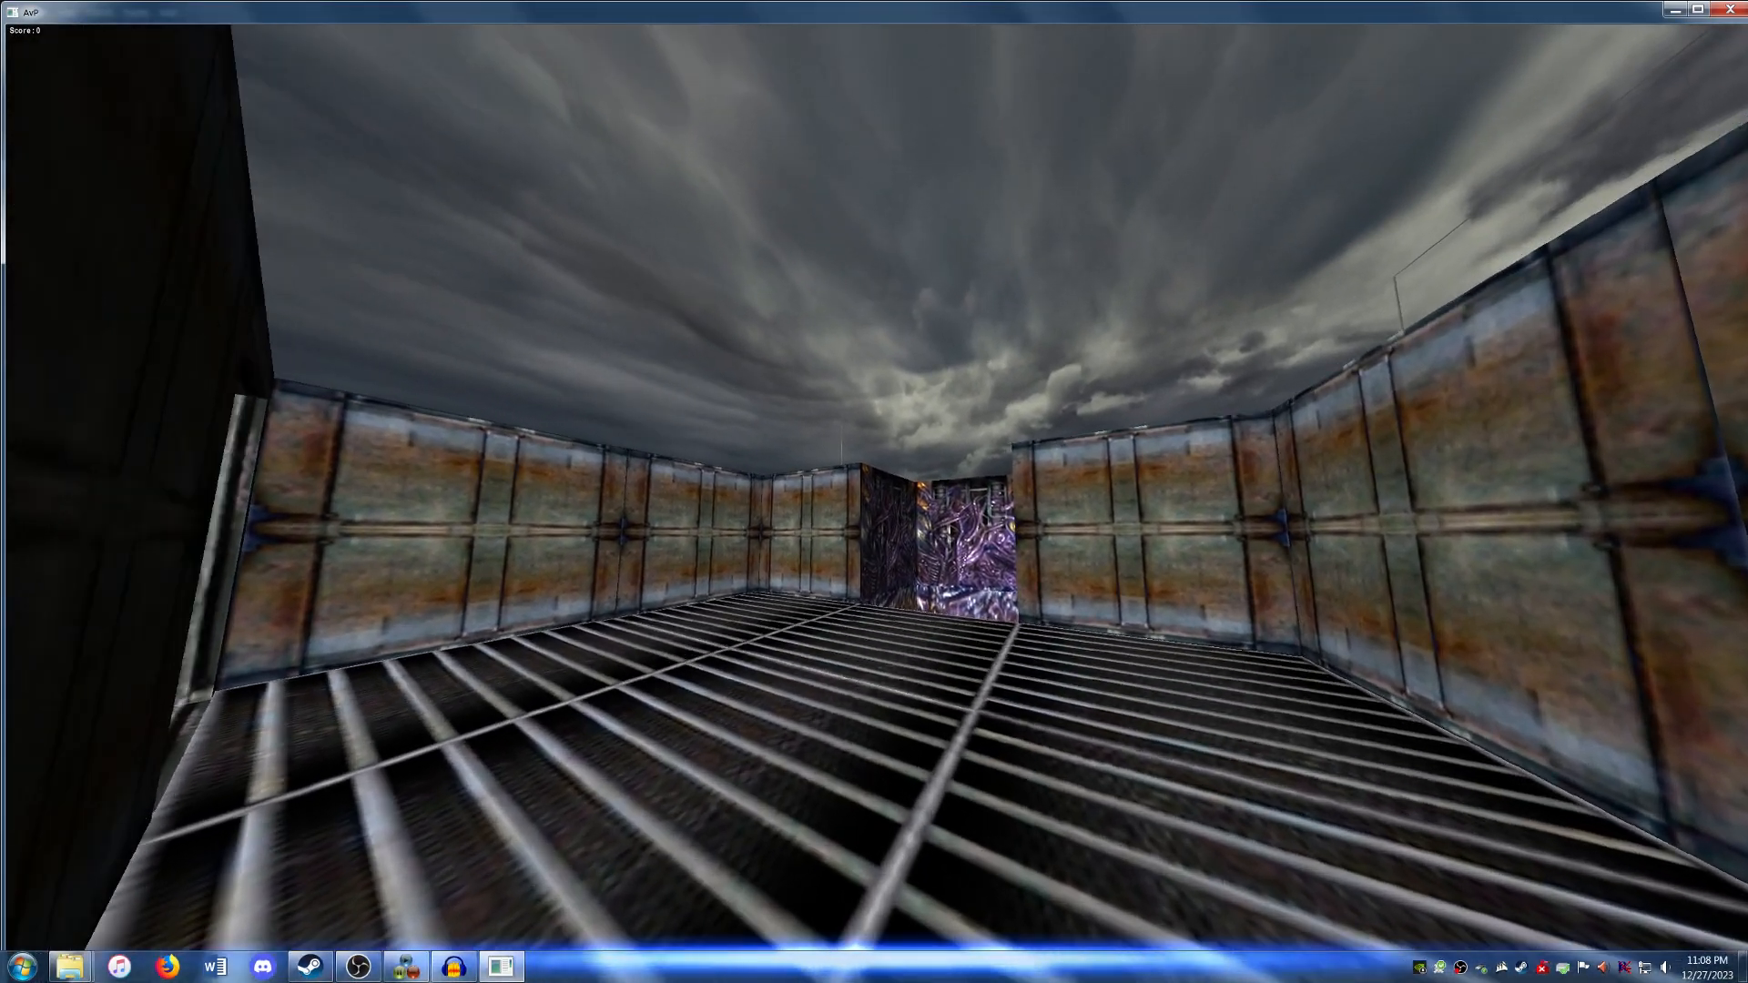
key(w)
key(s)
key(a)
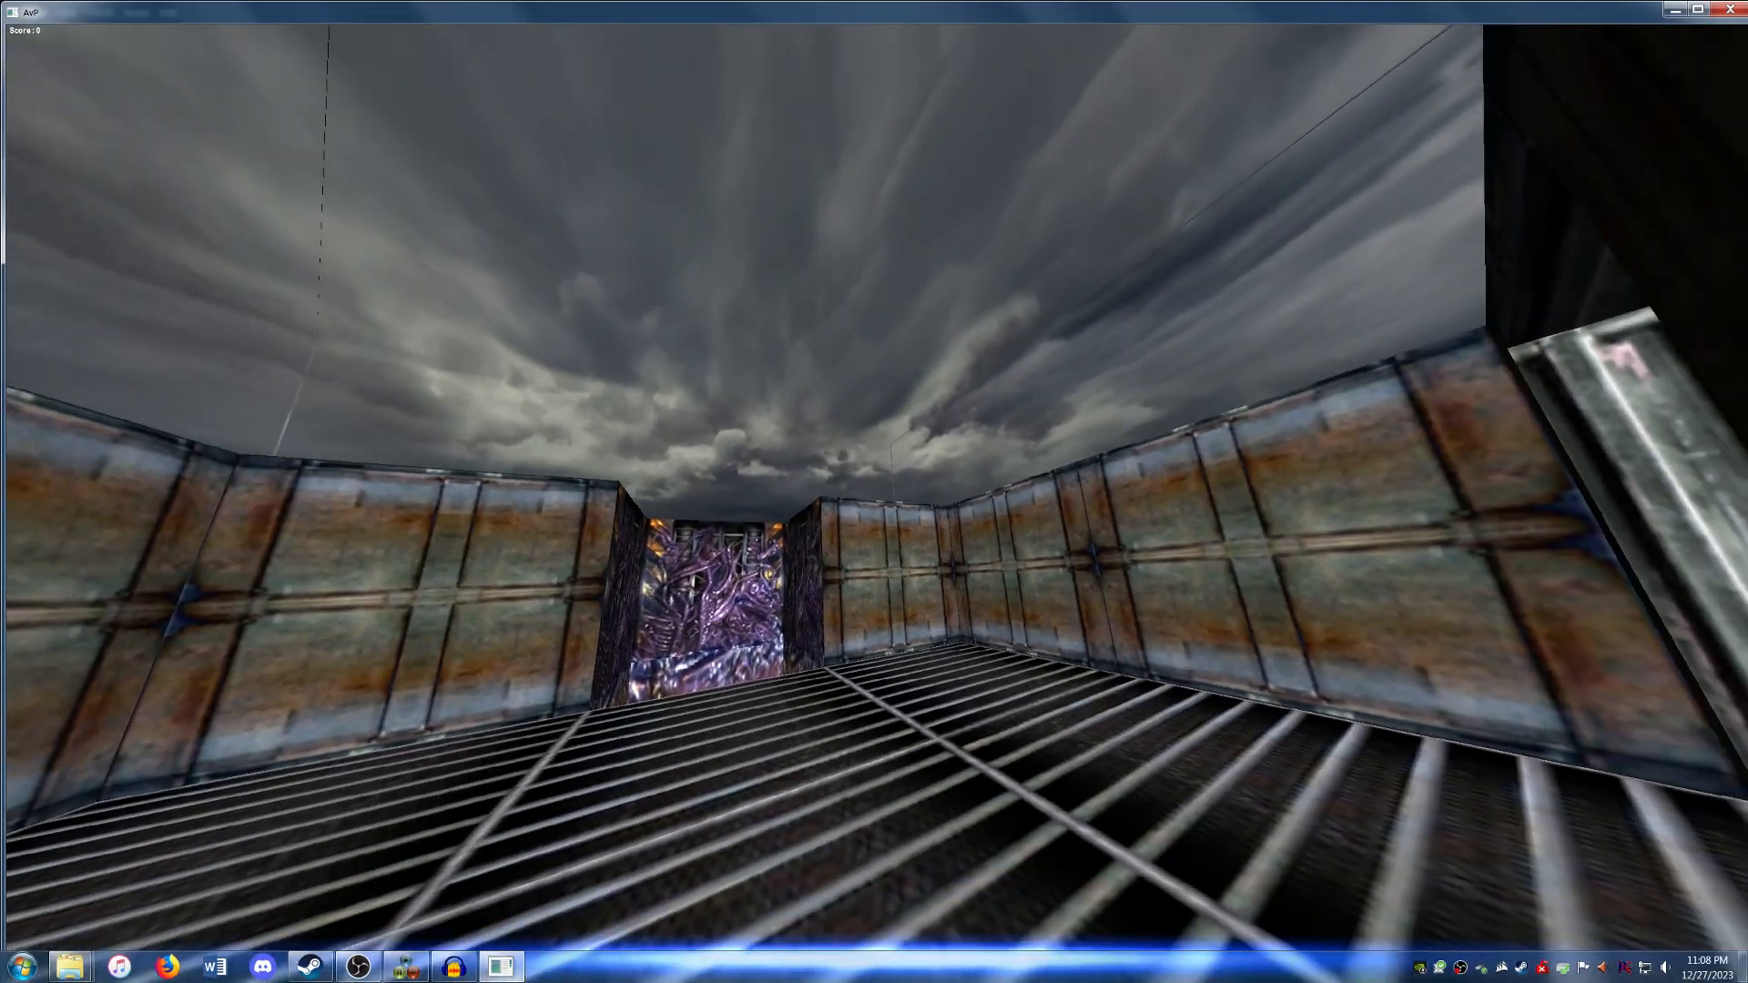
key(w)
key(s)
key(a)
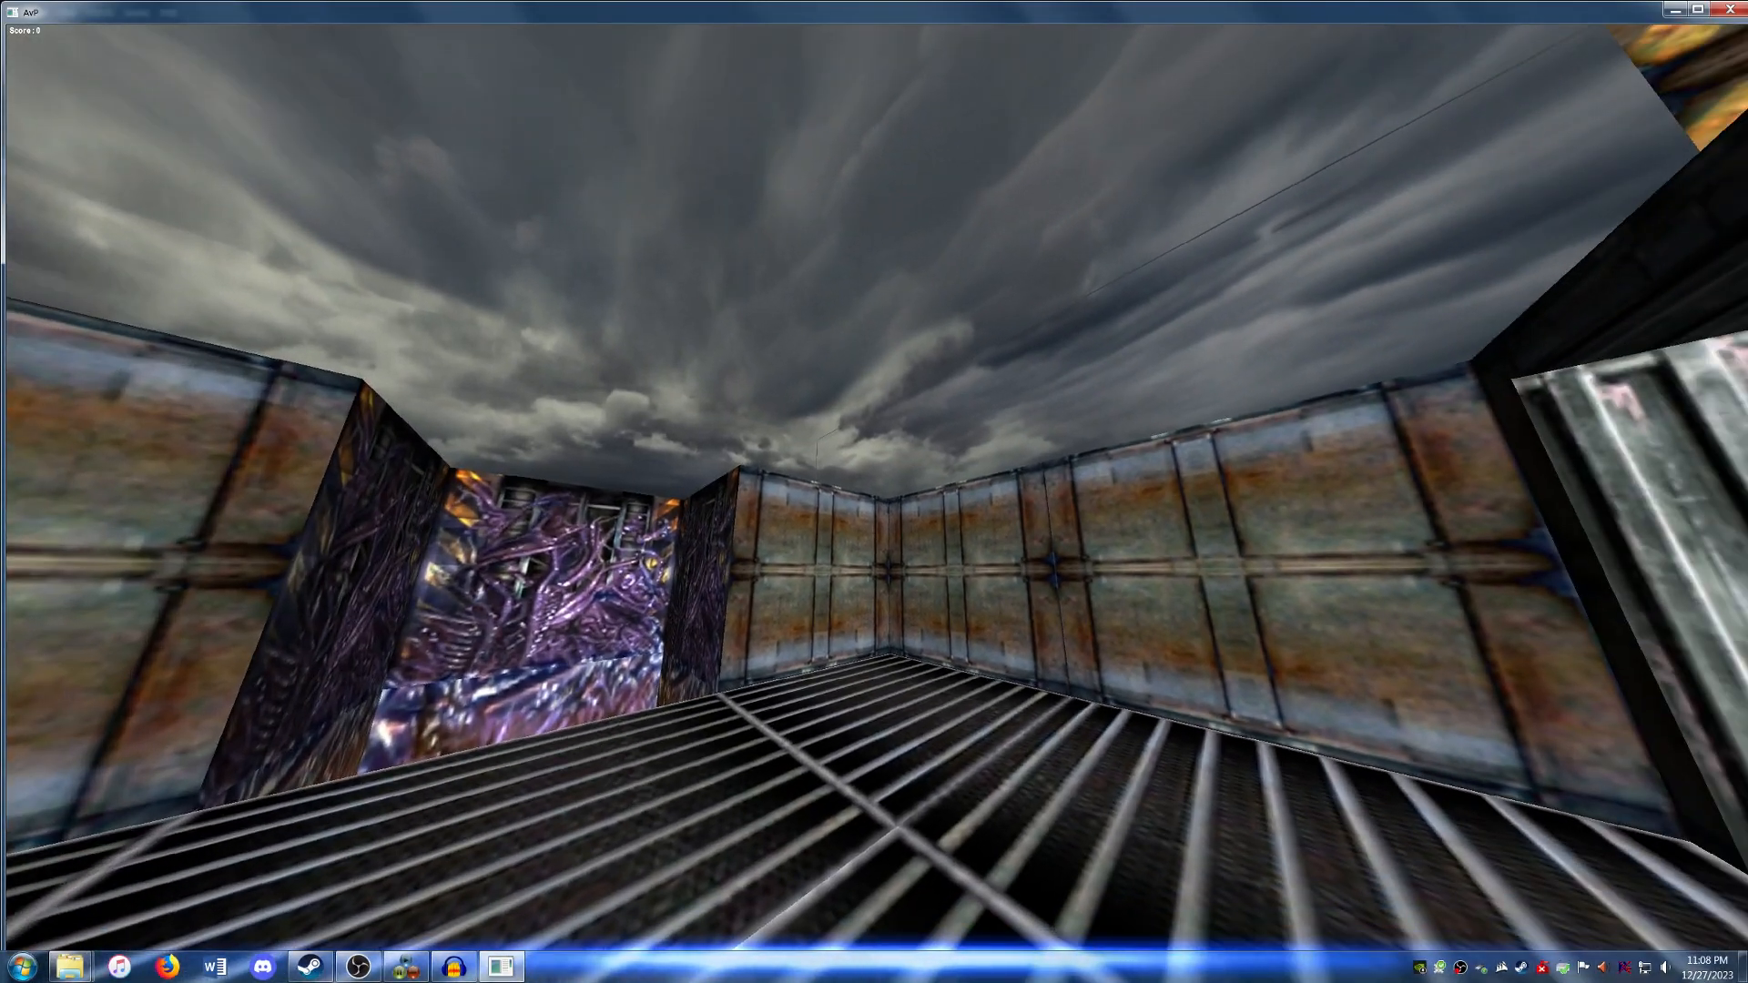
key(w)
key(s)
key(d)
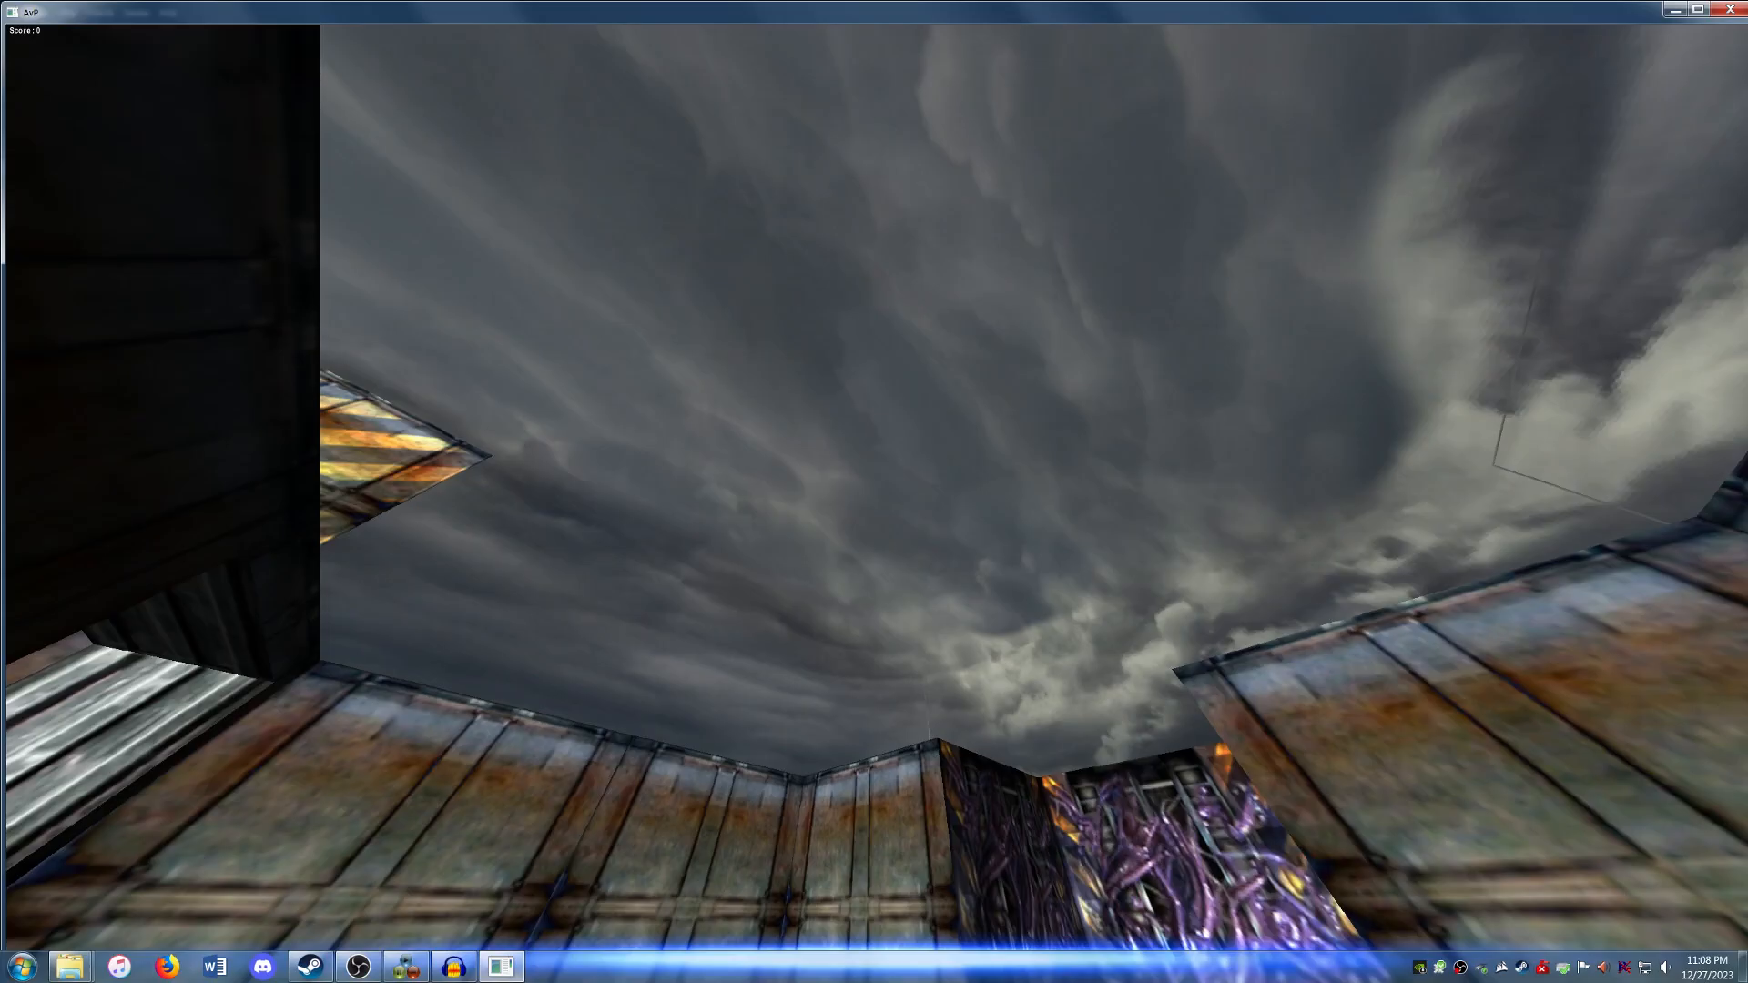
Walk back into the main room and examine the clouded sky above the hazard-striped walls and lift platform.
key(w)
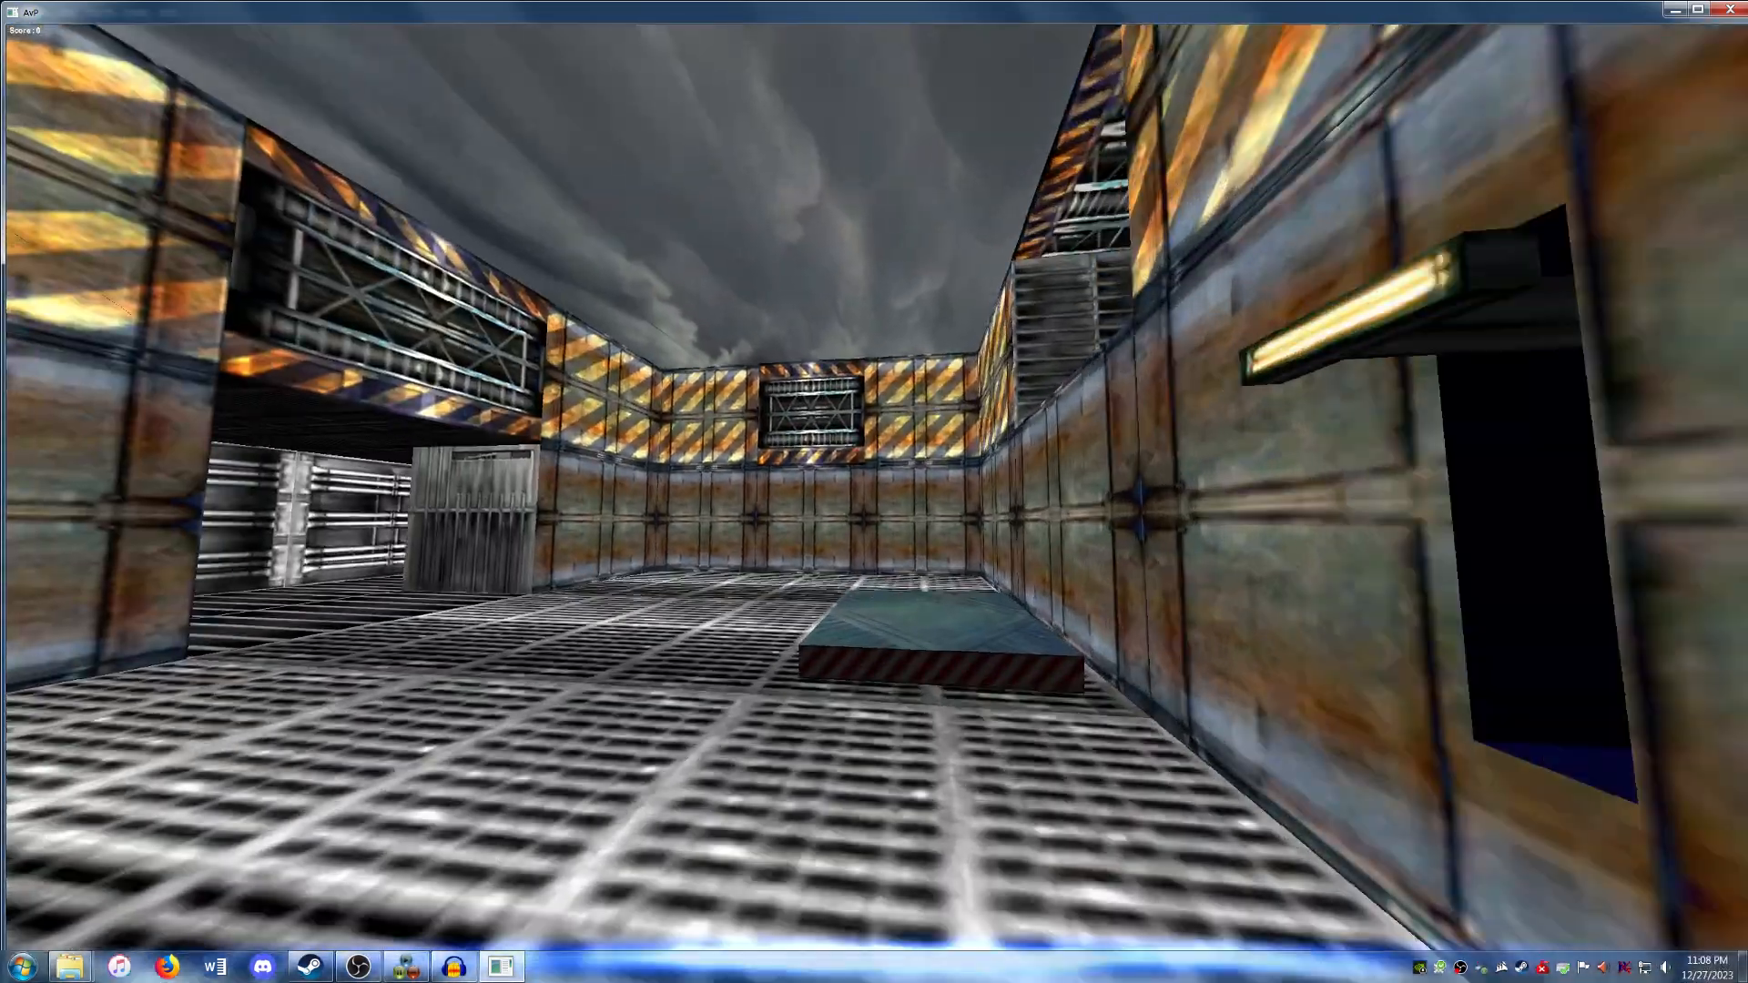
key(w)
key(s)
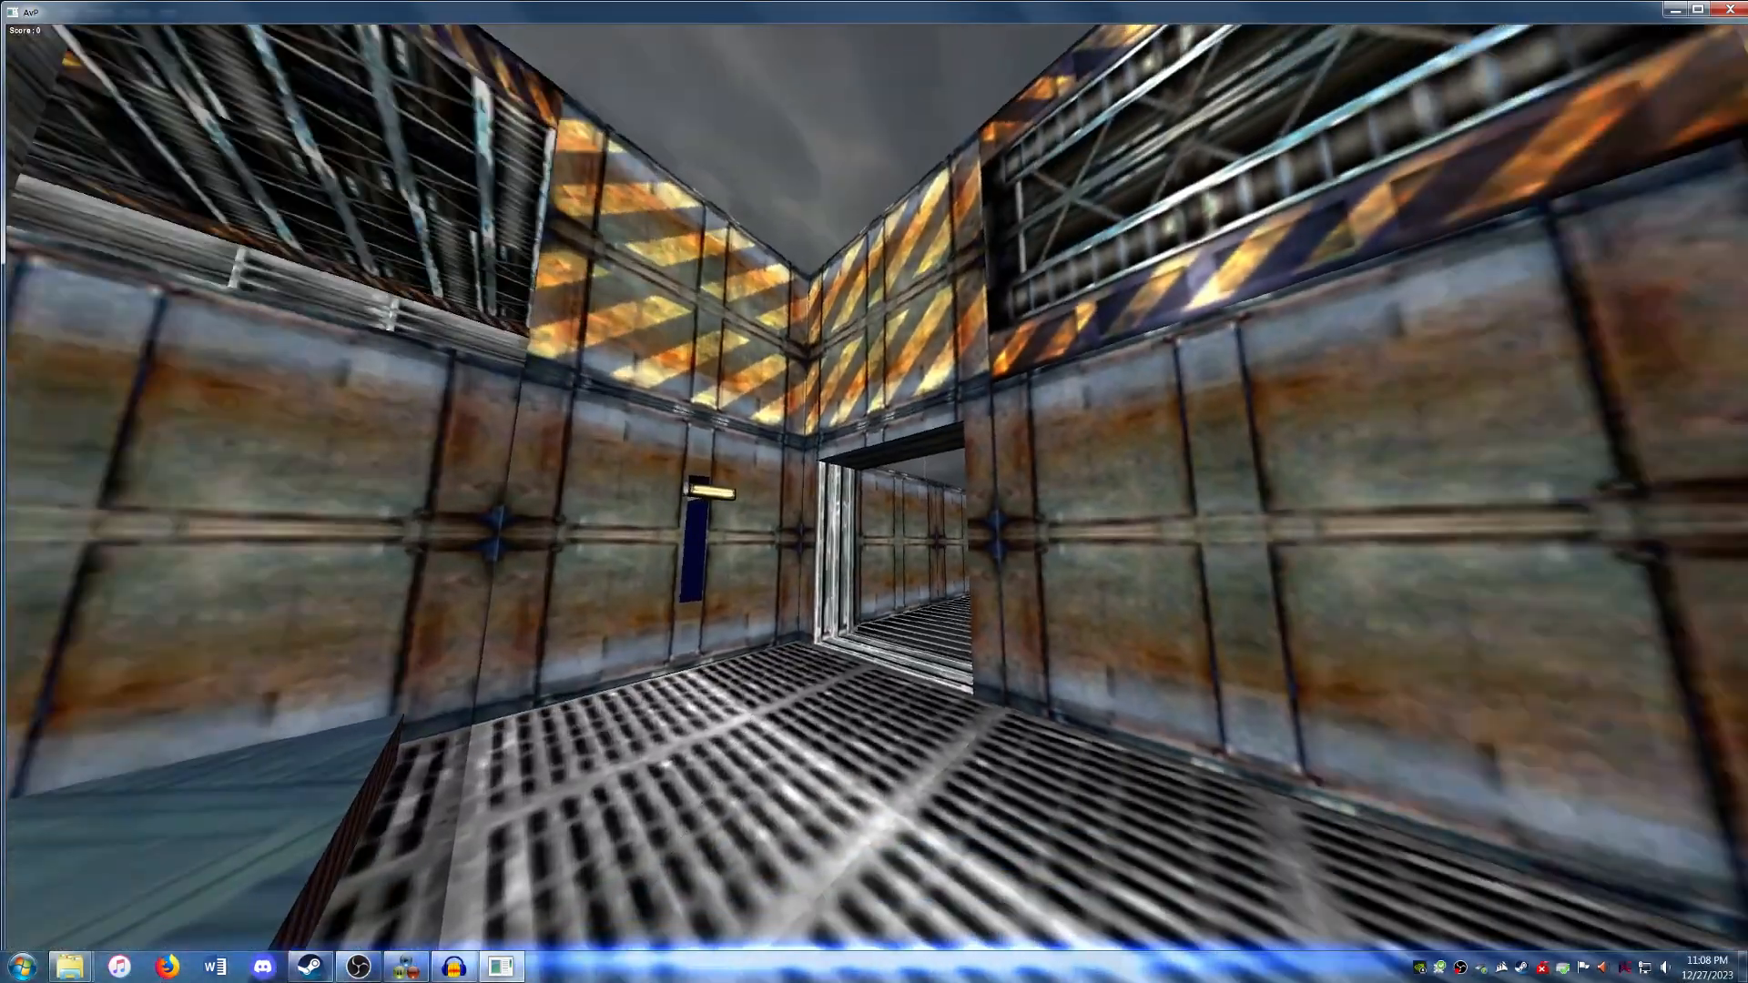
key(w)
key(s)
key(w)
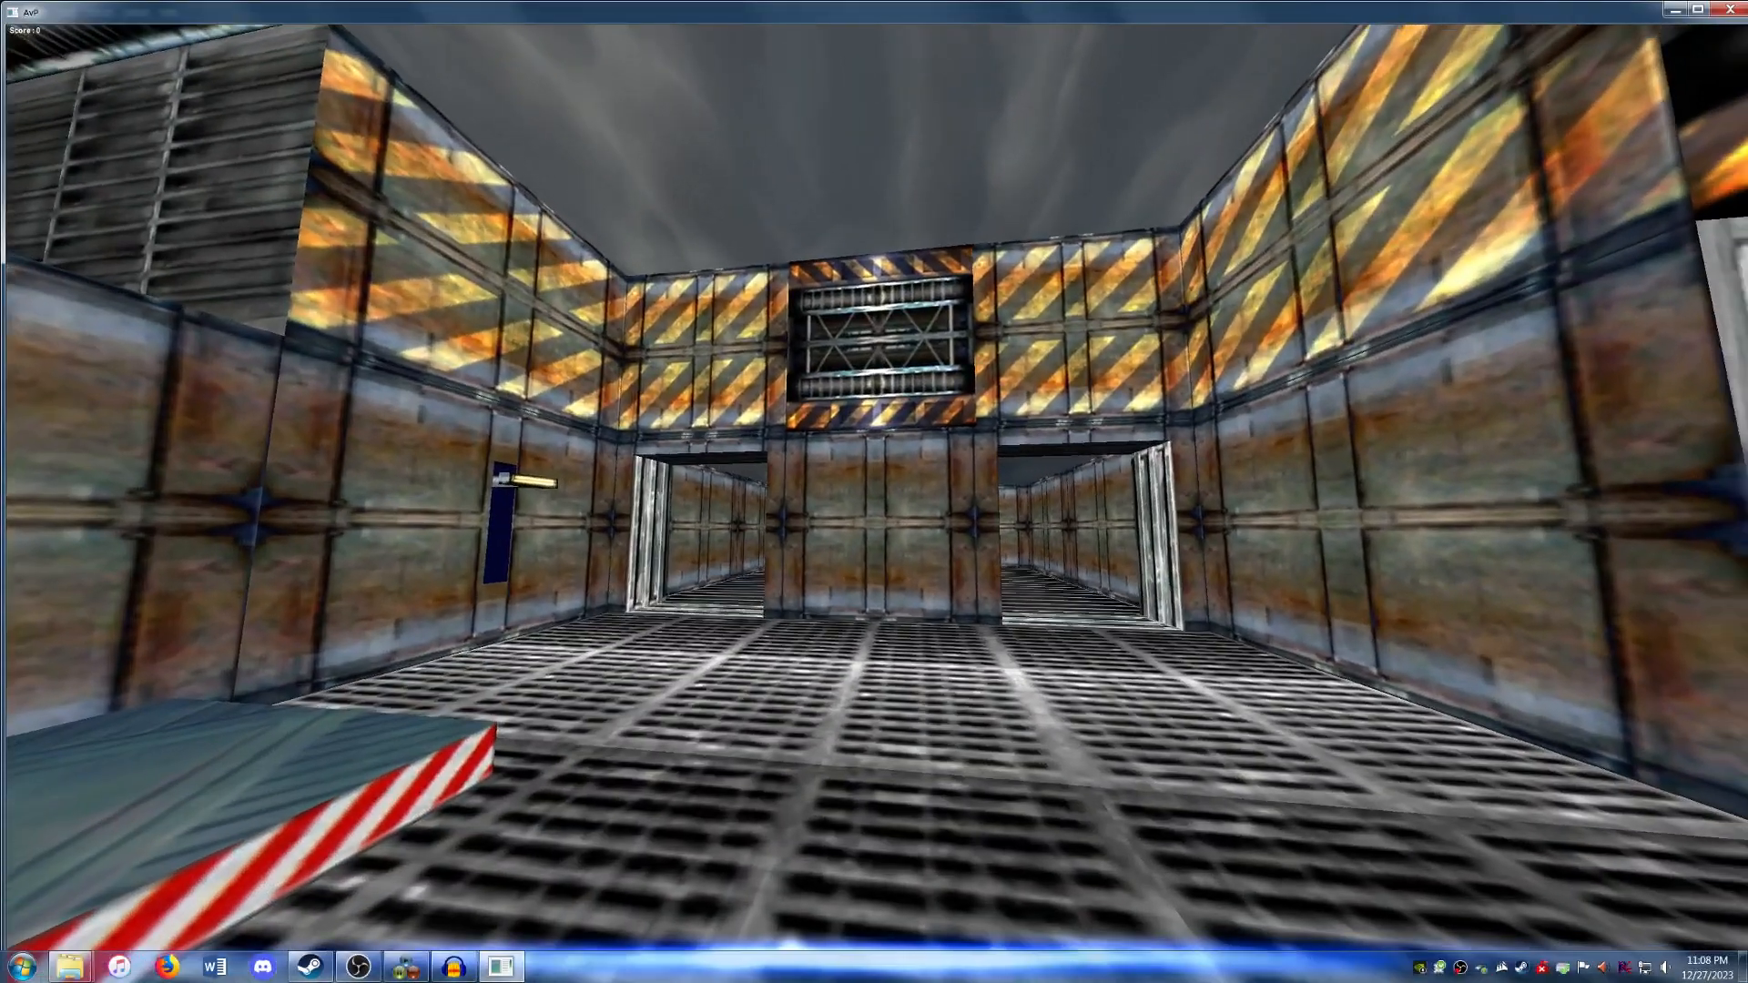
key(s)
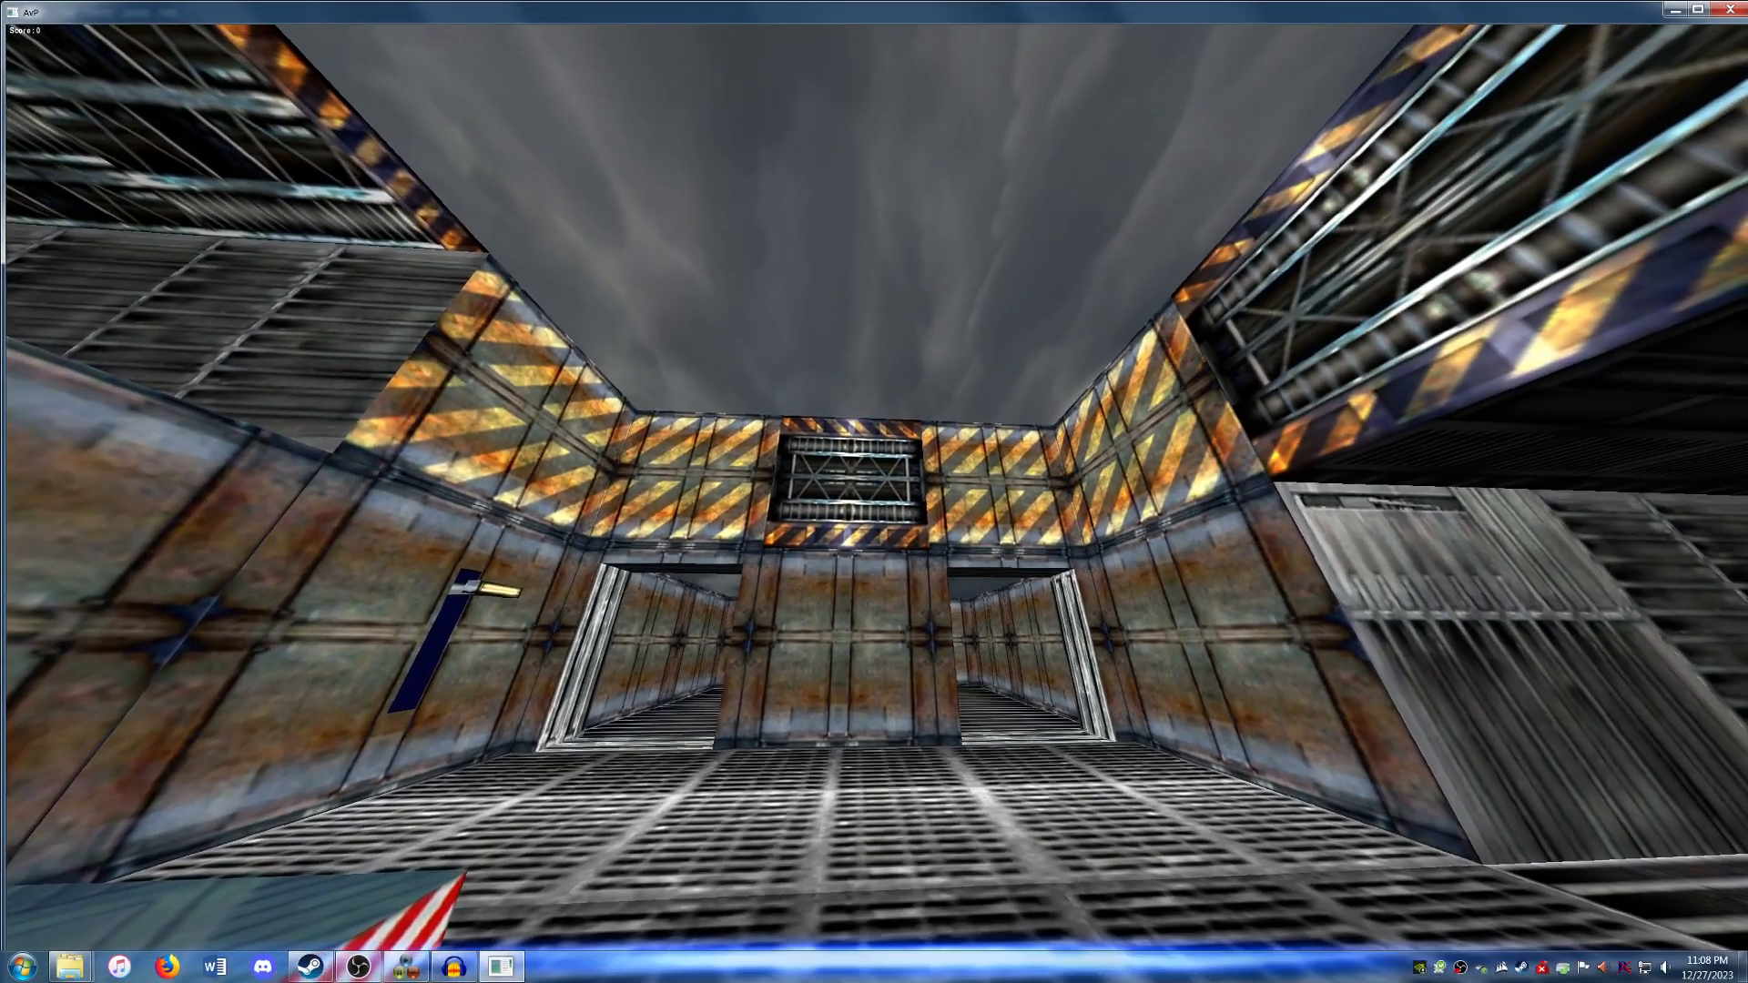